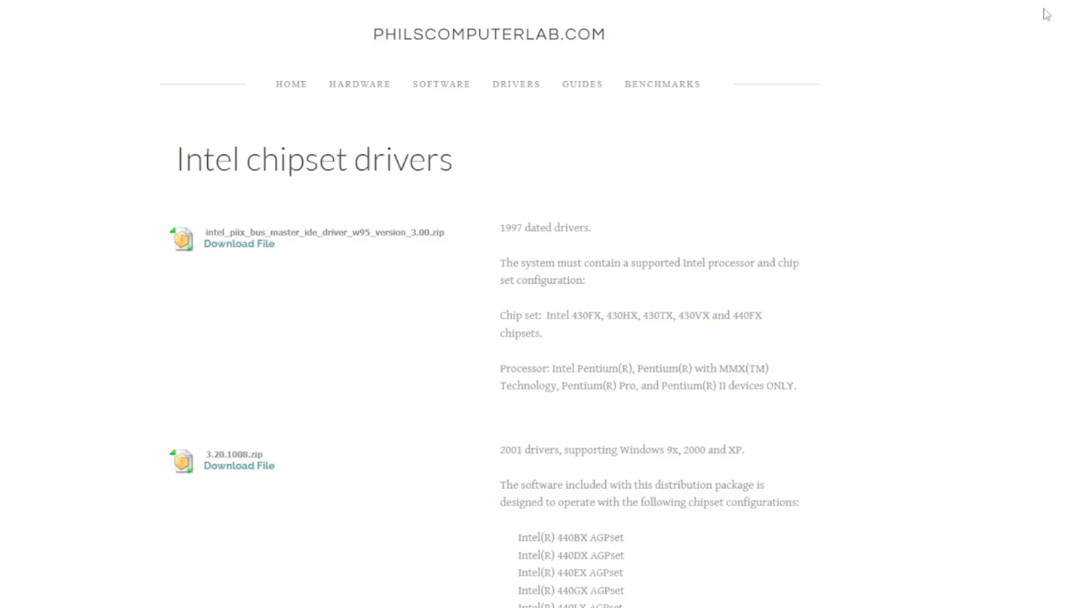
Step: Return to the 3Dfx Voodoo 3 drivers page and download voodoo3tm_driver_kit_1.07.00-whql.zip
key("alt+Left")
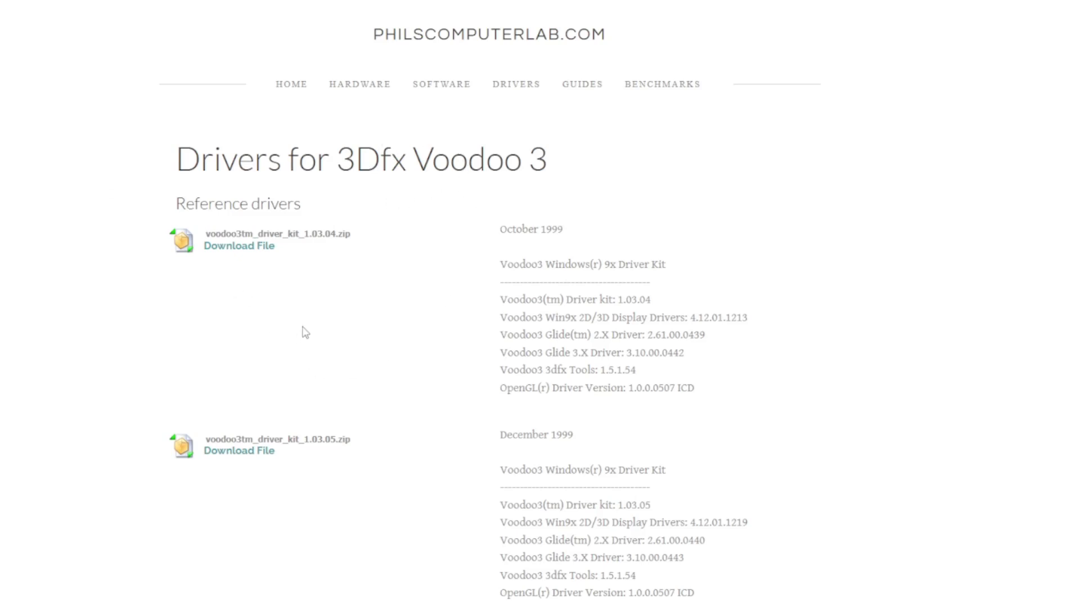
scroll(332, 290, "down", 6)
scroll(372, 295, "down", 12)
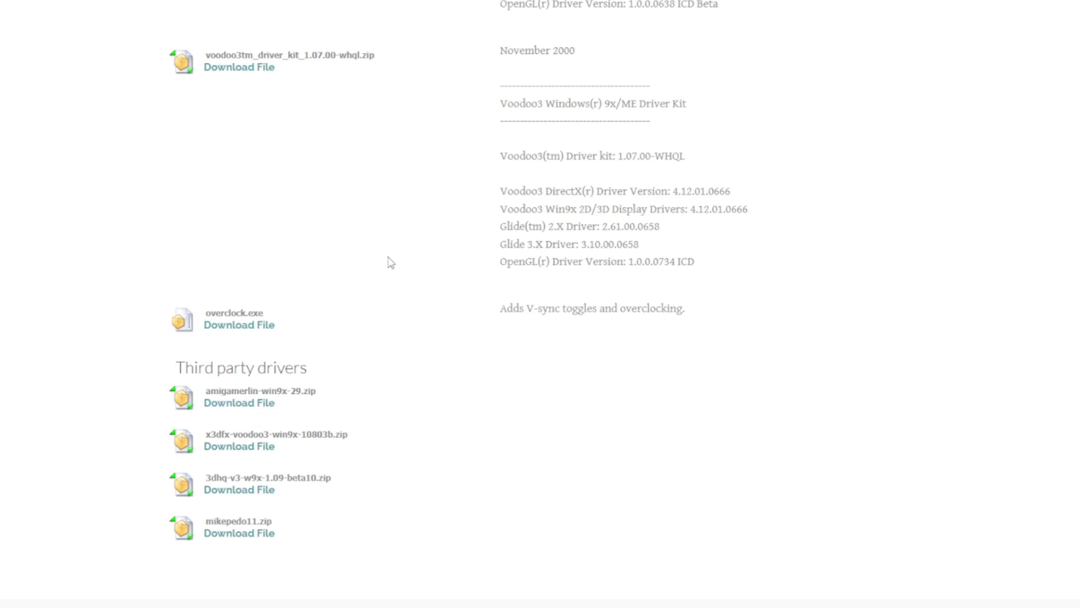
scroll(434, 301, "up", 4)
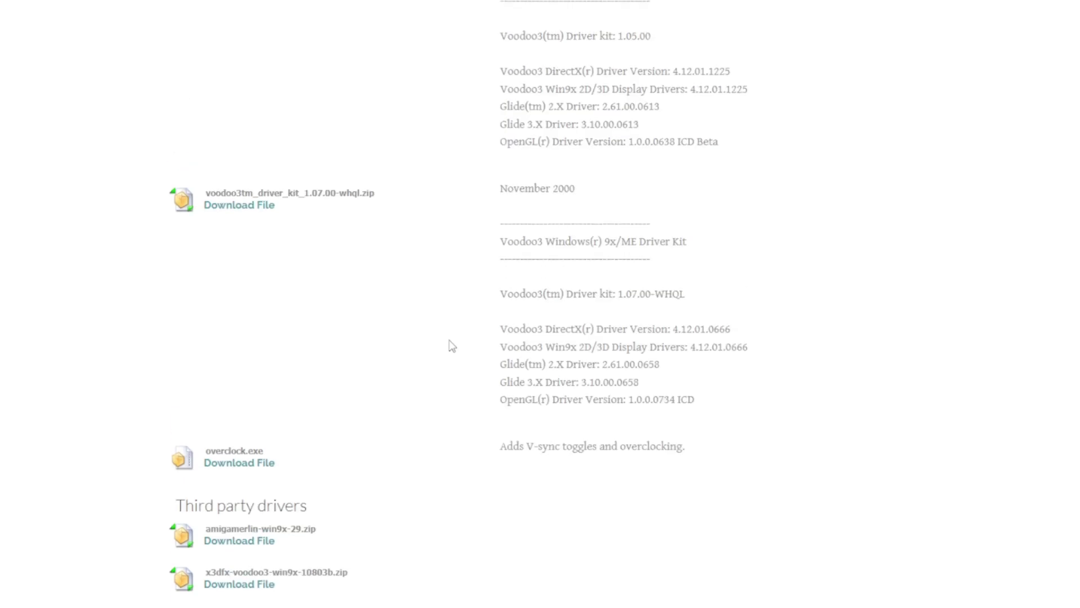
scroll(459, 430, "up", 1)
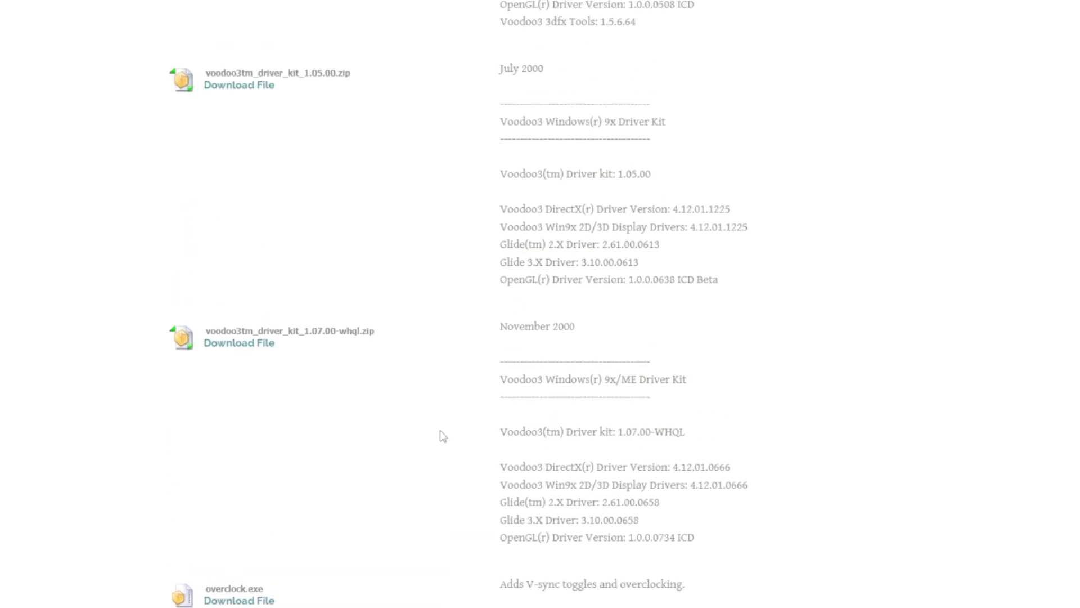
scroll(504, 420, "up", 12)
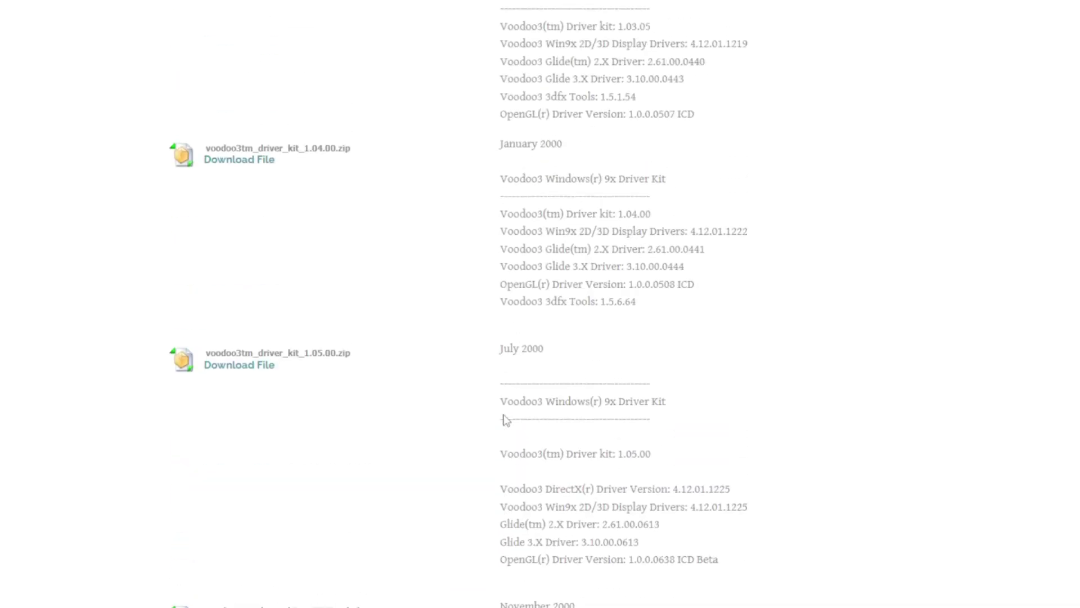
scroll(504, 414, "down", 20)
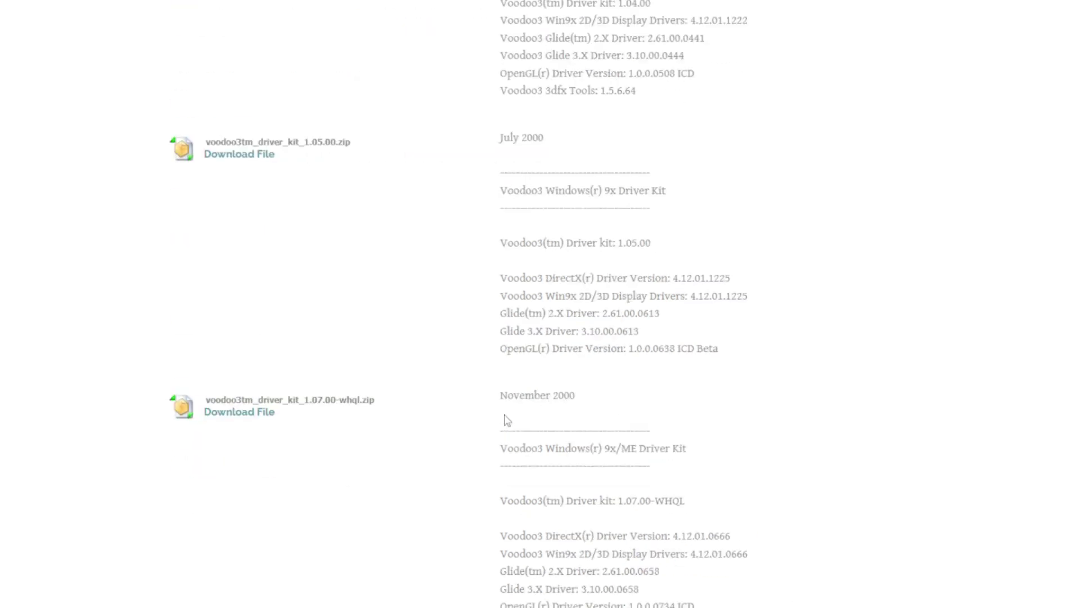
scroll(504, 414, "up", 6)
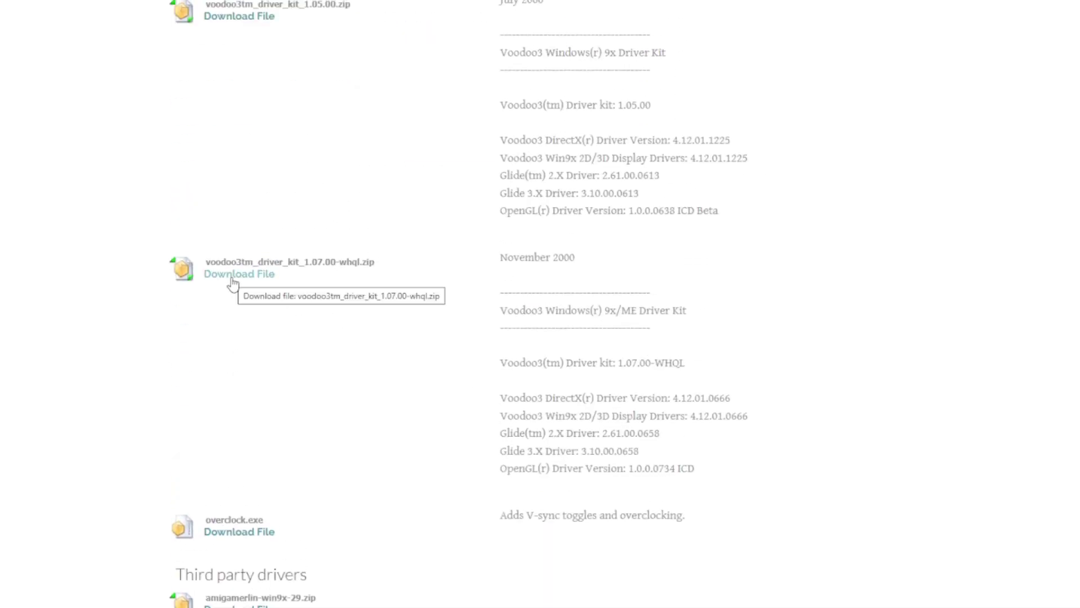
left_click(233, 283)
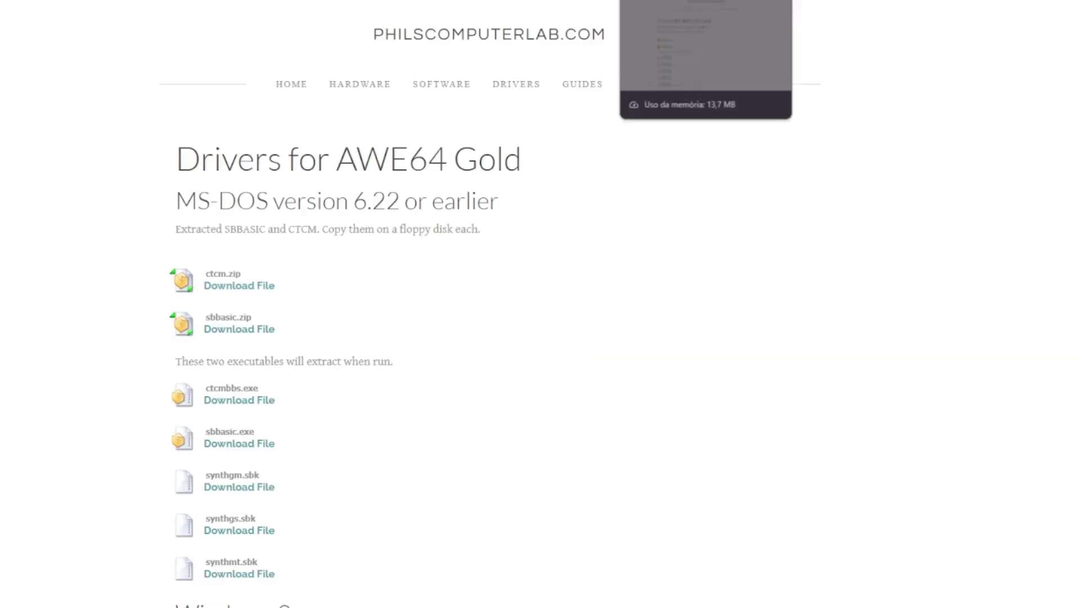
mouse_move(620, 186)
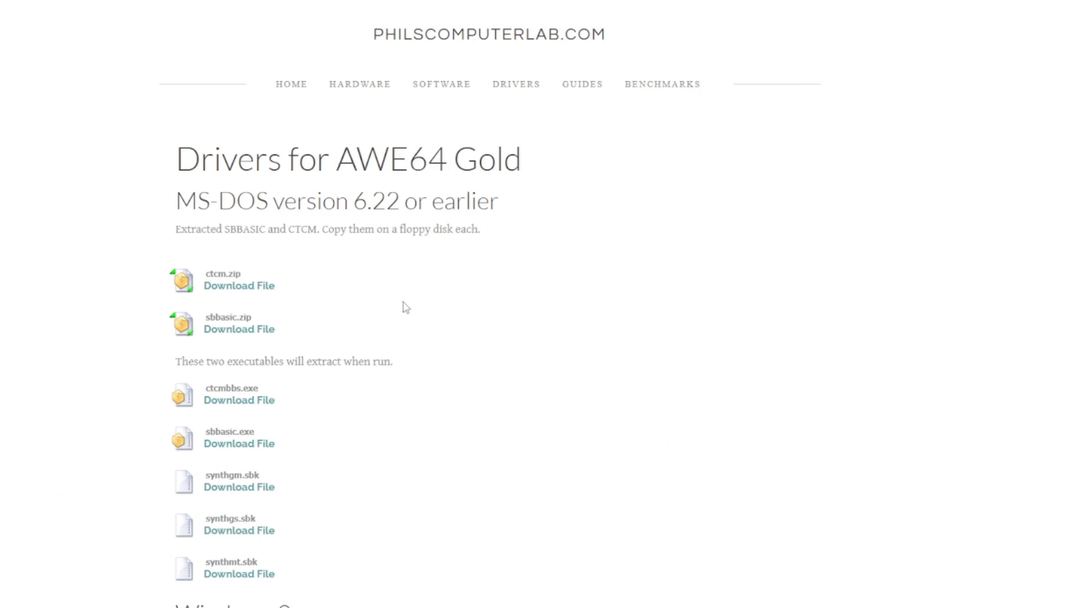
Step: Find the Windows 98 SE driver note on the AWE64 Gold page, then switch to the Windows 98 SE mirrors tab
scroll(410, 307, "down", 3)
scroll(560, 279, "down", 2)
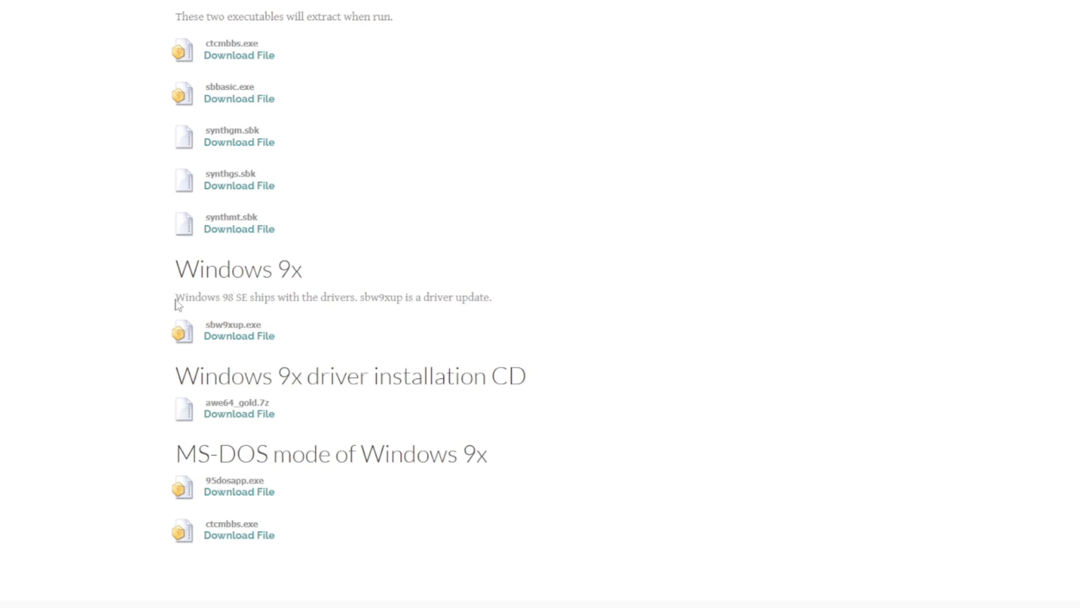
left_click_drag(176, 301, 243, 299)
left_click(255, 308)
left_click(833, 0)
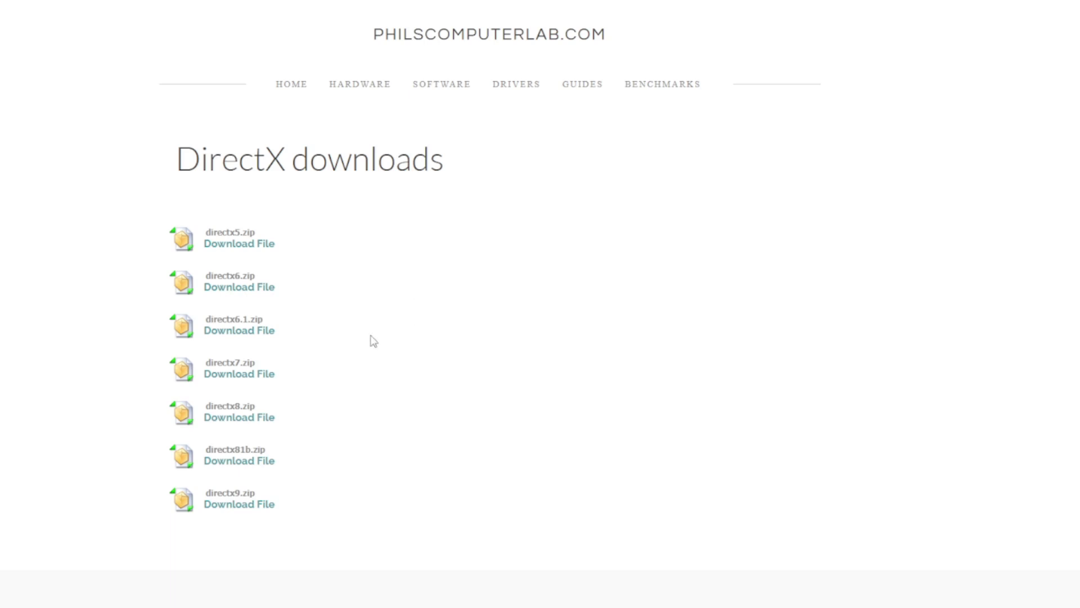
Step: Download the directx6.1.zip package
left_click(219, 339)
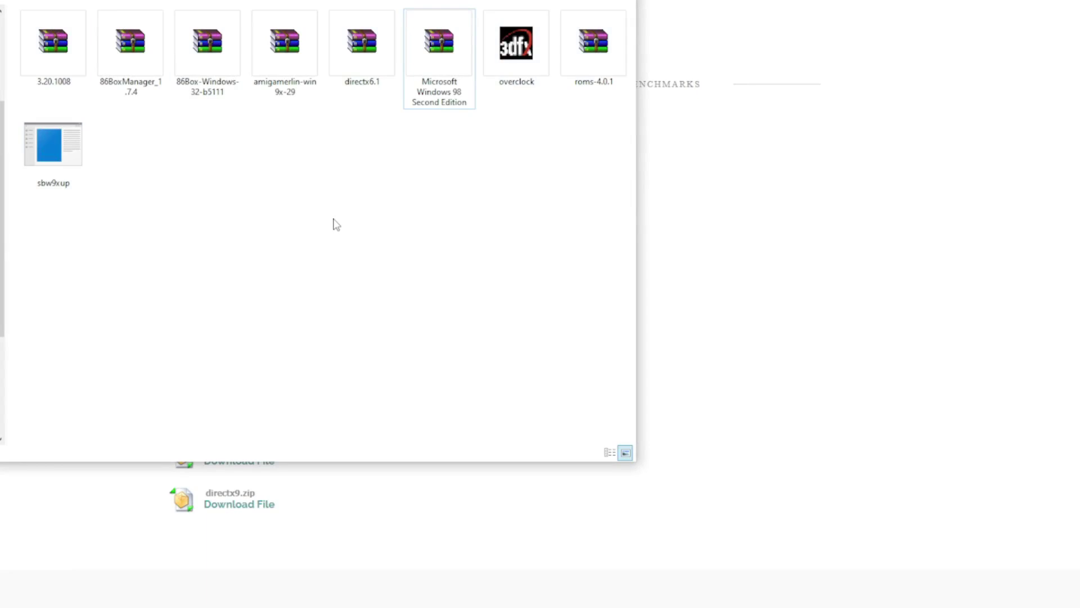
Step: Create a new folder among the downloads and name it 'WINBOX Pczao'
right_click(289, 213)
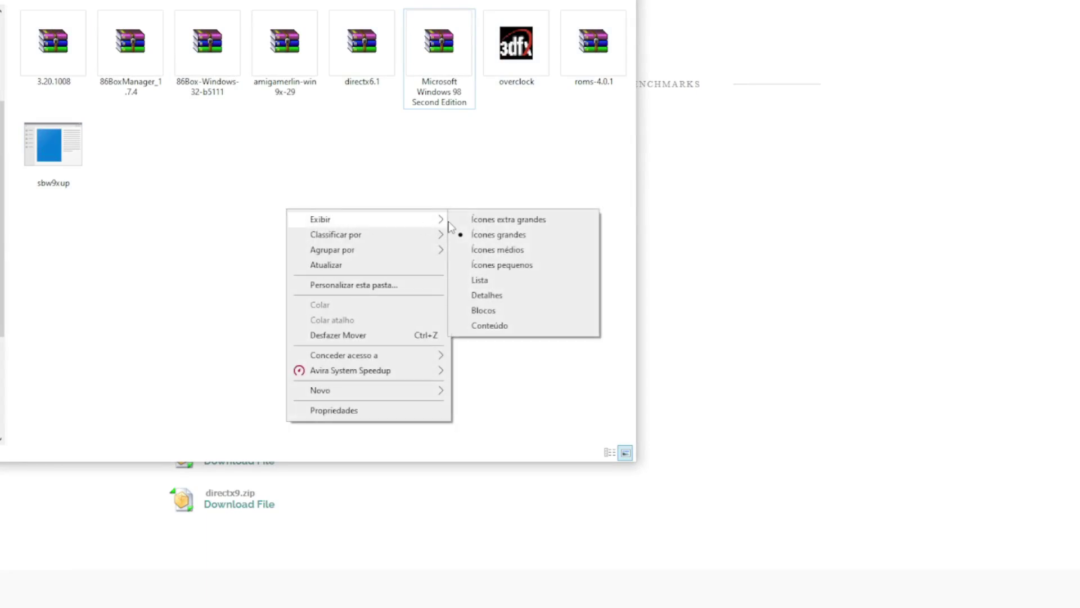
mouse_move(379, 391)
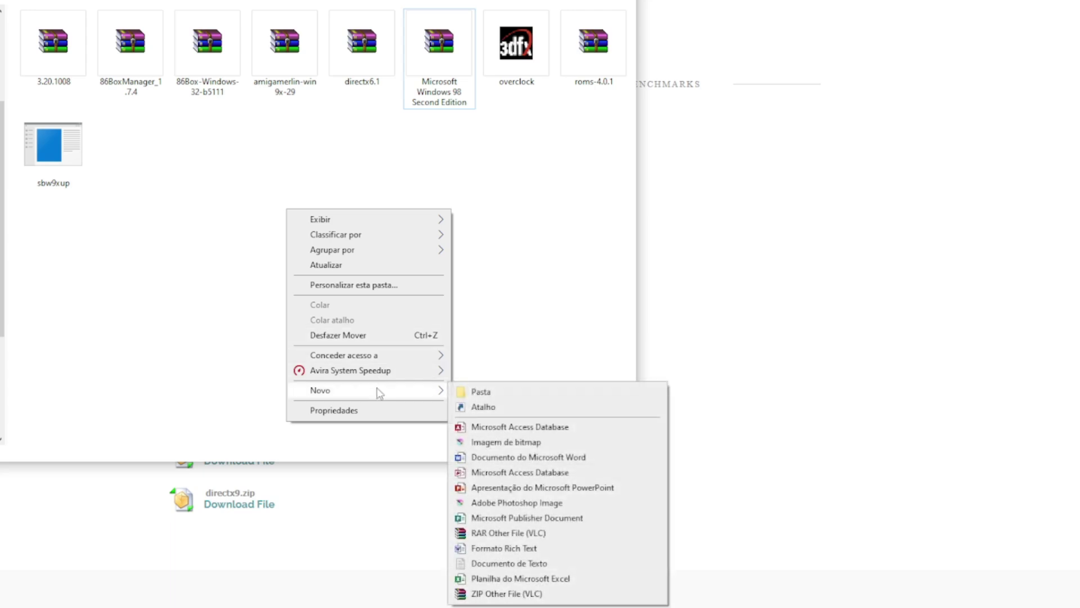
left_click(465, 391)
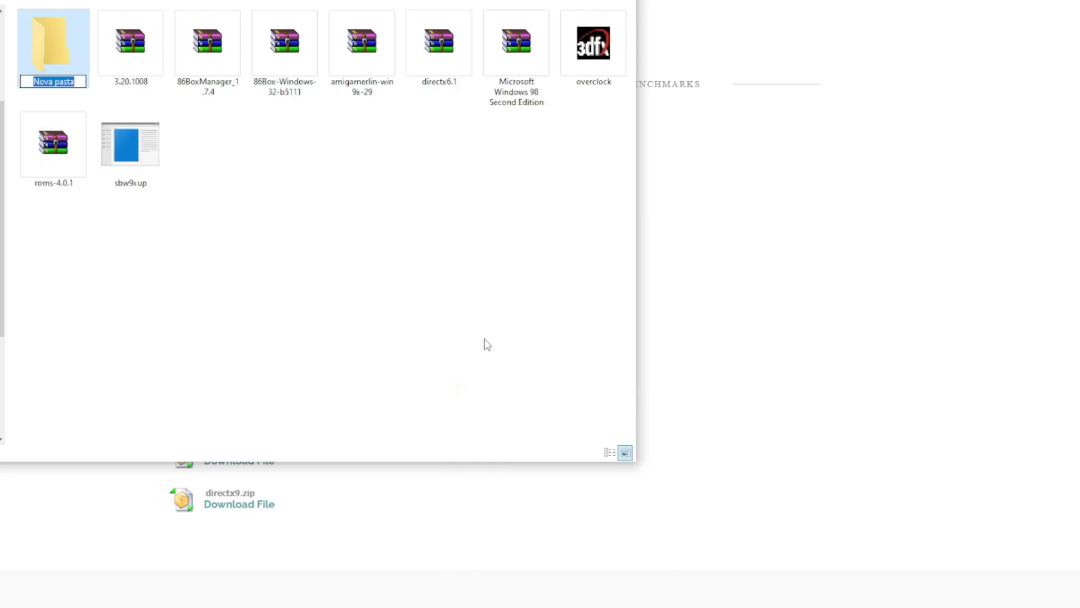
type("wI")
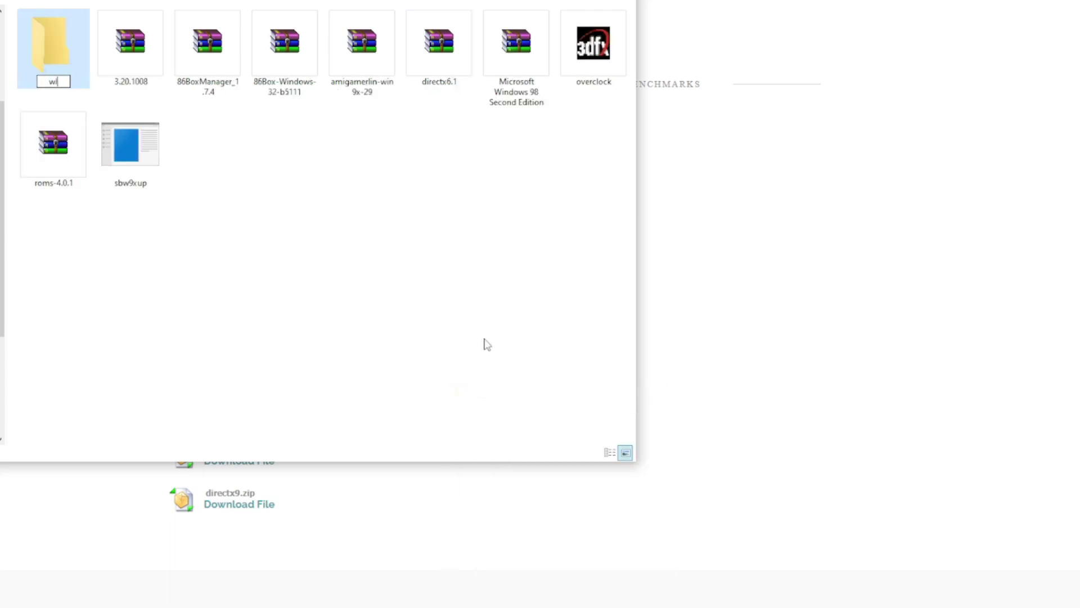
type("NBOX mAQUINA")
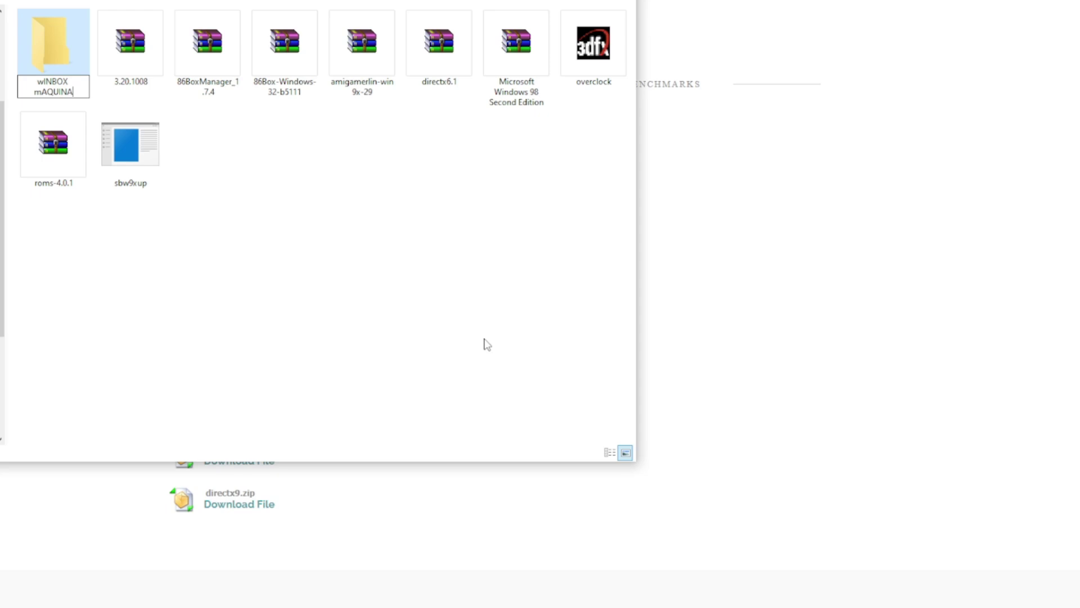
key("Return")
type("WINBOX")
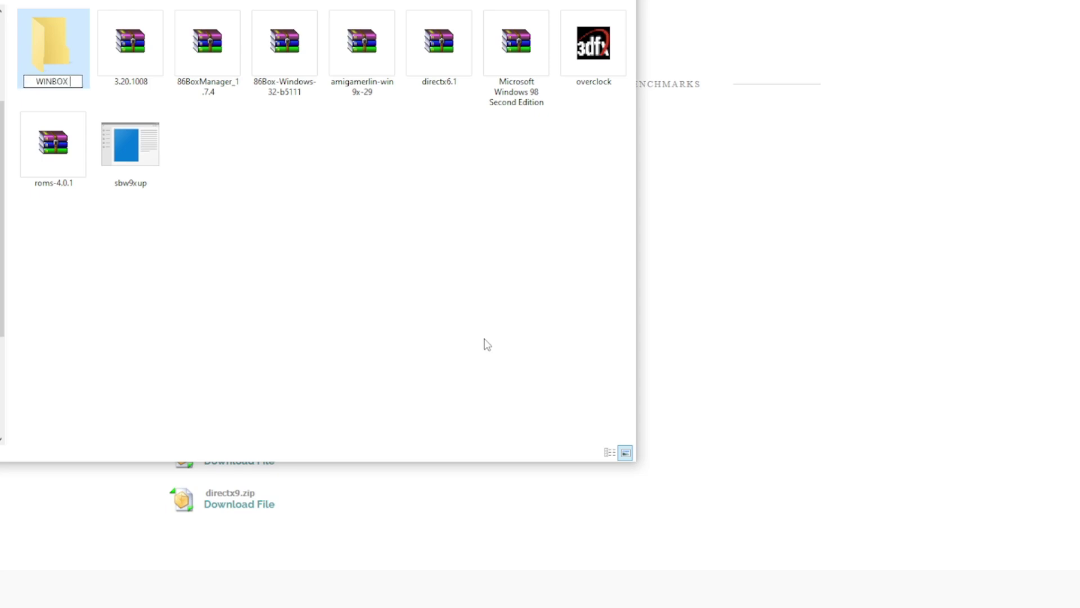
type(" Pczao")
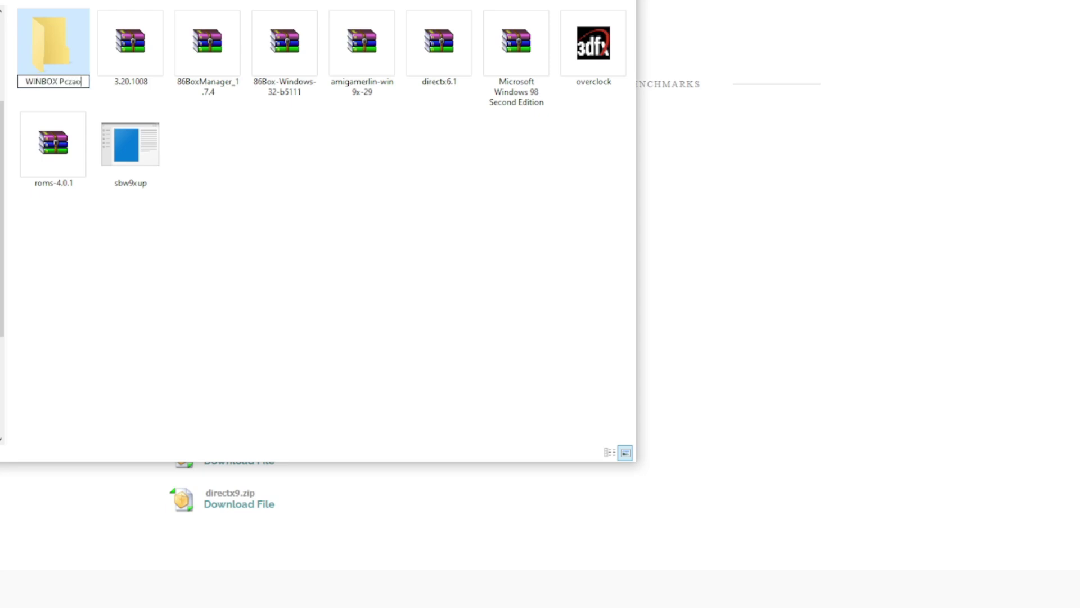
key("Return")
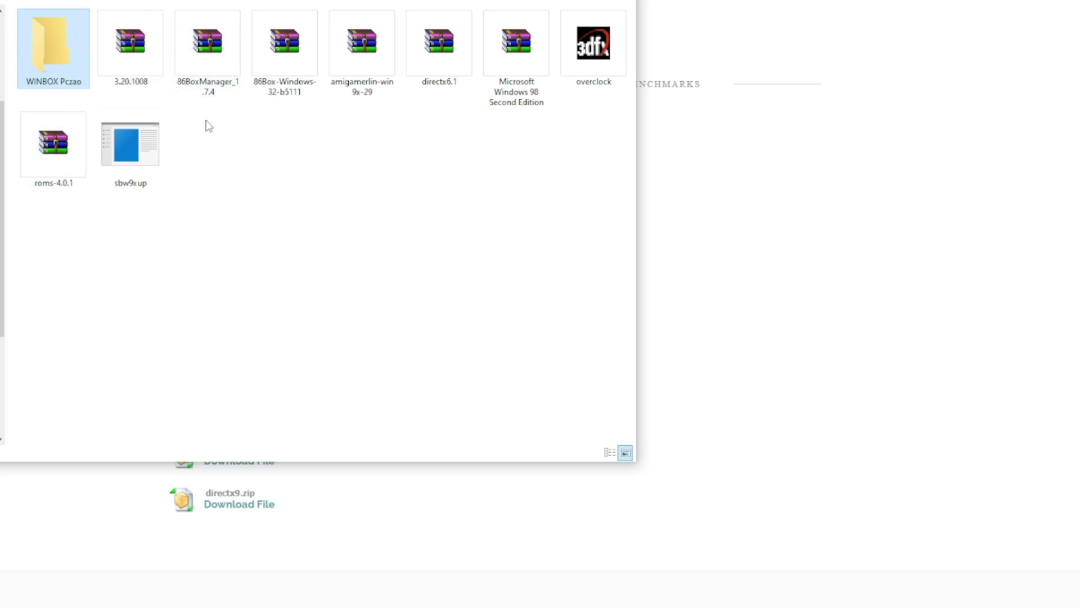
Step: Move the 86Box and 86BoxManager archives into the WINBOX Pczao folder and open it
left_click_drag(213, 115, 54, 42)
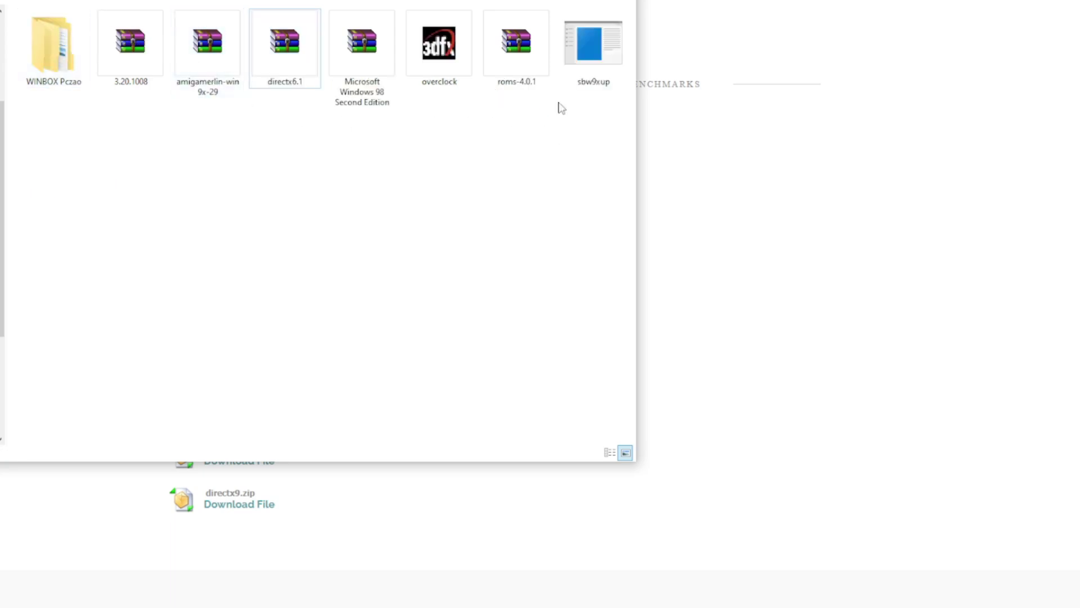
left_click_drag(522, 50, 53, 48)
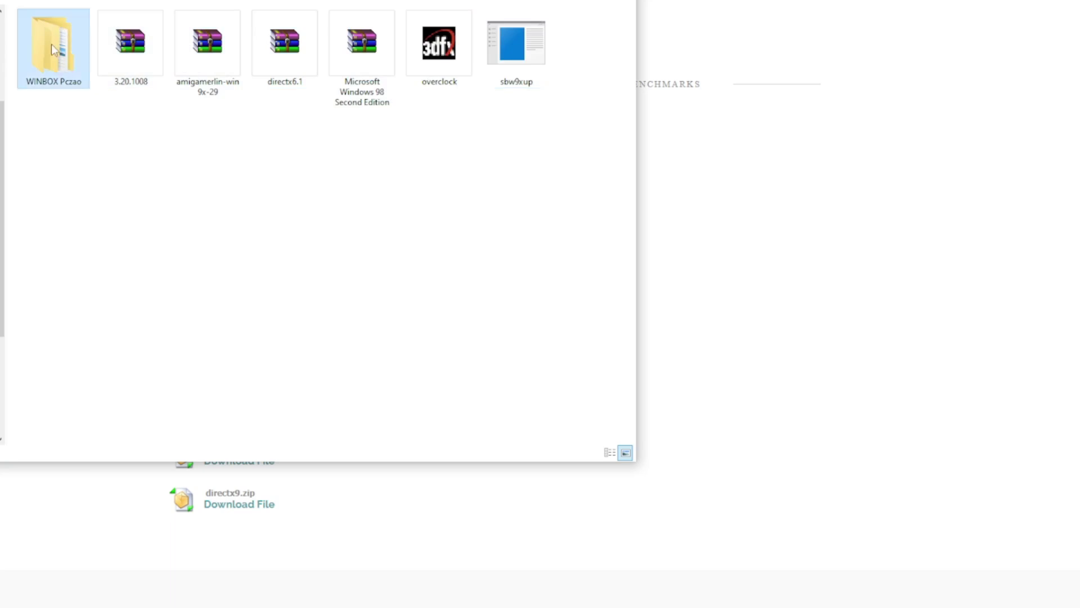
double_click(51, 44)
Step: Show the folder contents as large icons and start extracting the roms-4.0.1 archive
right_click(151, 88)
mouse_move(169, 94)
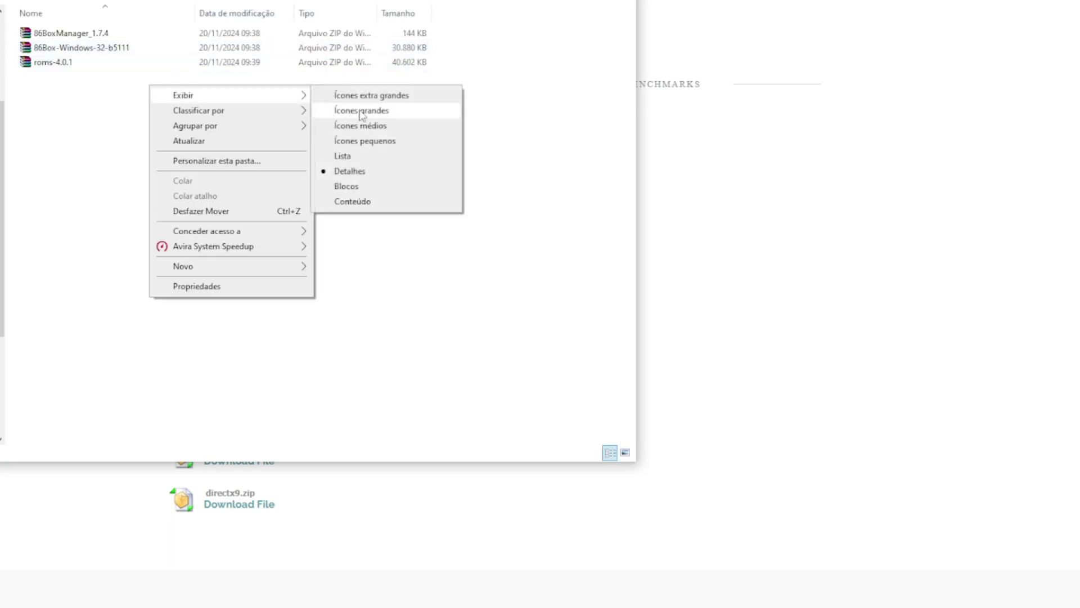
left_click(288, 107)
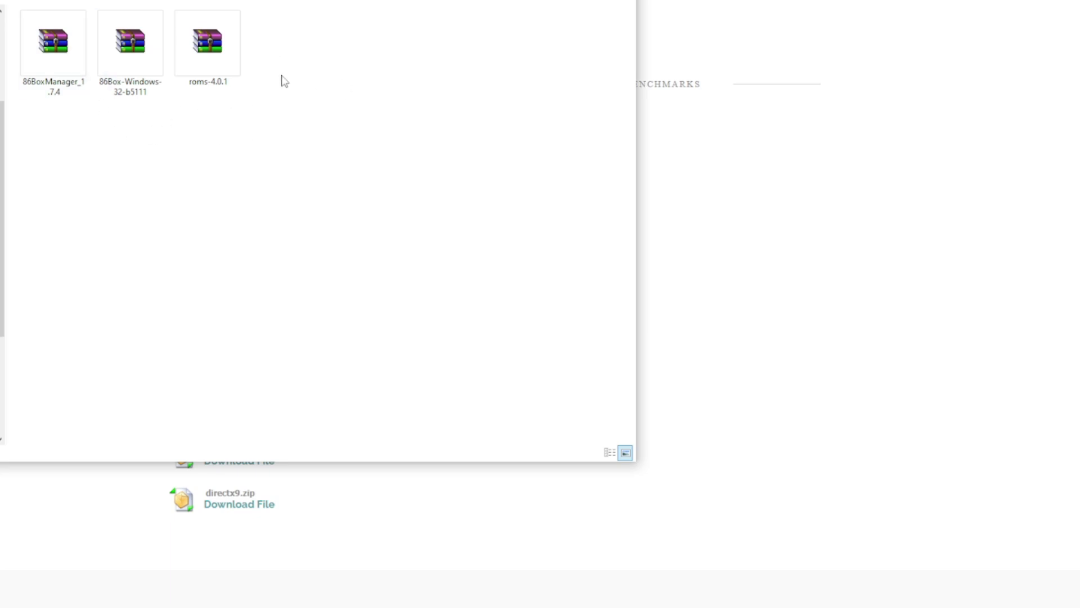
left_click(218, 45)
right_click(218, 45)
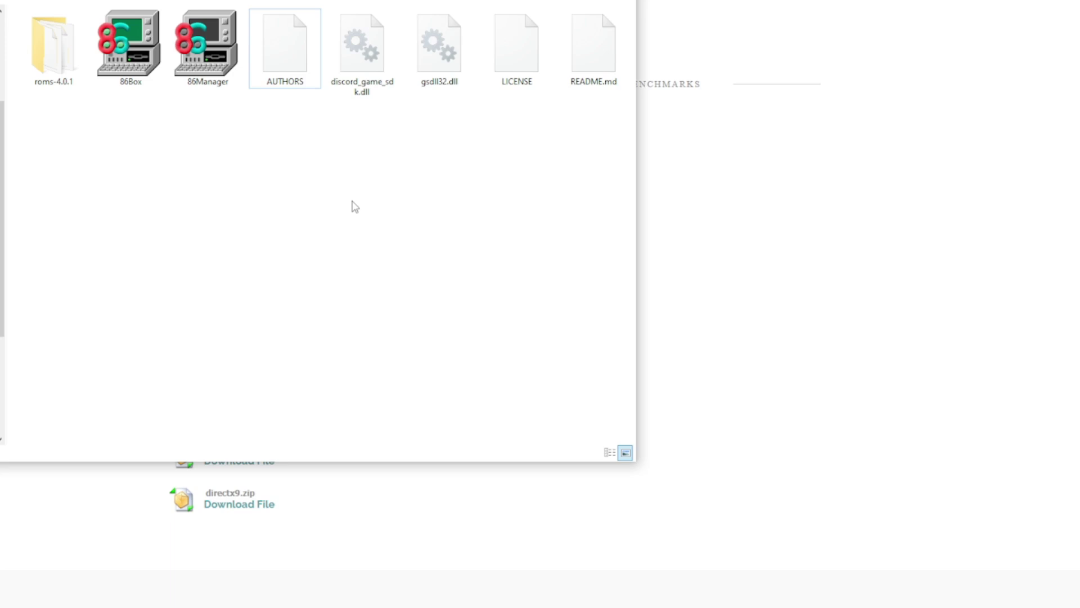
double_click(126, 48)
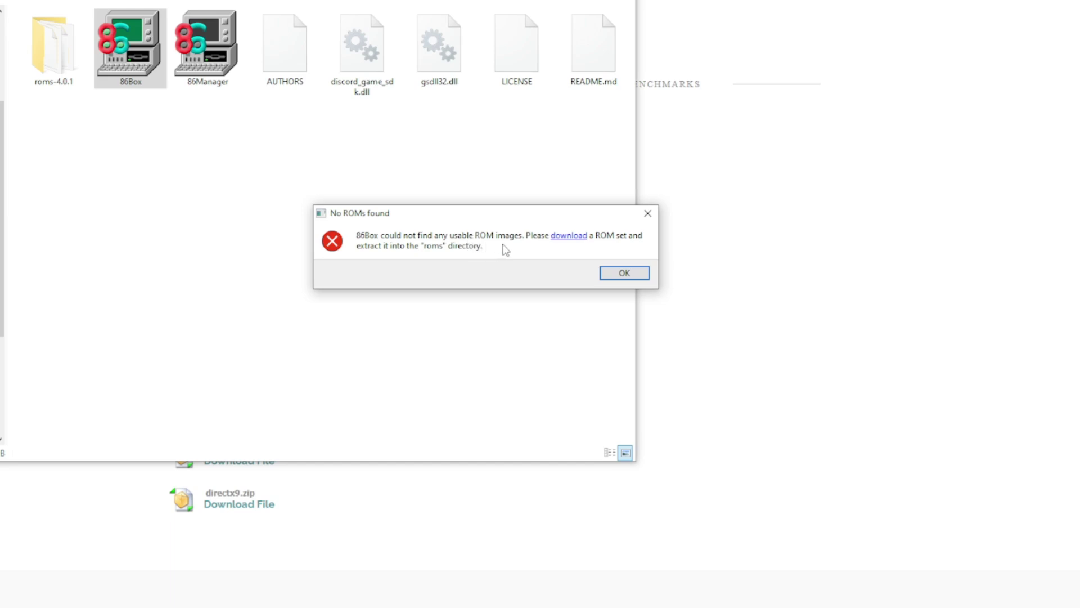
left_click(625, 274)
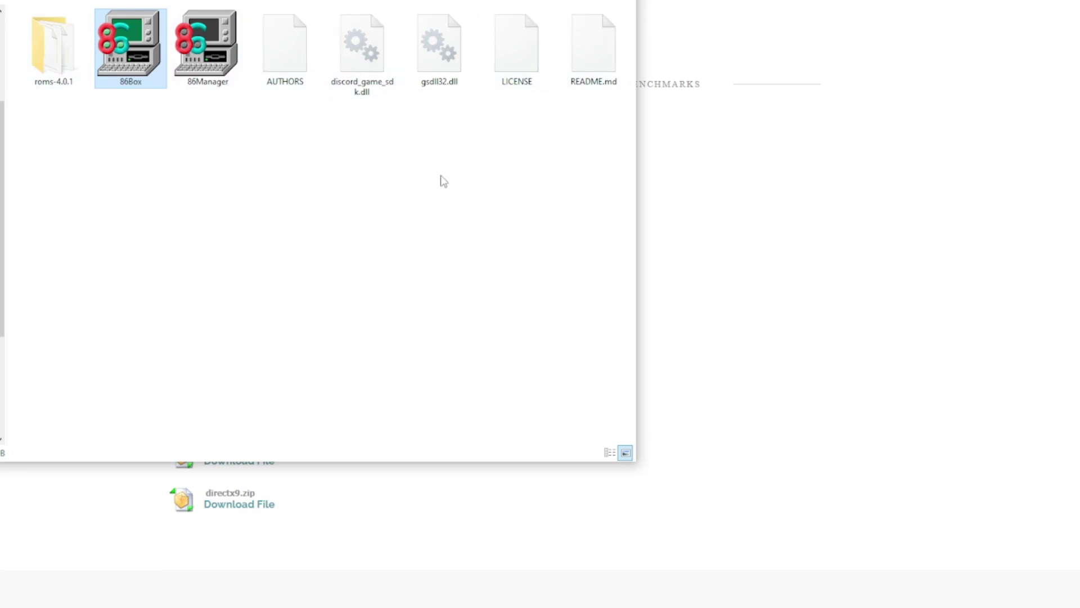
left_click(214, 84)
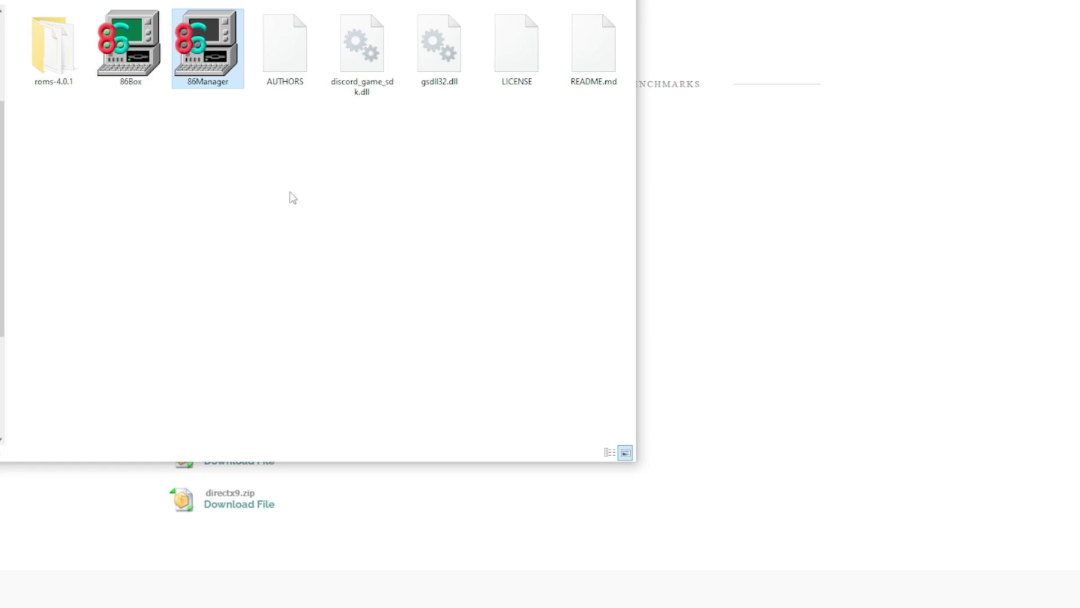
Step: In 86Box Manager, import the WINBOX Pczao virtual machine from the ORDEM folder, then close the manager
double_click(208, 56)
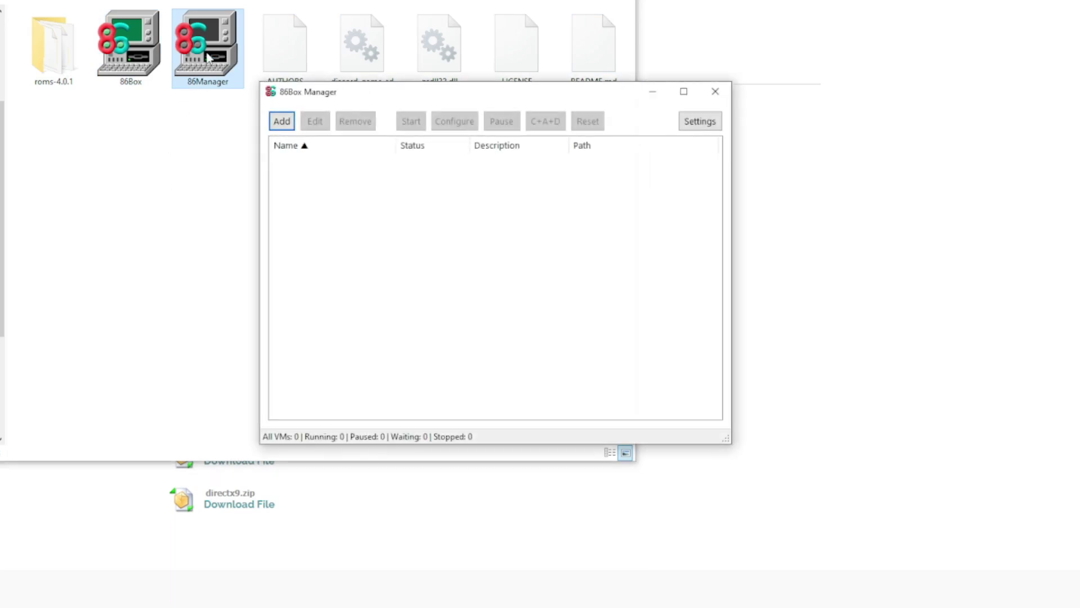
left_click(282, 122)
left_click(311, 200)
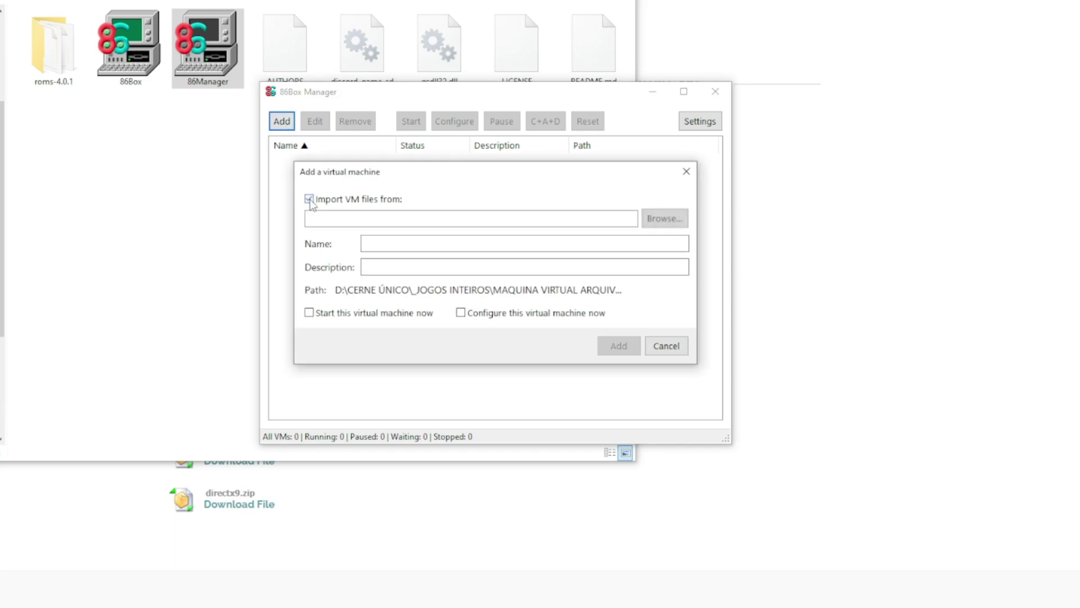
left_click(665, 219)
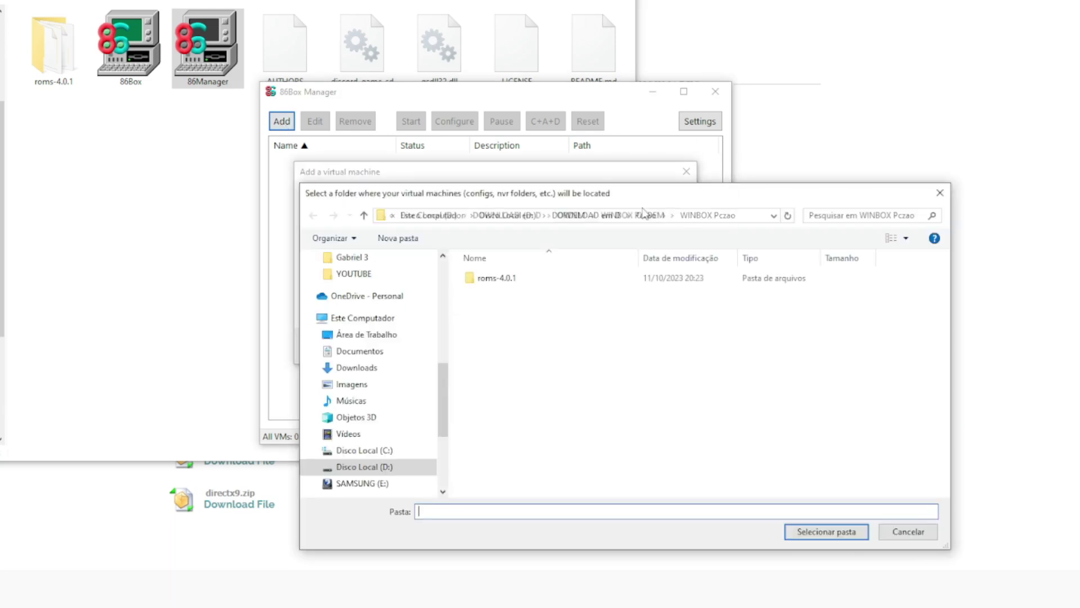
left_click(571, 215)
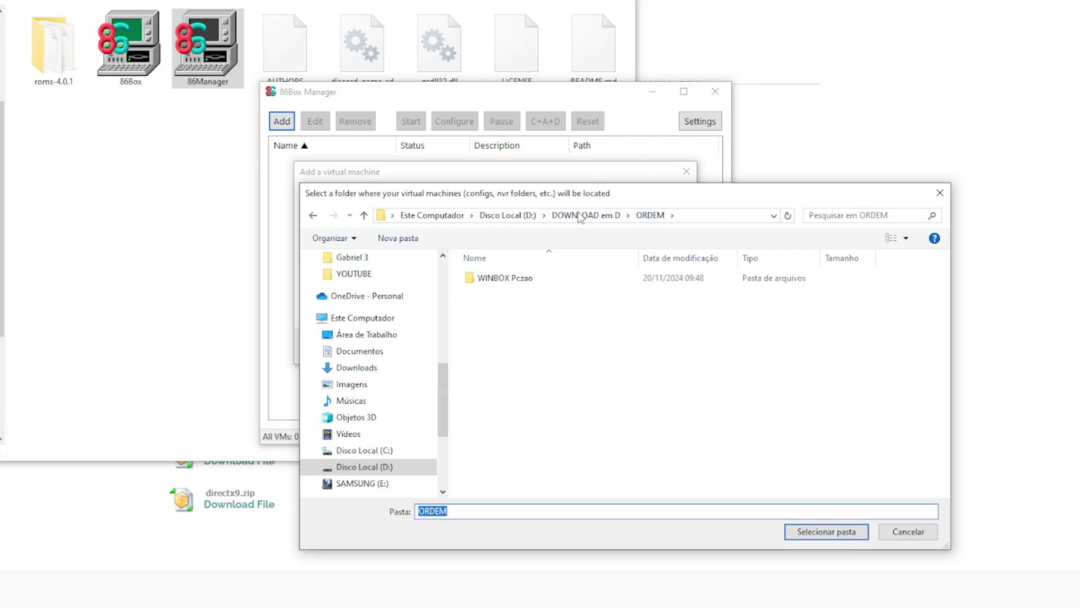
double_click(512, 278)
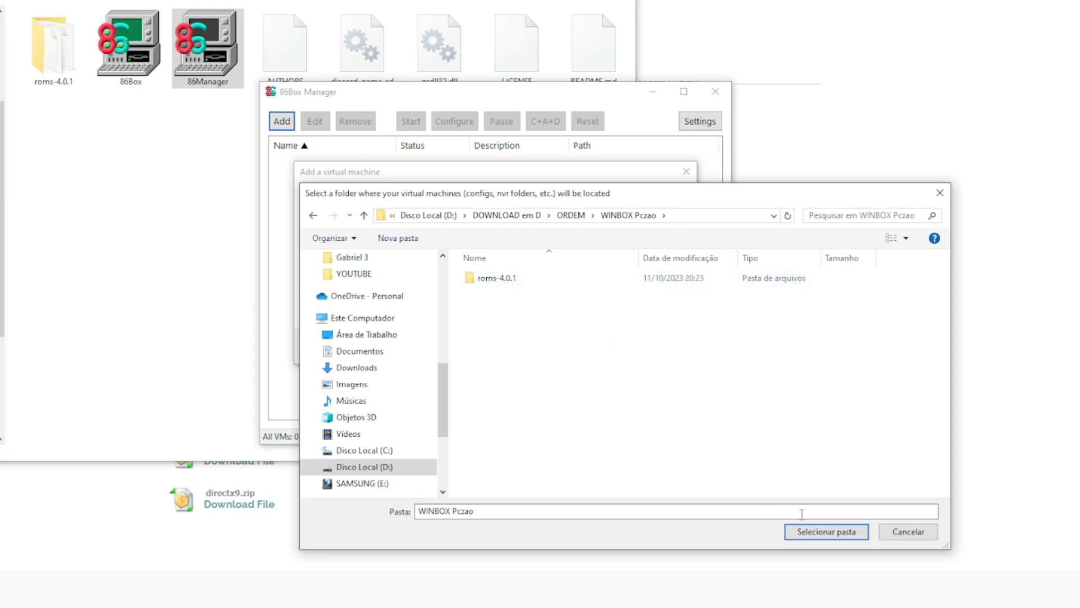
left_click(812, 533)
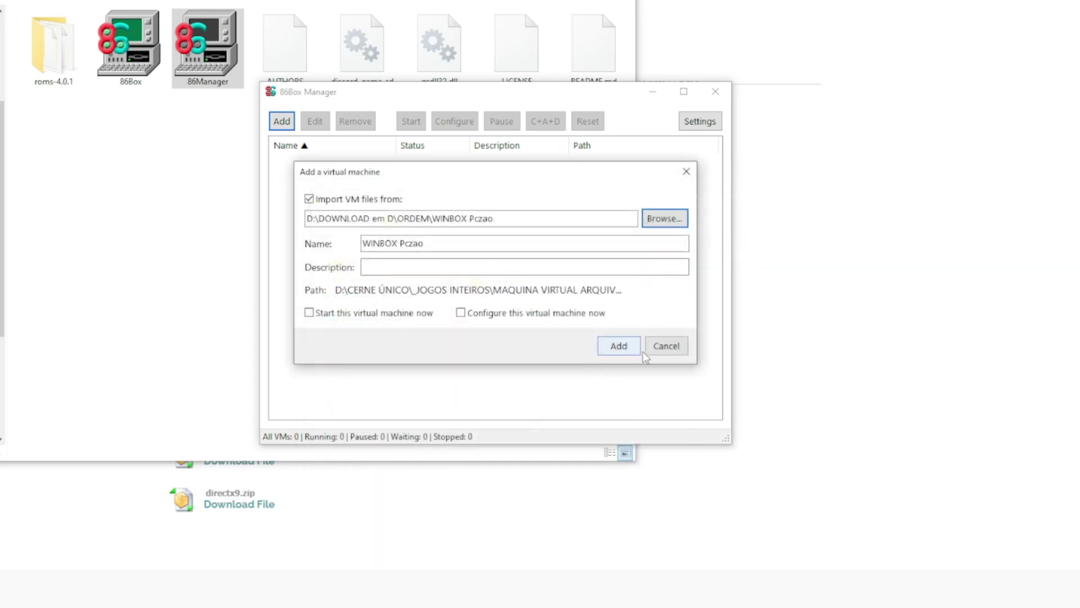
left_click(631, 352)
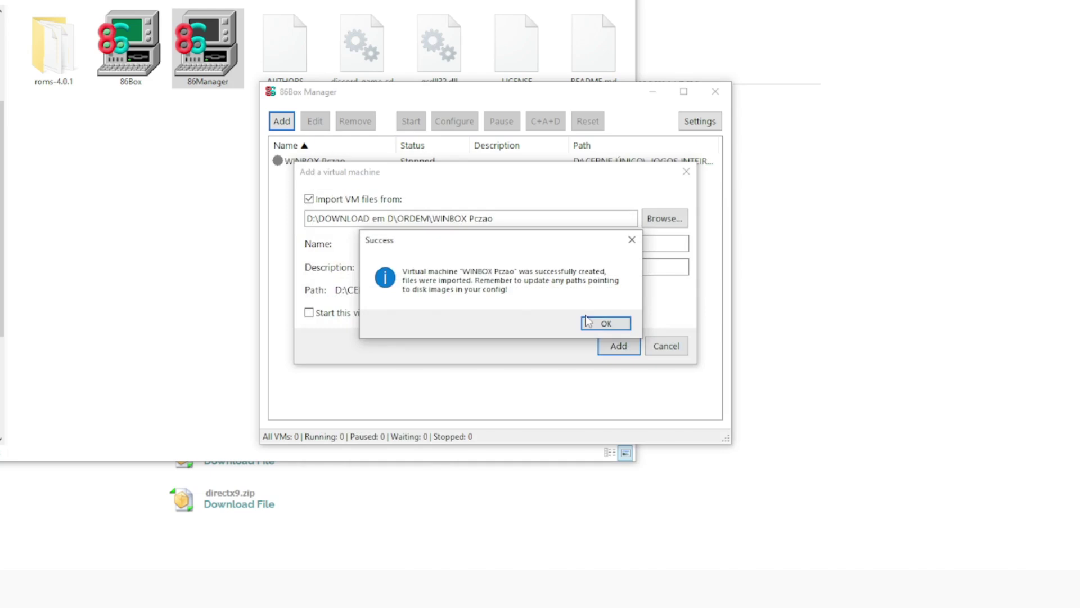
left_click(607, 324)
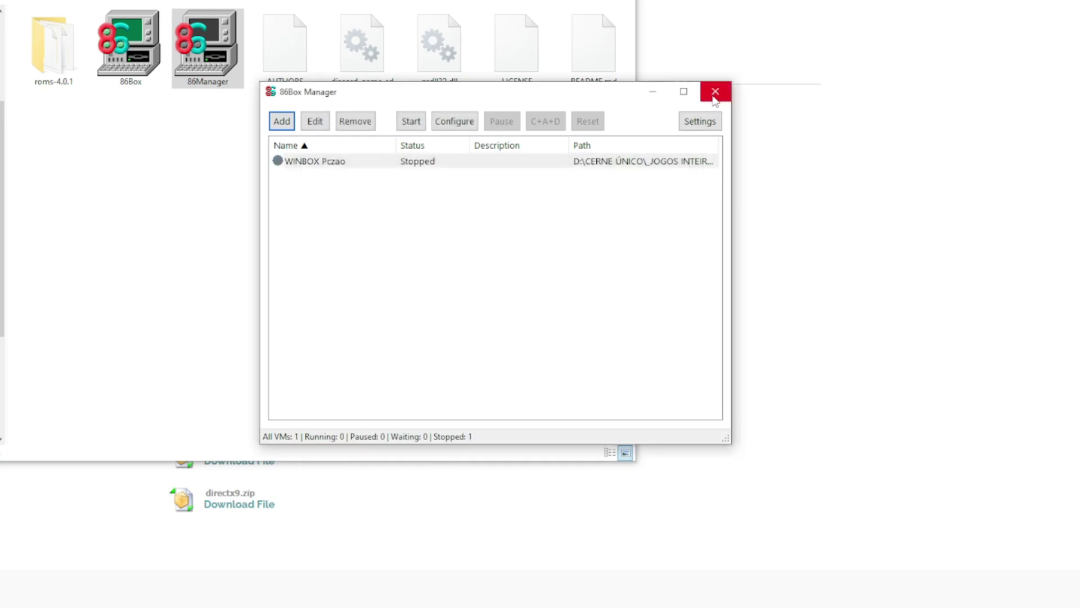
left_click(715, 92)
Step: Start renaming the roms-4.0.1 folder, selecting its version suffix
left_click(62, 62)
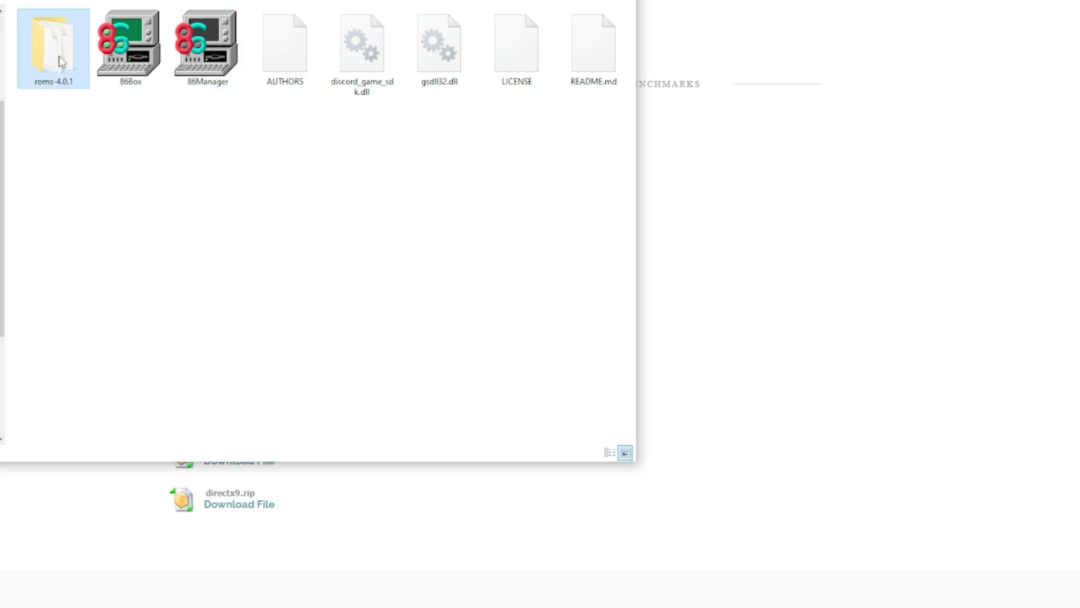
right_click(61, 61)
left_click(127, 445)
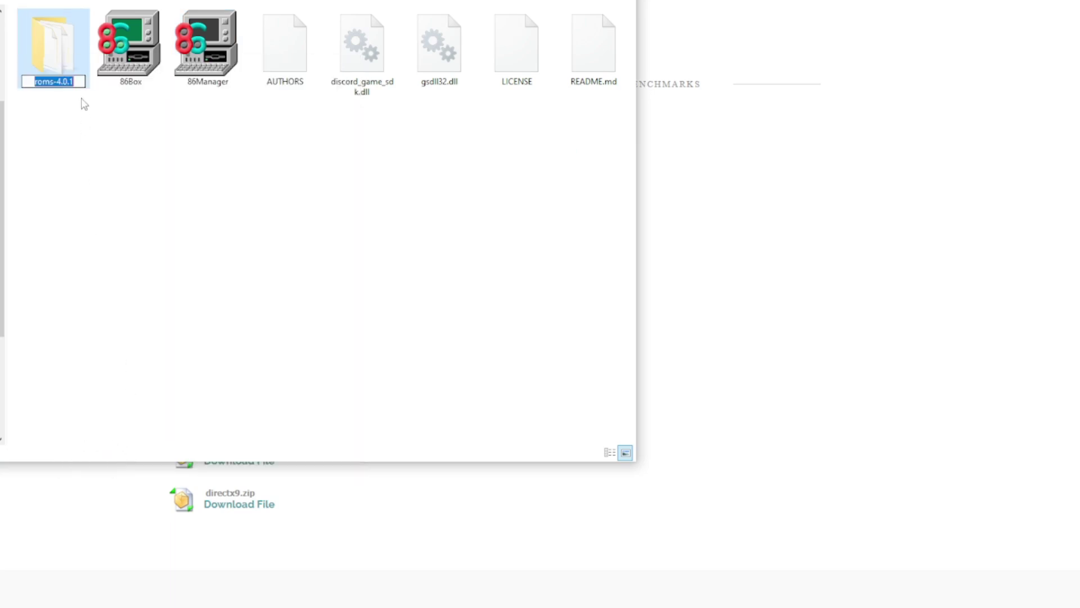
left_click_drag(73, 82, 52, 82)
Step: Rename the folder to roms, then launch 86Box and open its Settings window
key("BackSpace")
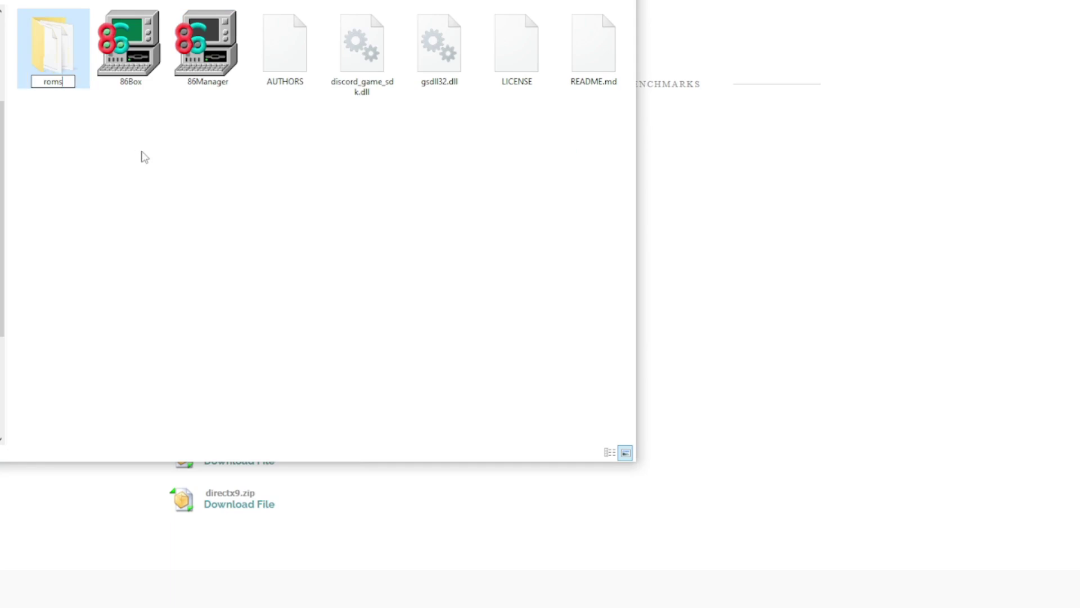
key("Return")
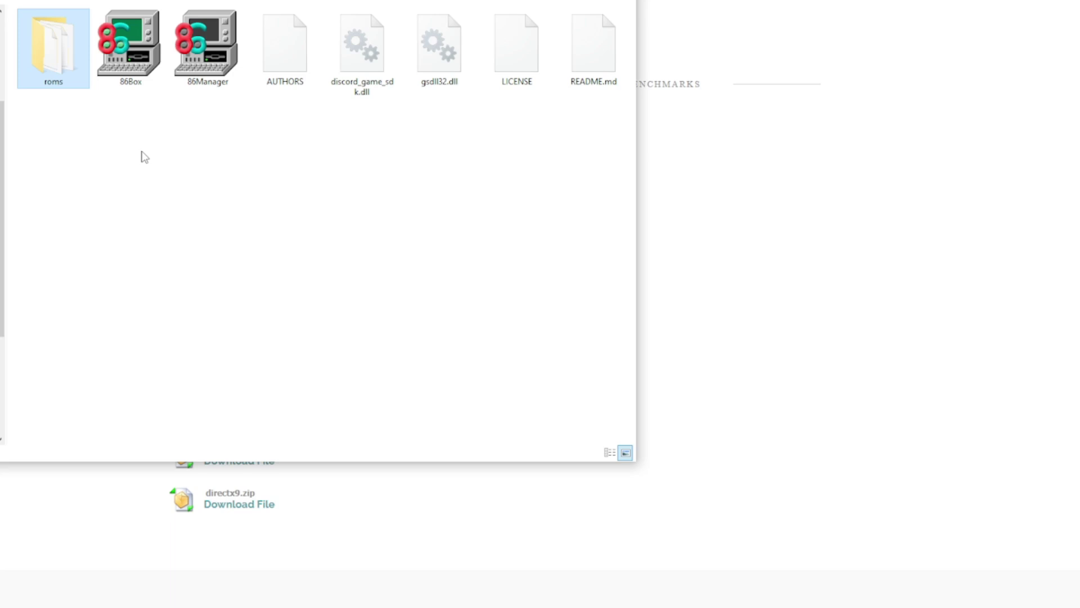
double_click(130, 45)
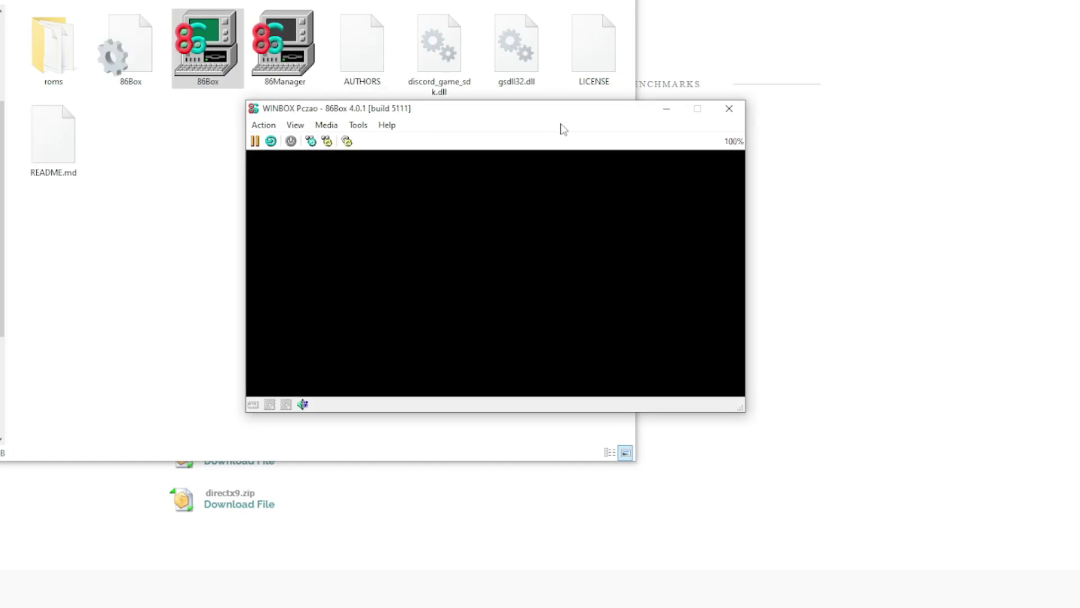
left_click(359, 126)
left_click(377, 143)
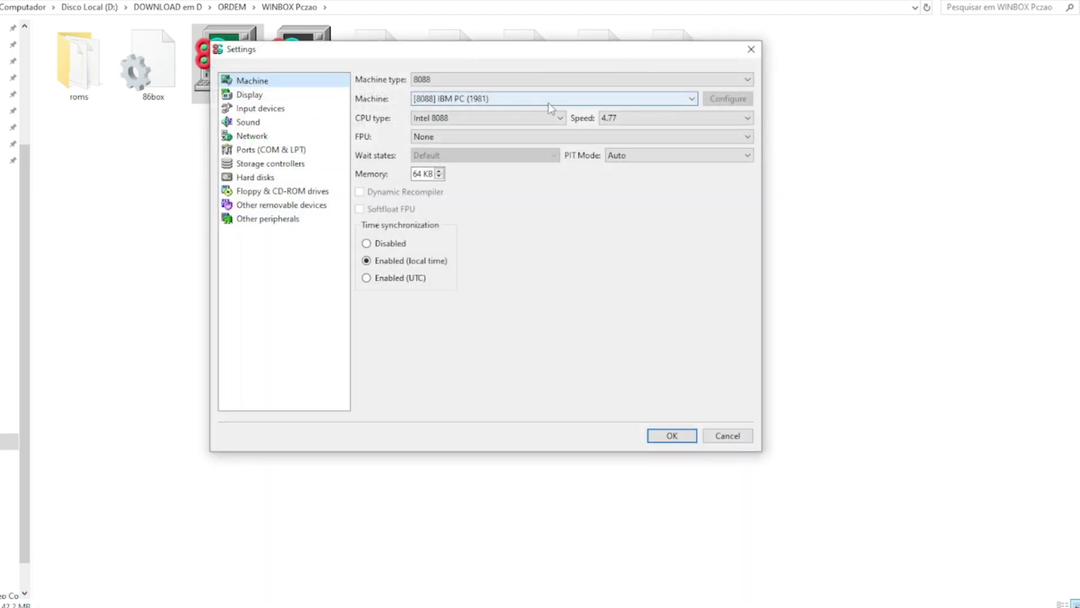
Step: Set the machine type to Slot 1 with the AOpen AX6BC [i440BX] motherboard
left_click(509, 79)
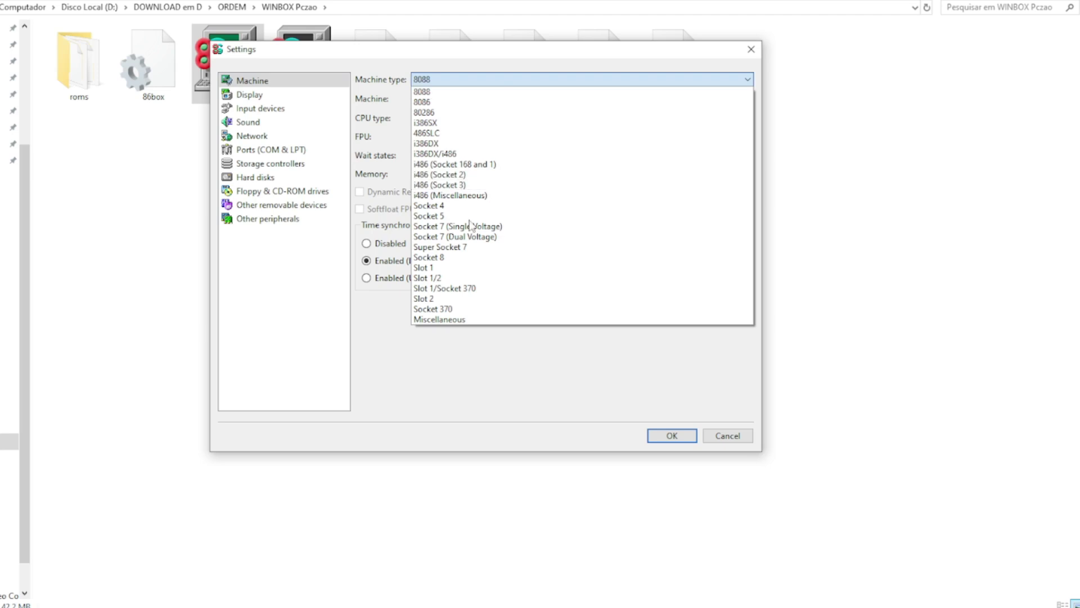
left_click(458, 268)
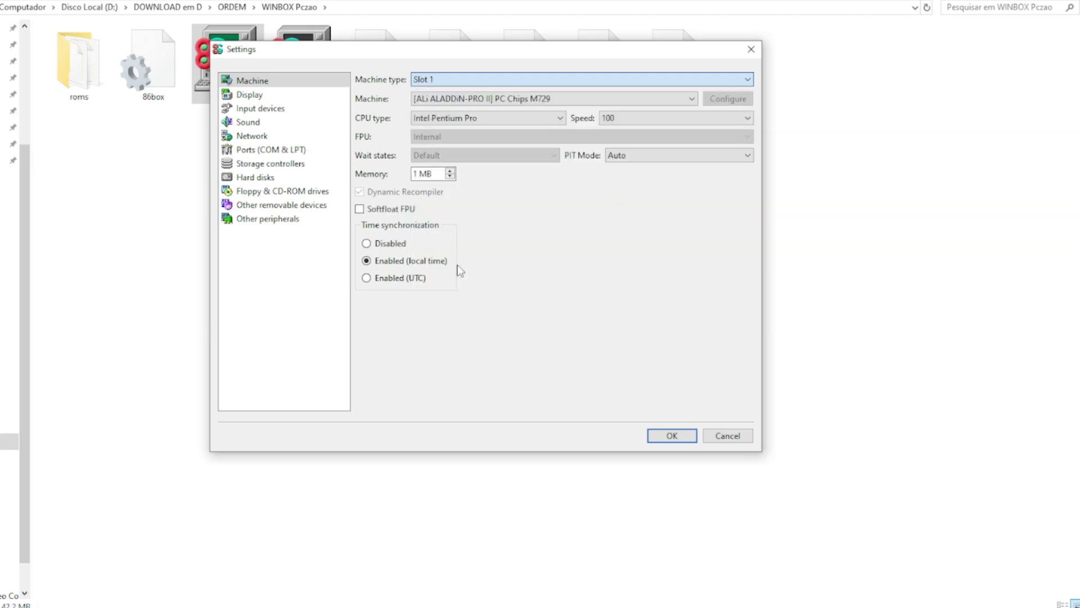
left_click(472, 100)
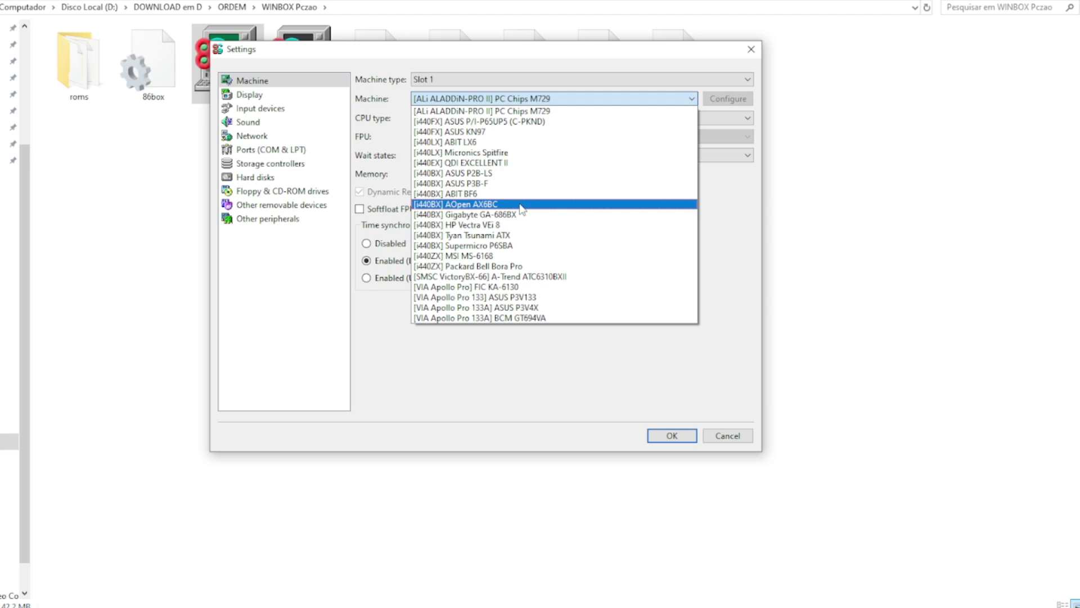
left_click(518, 203)
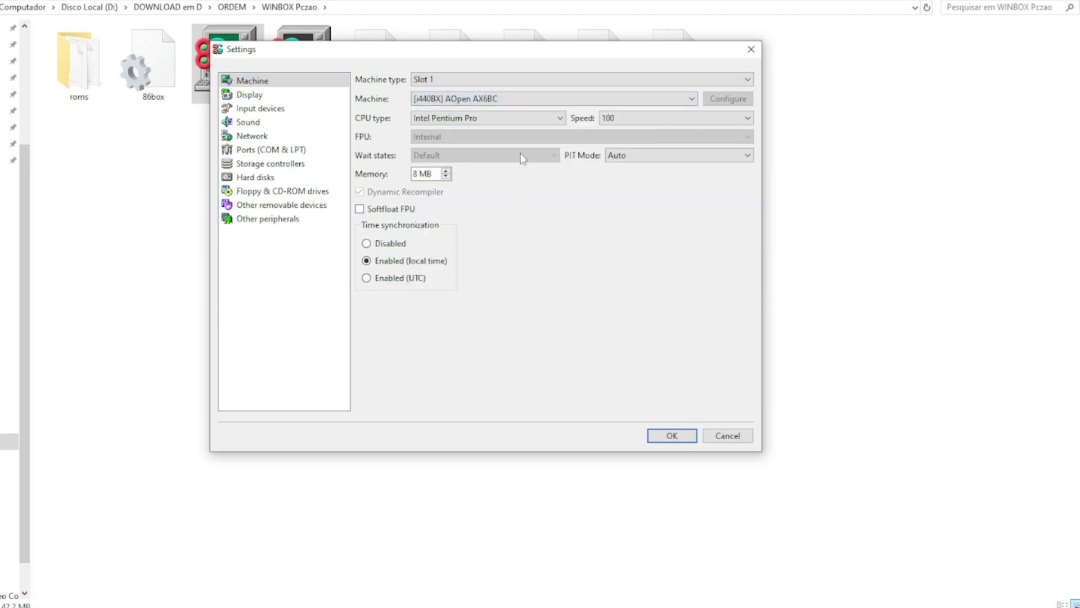
Step: Choose an Intel Pentium Pro CPU at 133 and raise memory to 32 MB
left_click(529, 124)
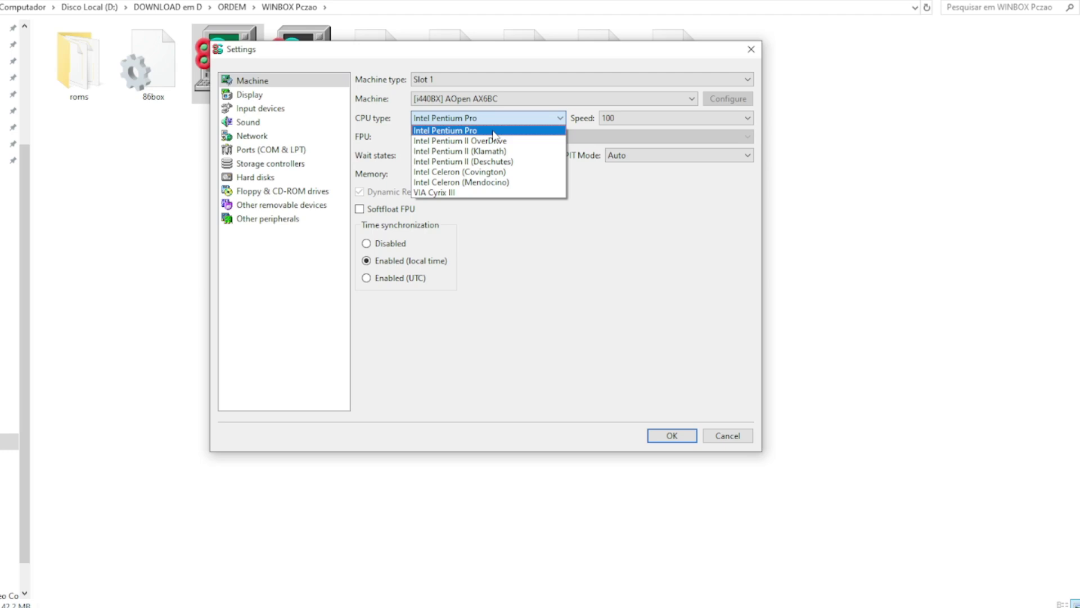
left_click(492, 130)
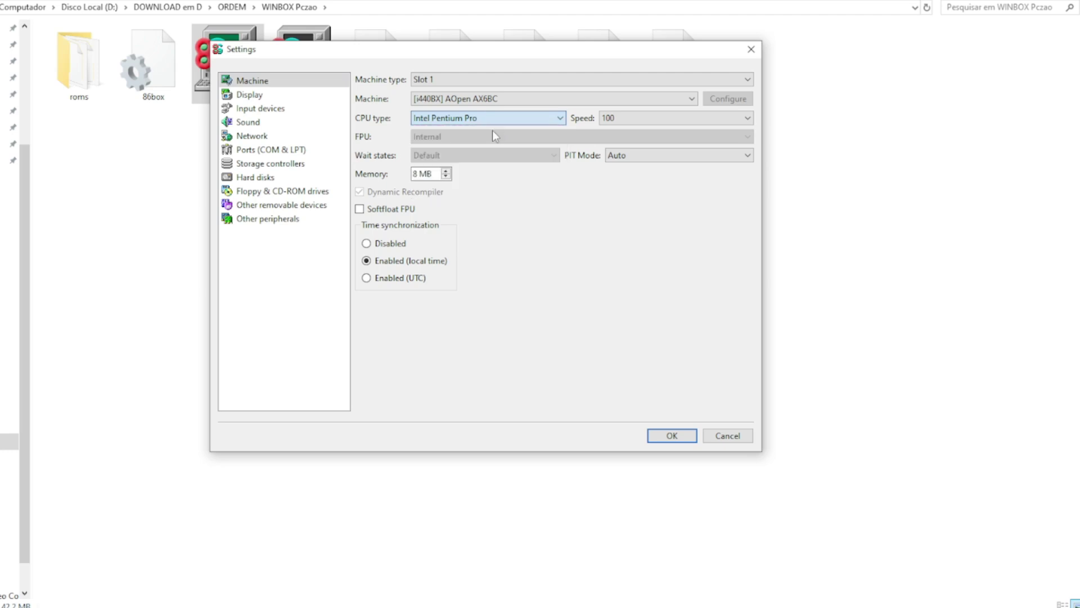
left_click(649, 119)
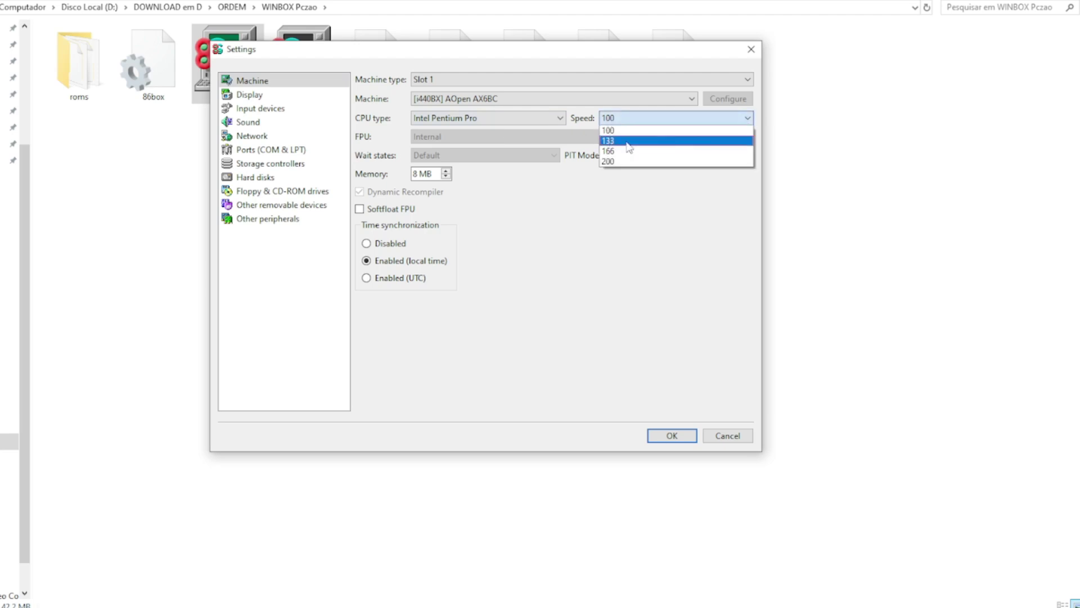
left_click(622, 141)
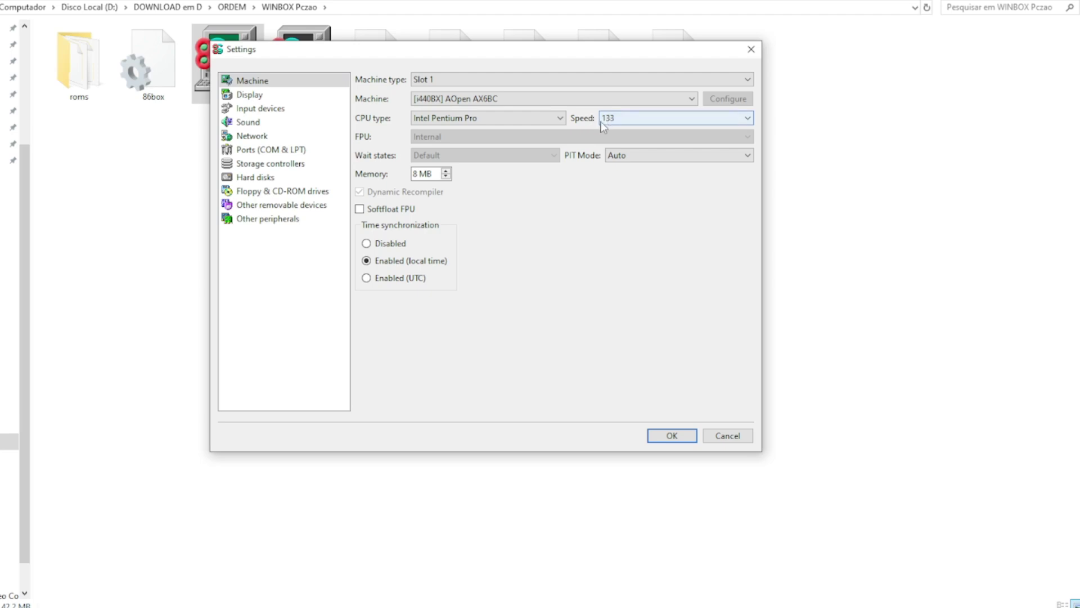
left_click(748, 117)
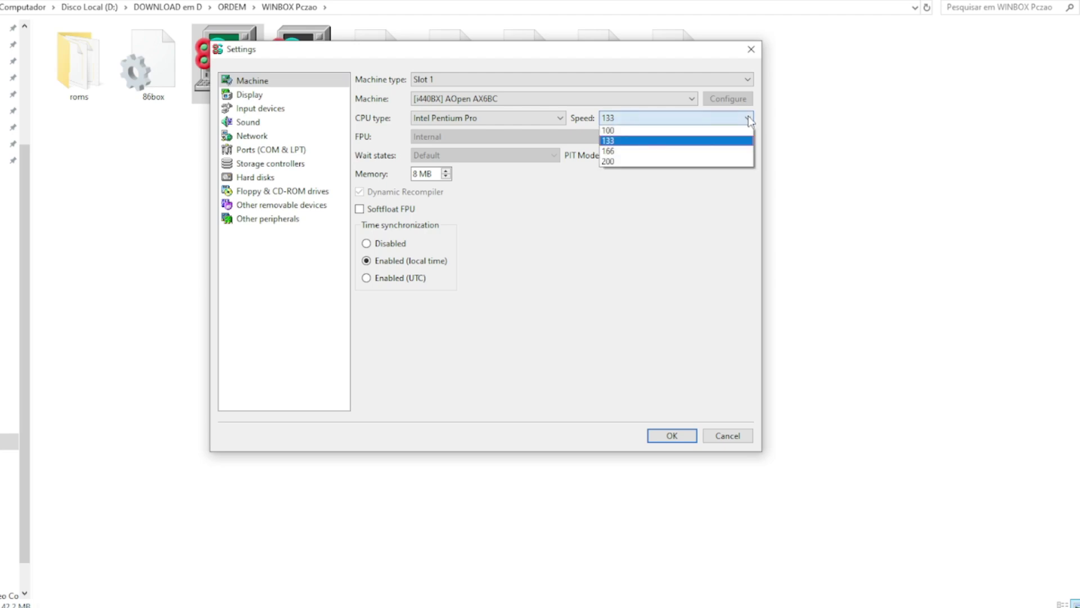
left_click(619, 141)
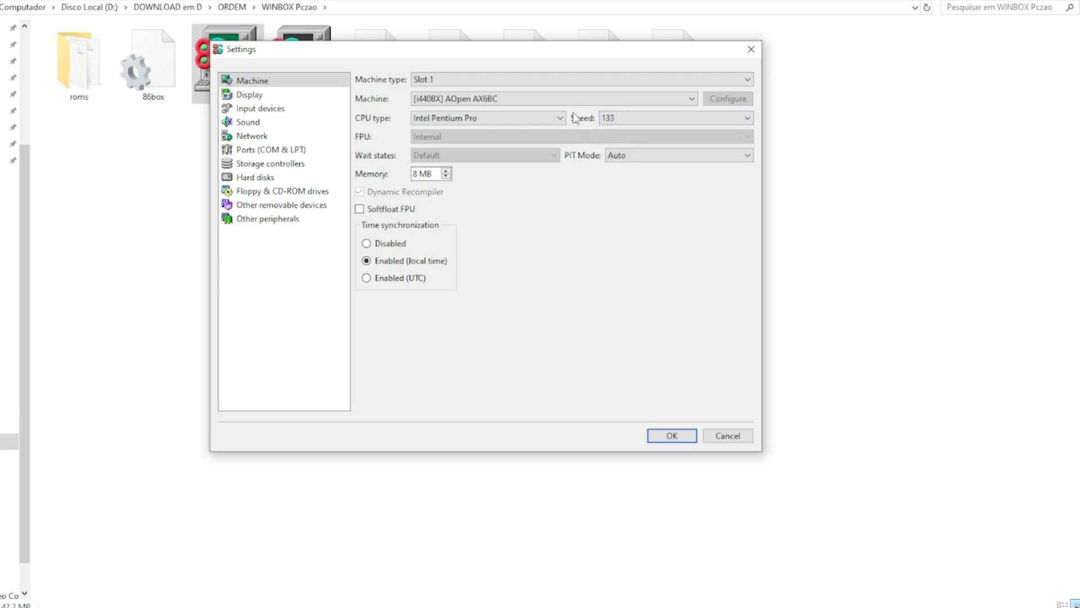
left_click(446, 171)
left_click(446, 171)
left_click(446, 171)
Step: Select the [AGP] 3dfx Voodoo3 3000 video card and set its render threads to 4
left_click(271, 97)
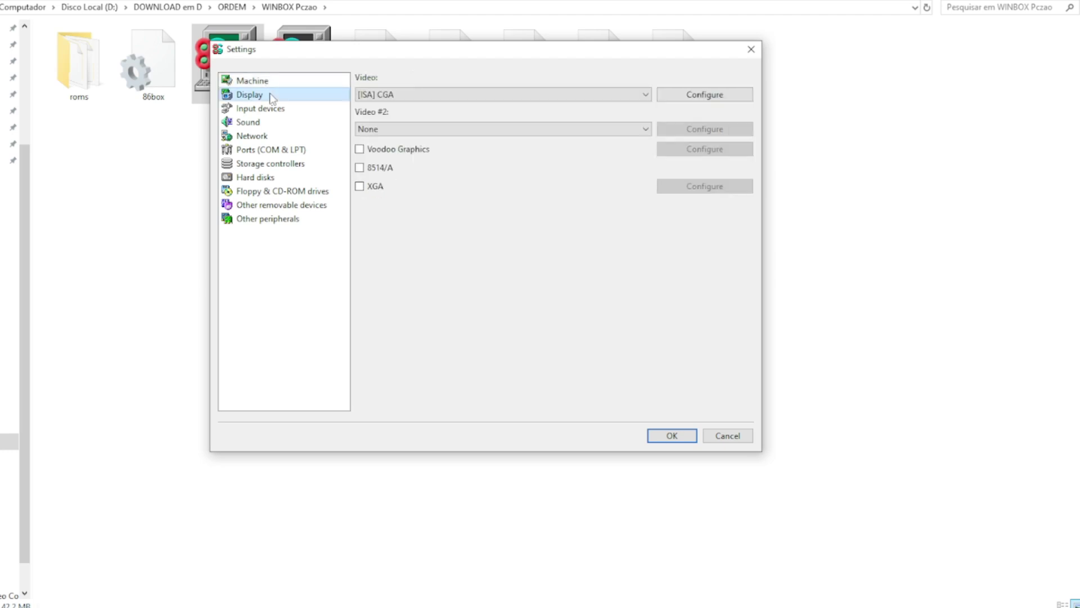
left_click(595, 95)
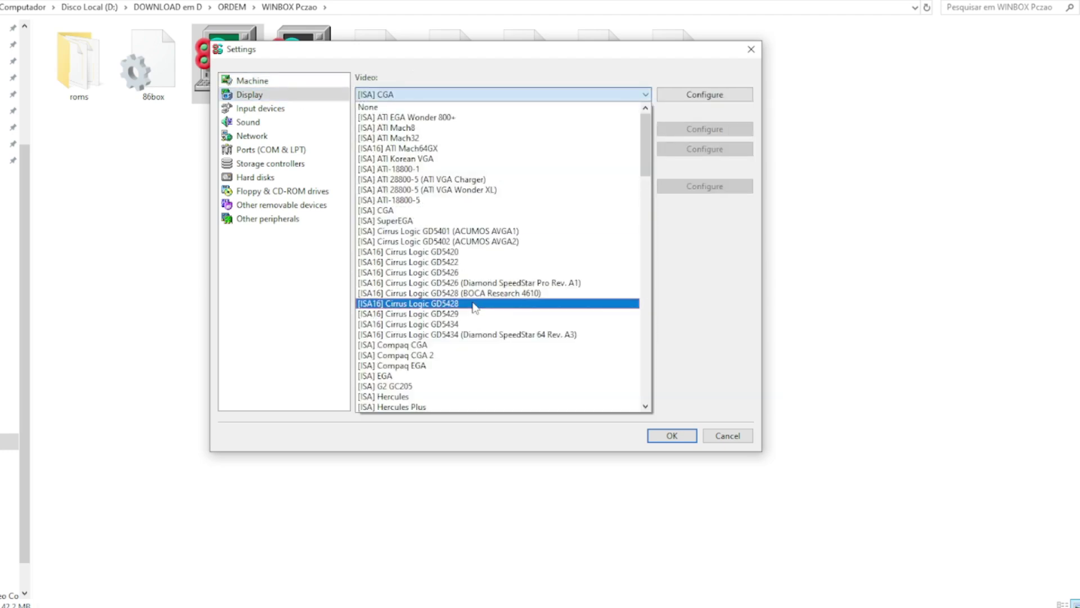
scroll(472, 307, "down", 15)
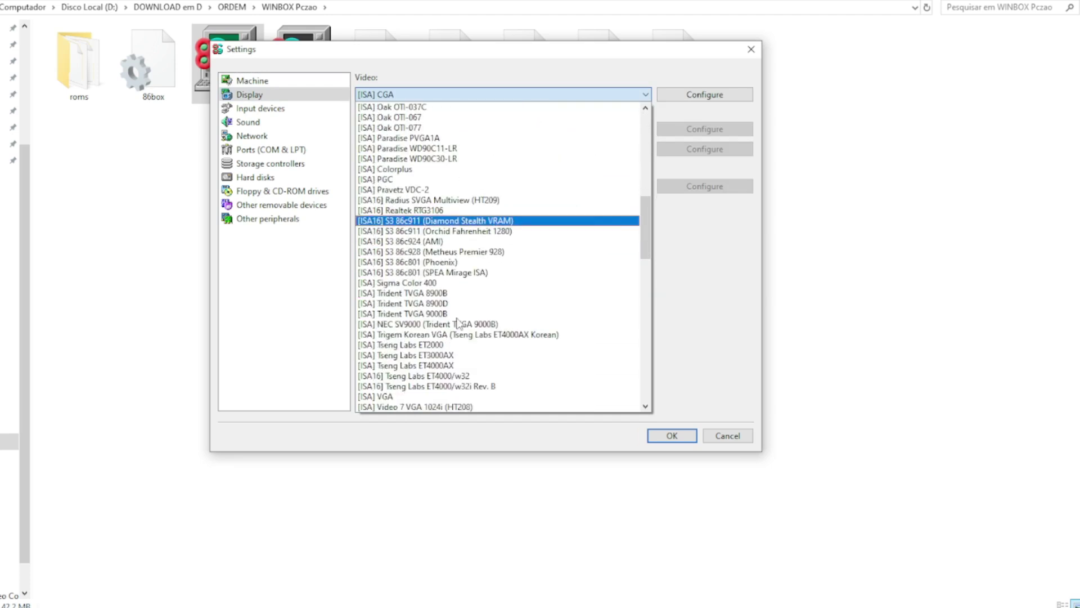
scroll(459, 322, "down", 11)
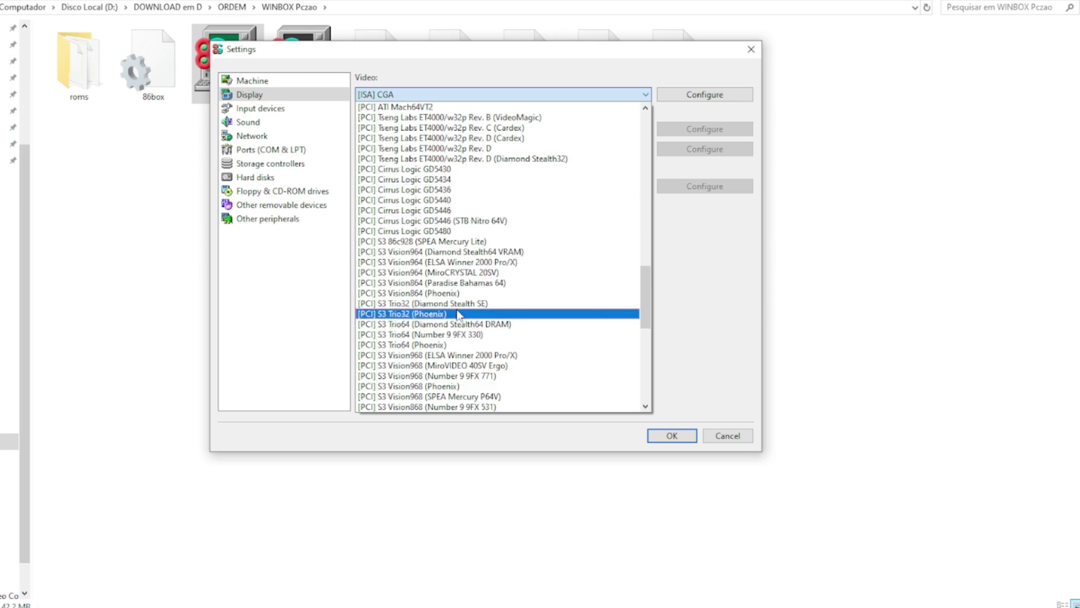
scroll(459, 315, "down", 12)
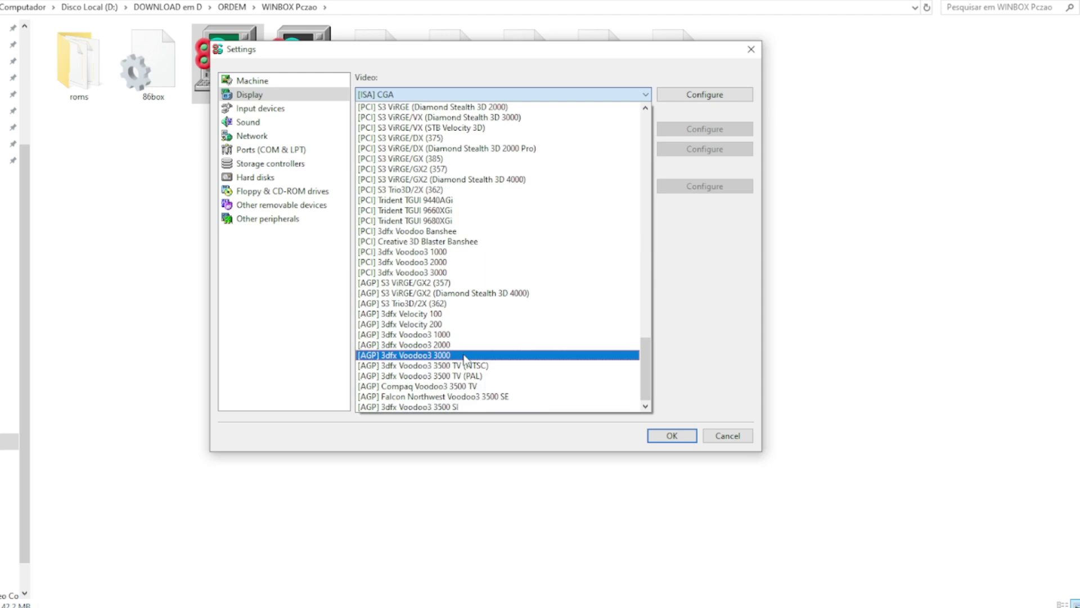
left_click(465, 355)
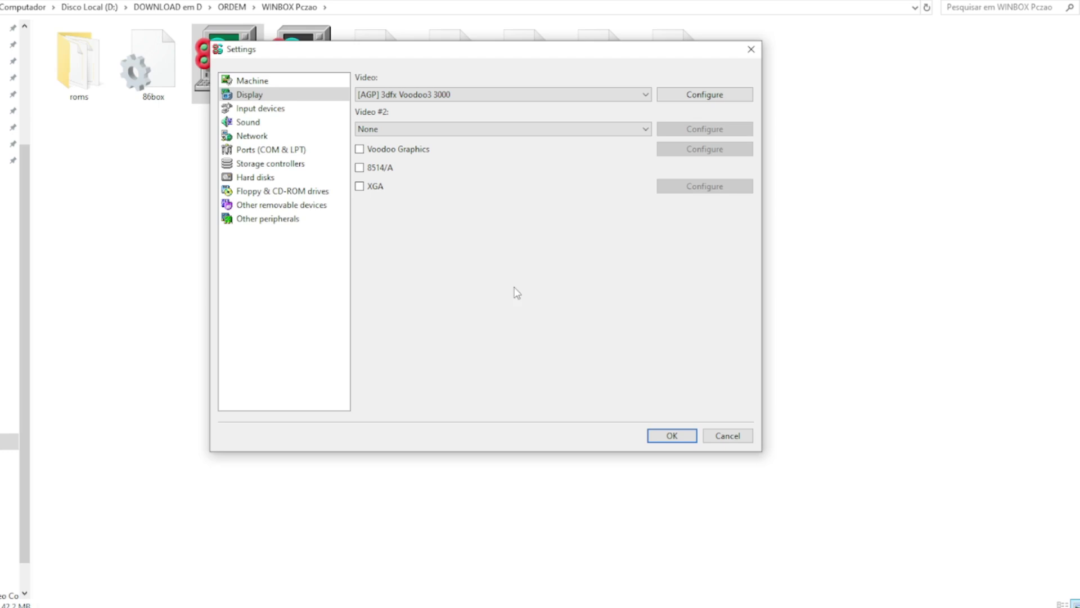
left_click(707, 95)
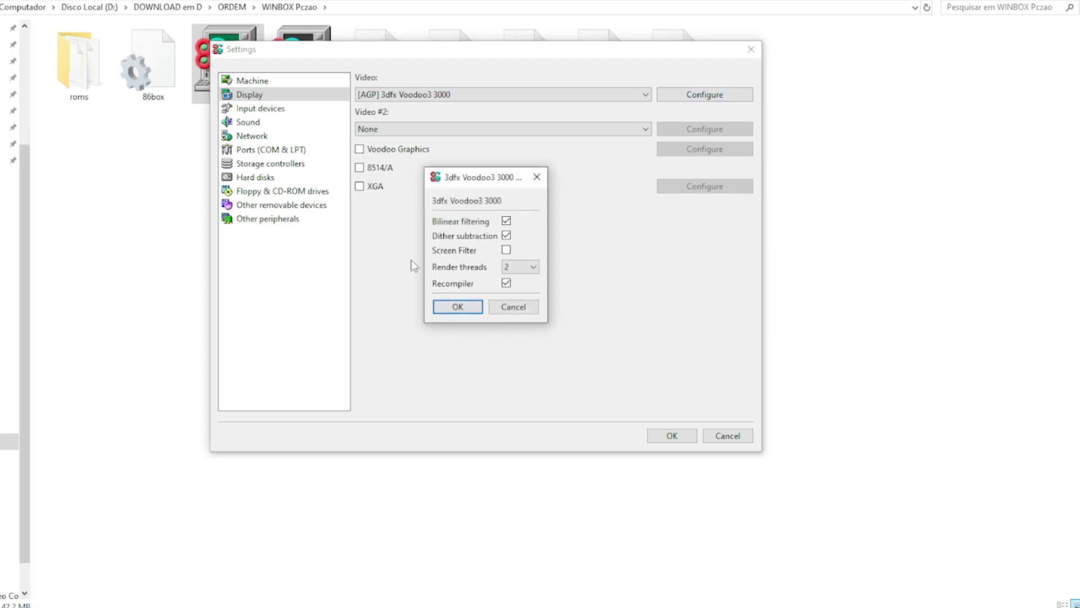
left_click(528, 270)
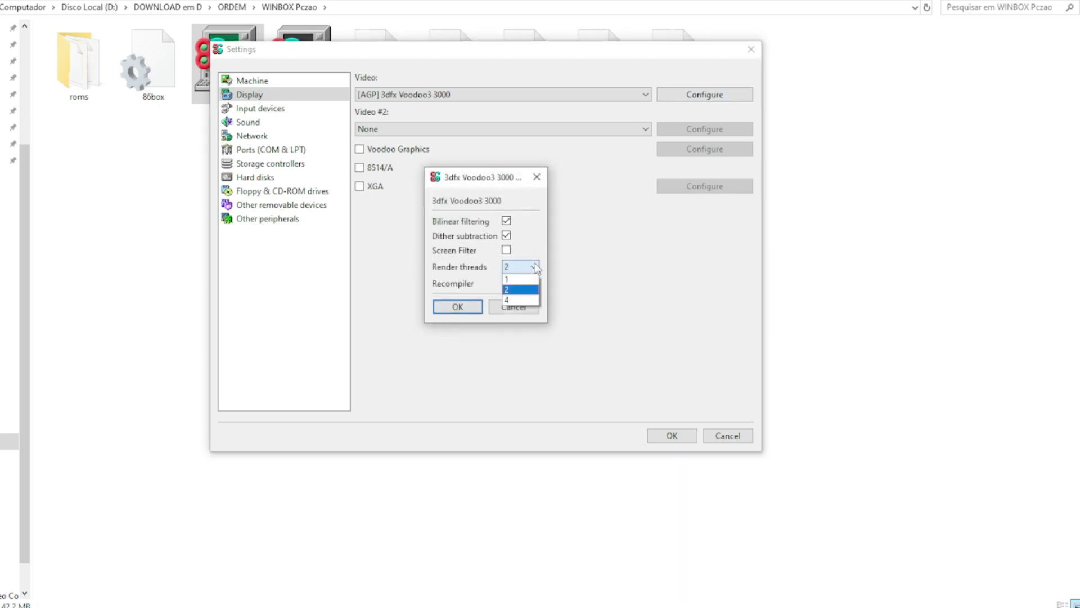
left_click(513, 295)
left_click(454, 310)
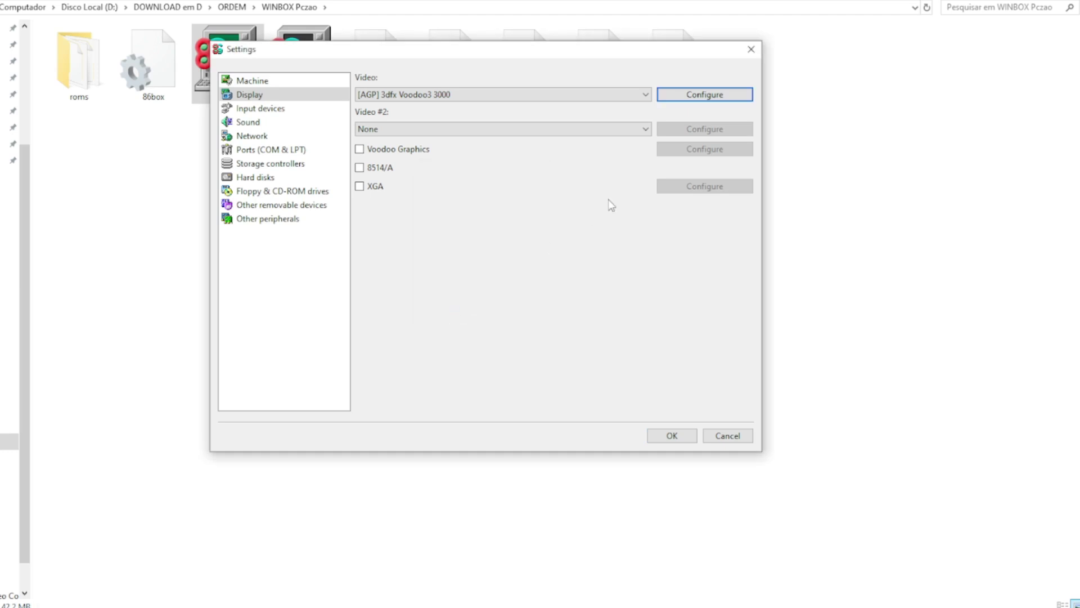
Step: Add a Voodoo Graphics card with 4 MB framebuffer and 4 MB texture memory
left_click(361, 150)
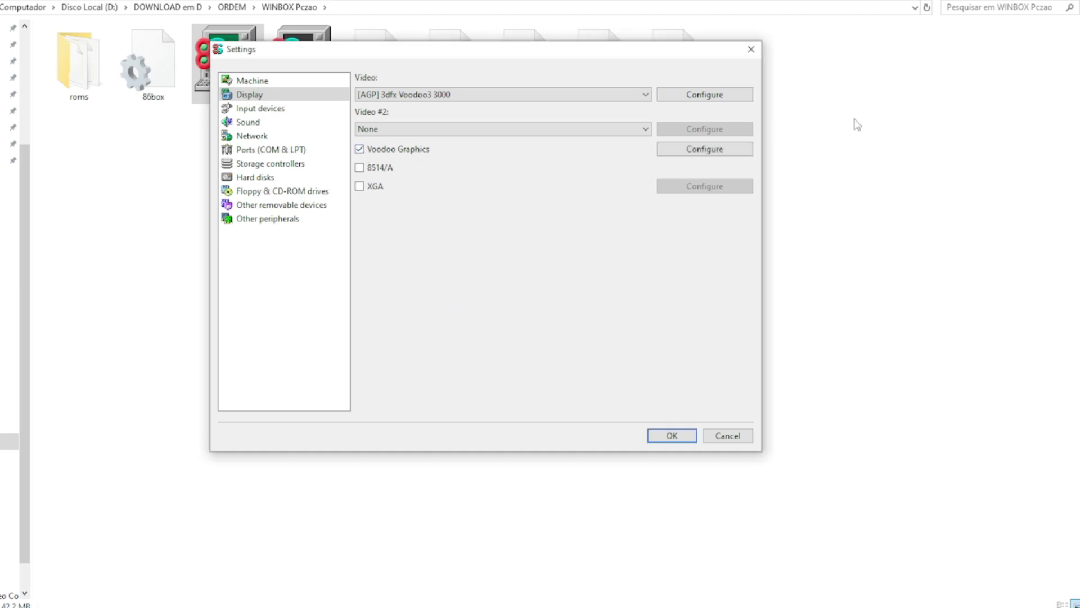
left_click(722, 151)
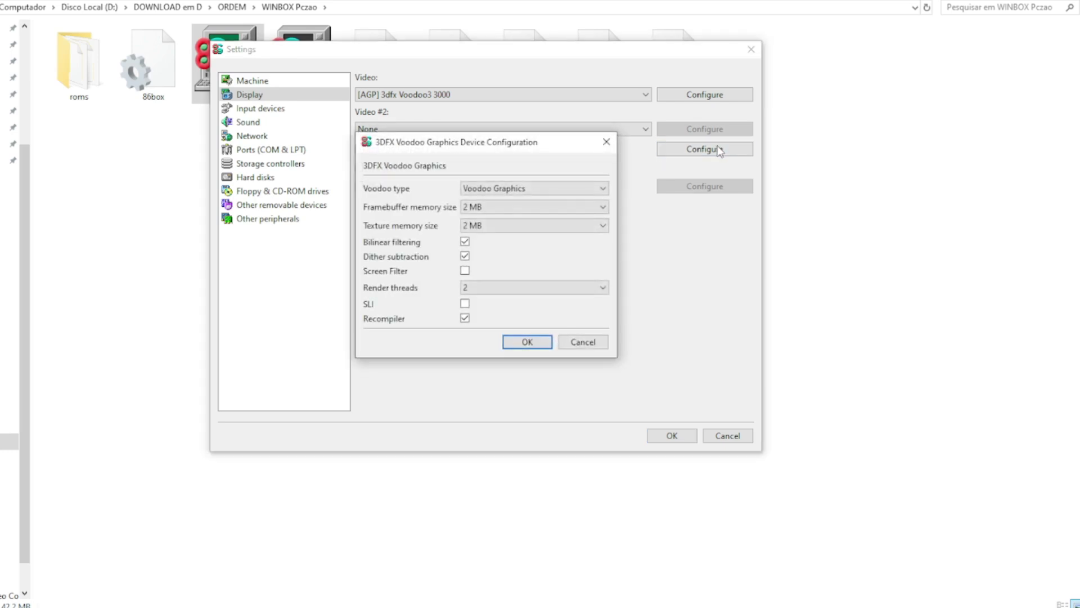
left_click(602, 207)
left_click(499, 230)
left_click(602, 225)
left_click(475, 248)
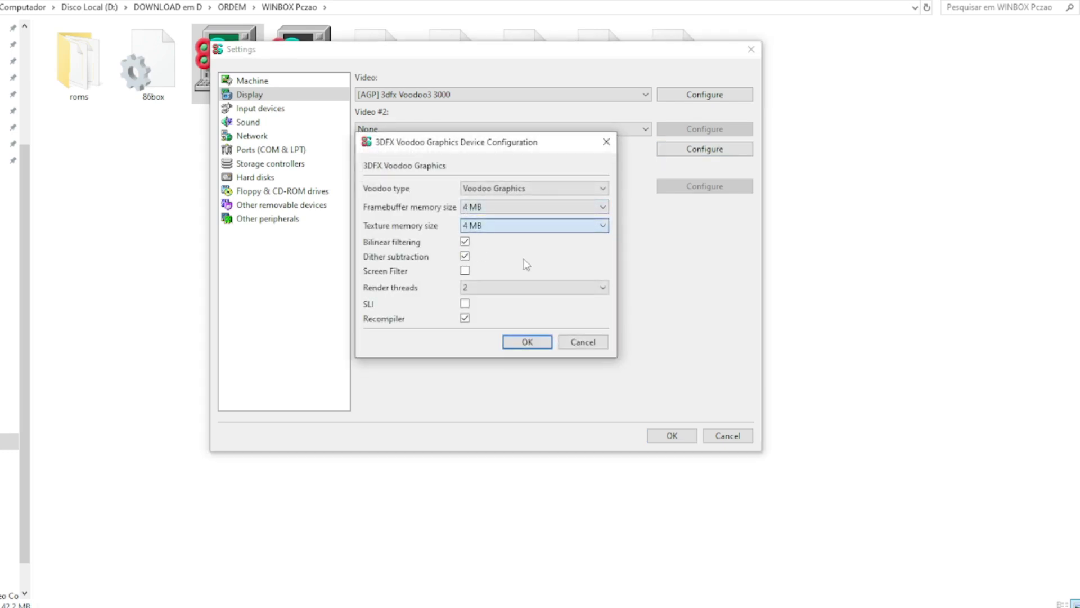
left_click(603, 287)
left_click(475, 323)
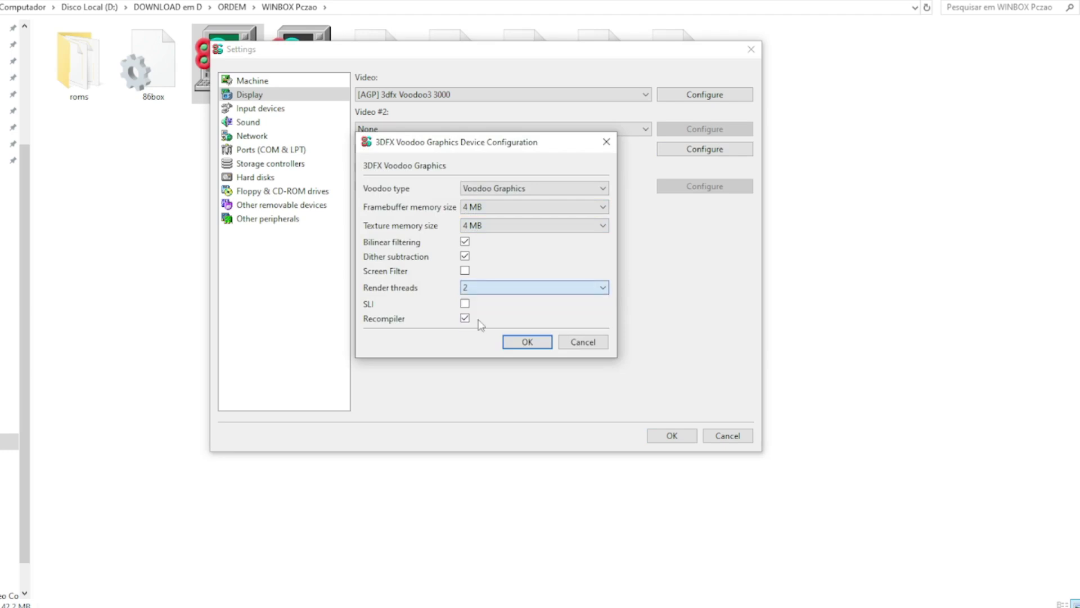
left_click(522, 341)
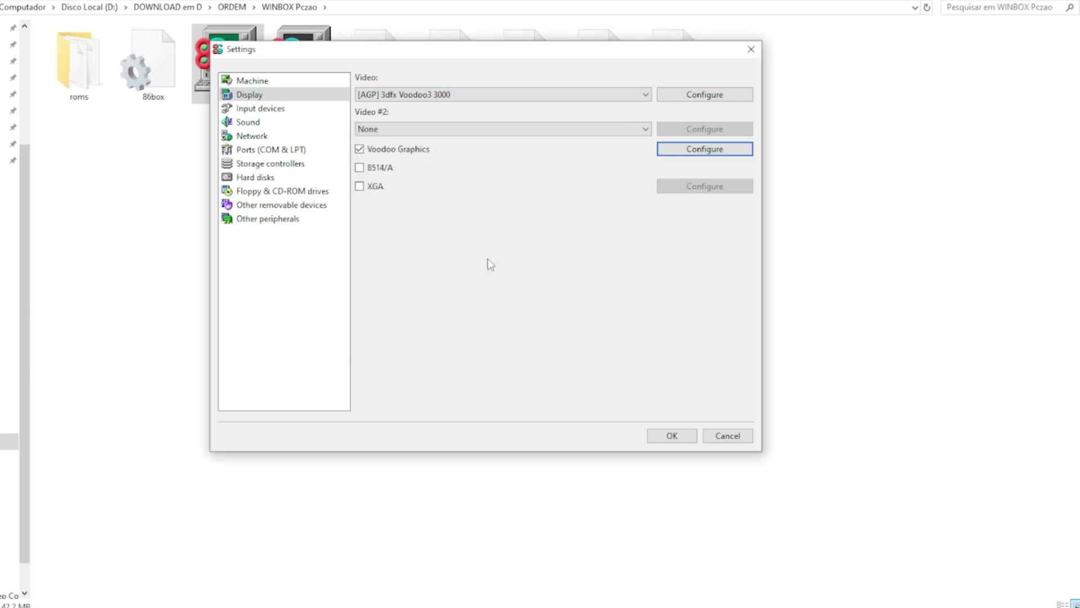
left_click(279, 108)
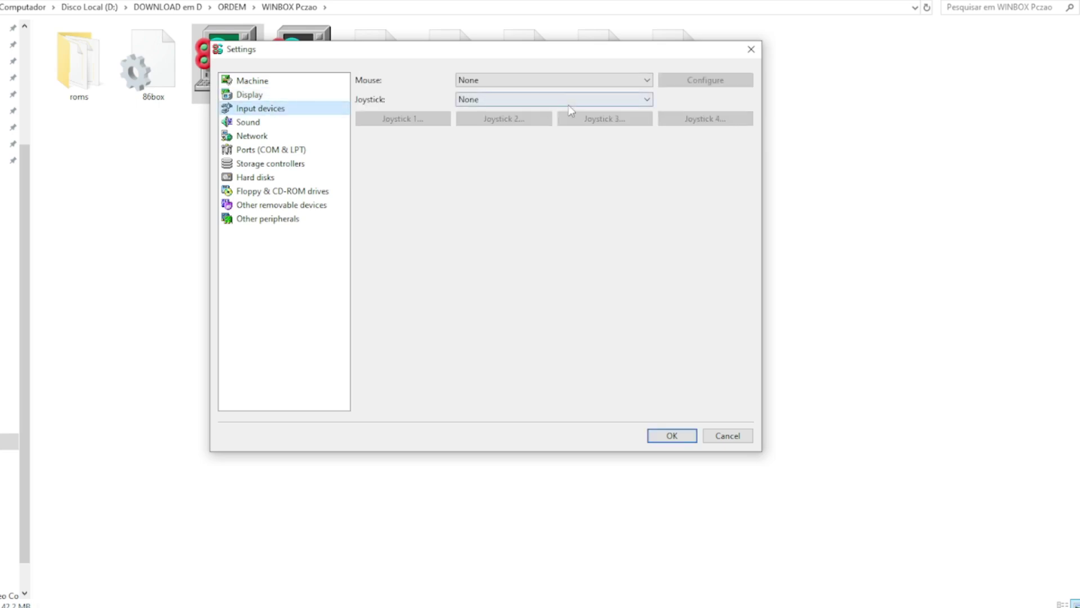
Step: Set the virtual machine's mouse to Standard PS/2 Mouse
left_click(539, 80)
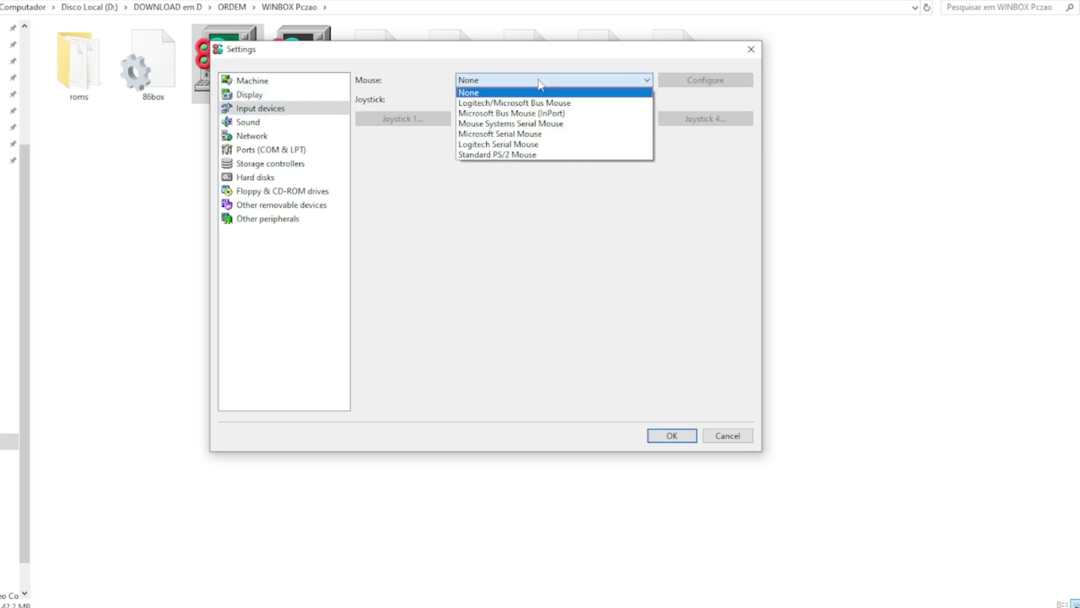
left_click(543, 155)
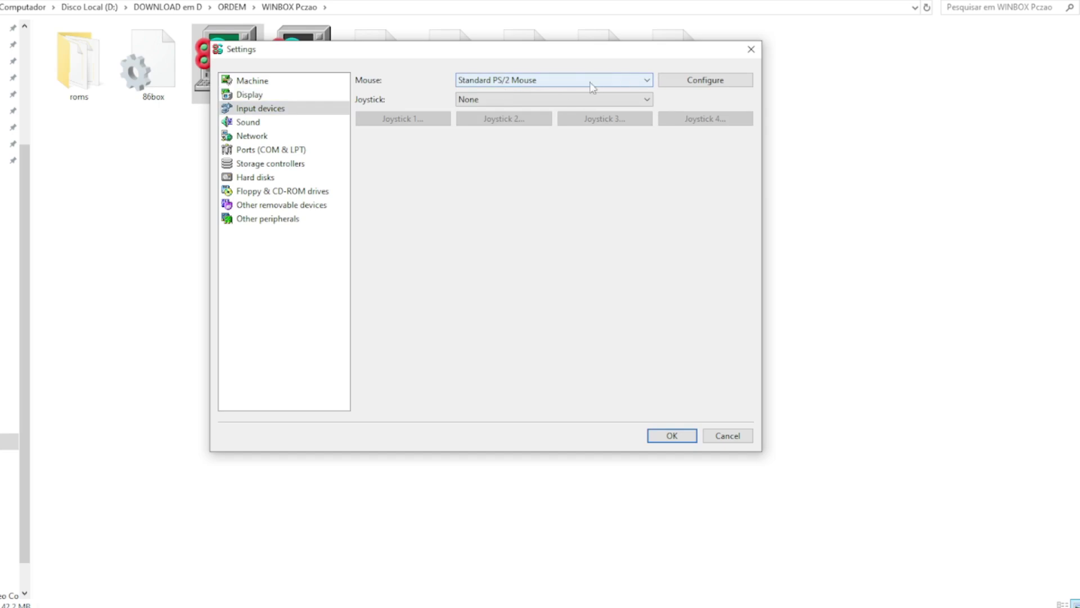
left_click(269, 125)
Step: Set Sound card #1 to [ISA16] Sound Blaster 16 PnP and MIDI Out to Roland MT-32 Emulation
left_click(522, 85)
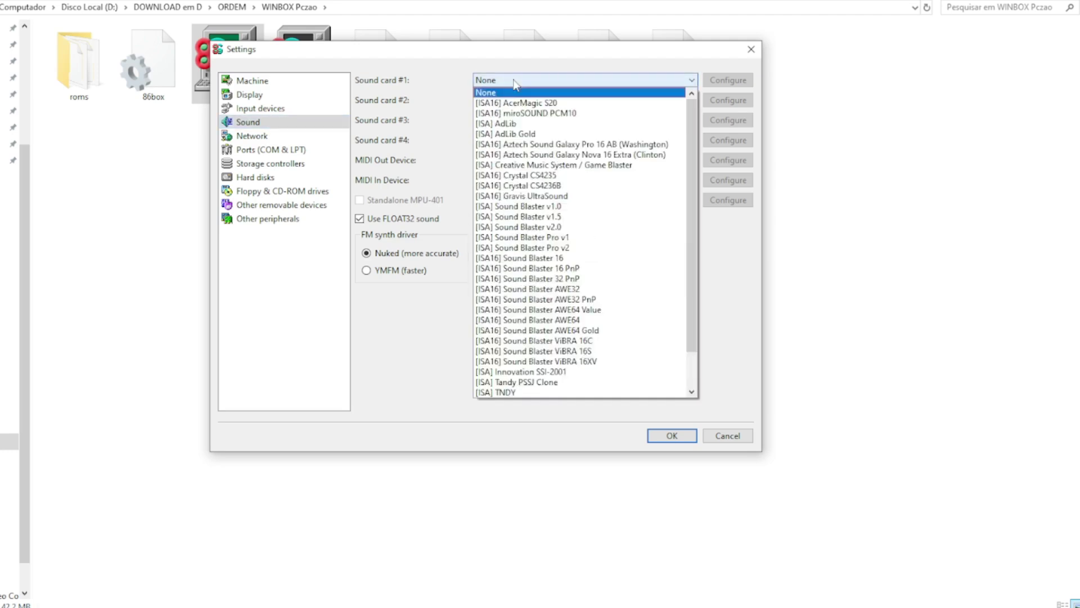
left_click(593, 272)
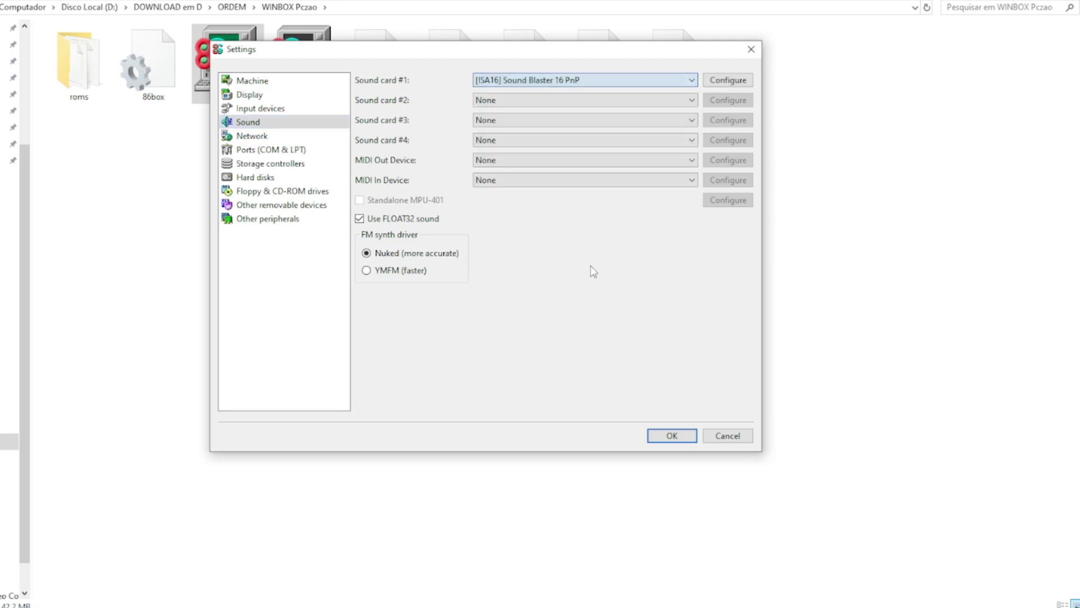
left_click(512, 160)
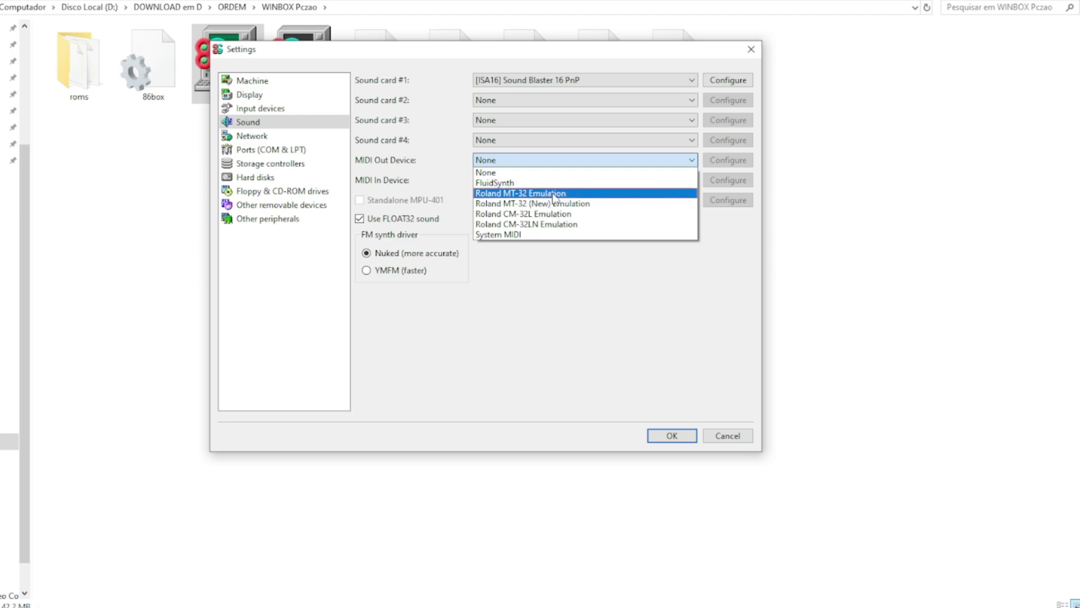
left_click(523, 193)
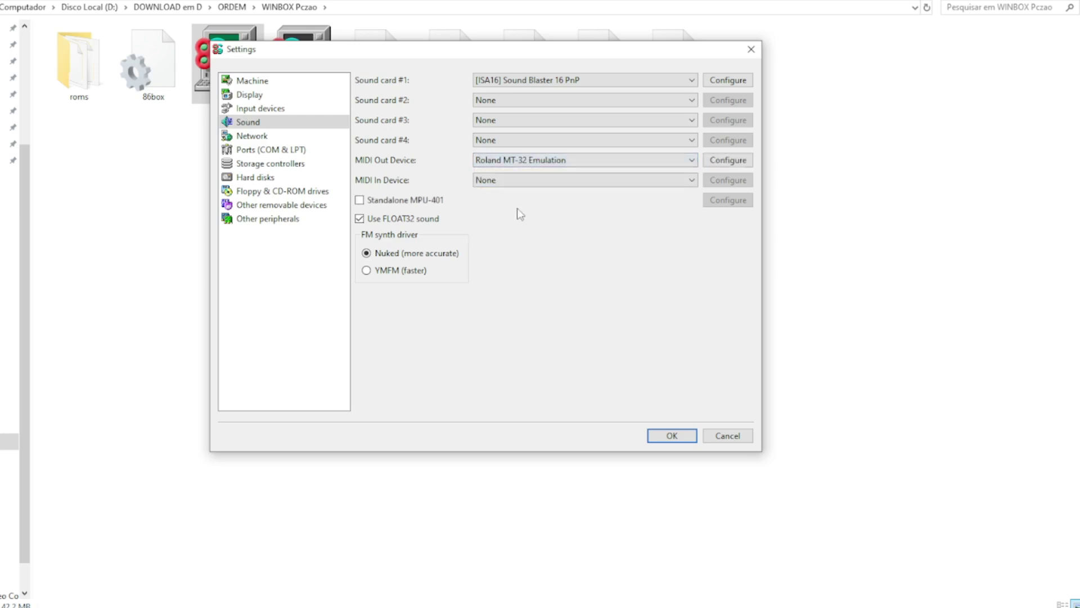
left_click(289, 136)
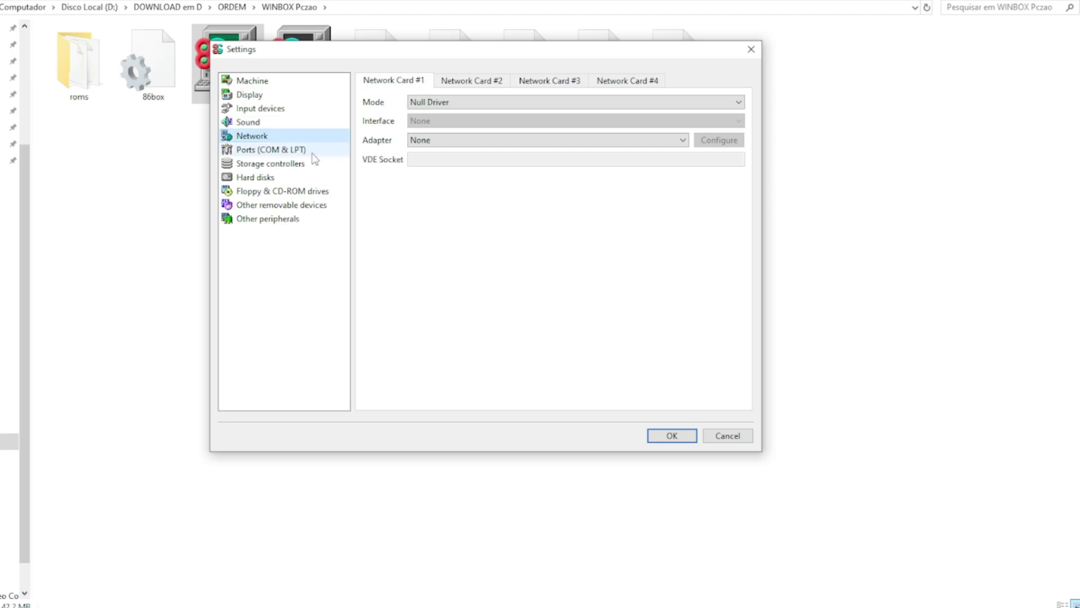
Step: Set the HD Controller to Internal controller in the storage controller settings
left_click(313, 152)
left_click(309, 164)
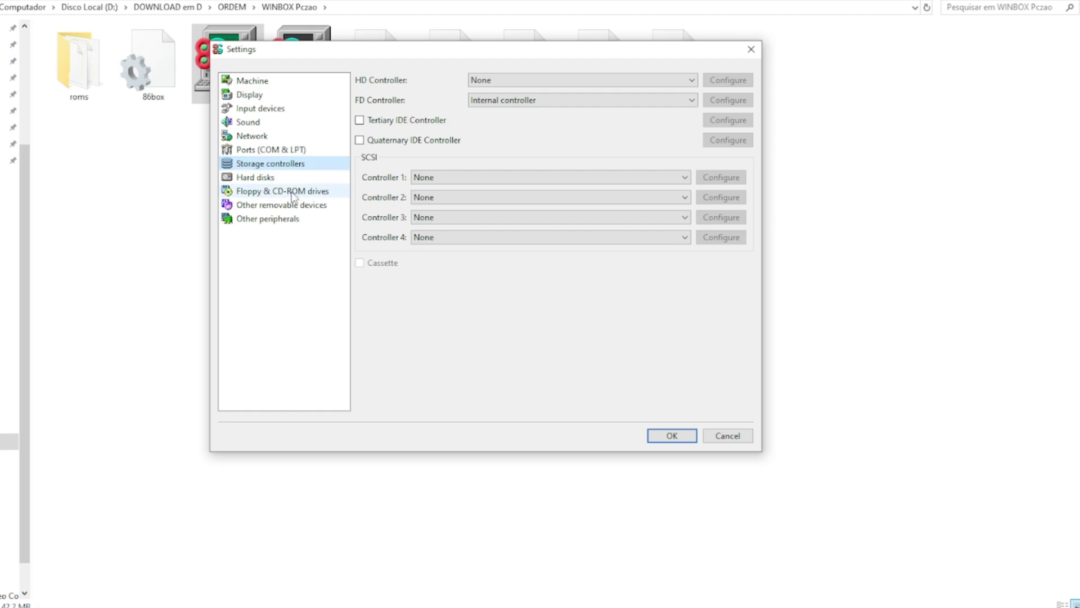
left_click(505, 85)
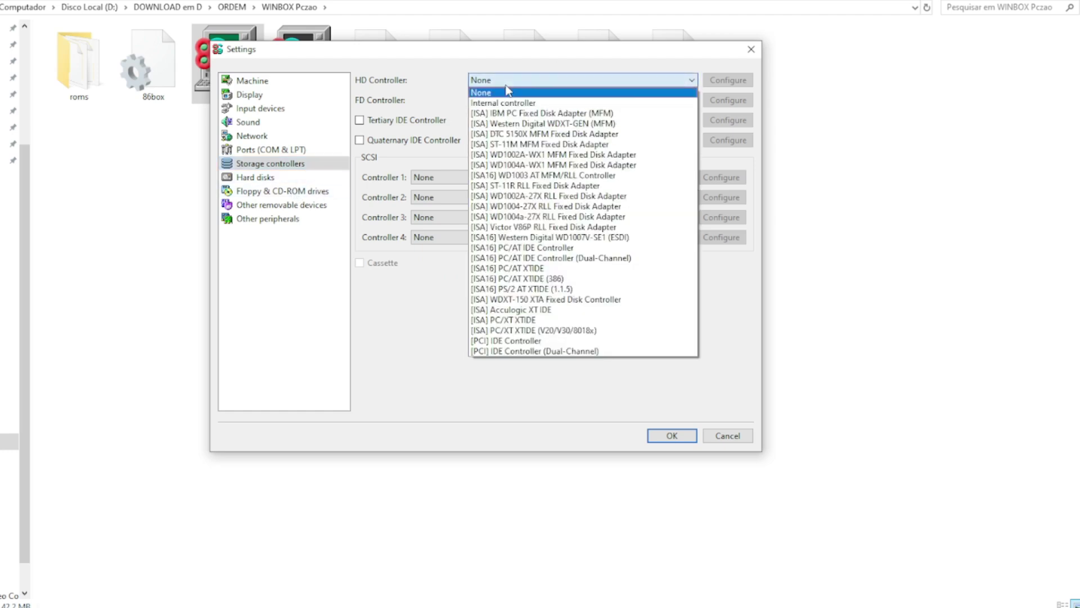
left_click(536, 103)
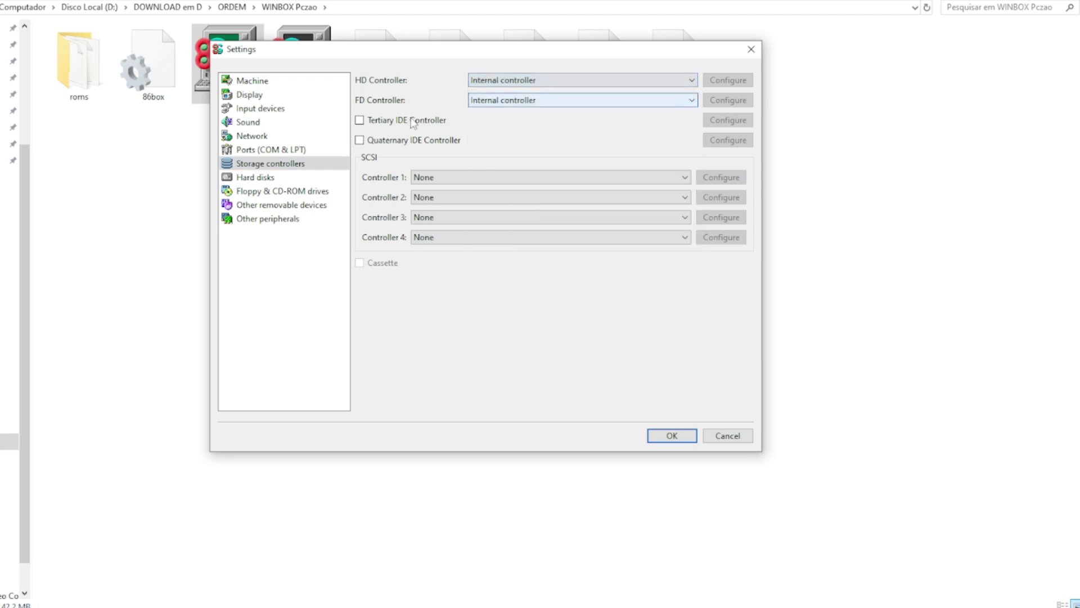
left_click(262, 180)
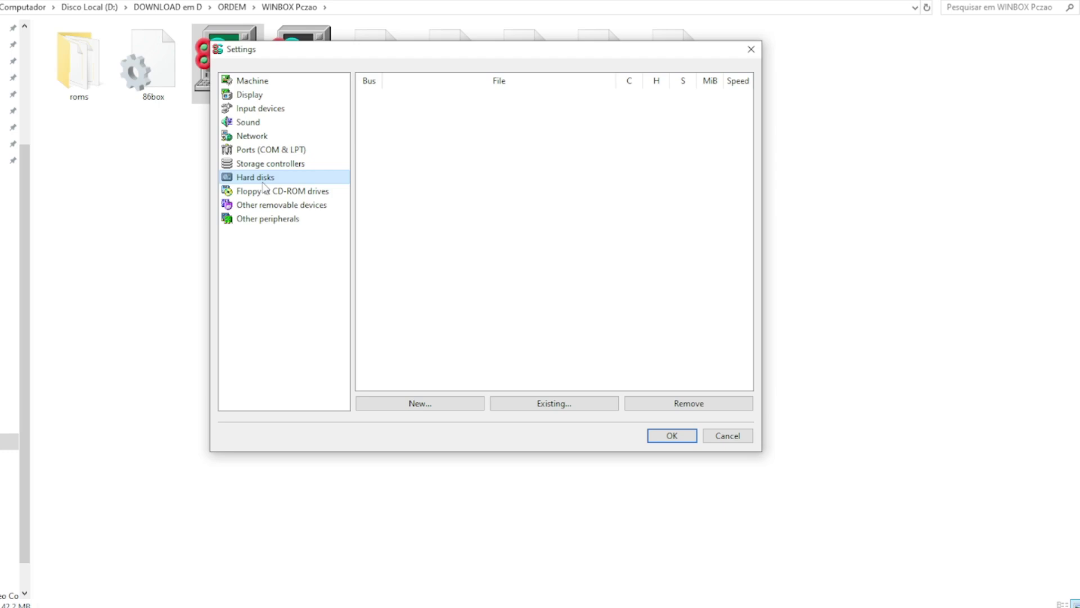
Step: Create a 10000 MB hard disk image Durao.vhd on IDE channel 1:0 at RAM Disk speed
left_click(424, 408)
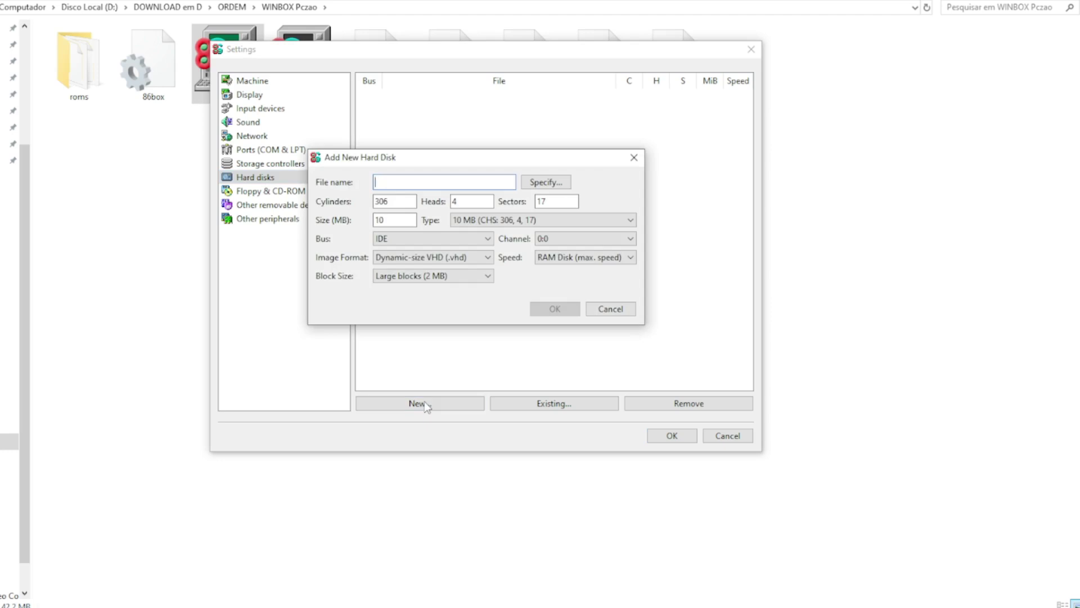
type("Durao")
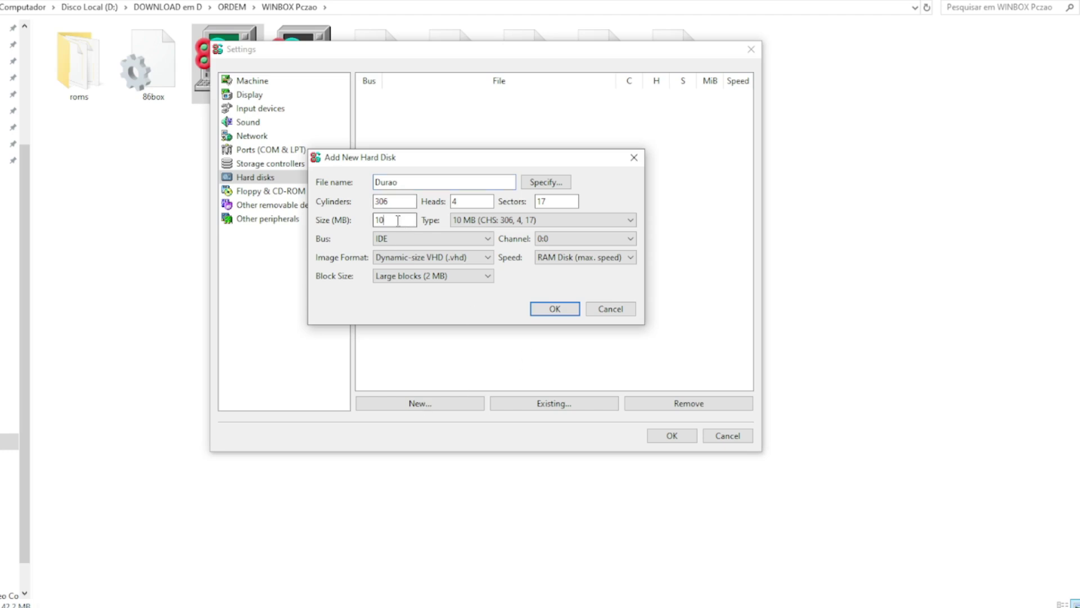
left_click(398, 220)
type("00")
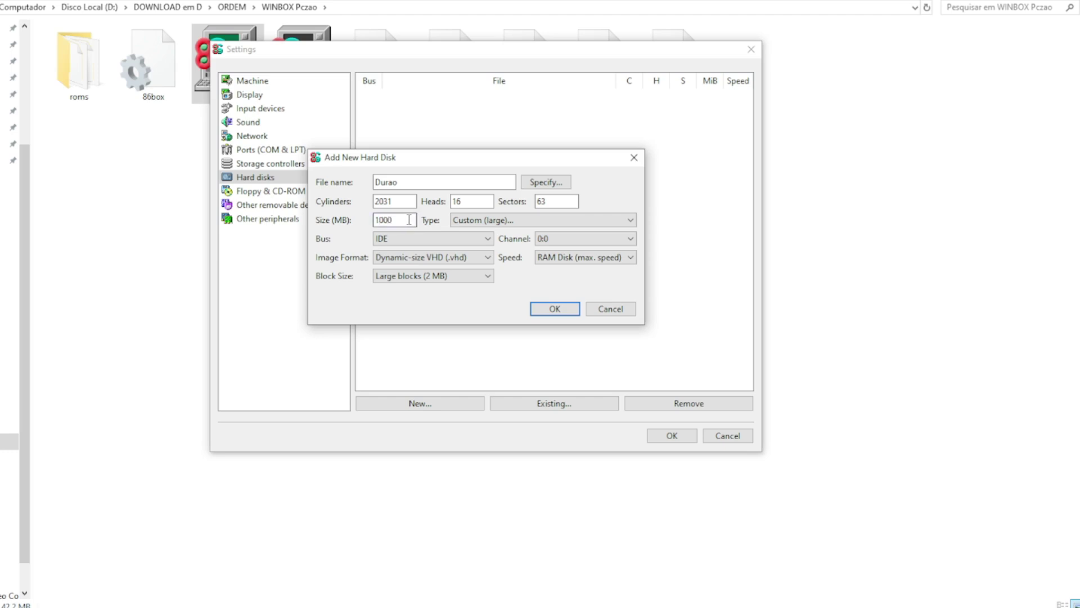
type("0")
left_click(551, 241)
left_click(554, 274)
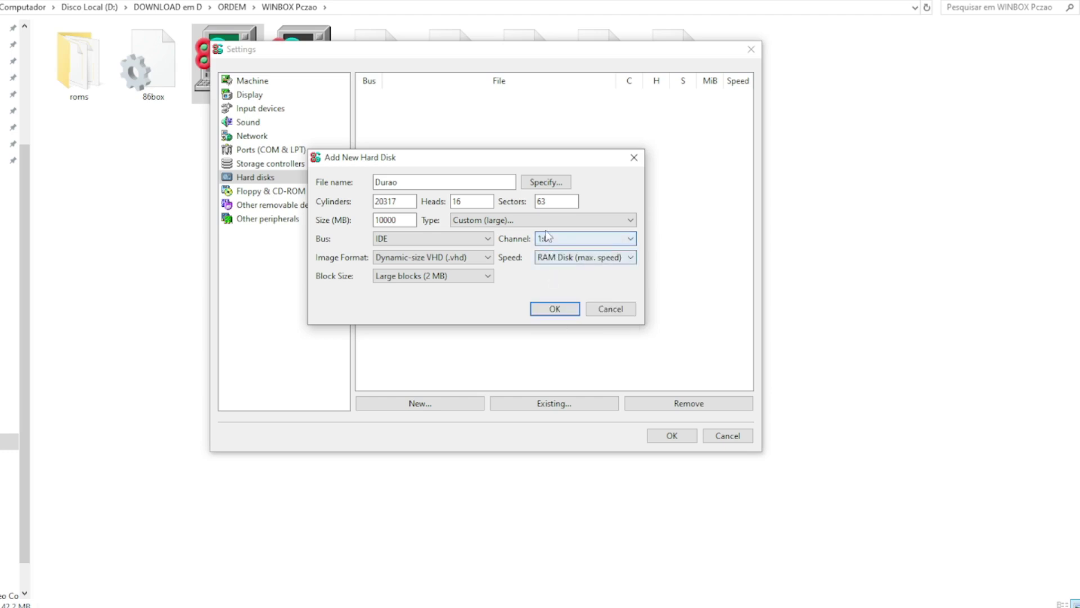
left_click(556, 260)
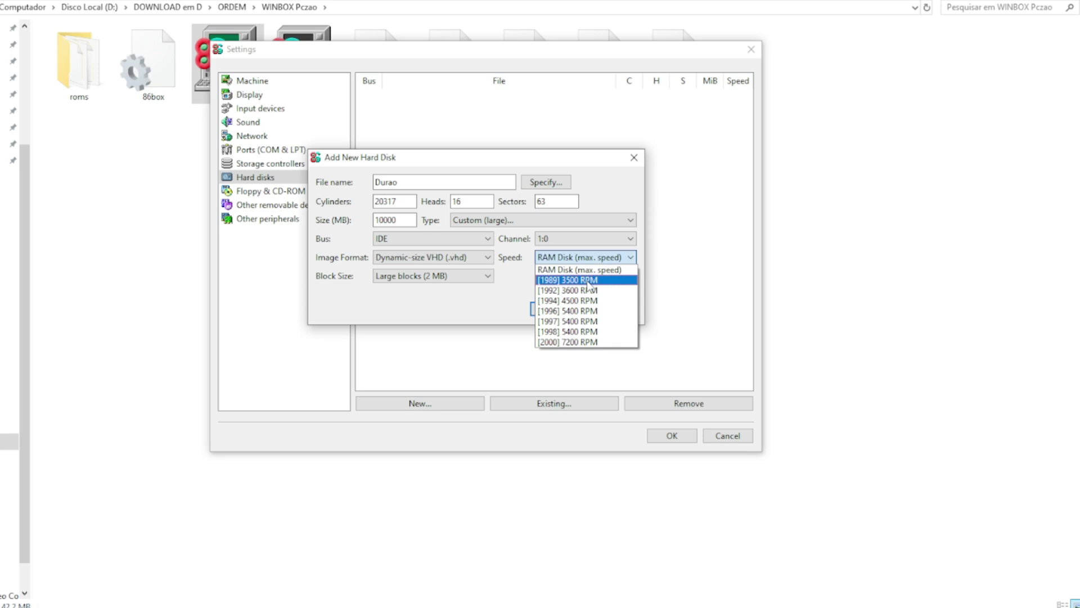
left_click(540, 270)
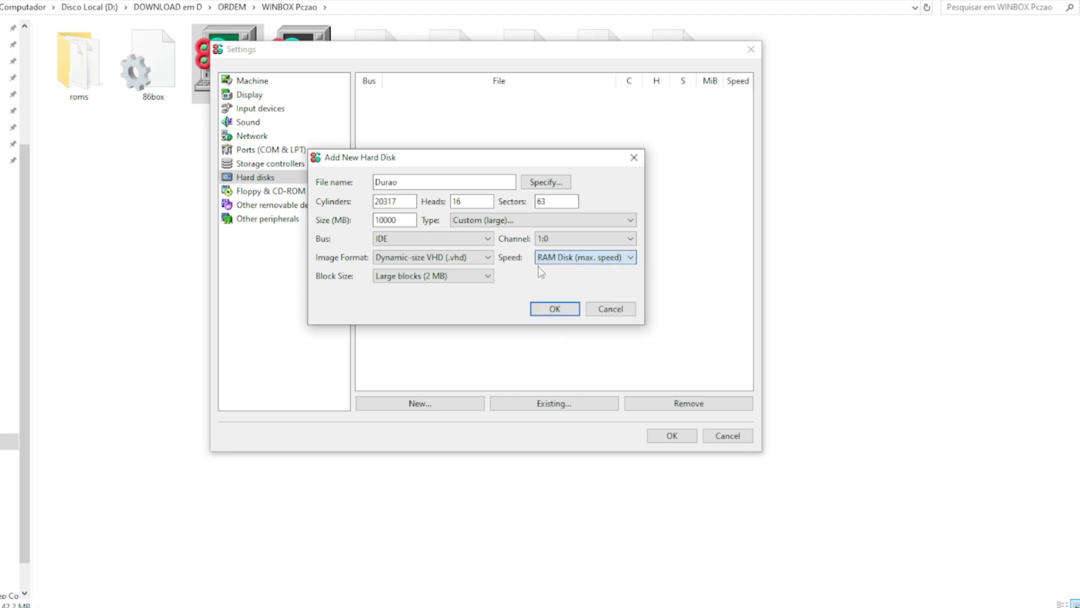
left_click(555, 308)
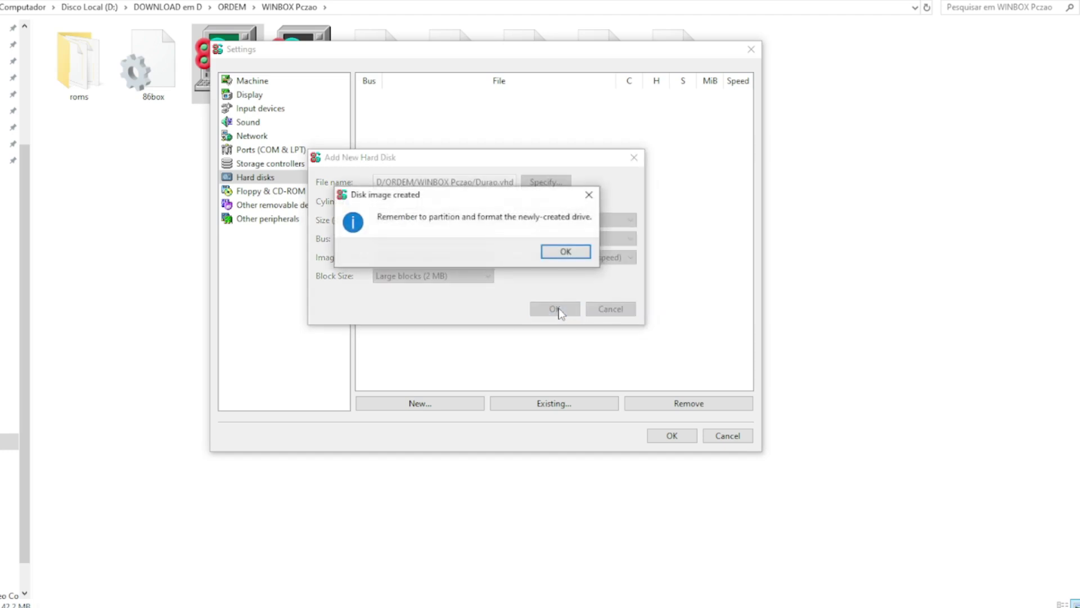
left_click(566, 252)
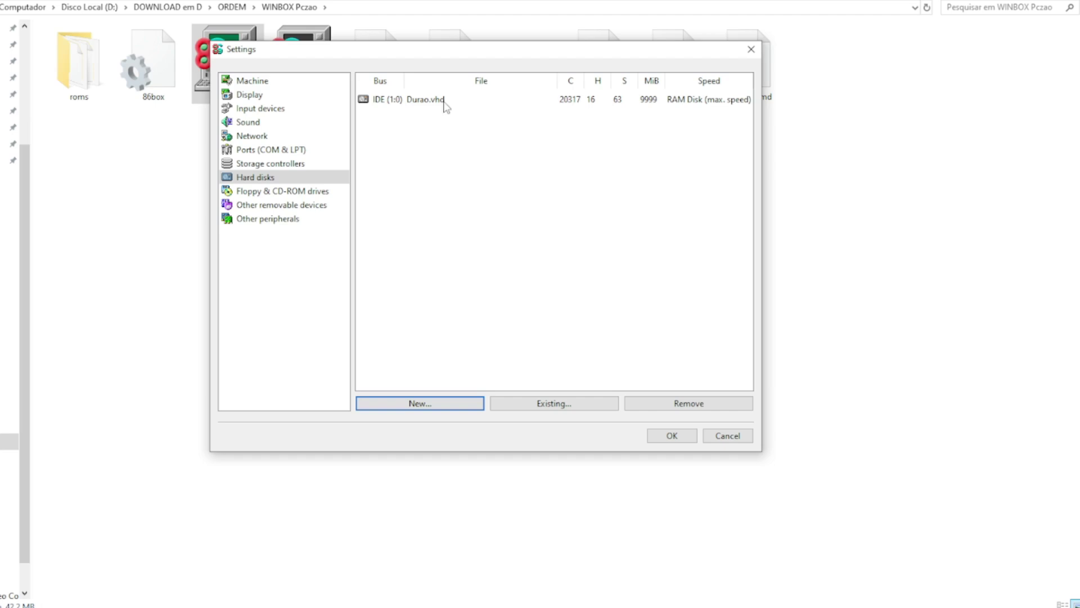
left_click_drag(535, 59, 610, 238)
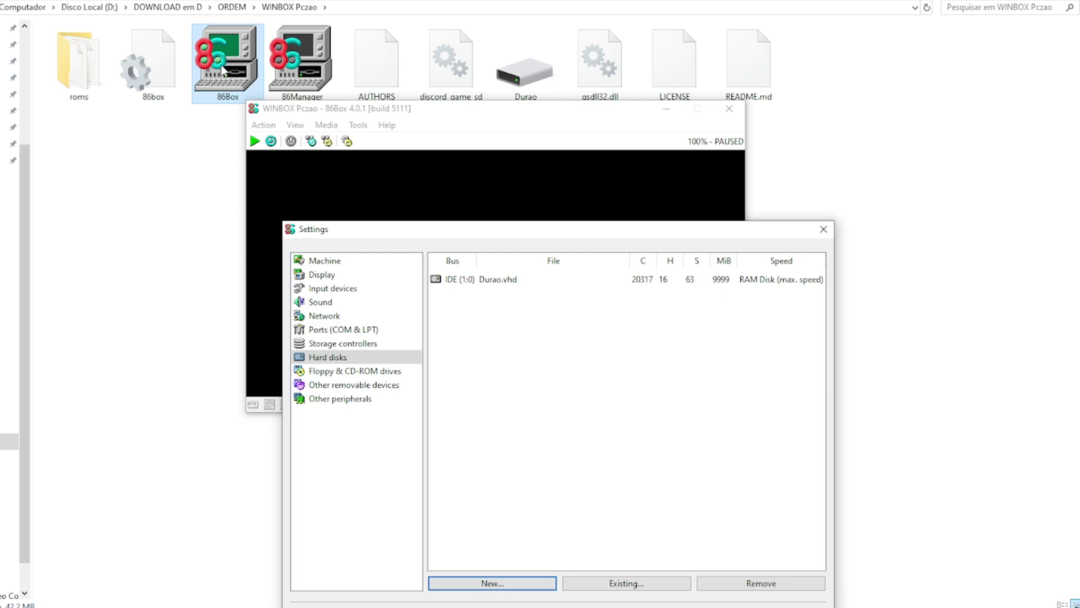
left_click_drag(571, 231, 508, 45)
Step: Set floppy drive 2 to None and floppy drive 1 to 3.5" 1.44M
left_click(329, 186)
left_click(411, 128)
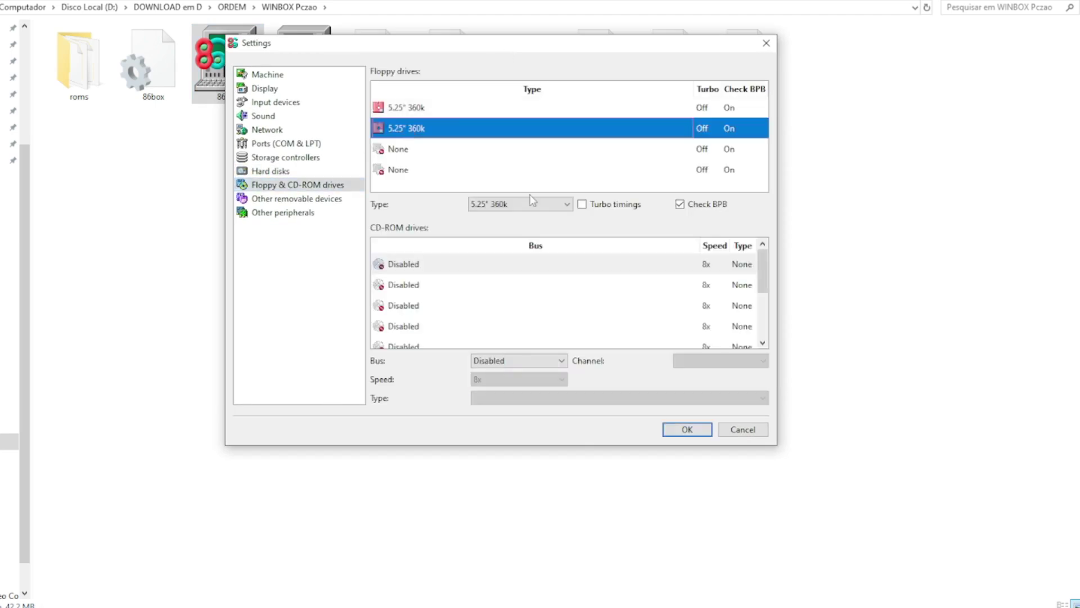
left_click(567, 204)
left_click(520, 218)
left_click(435, 108)
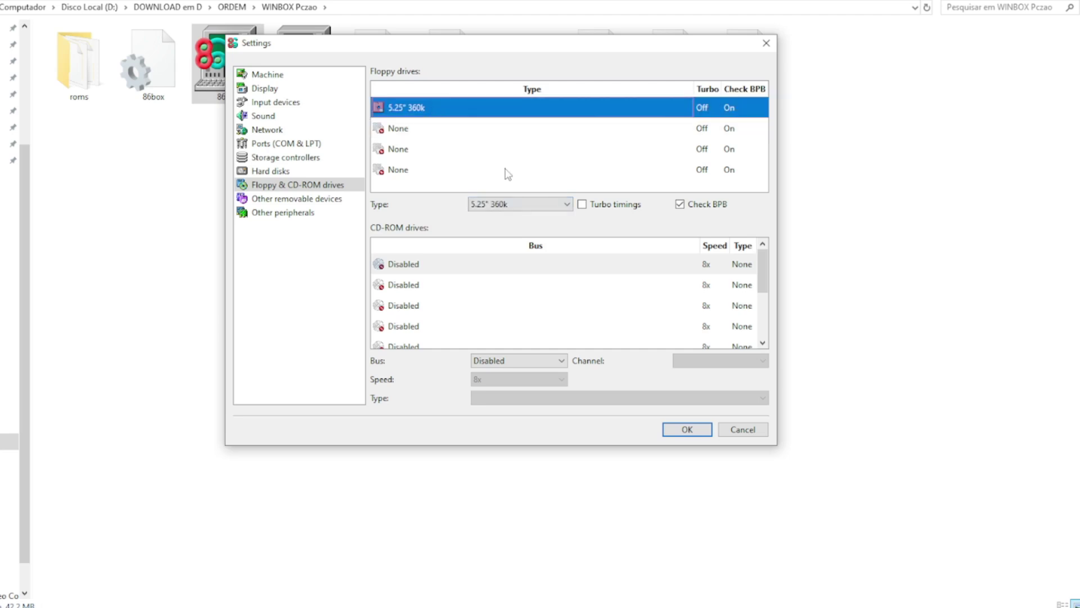
left_click(570, 205)
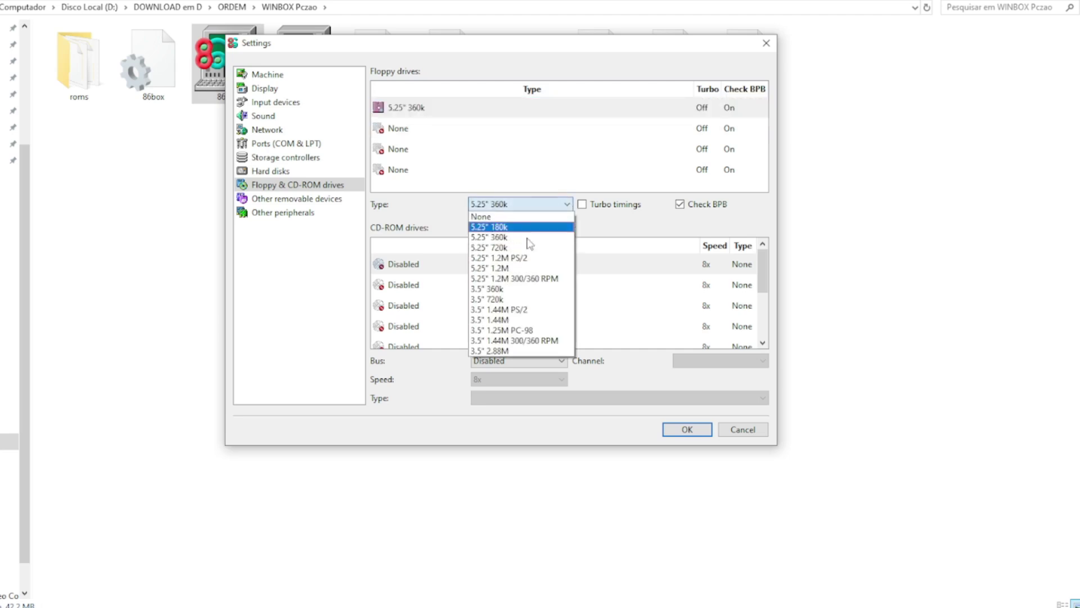
left_click(525, 321)
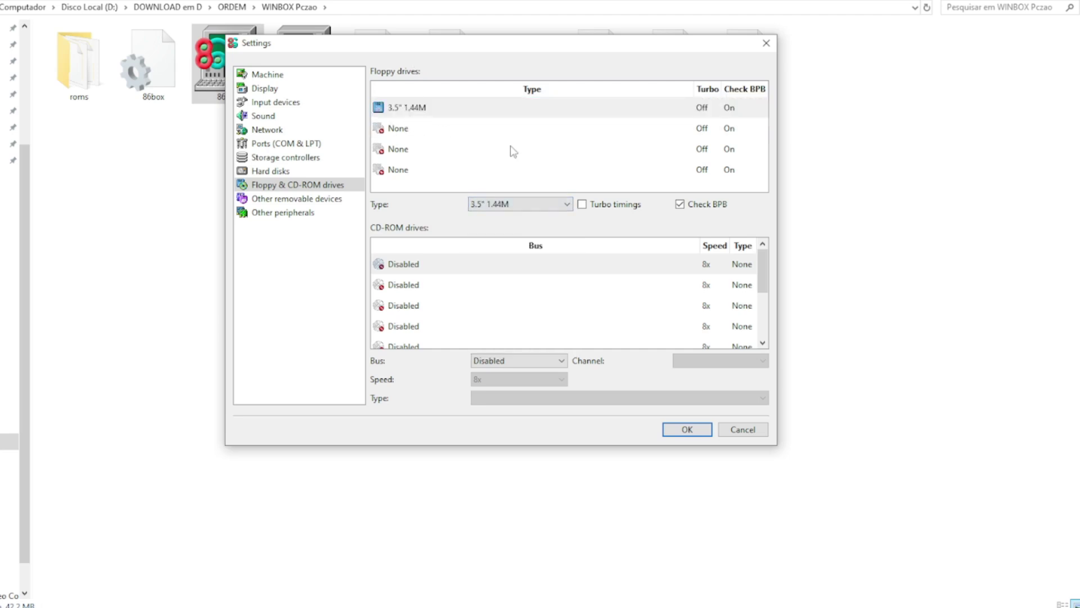
Step: Attach CD-ROM 1 to ATAPI channel 0:1, then save the settings and reset the machine
left_click(479, 272)
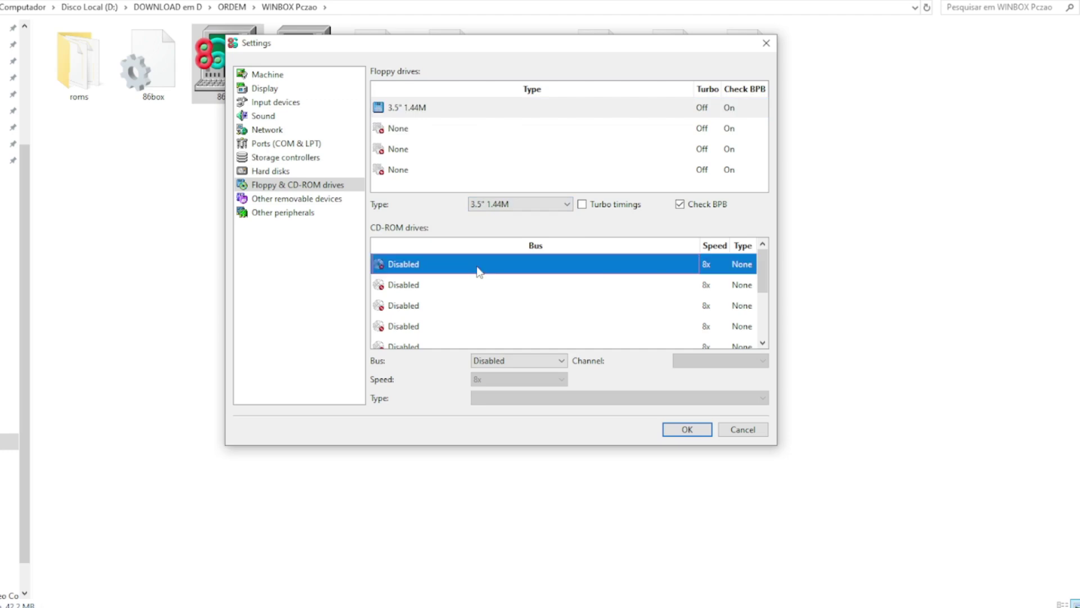
left_click(560, 361)
left_click(498, 385)
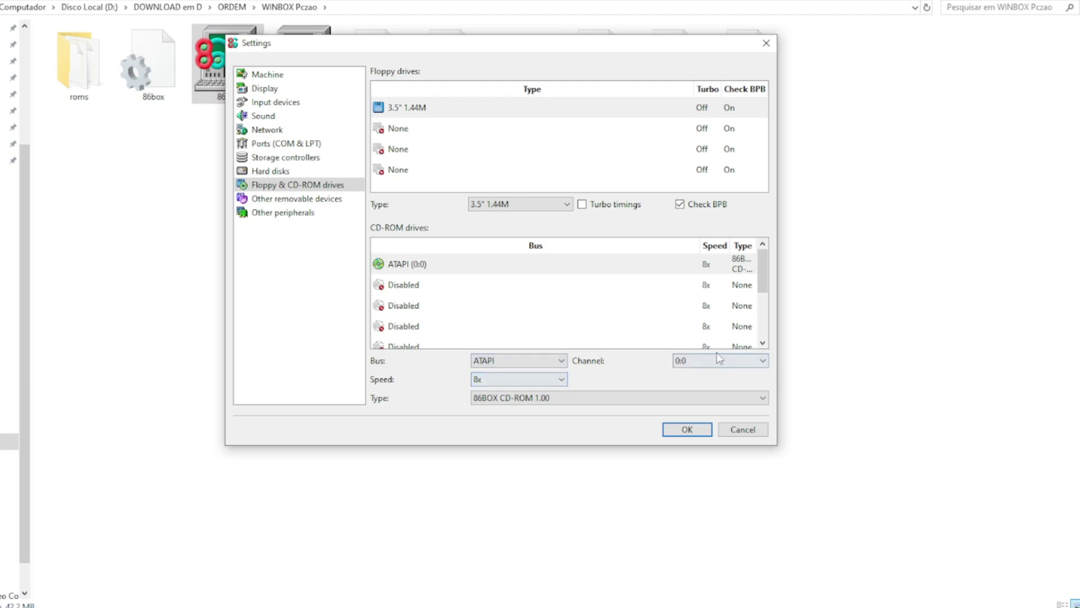
left_click(700, 361)
left_click(695, 383)
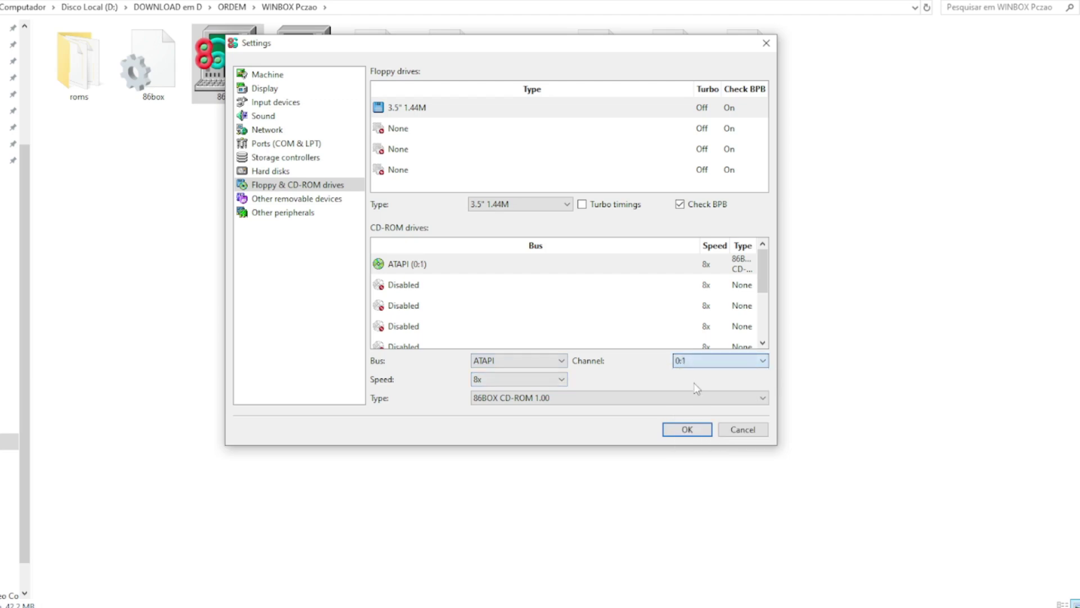
left_click(688, 430)
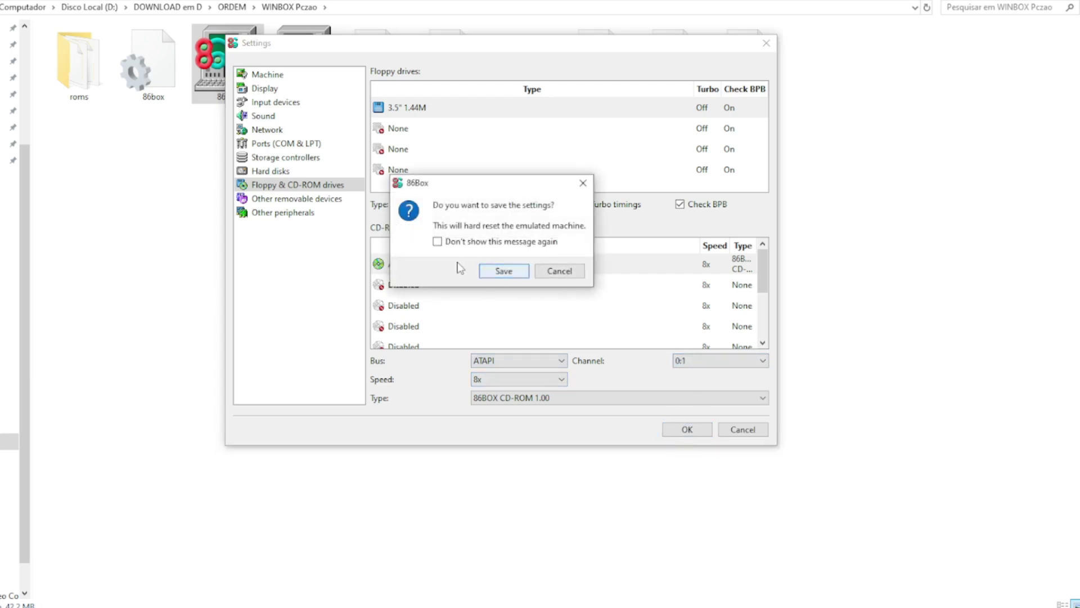
left_click(437, 241)
left_click(504, 270)
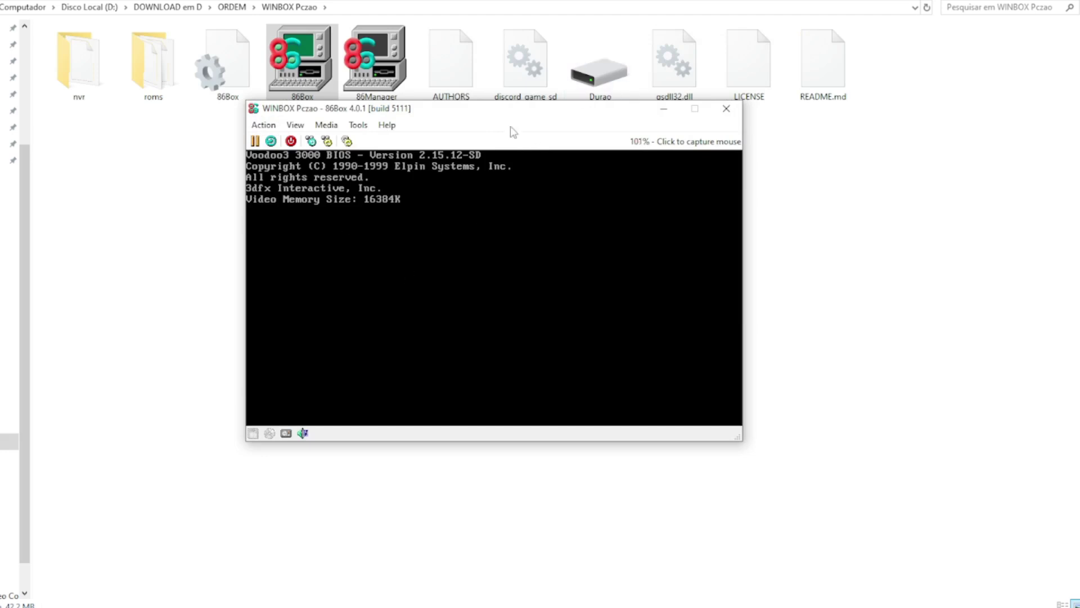
Step: Enter the BIOS setup and set the Boot Sequence to CDROM,C,A in BIOS Features Setup
key("Delete")
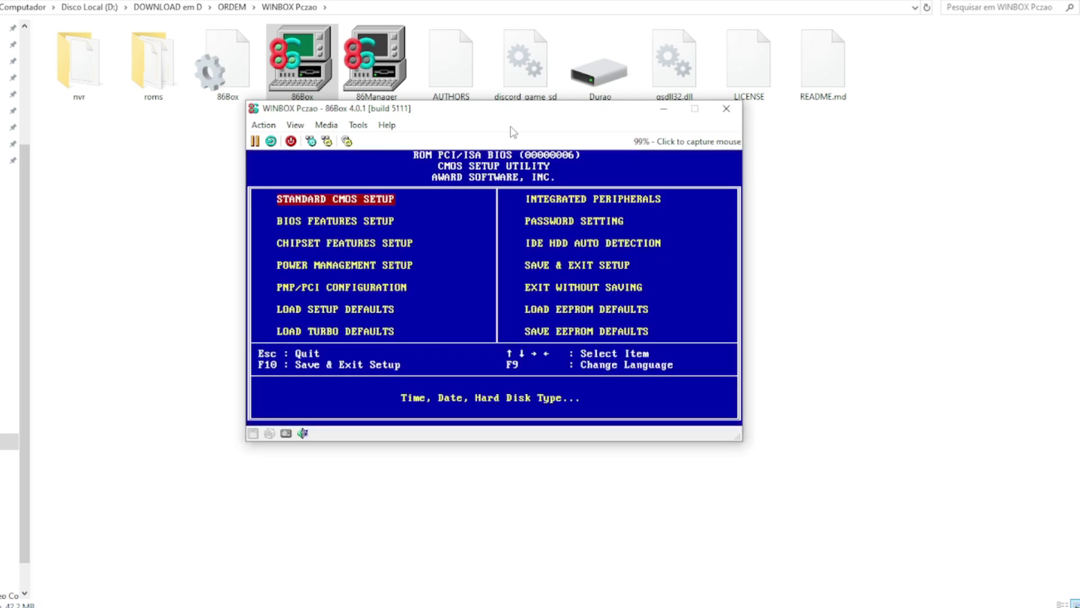
key("Return")
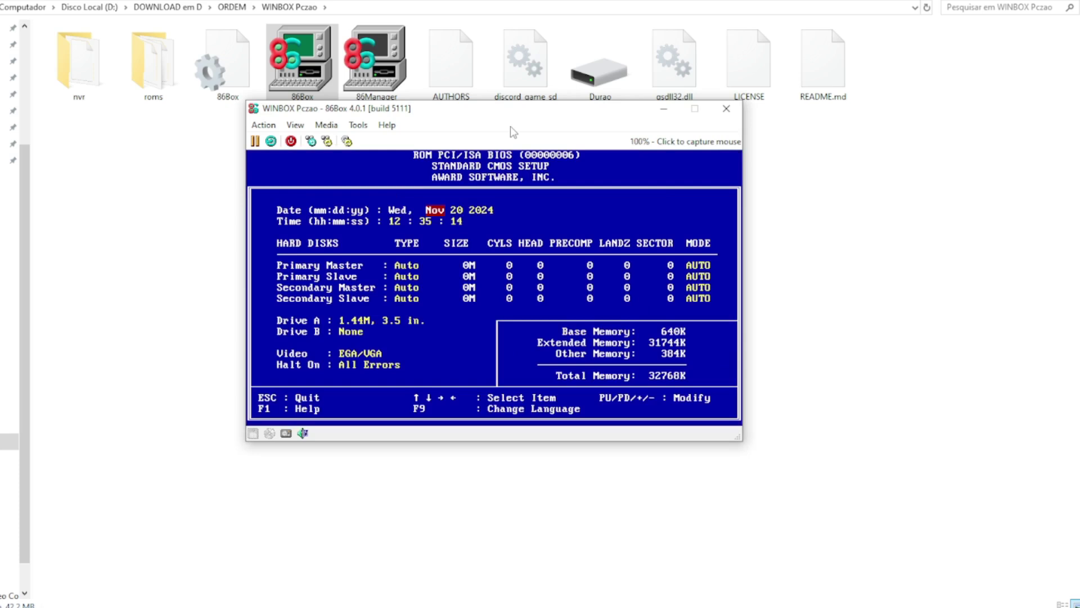
key("Escape")
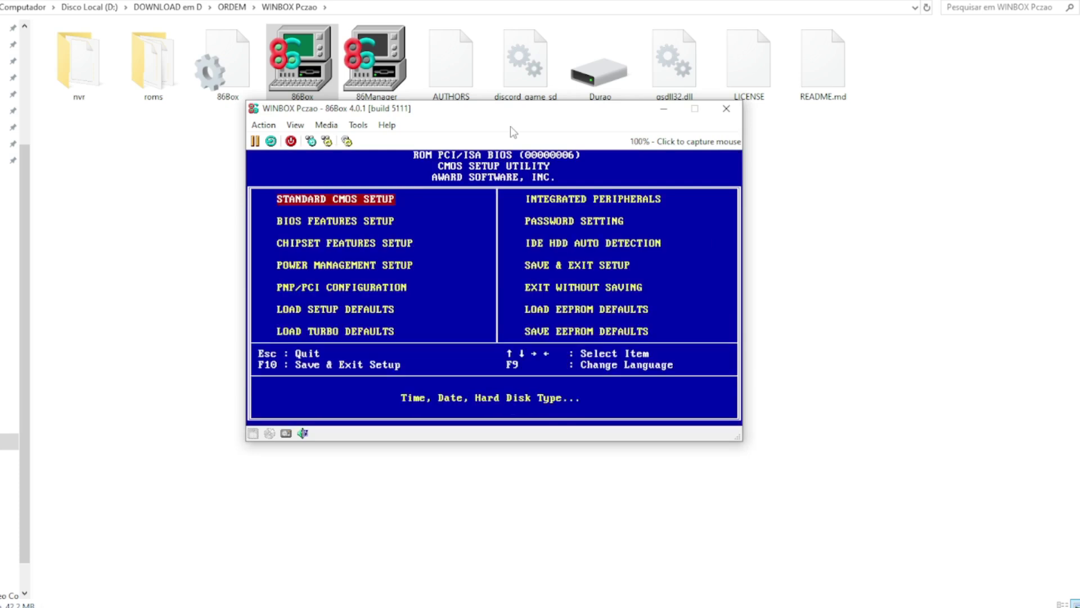
key("Down")
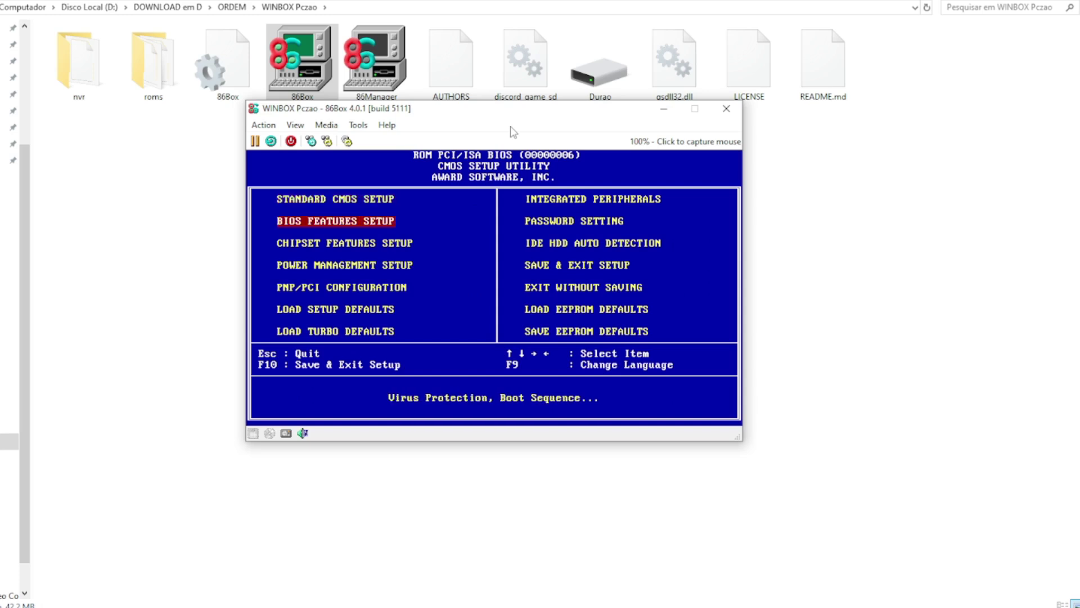
key("Return")
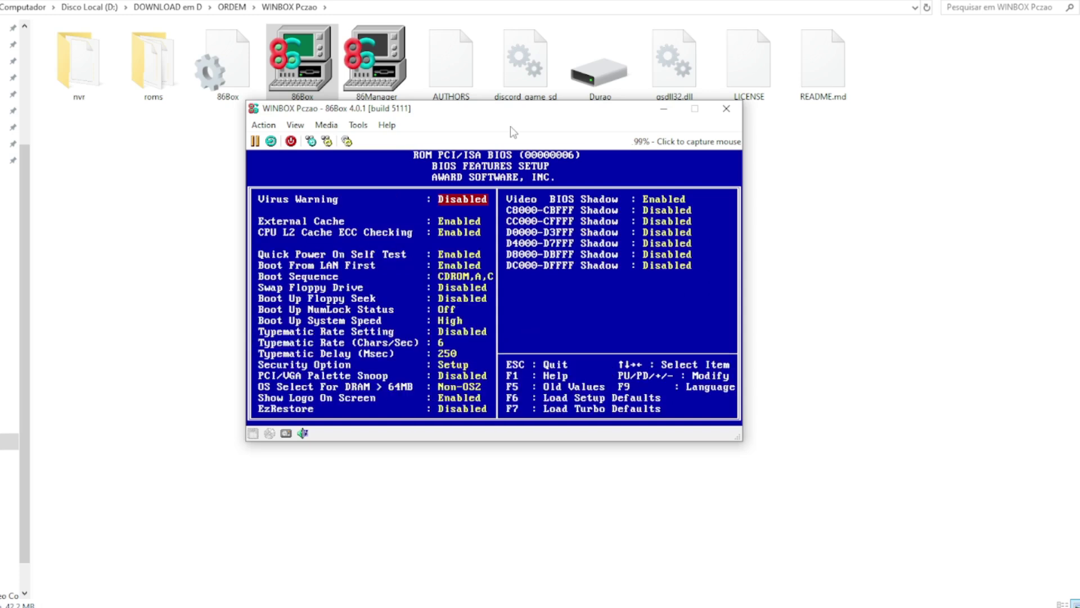
key("Down")
key("Down")
key("Down")
key("Down")
key("Down")
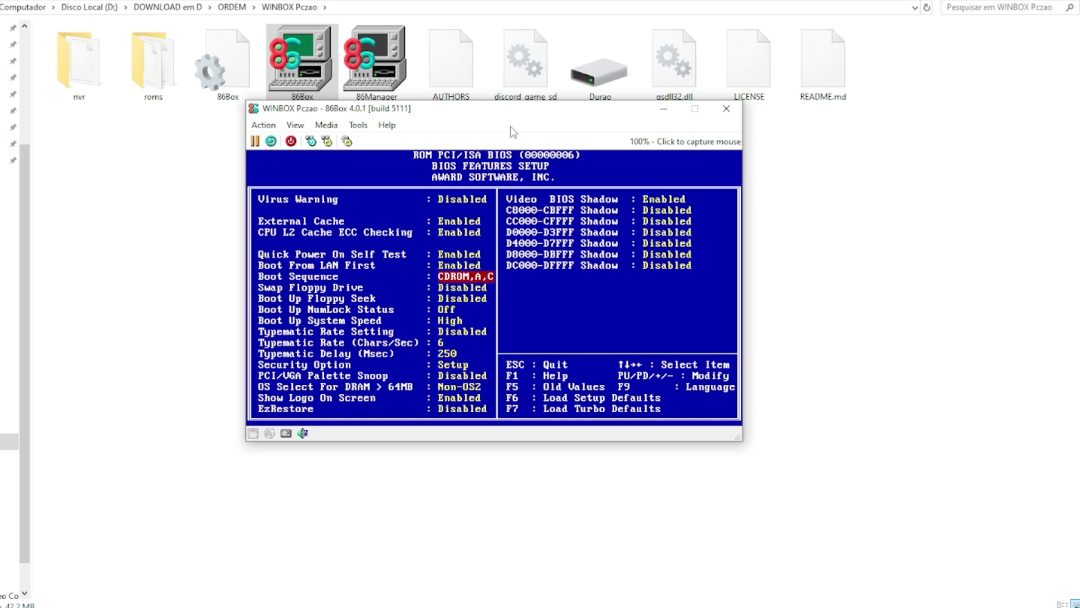
key("Page_Down")
key("Down")
key("Down")
key("Down")
key("Down")
key("Down")
key("Down")
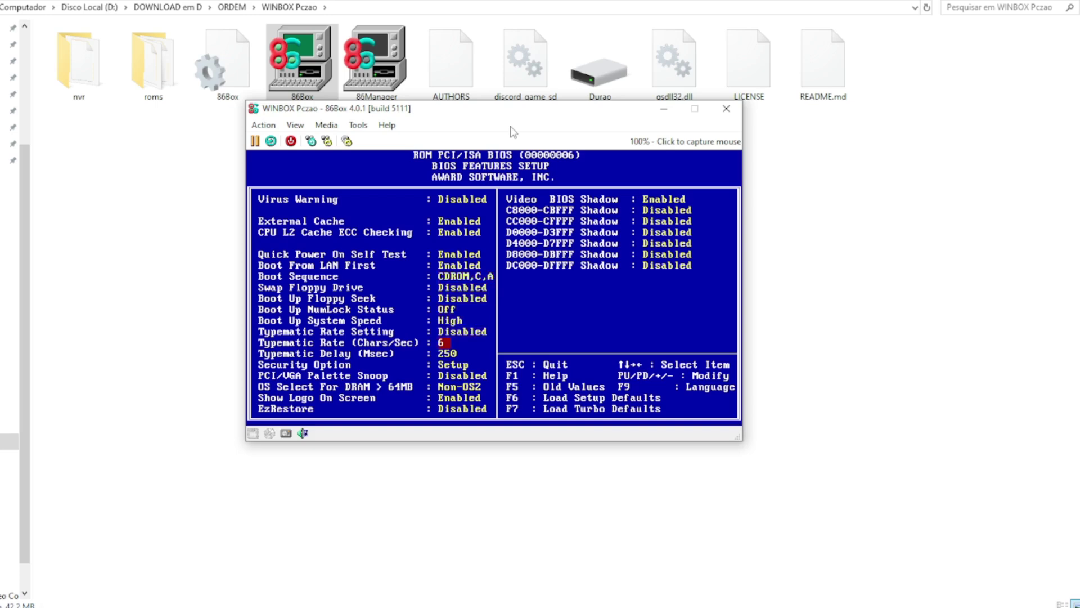
key("Down")
Step: Look through Chipset Features and PnP/PCI Configuration, declining the quit-without-saving prompt
key("Escape")
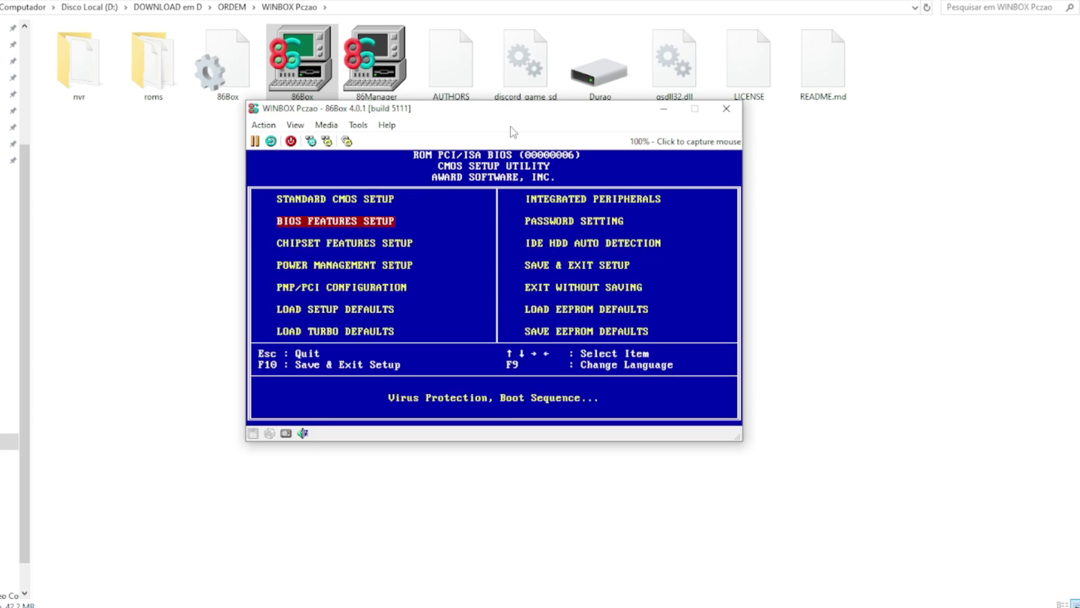
key("Down")
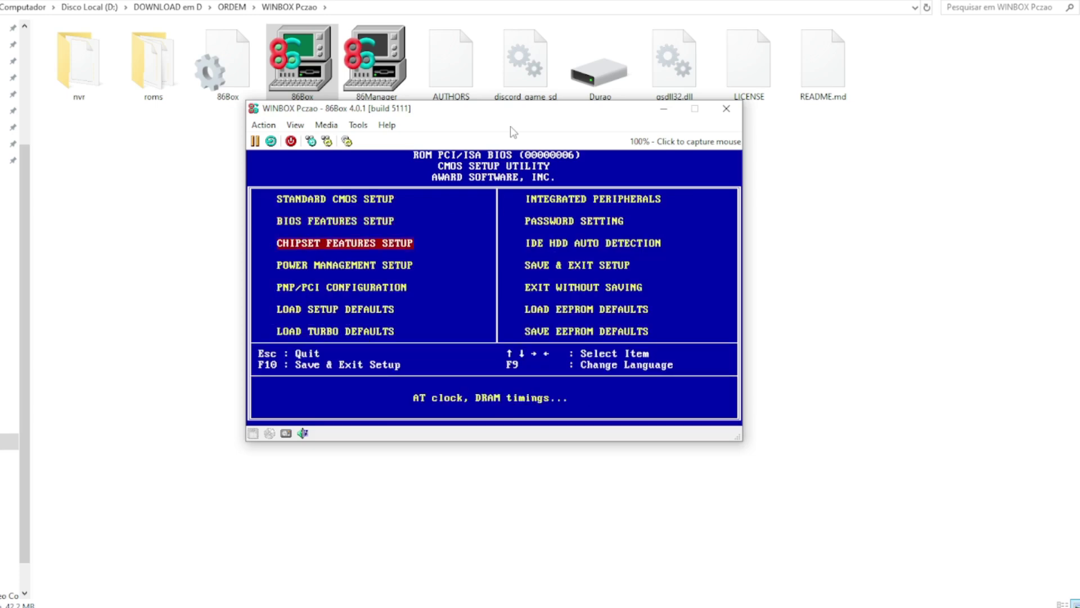
key("Return")
key("Escape")
key("Down")
key("Down")
key("Return")
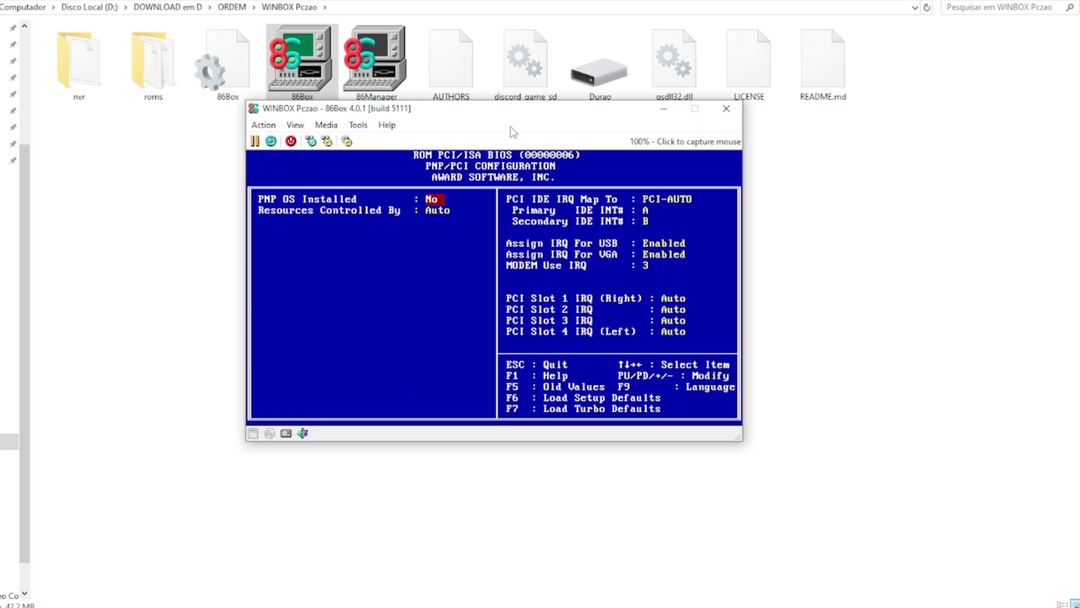
key("Escape")
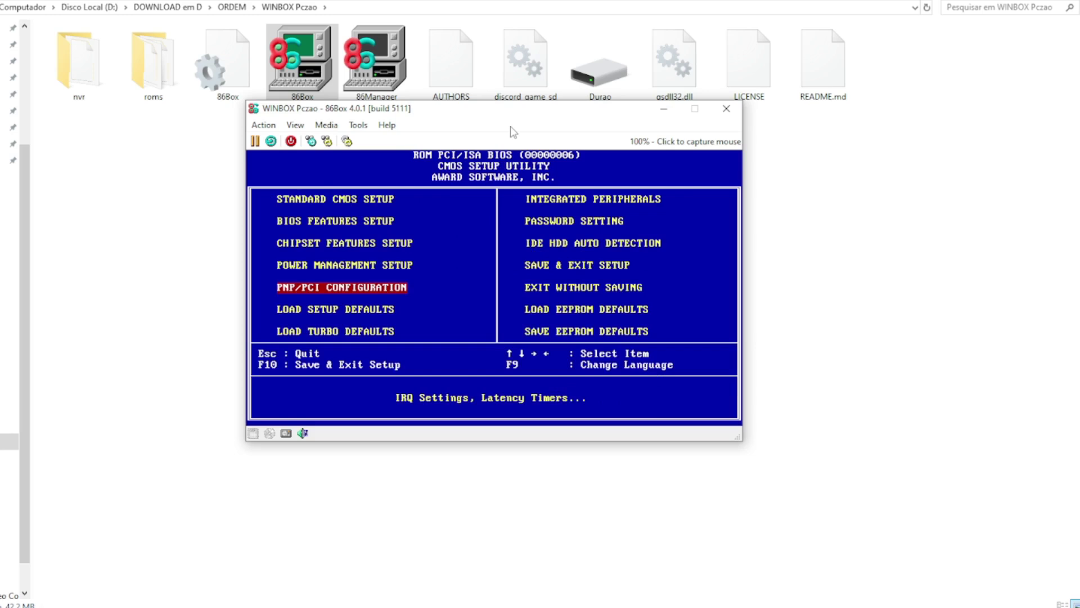
key("Escape")
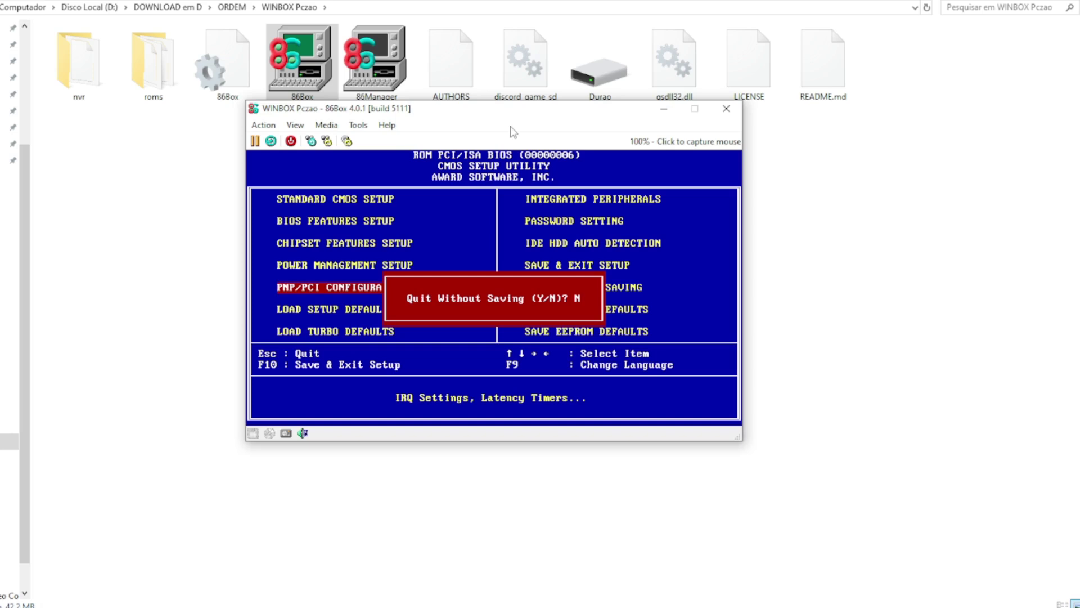
key("Escape")
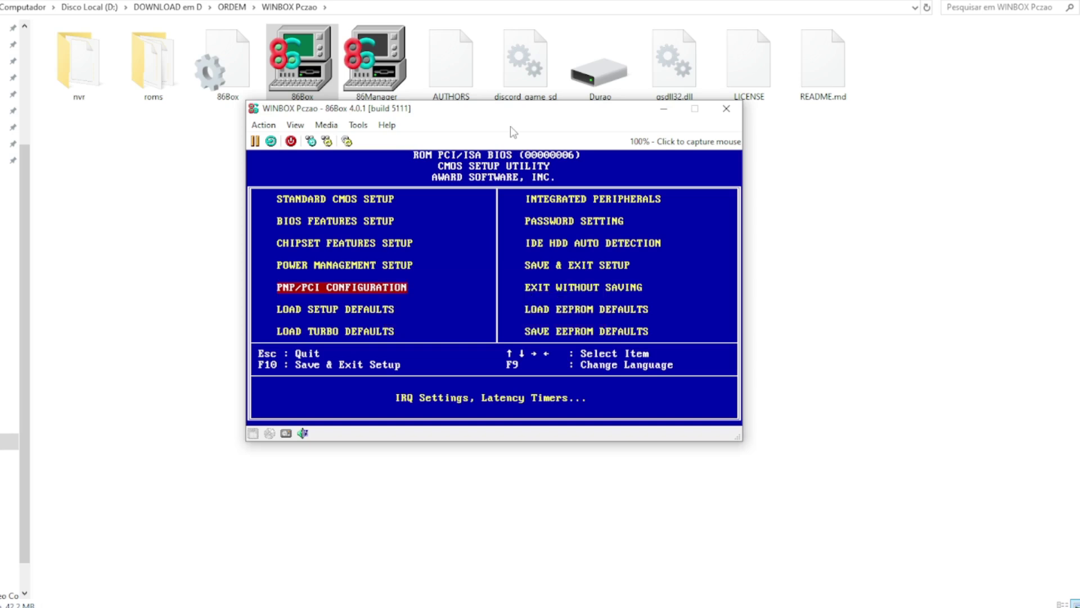
Step: Set PNP OS Installed to Yes in PnP/PCI Configuration
key("Return")
key("Up")
key("Down")
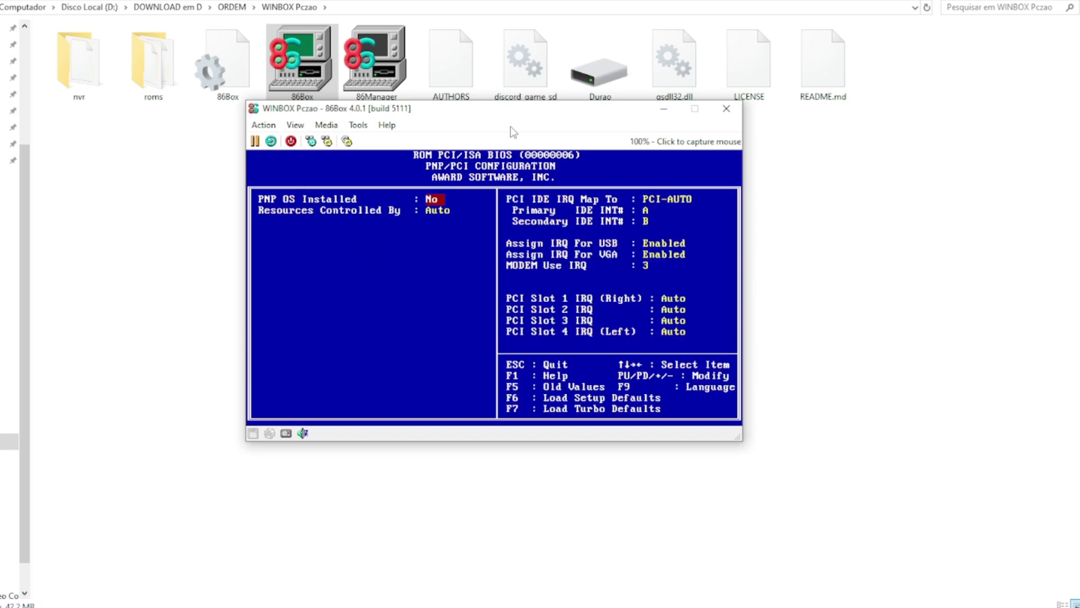
key("Page_Down")
key("Escape")
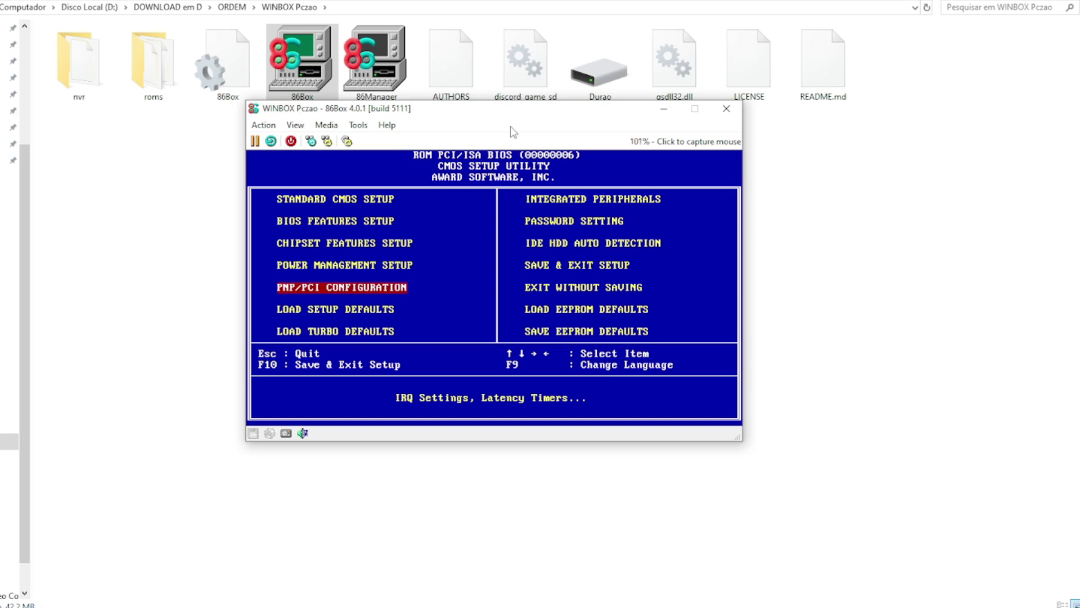
Step: Open the Integrated Peripherals page from the BIOS main menu
key("Right")
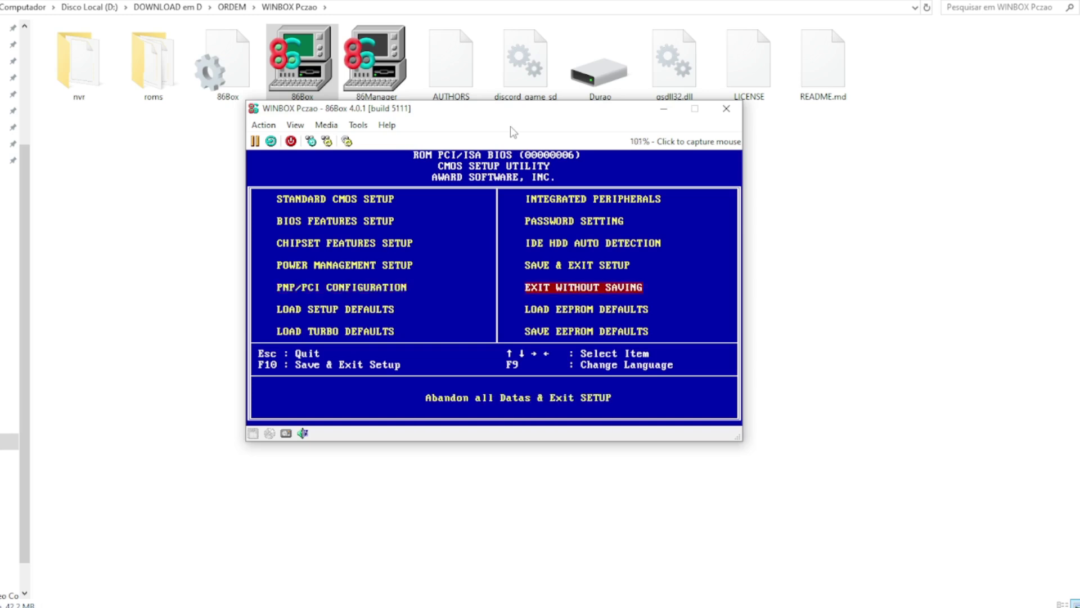
key("Up")
key("Up")
key("Up")
key("Up")
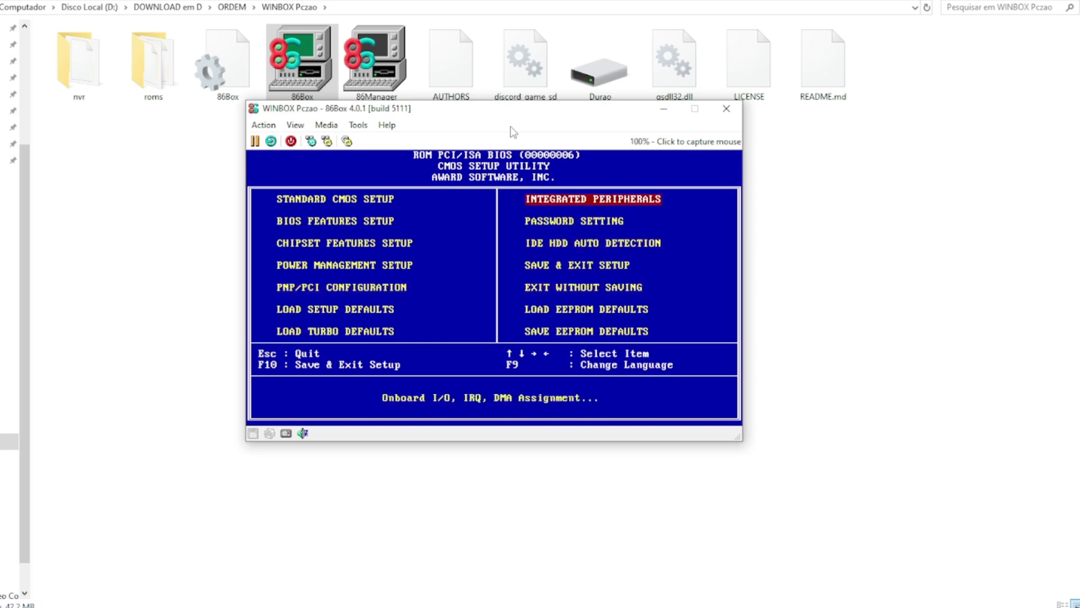
key("Down")
key("Left")
key("Down")
key("Down")
key("Down")
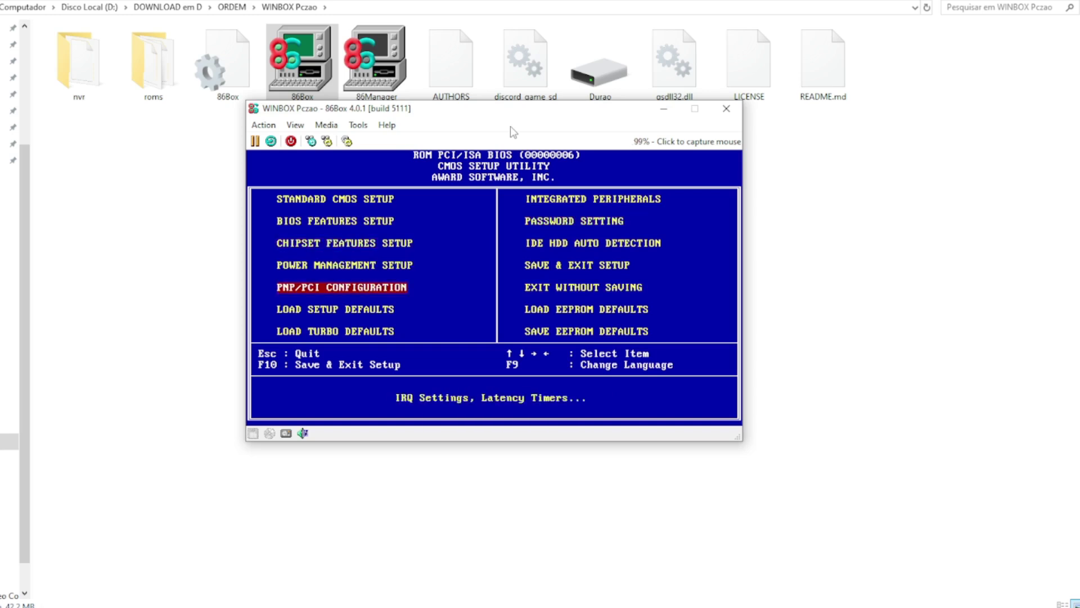
key("Right")
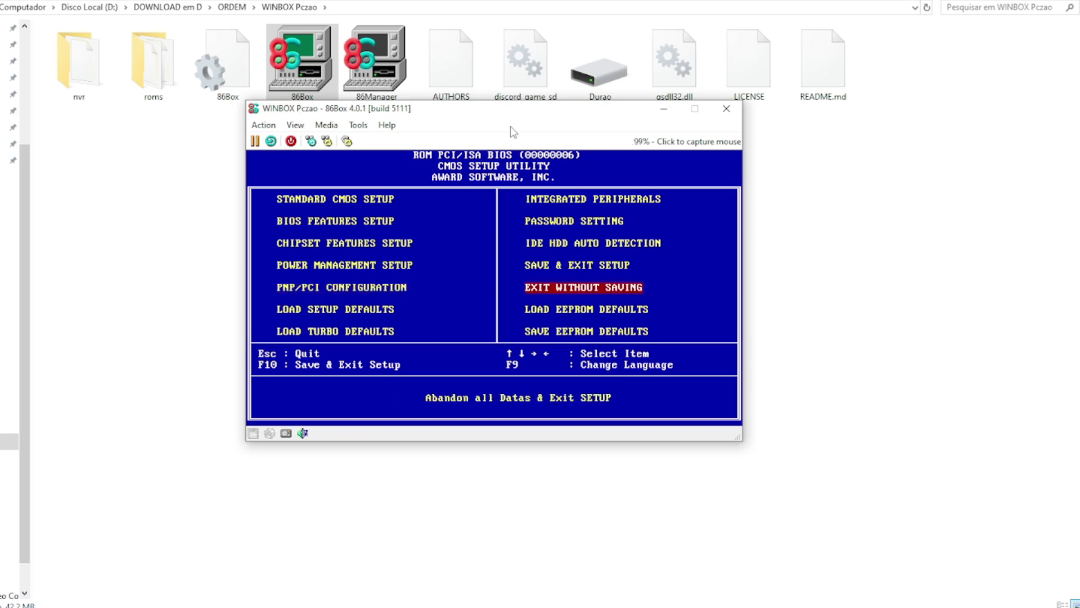
key("Up")
key("Up")
key("Up")
key("Up")
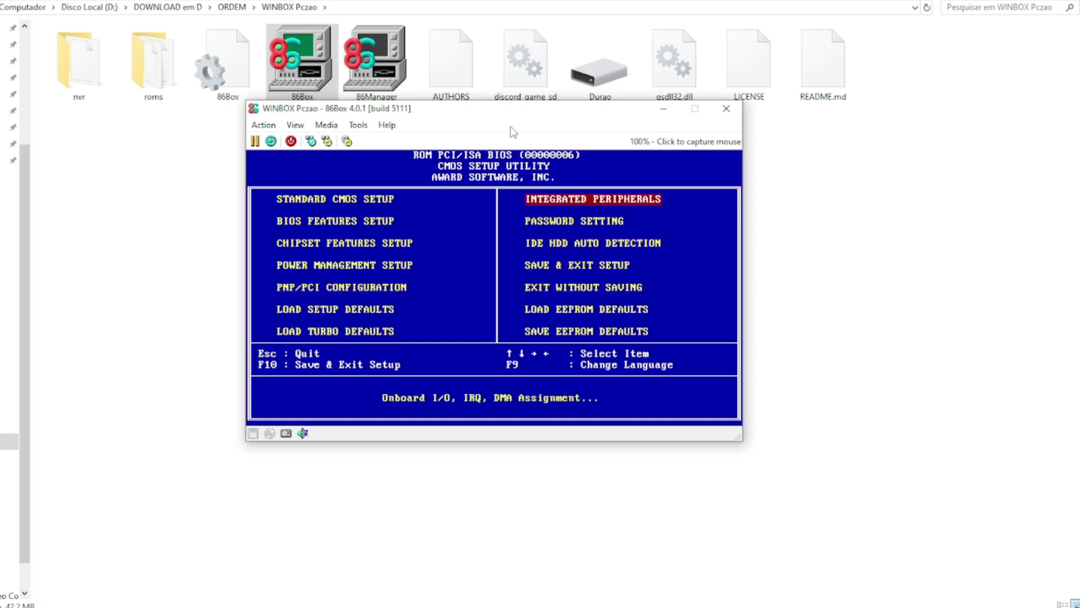
key("Return")
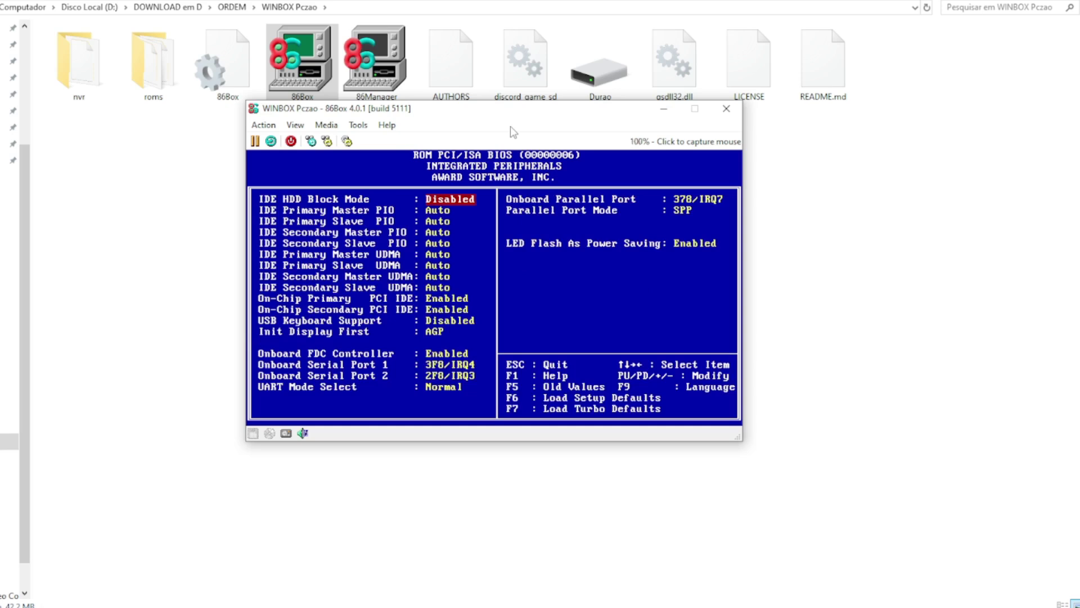
Step: Disable the onboard FDC controller, Serial Port 1, Serial Port 2 and the Parallel Port
key("Down")
key("Down")
key("Down")
key("Down")
key("Down")
key("Down")
key("Down")
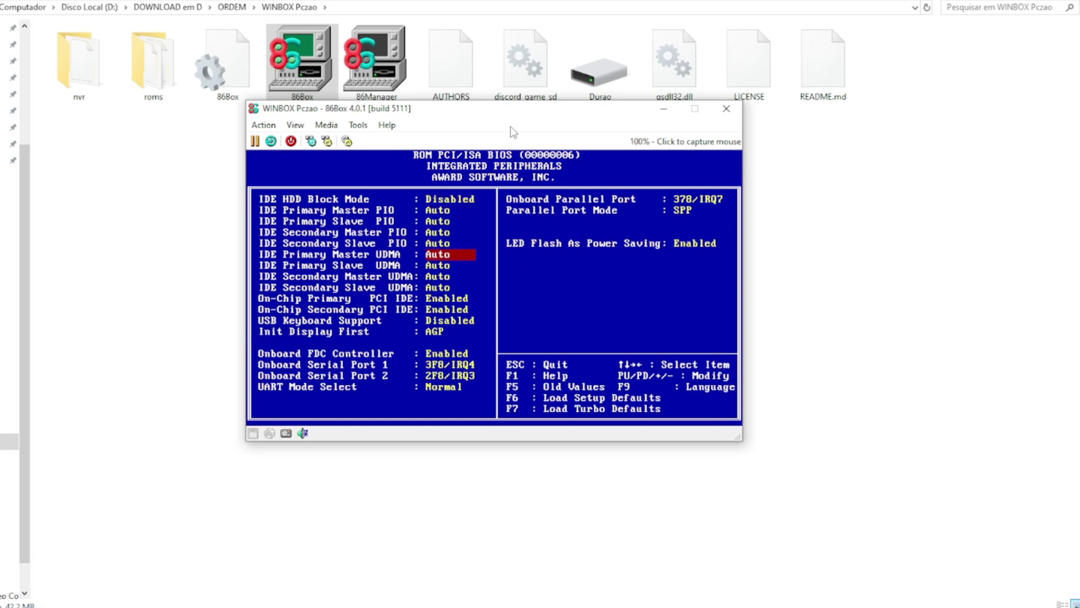
key("Down")
key("Down")
key("Down")
key("Down")
key("Down")
key("Down")
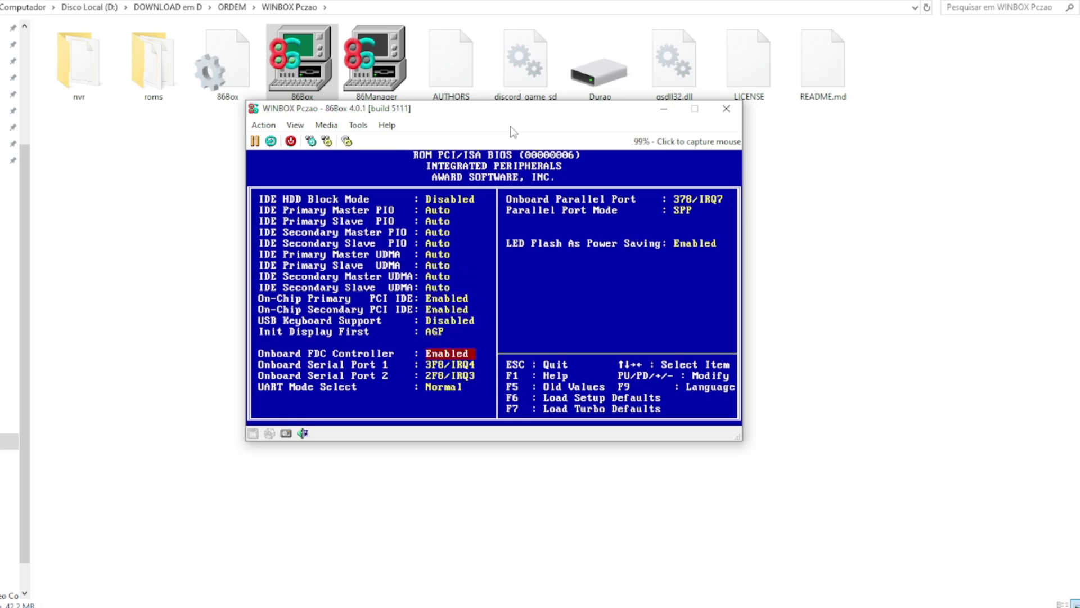
key("Page_Down")
key("Down")
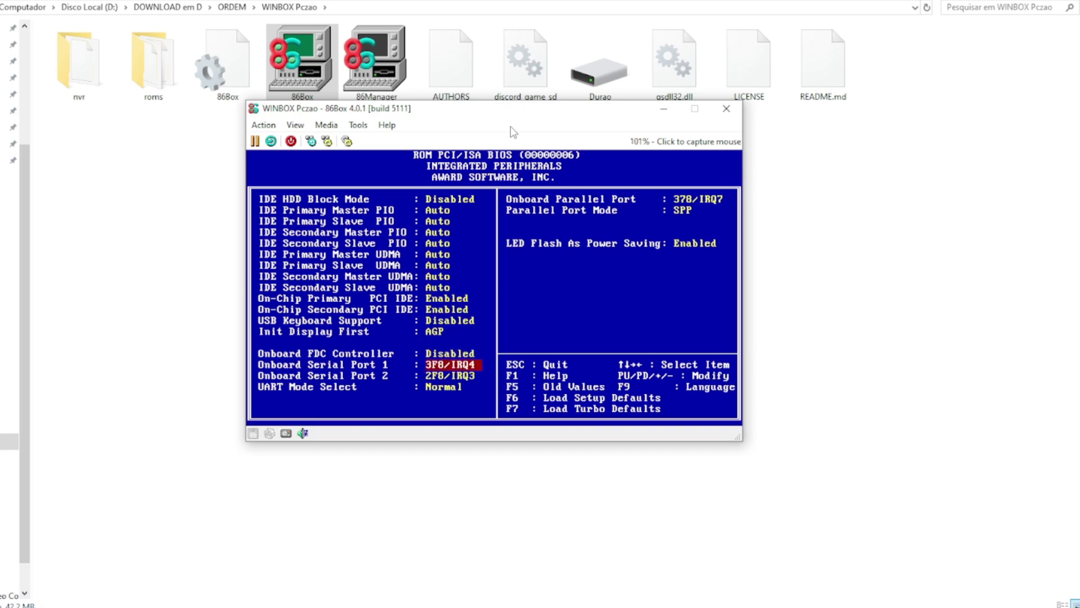
key("Page_Down")
key("Page_Down")
key("Page_Down")
key("Page_Down")
key("Page_Down")
key("Down")
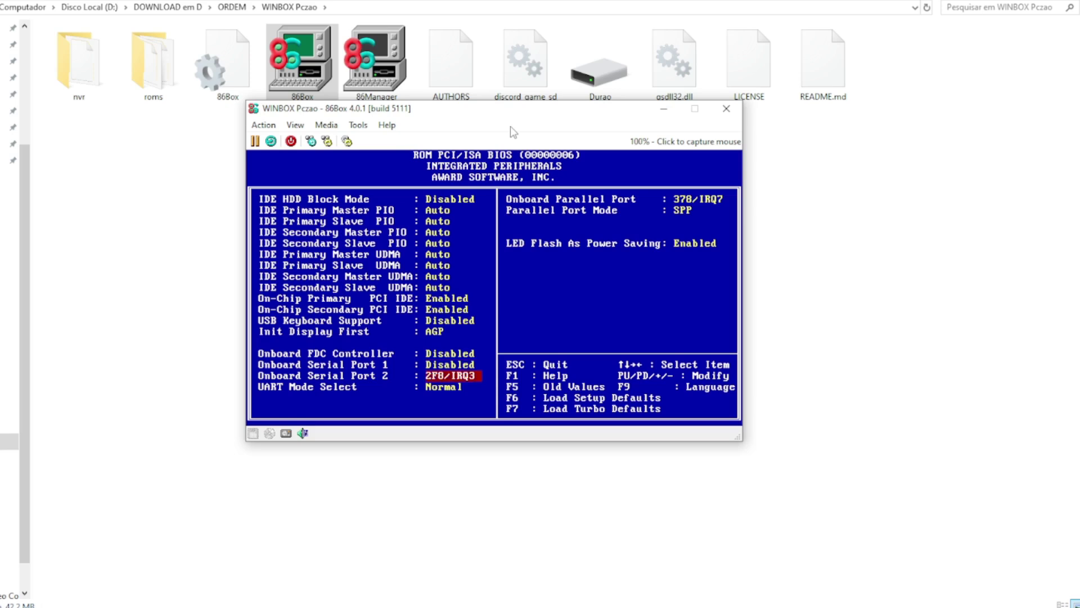
key("Page_Down")
key("Page_Down")
key("Page_Down")
key("Page_Down")
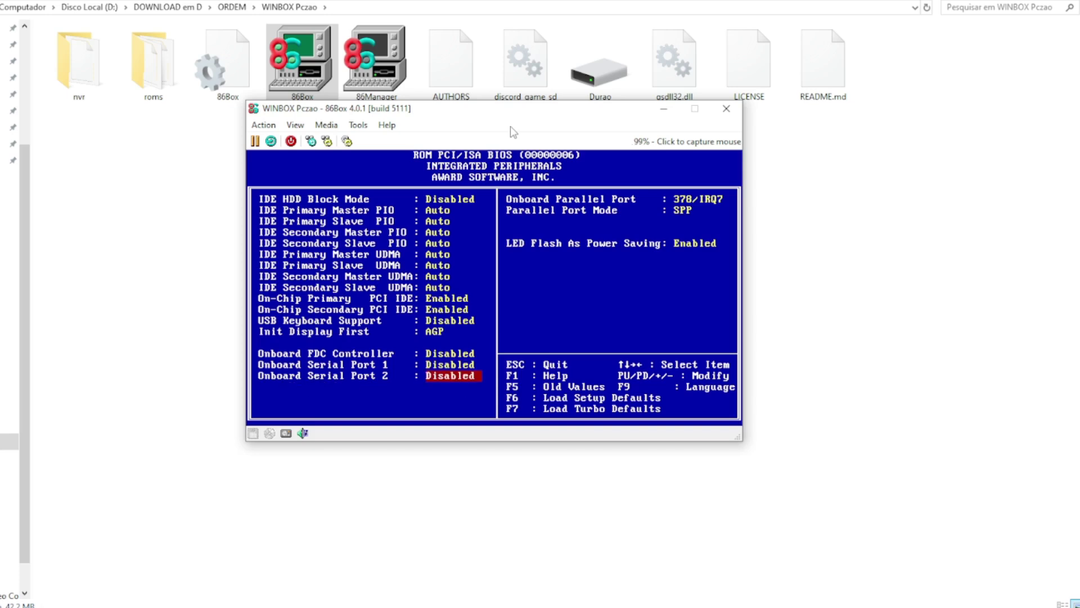
key("Down")
key("Page_Up")
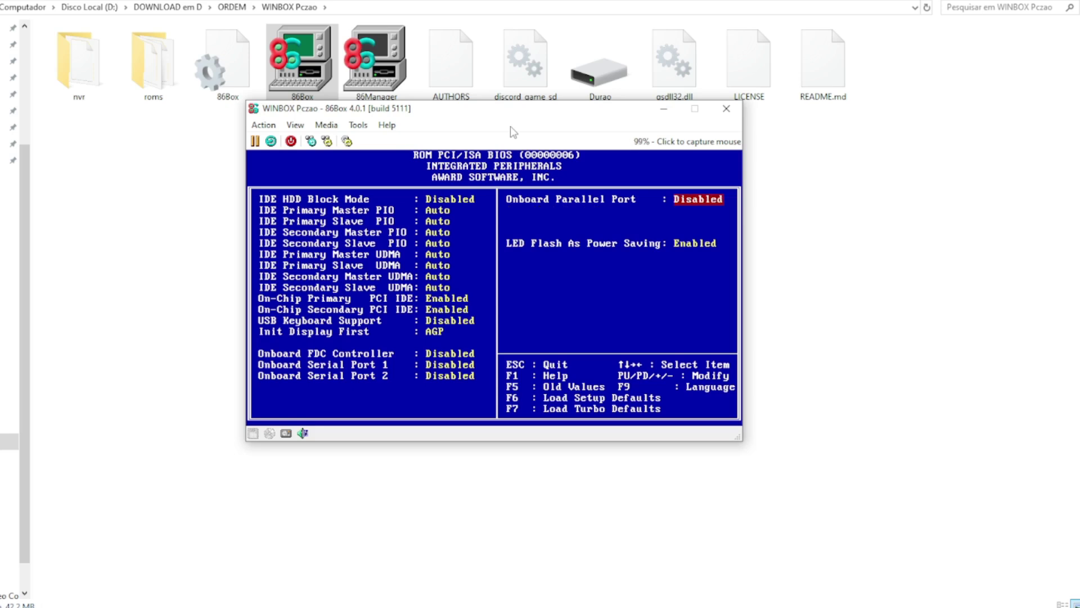
key("Escape")
key("Down")
key("Down")
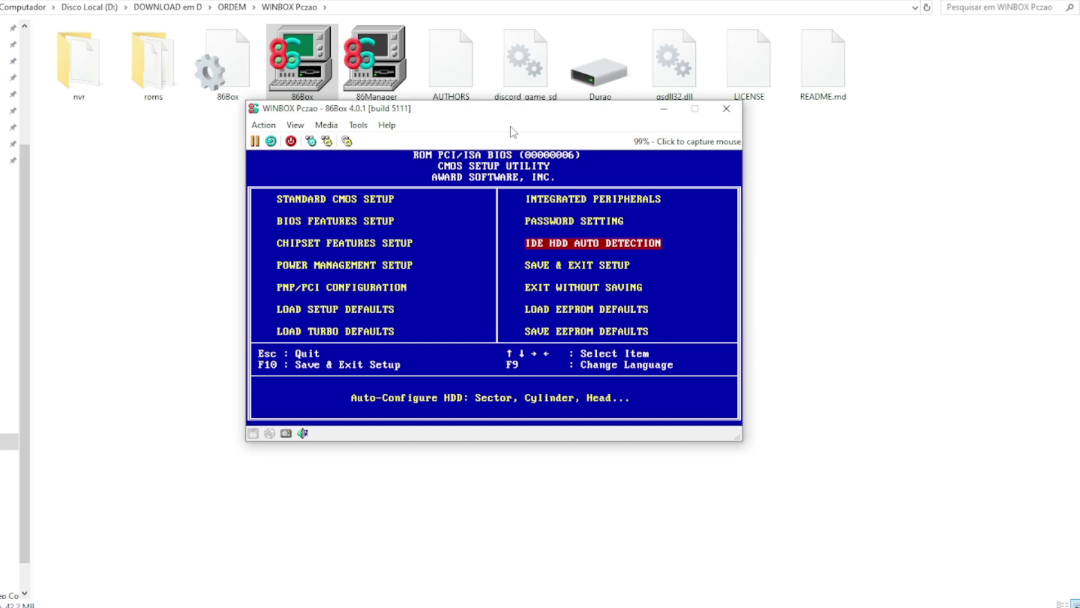
Step: Auto-detect the IDE hard disks, accepting the 10479 MB secondary master in LBA mode
key("Return")
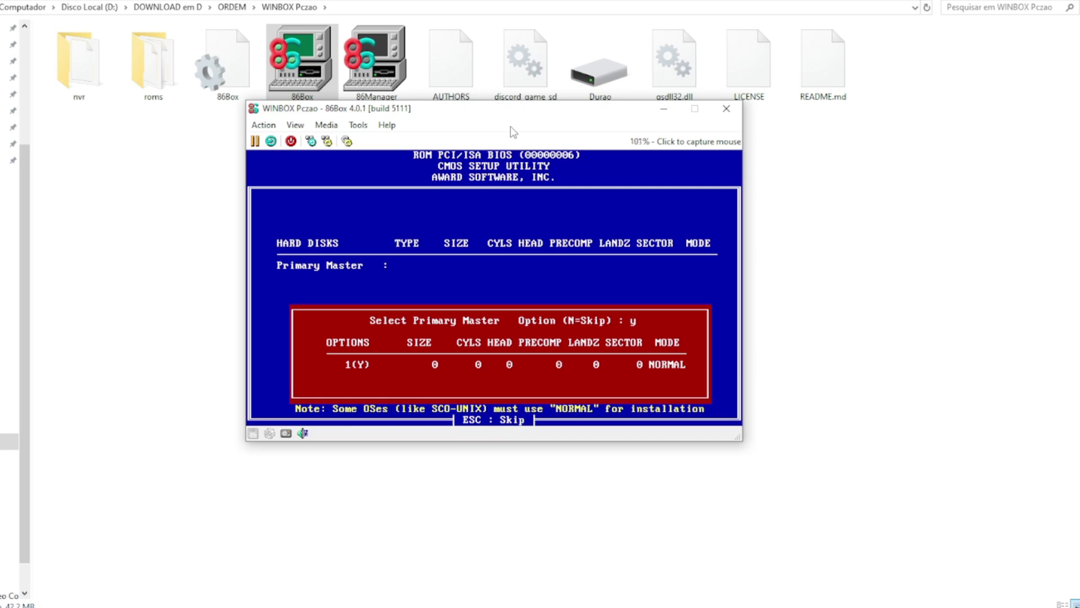
key("Return")
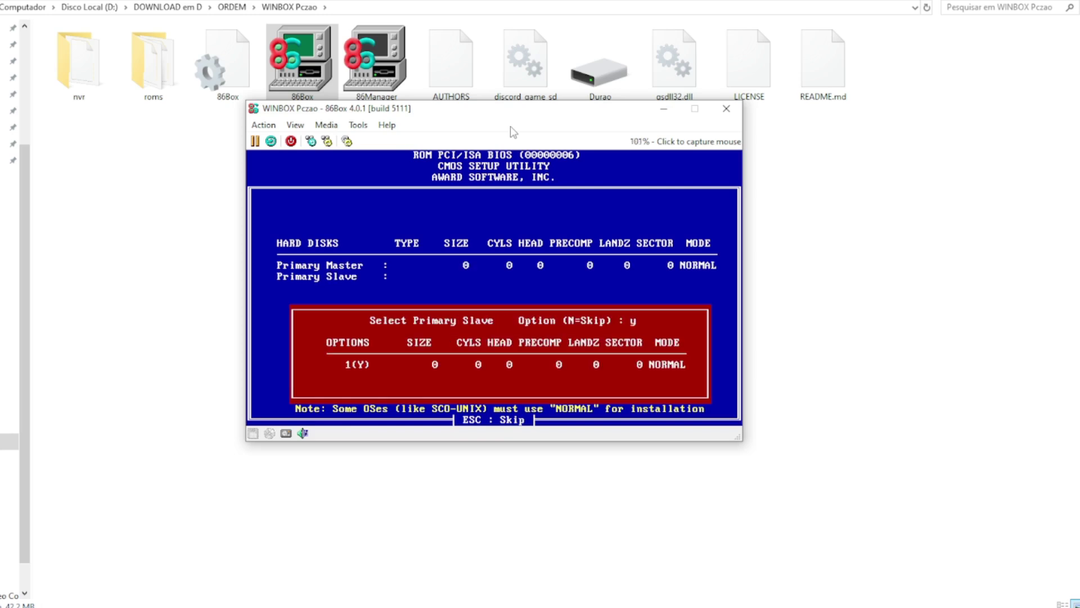
key("Return")
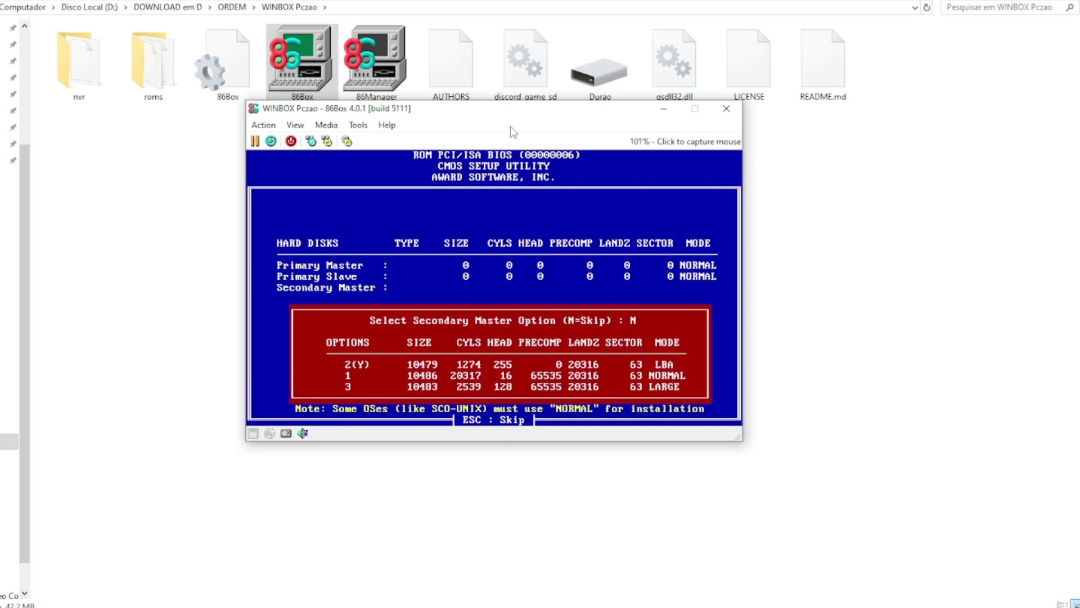
type("y")
key("Return")
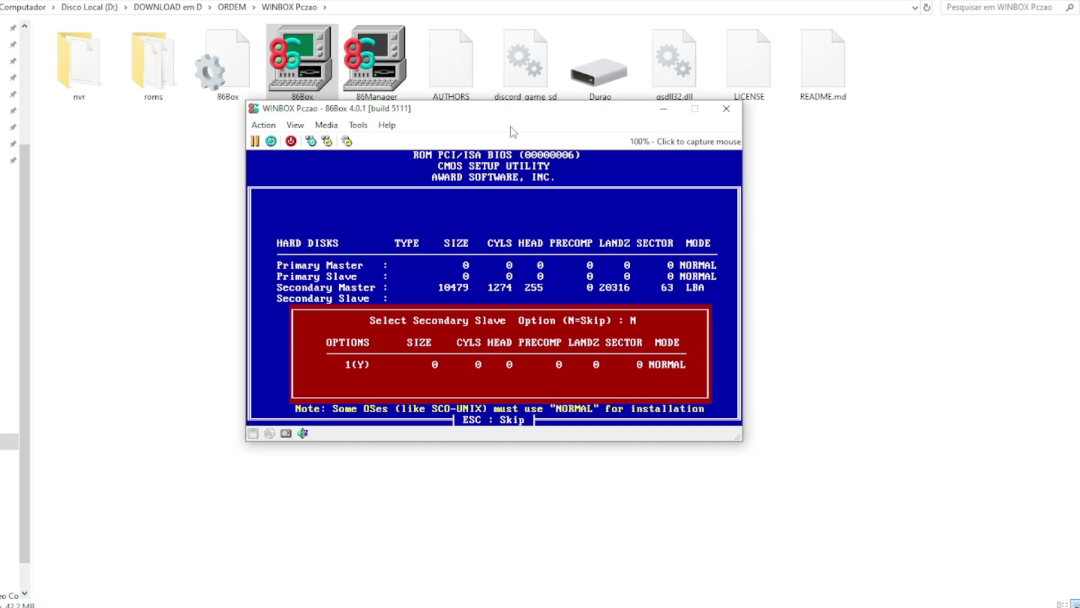
type("y")
key("Return")
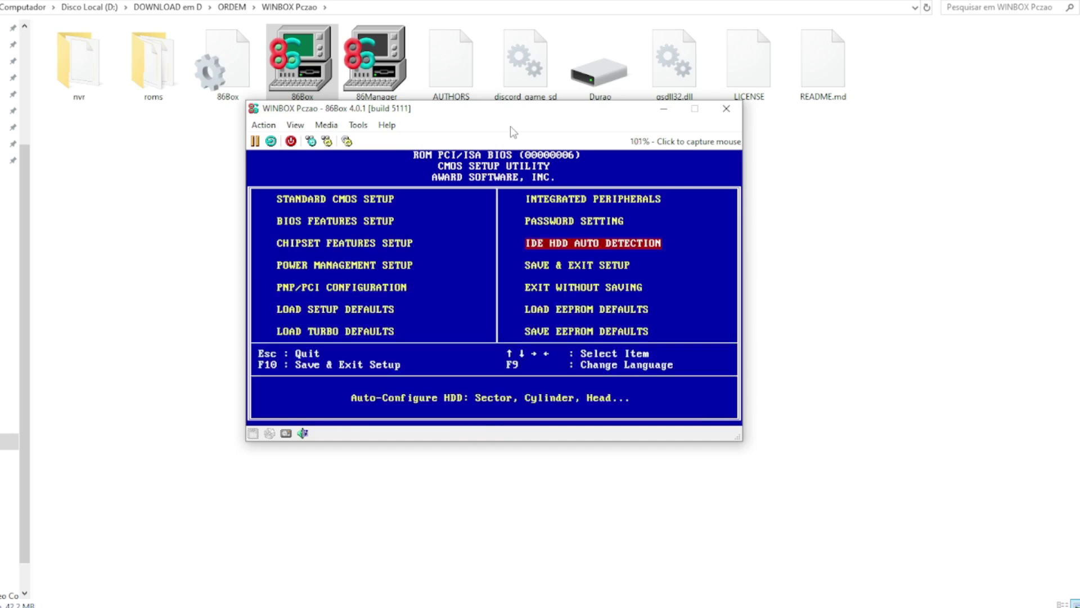
Step: Save the BIOS settings and exit, restarting the machine
key("Down")
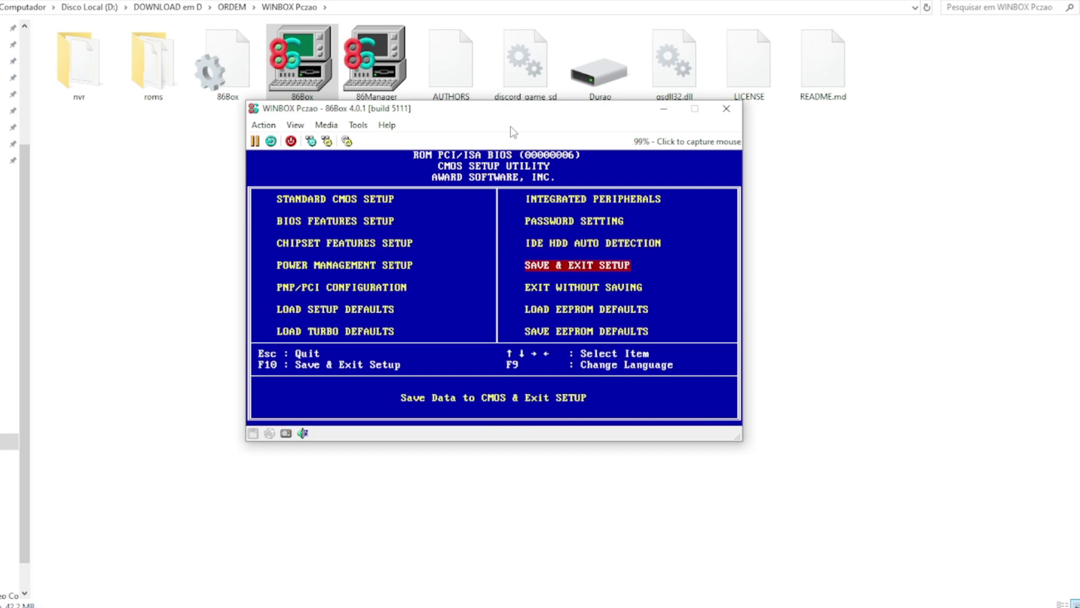
key("Return")
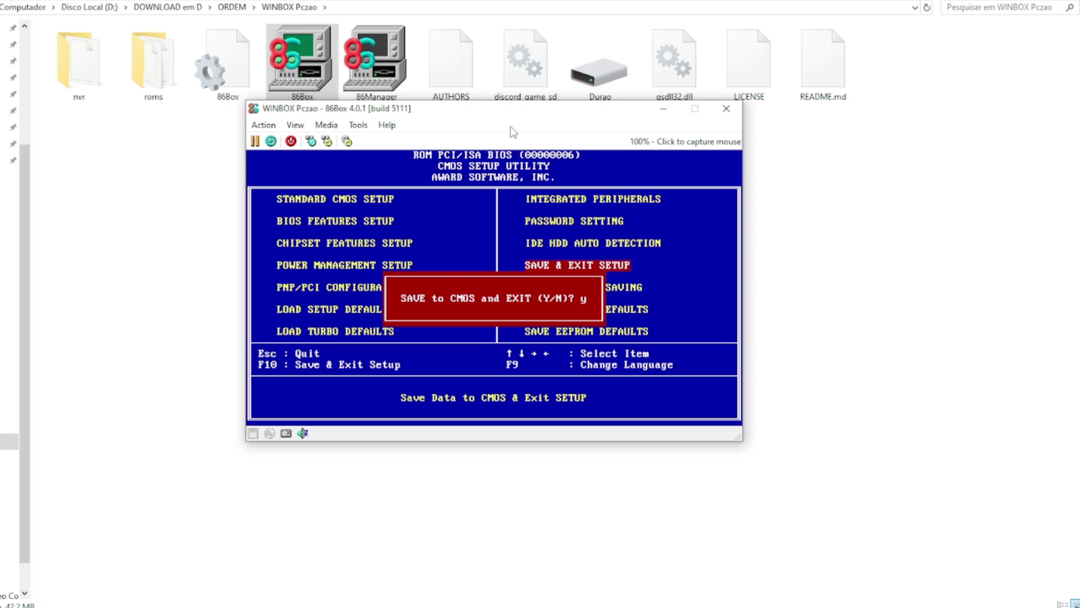
key("Return")
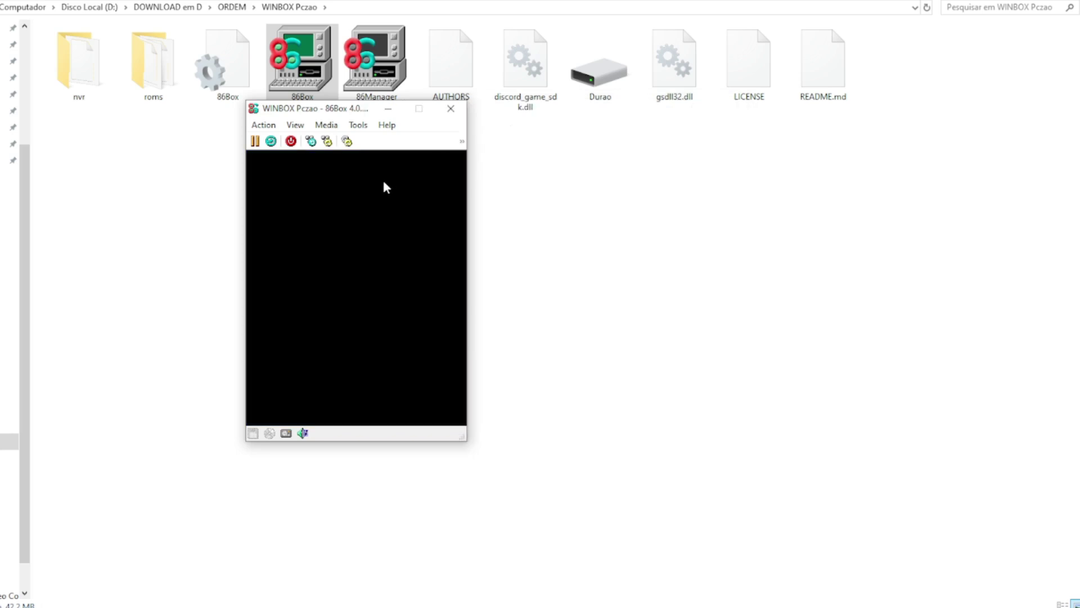
Step: Mount the Windows 98 Second Edition ISO from the ORDEM folder as the CD-ROM 1 image
left_click(327, 125)
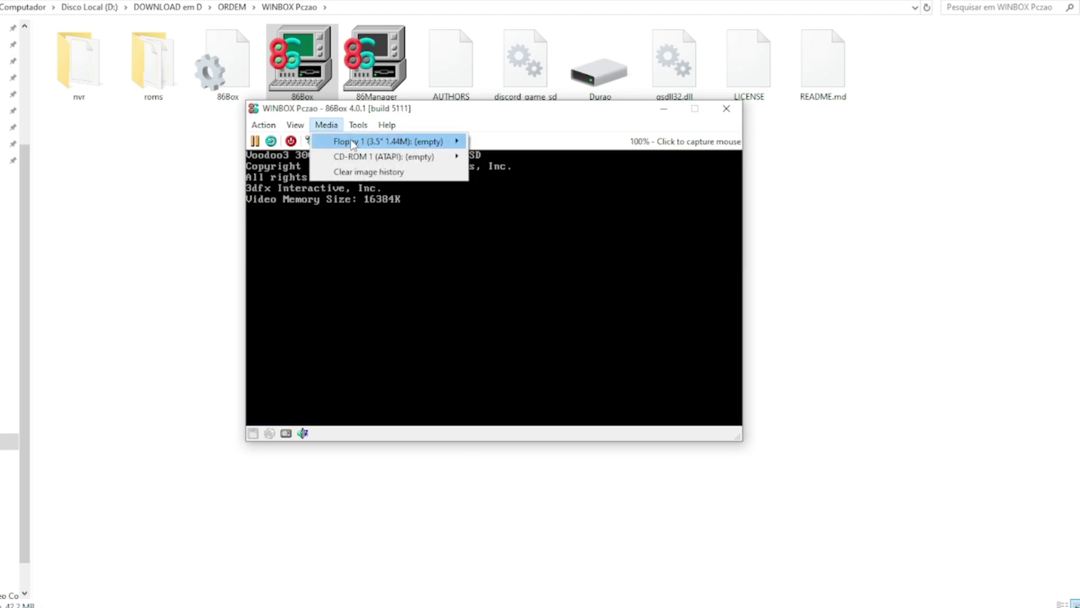
mouse_move(371, 159)
left_click(502, 177)
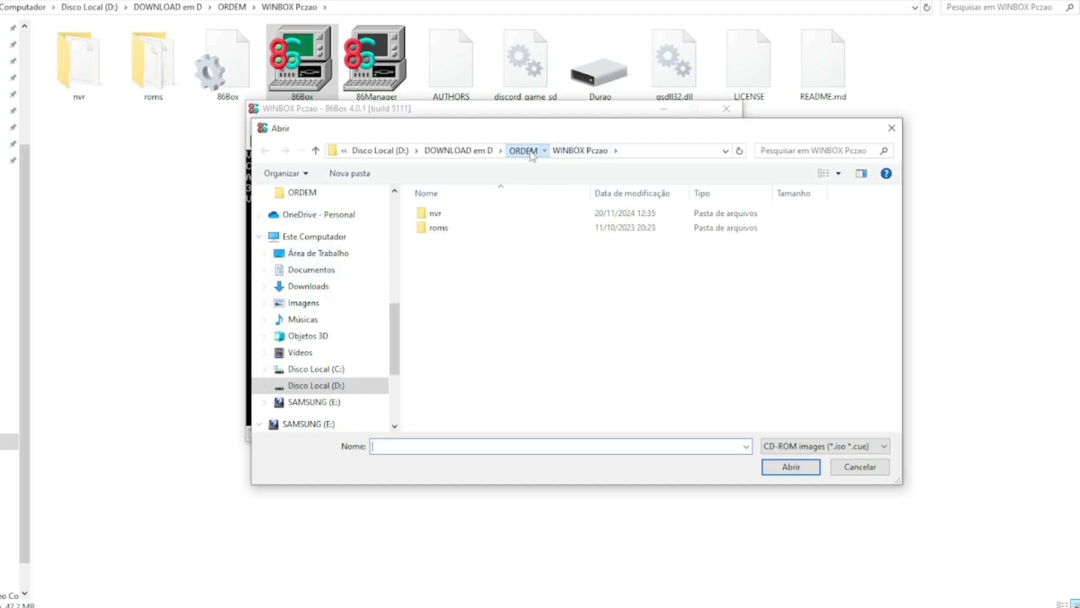
left_click(523, 150)
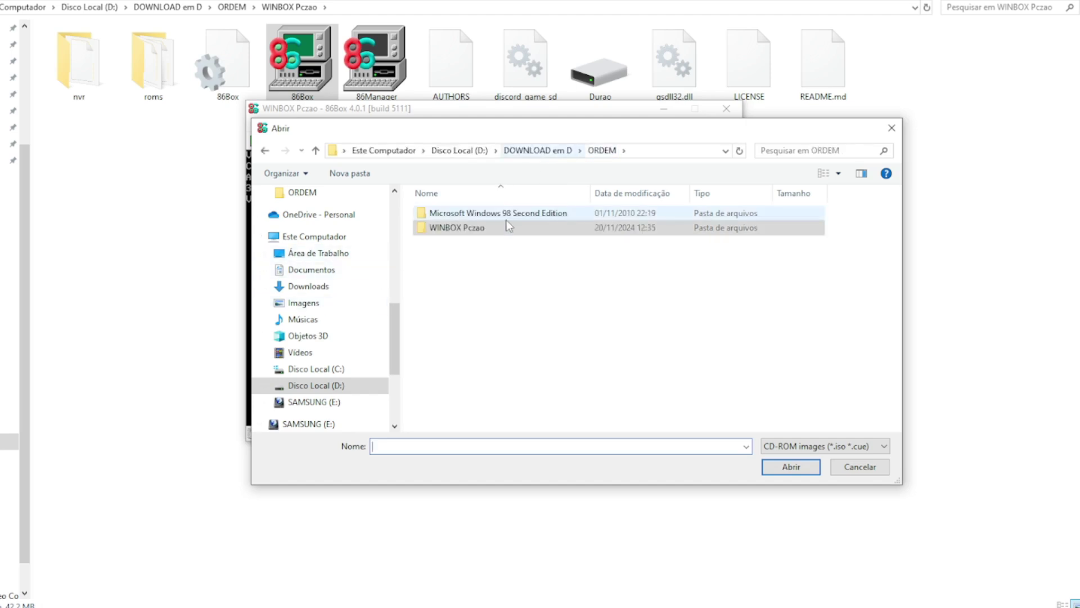
left_click(475, 215)
double_click(476, 214)
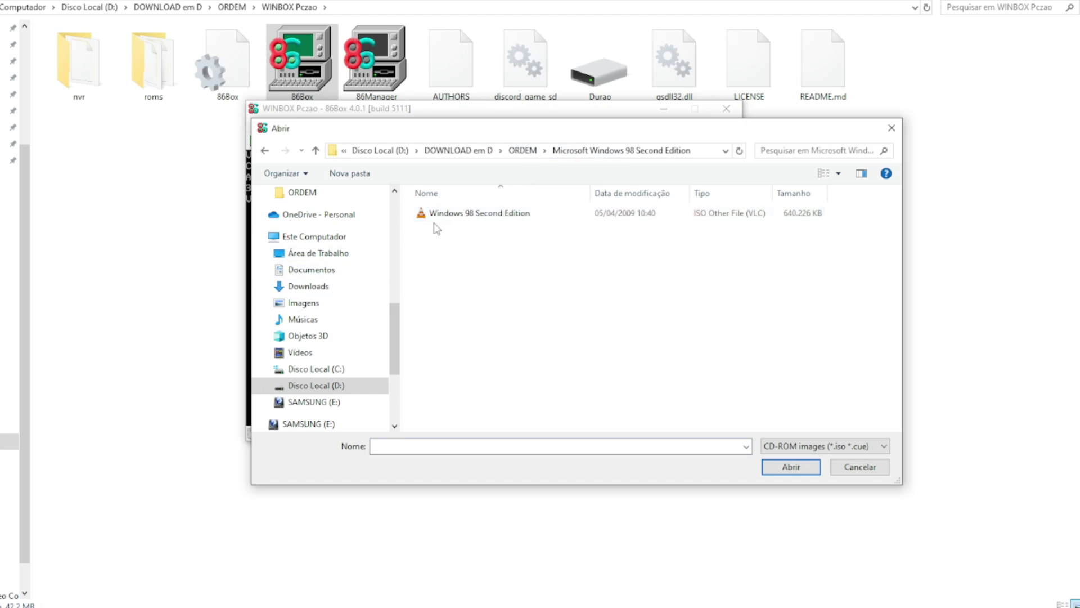
left_click(523, 217)
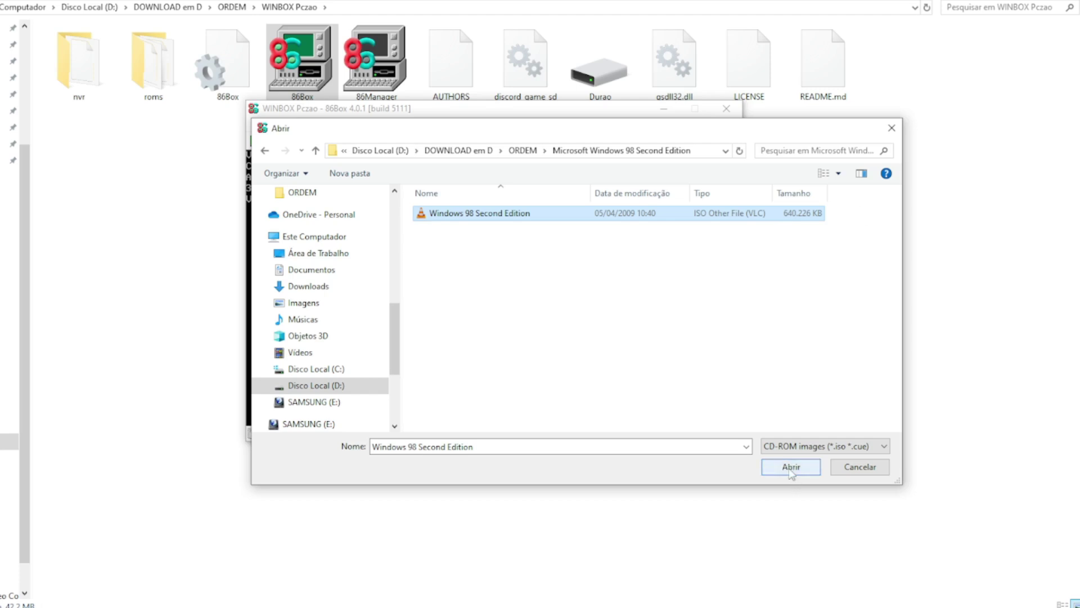
left_click(791, 469)
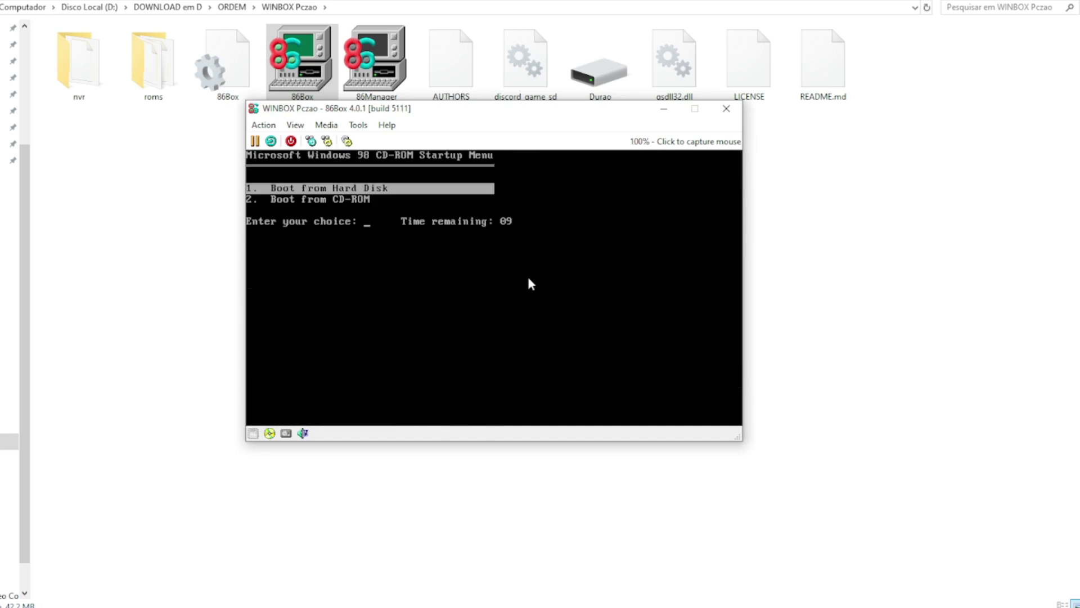
Step: Boot from CD-ROM, start Windows 98 Setup, and enable large disk support for the unallocated space
key("Down")
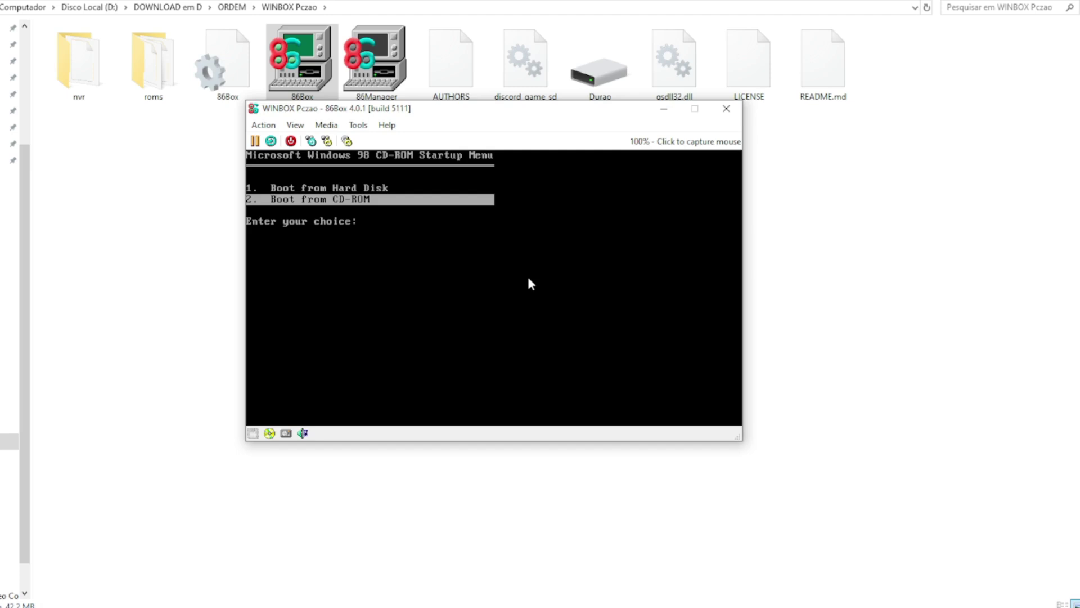
key("Return")
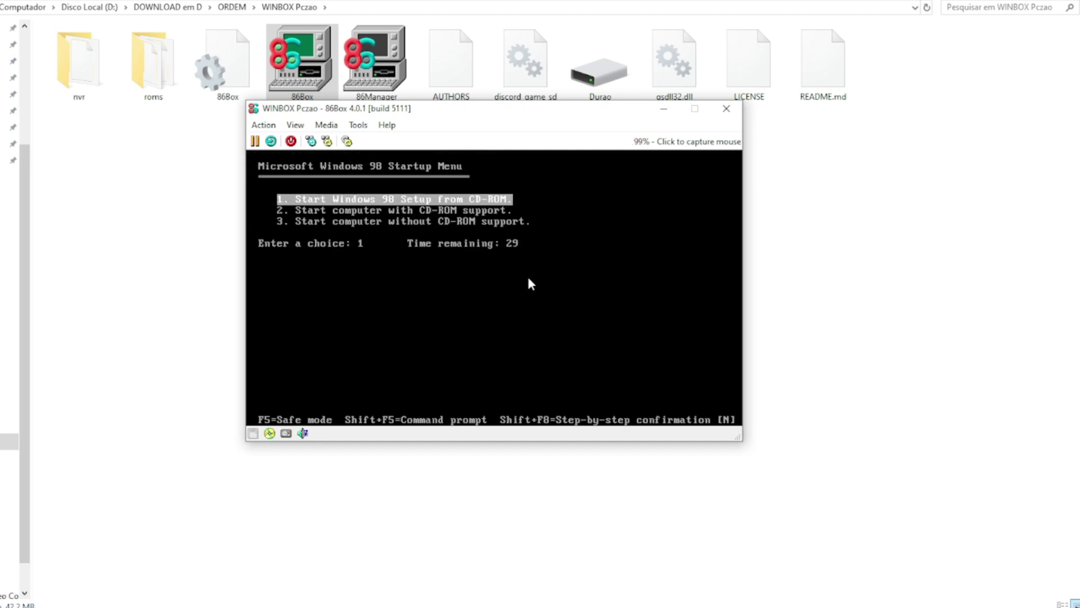
key("Return")
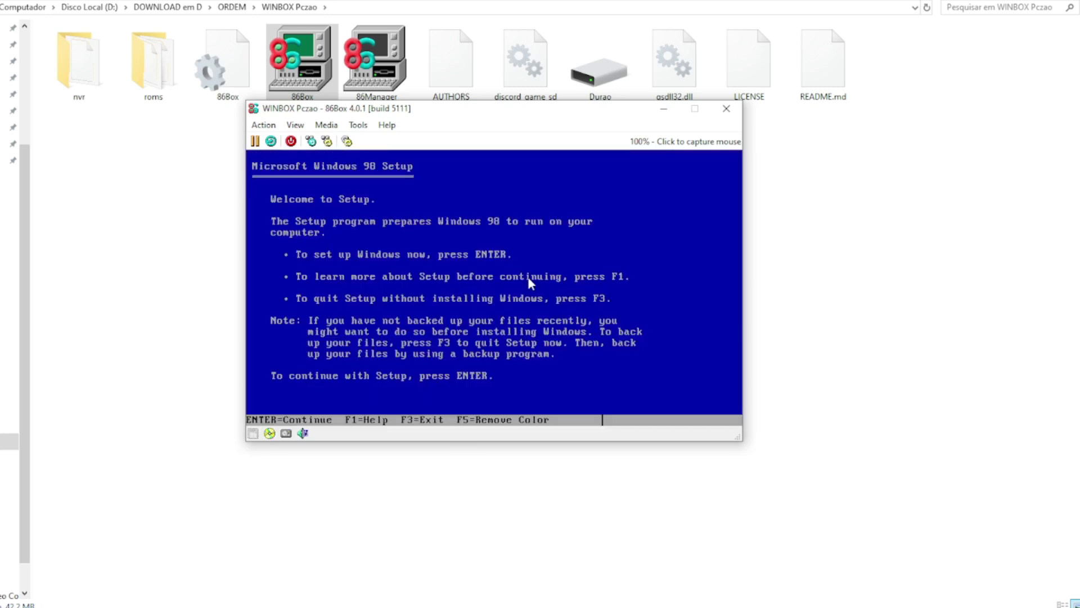
key("Return")
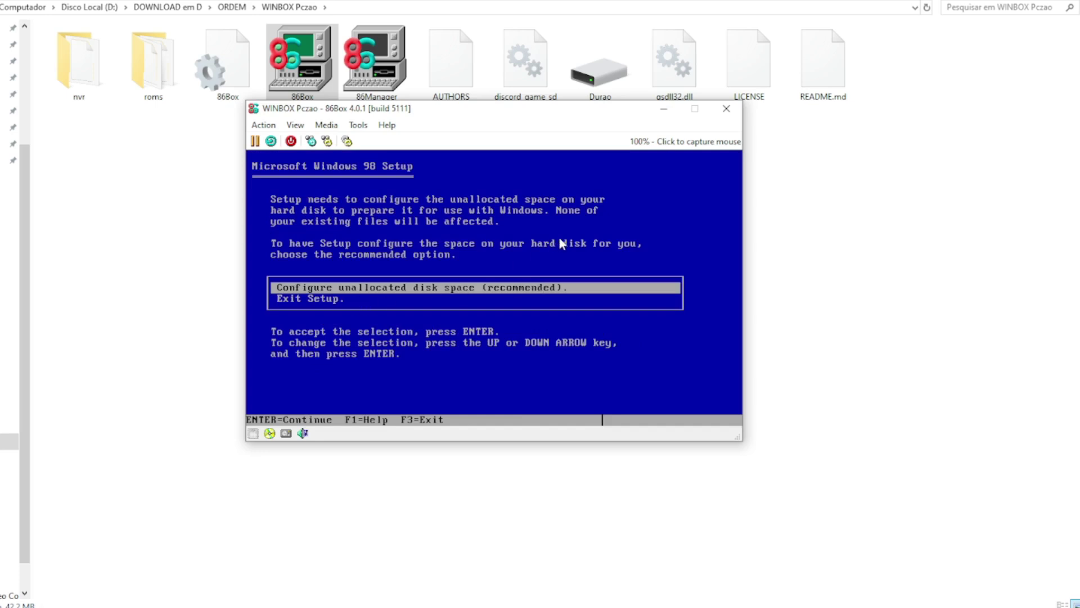
key("Return")
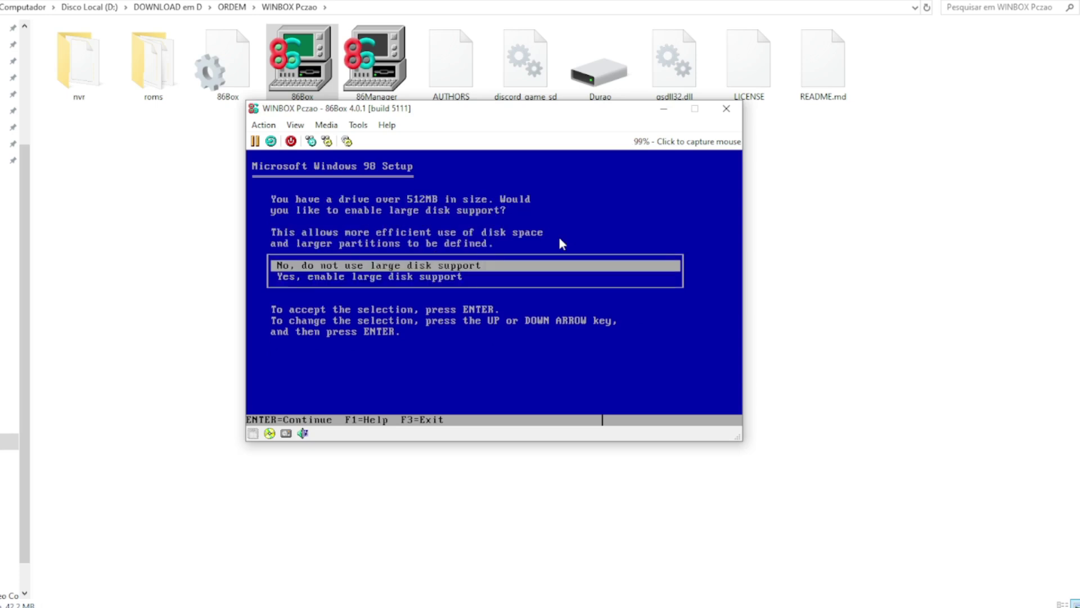
key("Down")
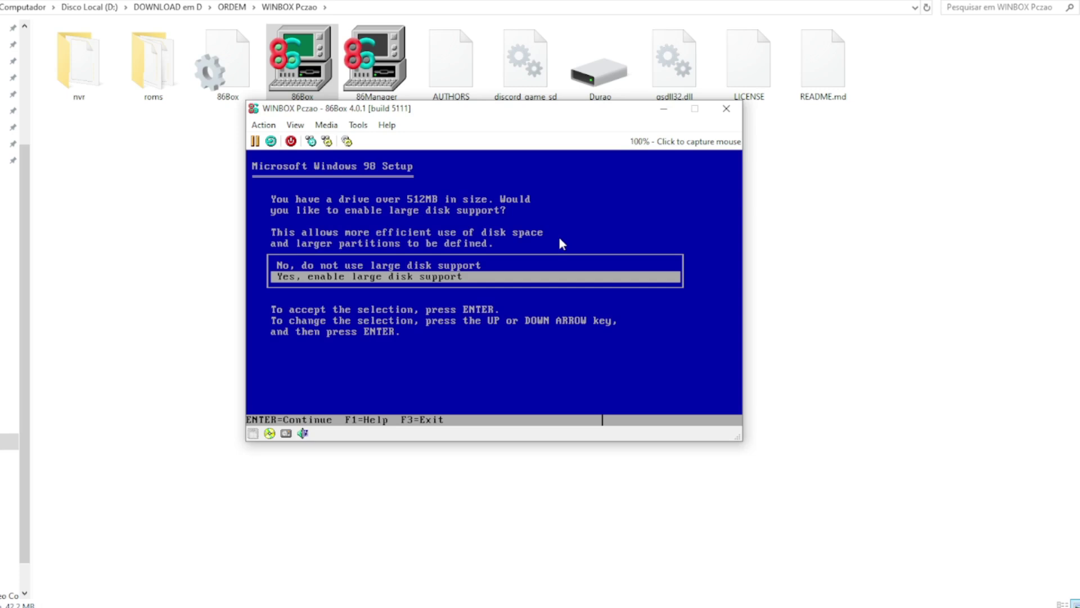
key("Return")
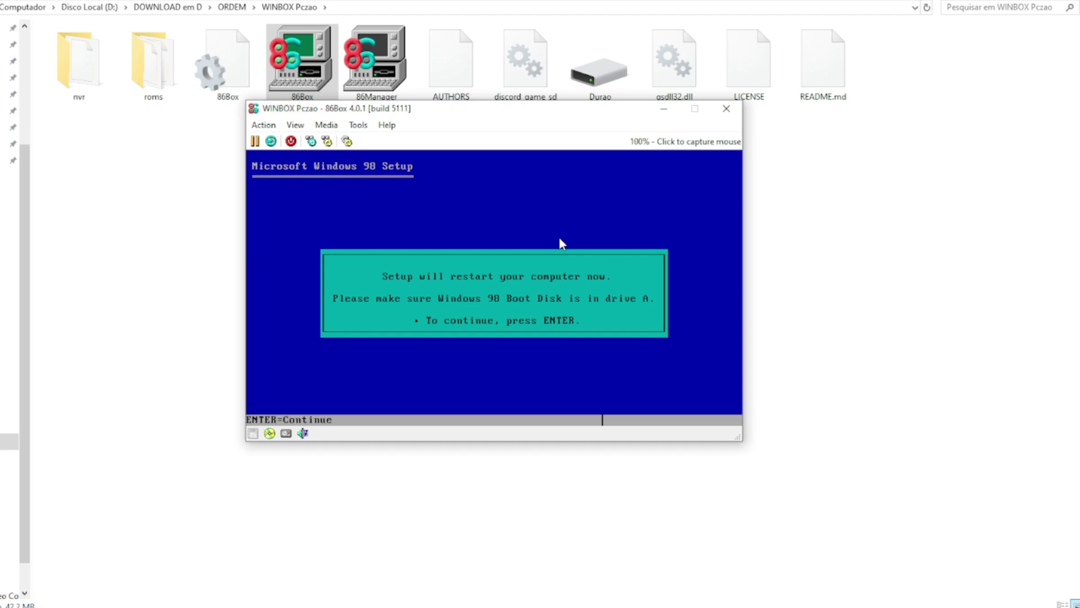
Step: Restart the guest, boot from the CD-ROM and choose Start Windows 98 Setup from CD-ROM
key("Return")
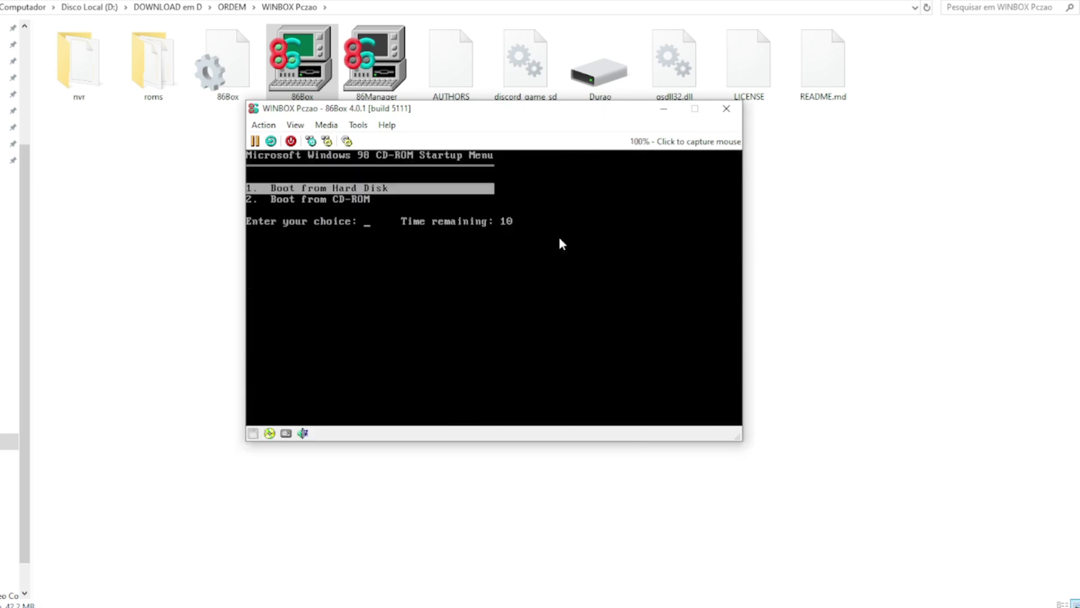
key("Down")
key("Return")
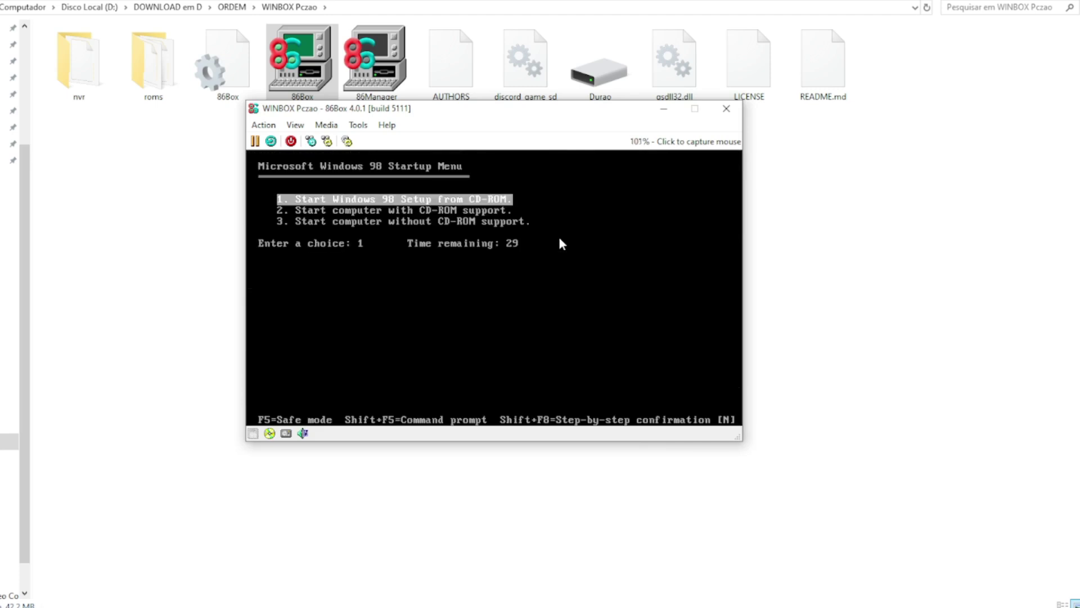
key("Return")
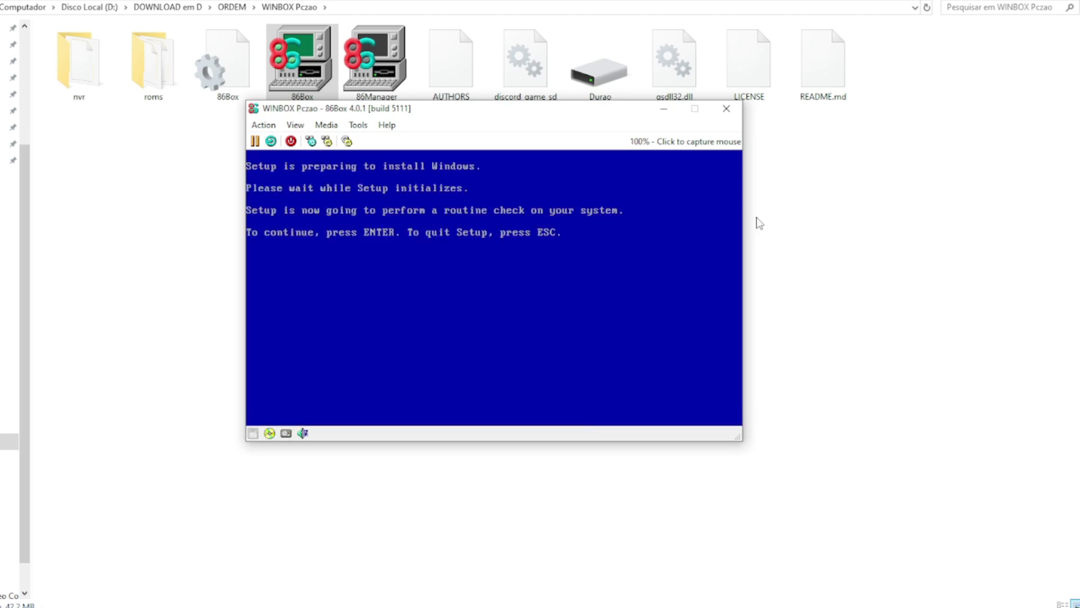
Step: Let Setup run the ScanDisk check of drive C before the graphical welcome
key("Return")
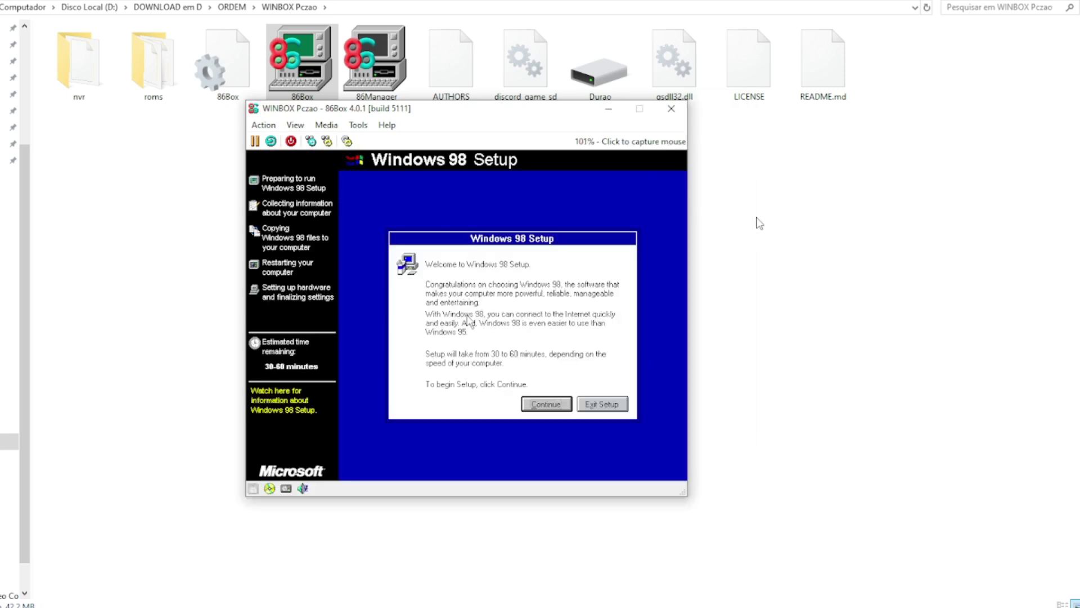
Step: Capture the mouse and continue past the Setup welcome to the Select Directory page
left_click(537, 287)
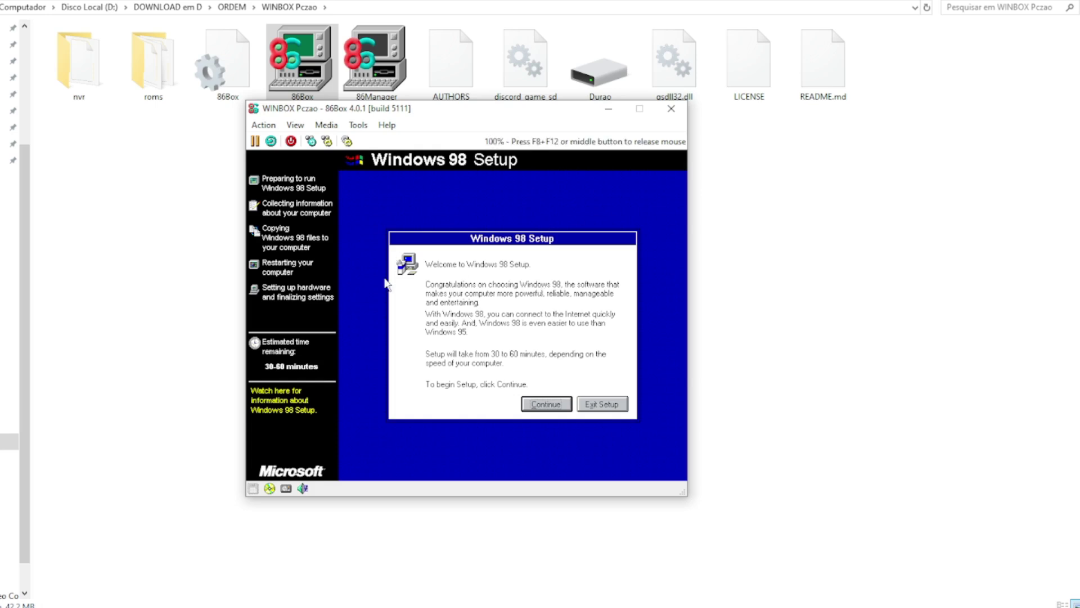
left_click(557, 405)
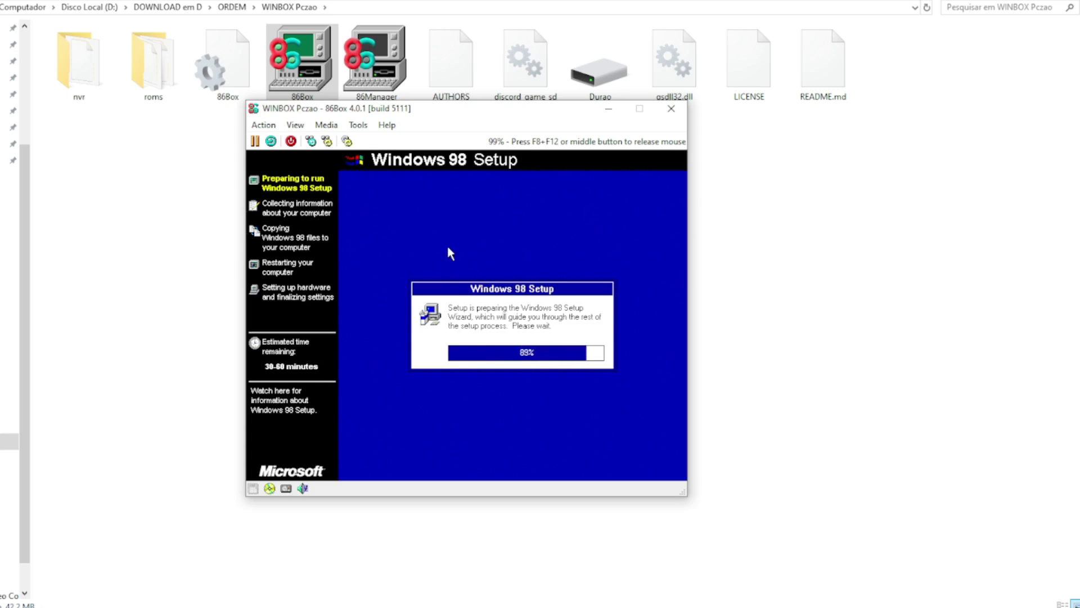
key("F8+F12")
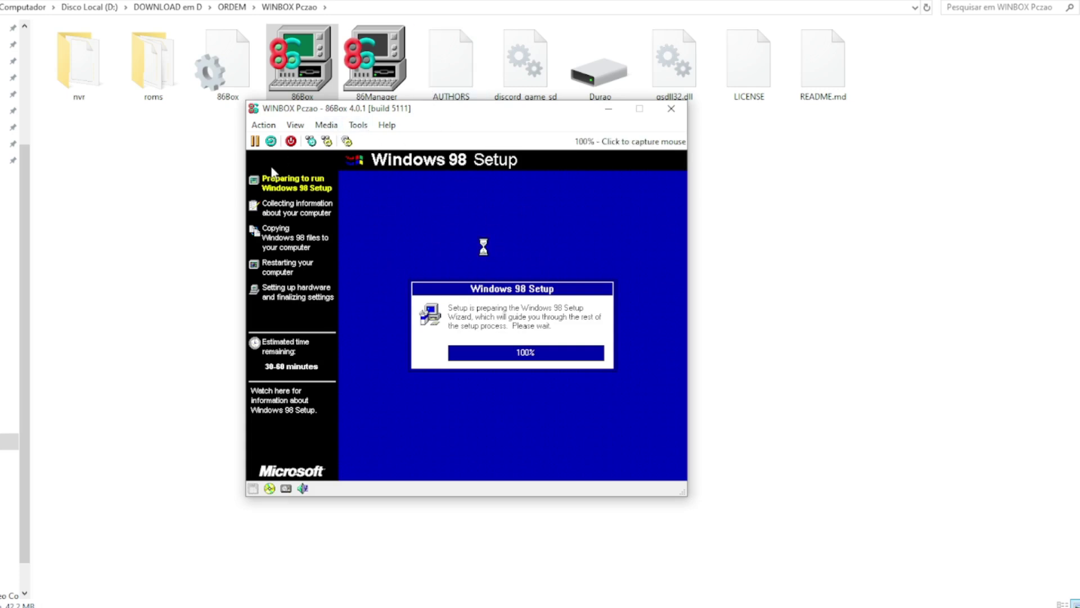
left_click(539, 234)
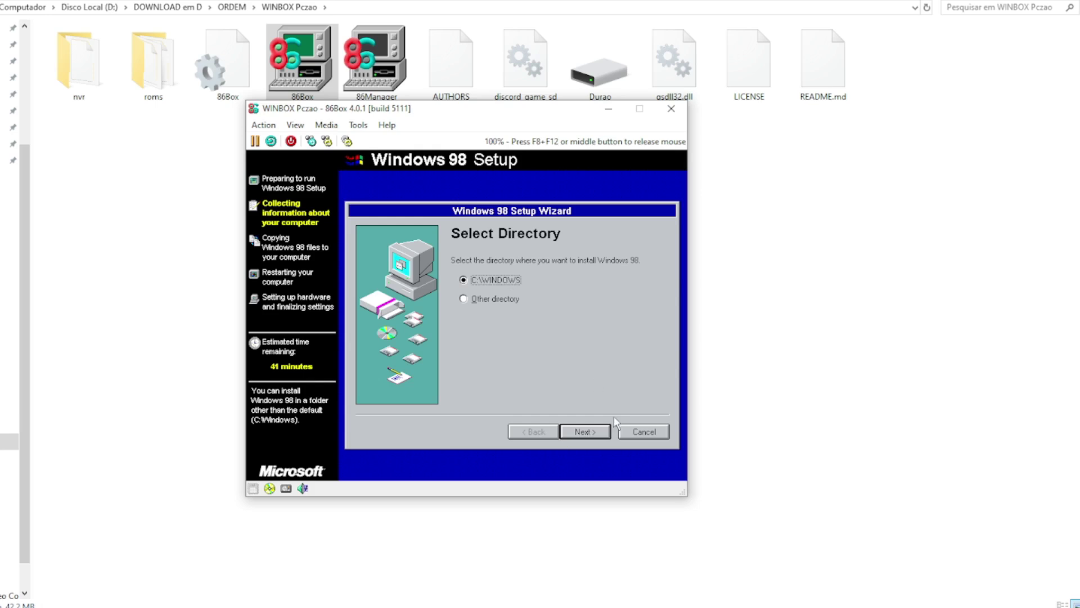
Step: Accept C:\WINDOWS, Typical setup and recommended components, and name the computer PCZAO
left_click(586, 431)
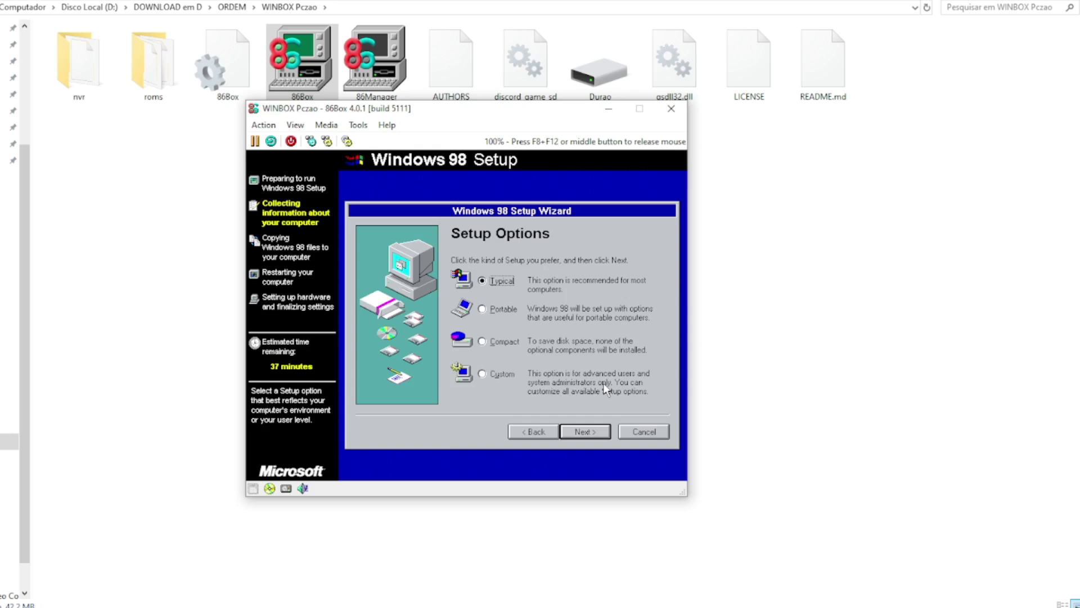
left_click(601, 436)
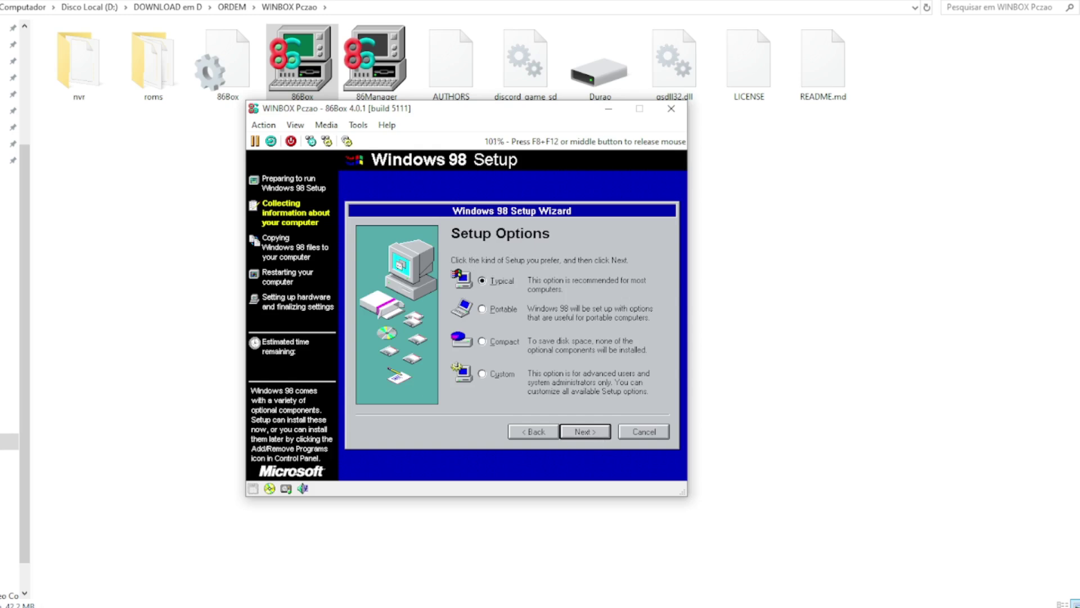
left_click(595, 438)
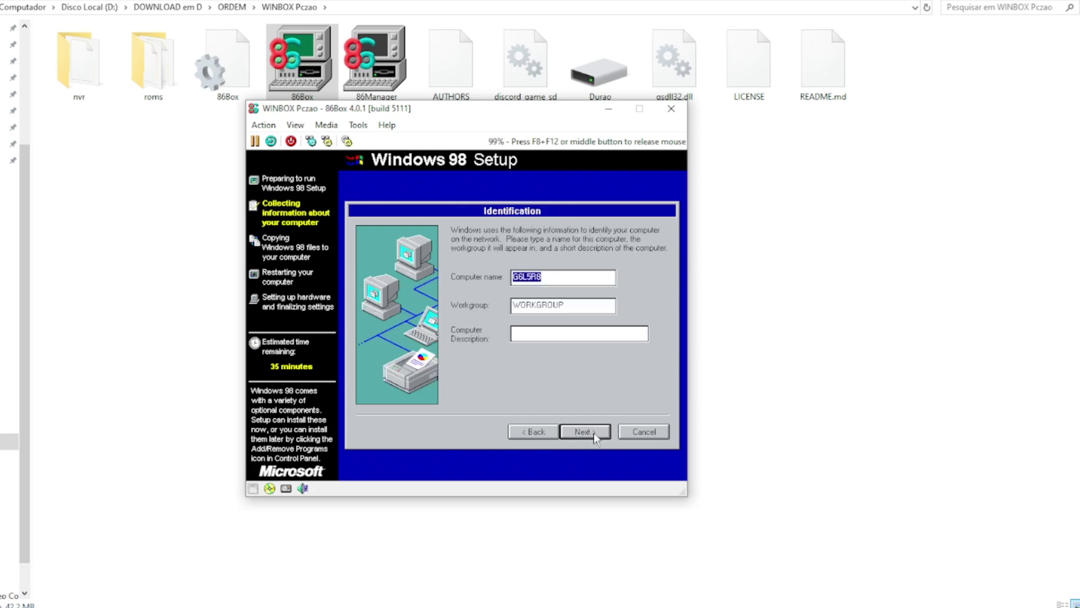
type("PCZAO")
left_click(593, 433)
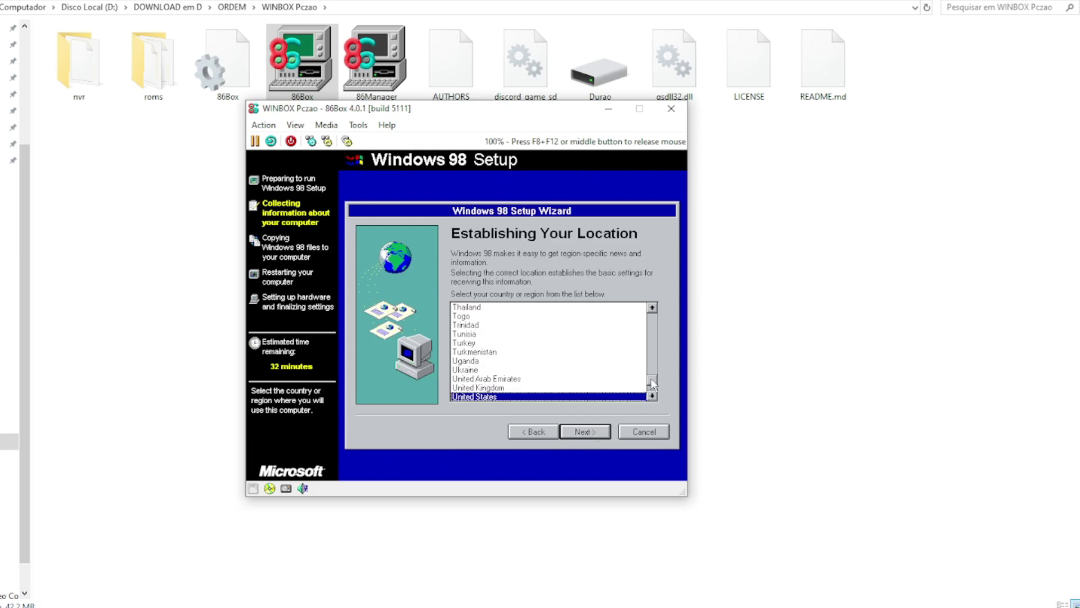
Step: Select Brazil as the location and start copying the Windows 98 files
scroll(654, 384, "up", 1)
left_click_drag(655, 384, 659, 336)
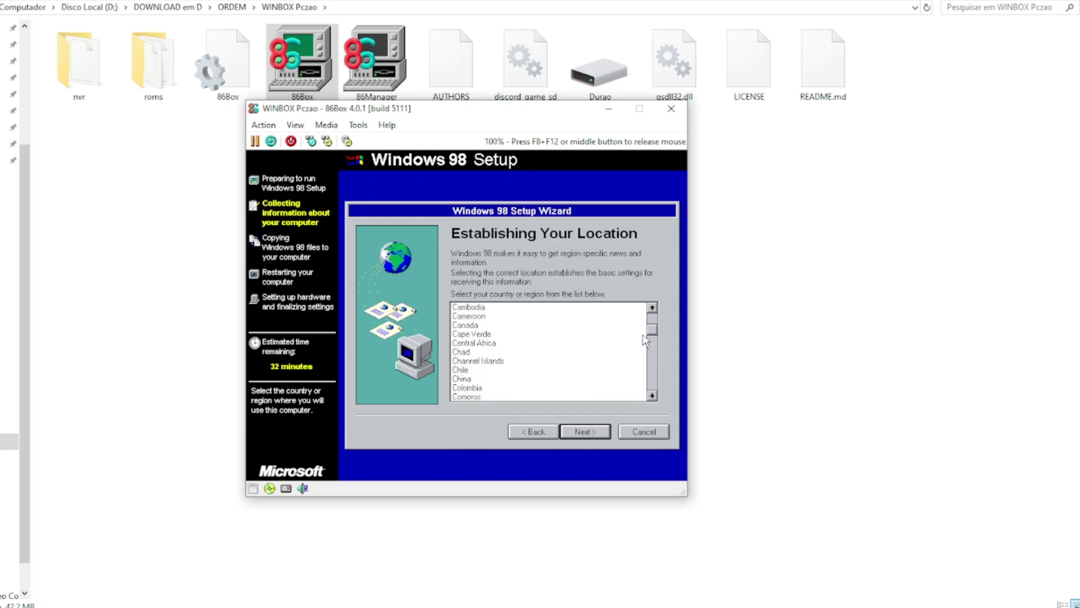
scroll(655, 311, "up", 3)
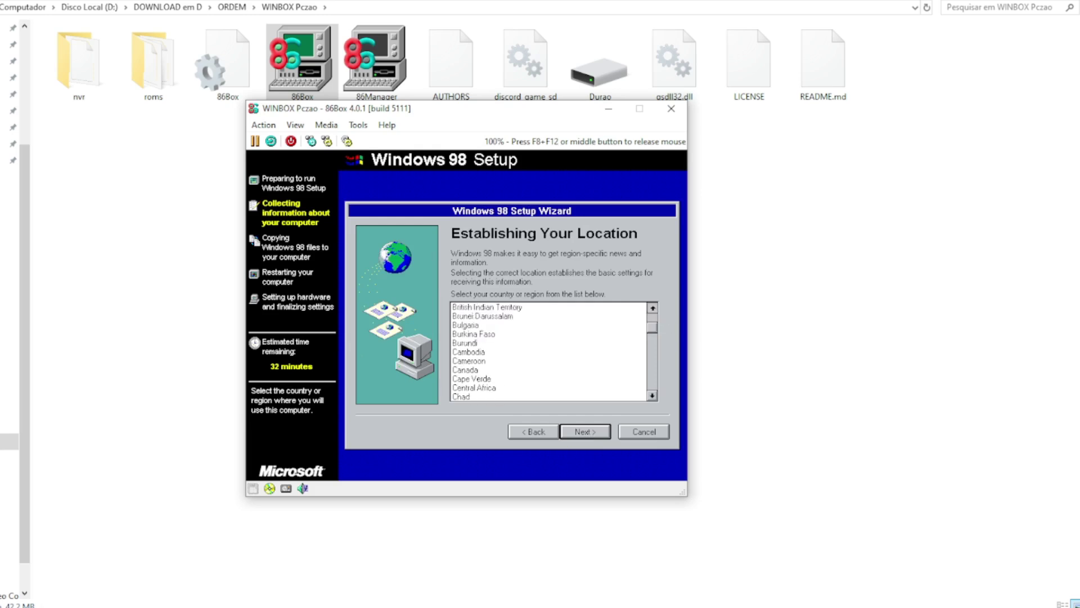
left_click(463, 325)
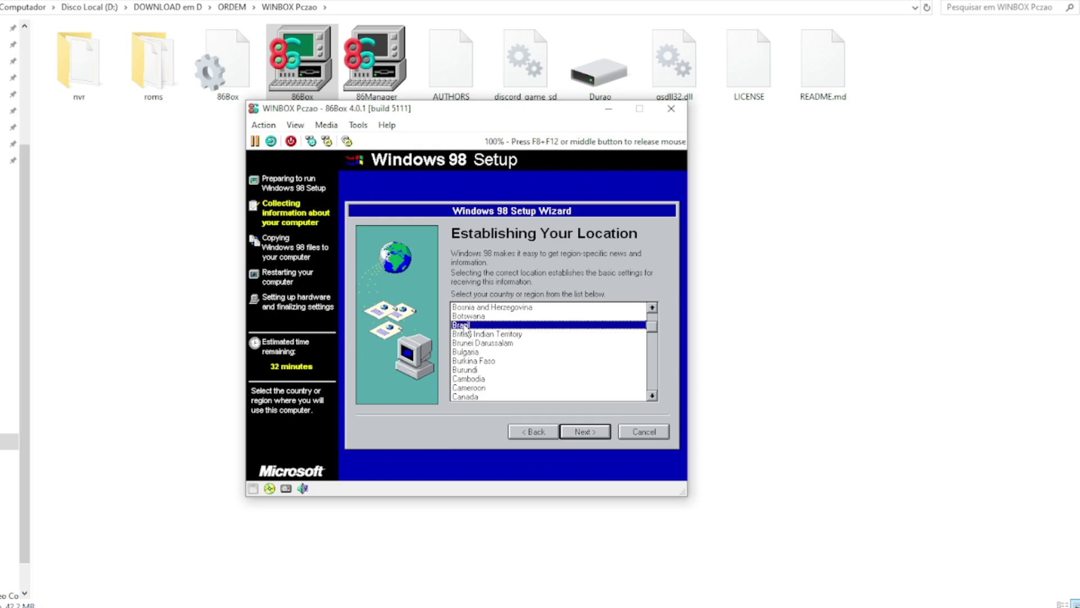
left_click(583, 433)
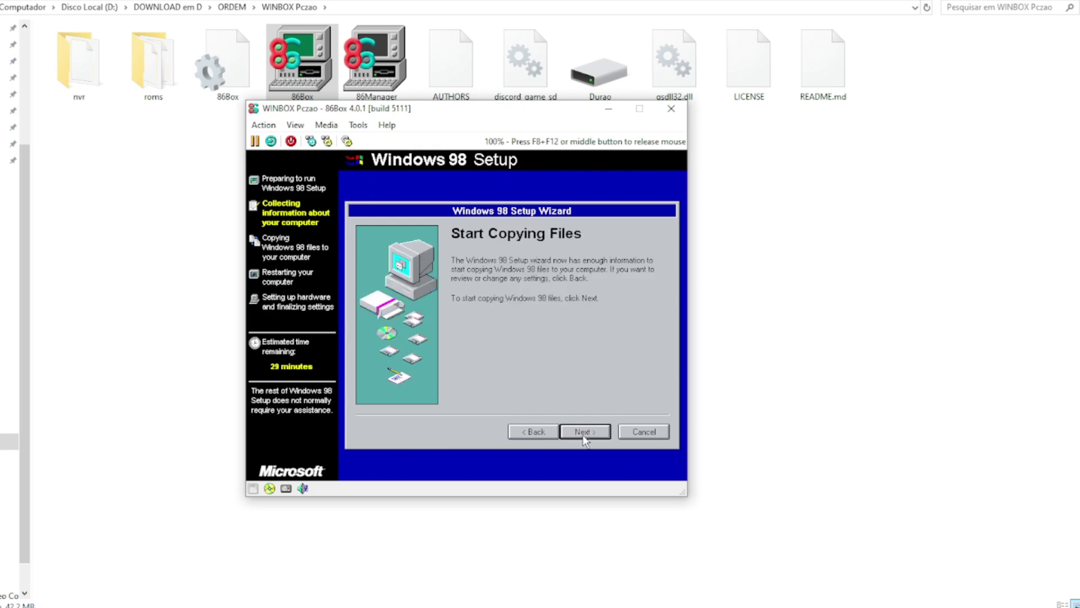
left_click(583, 432)
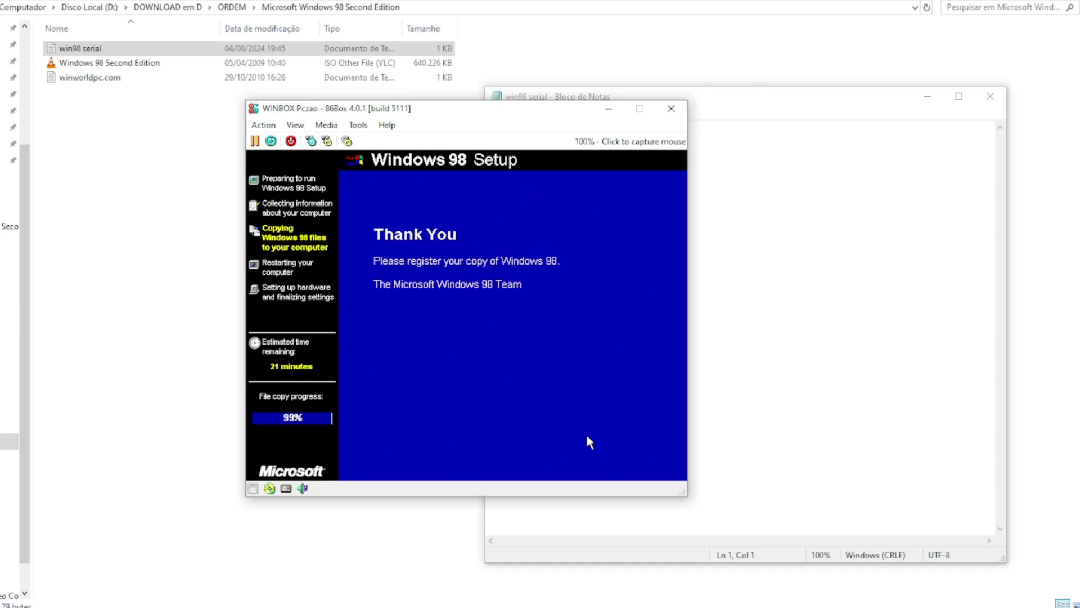
Step: After file copying finishes, capture the mouse and choose Restart Now
left_click(587, 437)
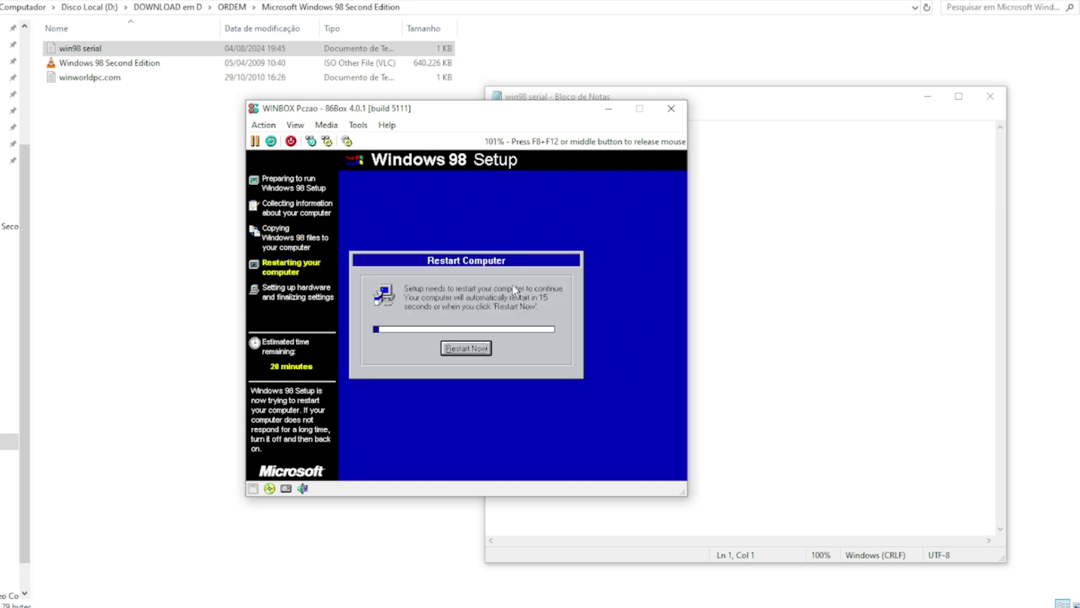
left_click(476, 348)
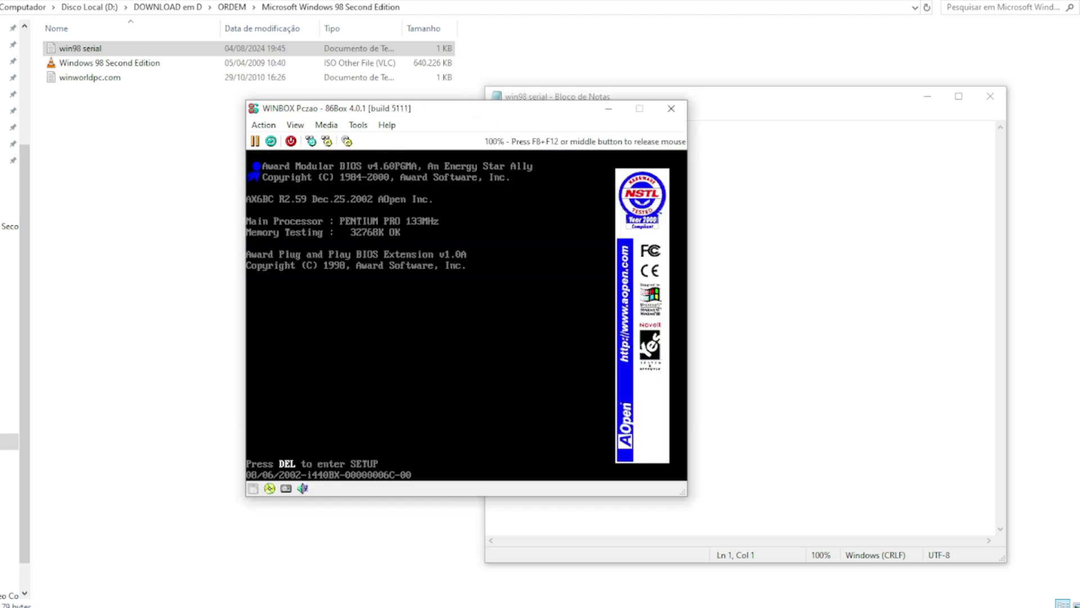
Step: In the BIOS Features Setup, change the boot sequence to C,CDROM,A
key("Delete")
key("Down")
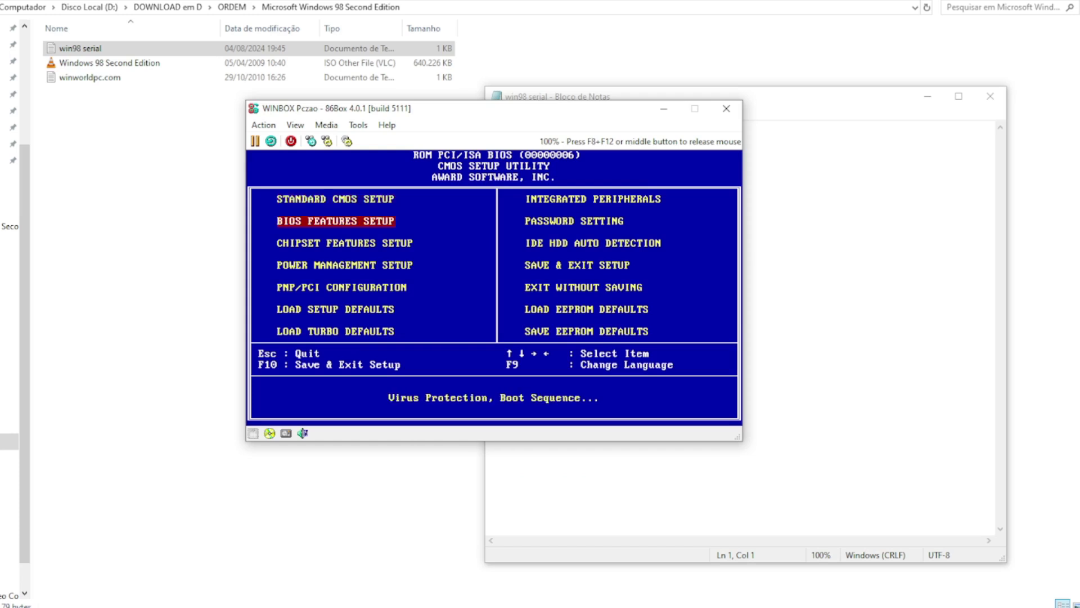
key("Return")
key("Down")
key("Down")
key("Down")
key("Down")
key("Down")
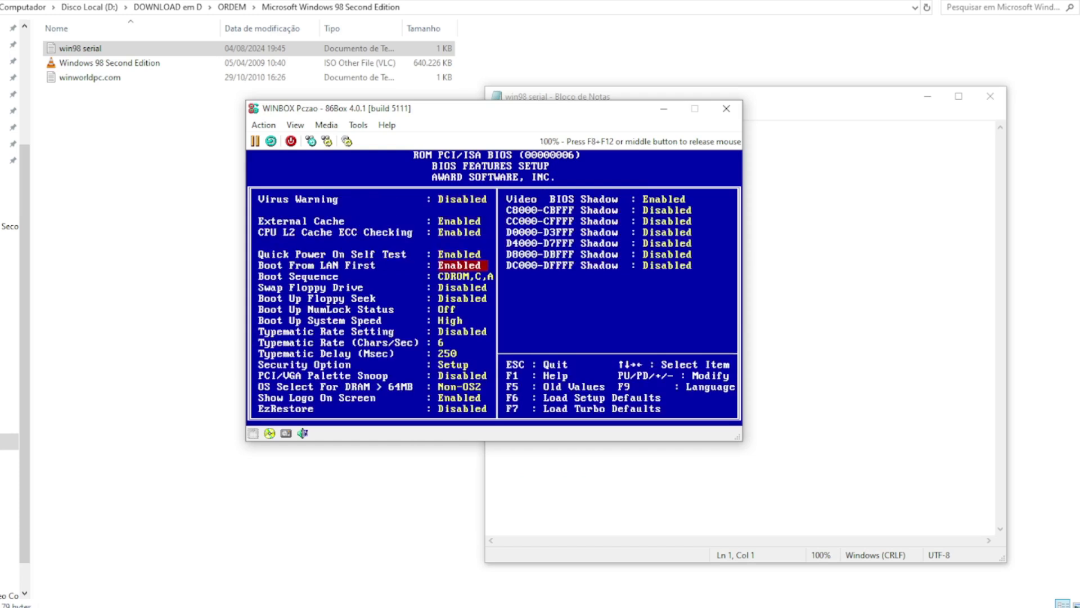
key("Page_Up")
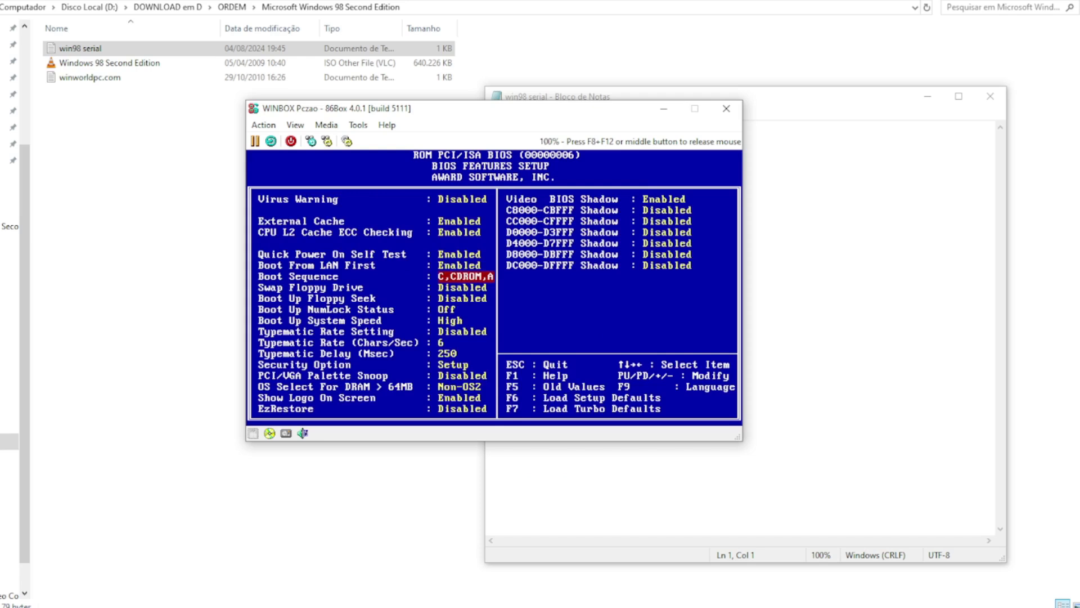
Step: Save the BIOS settings to CMOS and exit, confirming with Y
key("Escape")
key("Right")
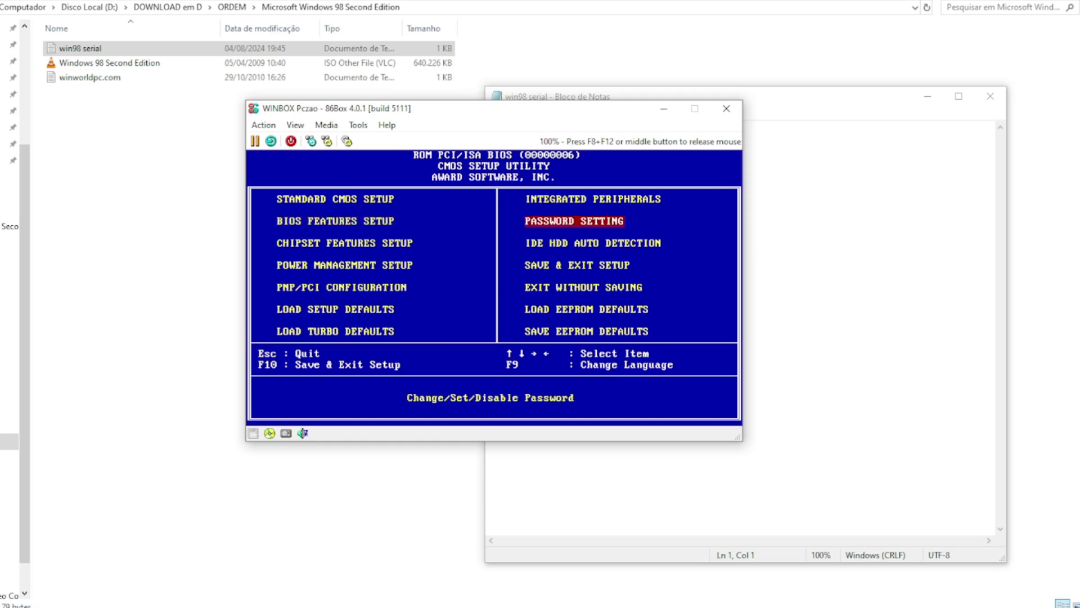
key("Down")
key("Down")
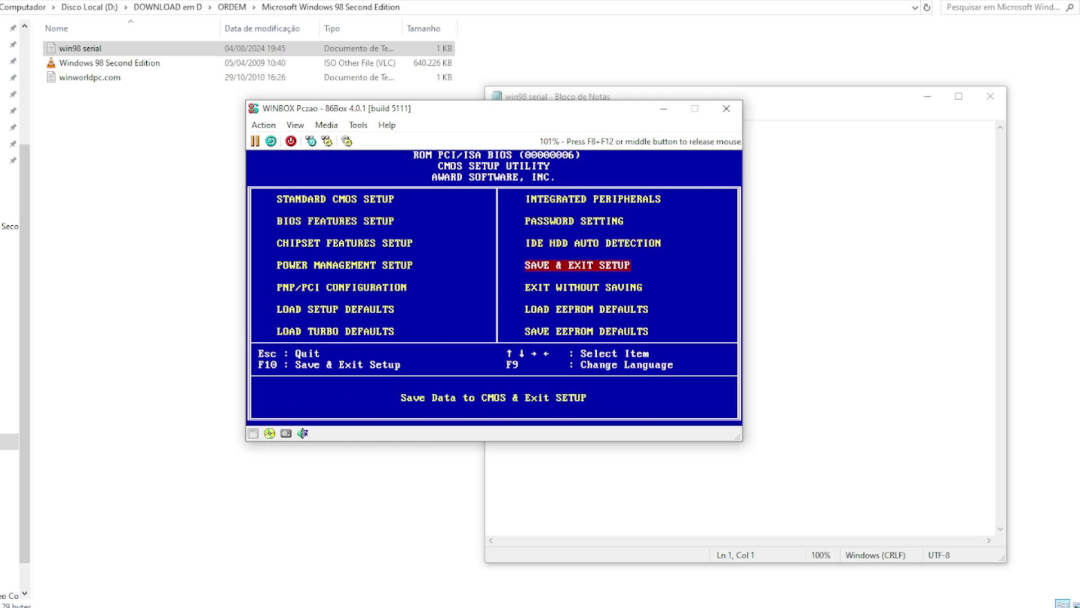
key("Return")
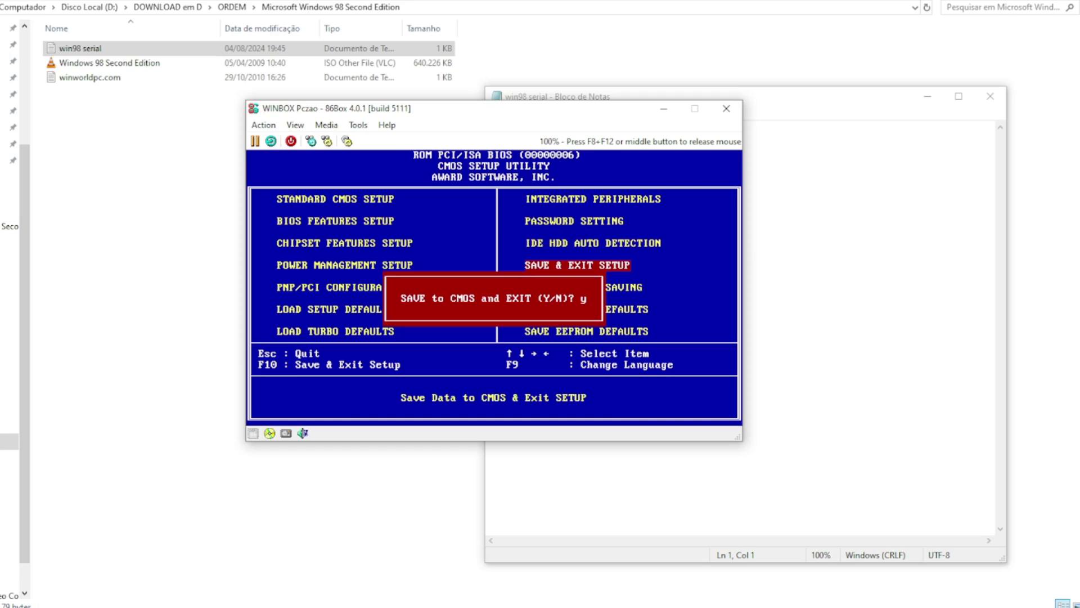
type("y")
key("Return")
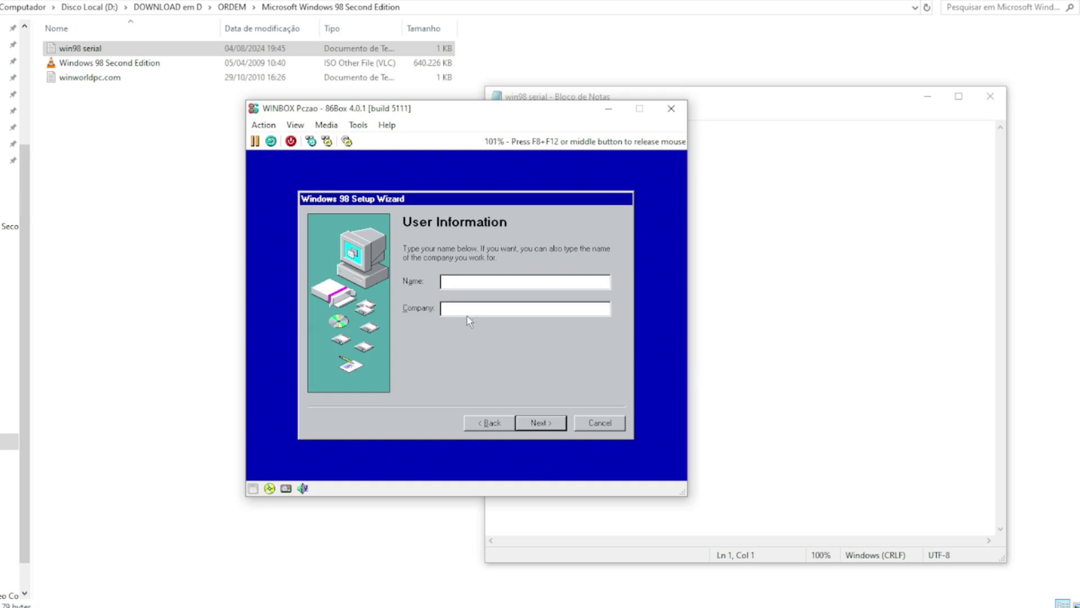
Step: Enter the user's name and accept the Windows 98 license agreement
type("Olhar")
left_click(549, 425)
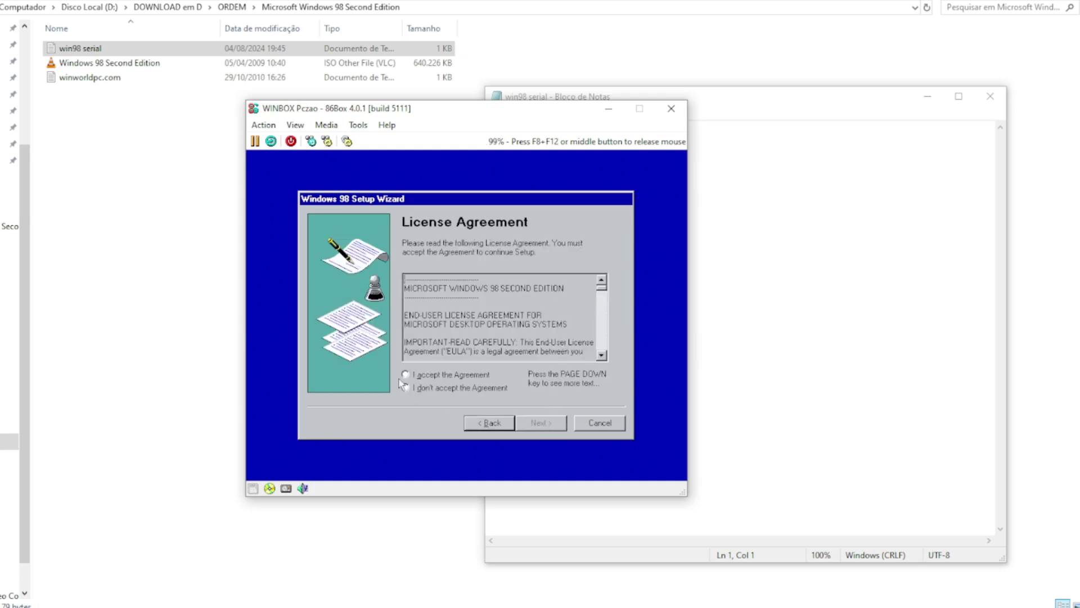
left_click(406, 375)
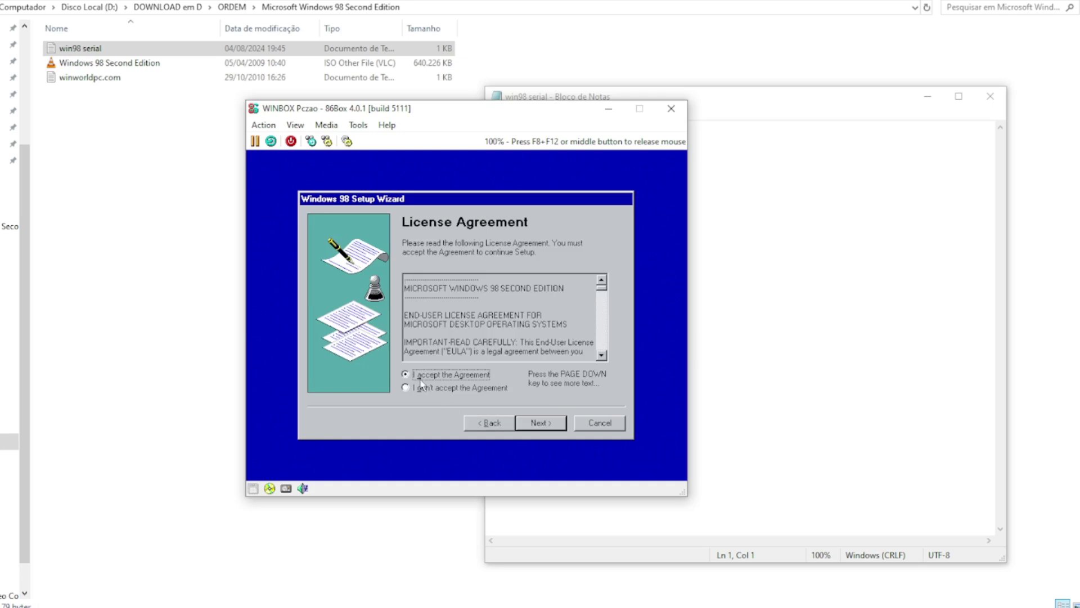
left_click(539, 426)
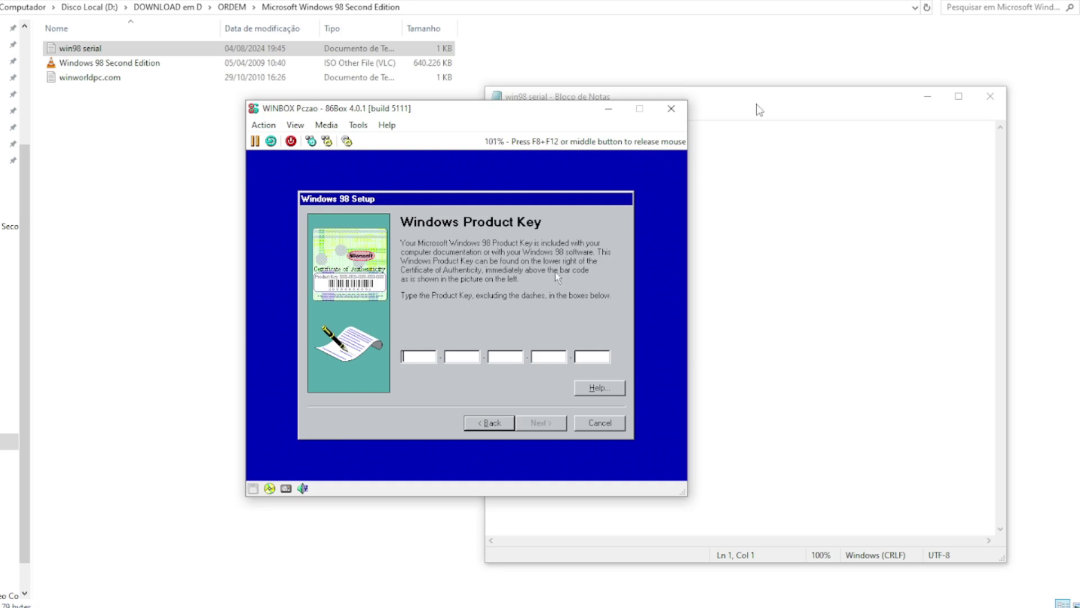
Step: Move the serial notes aside and enter the Windows 98 product key from them
left_click_drag(759, 109, 811, 109)
left_click_drag(623, 104, 758, 100)
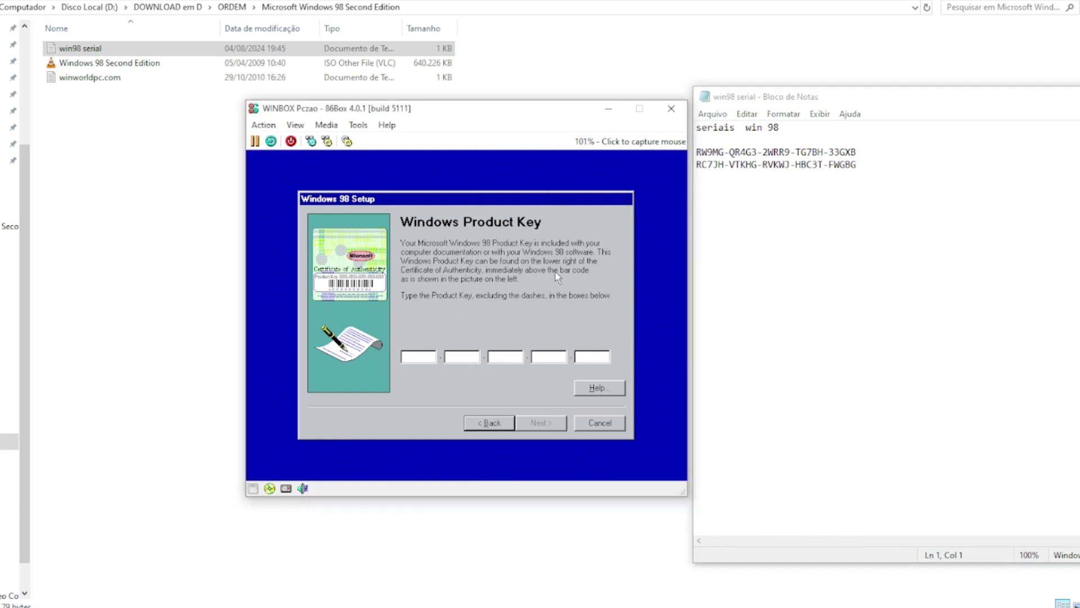
left_click(555, 272)
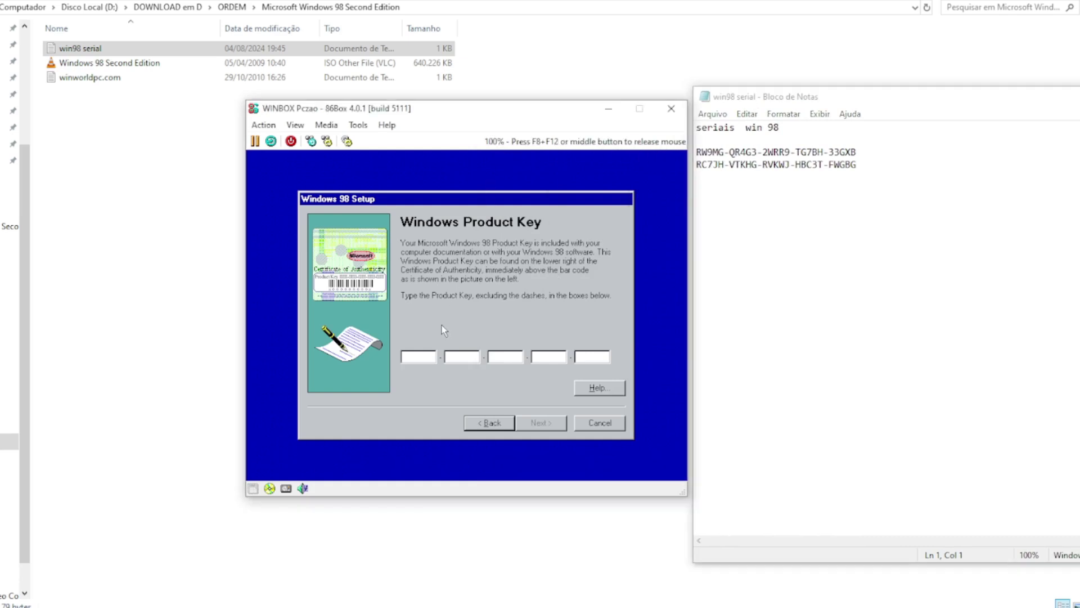
type("RW")
type("9")
type("MG-")
type("QR")
type("4G")
type("3-")
type("2W")
type("RR9-")
type("T")
type("G7")
type("B")
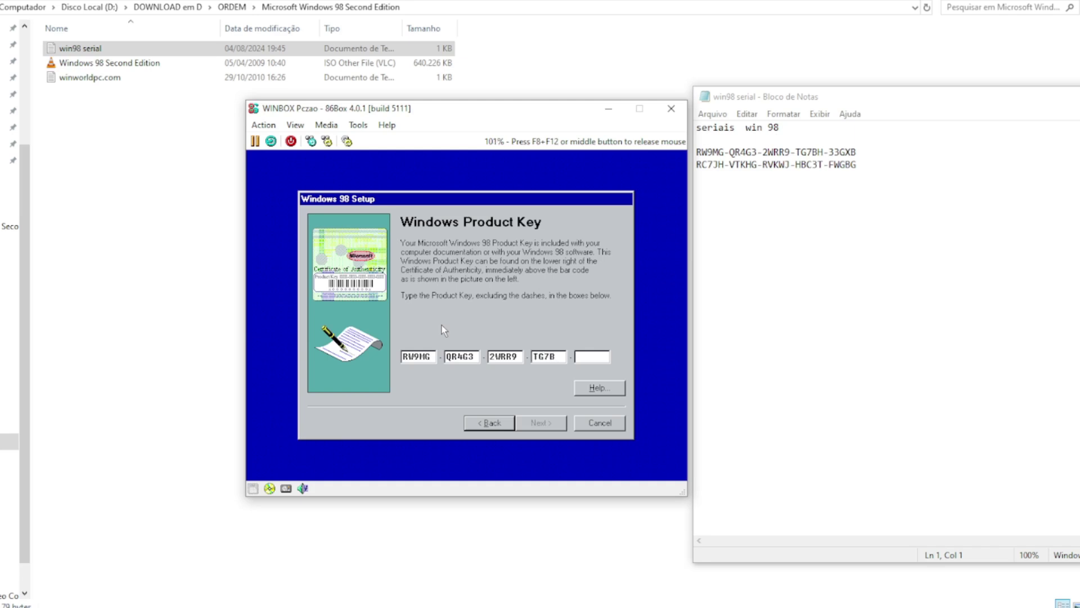
type("H-33GXB")
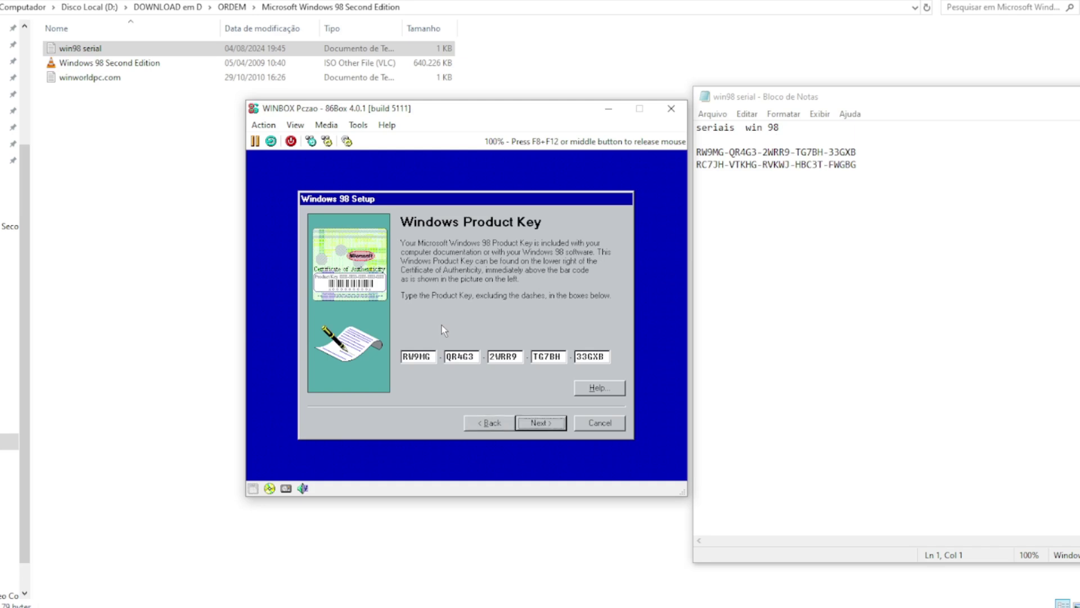
left_click(531, 422)
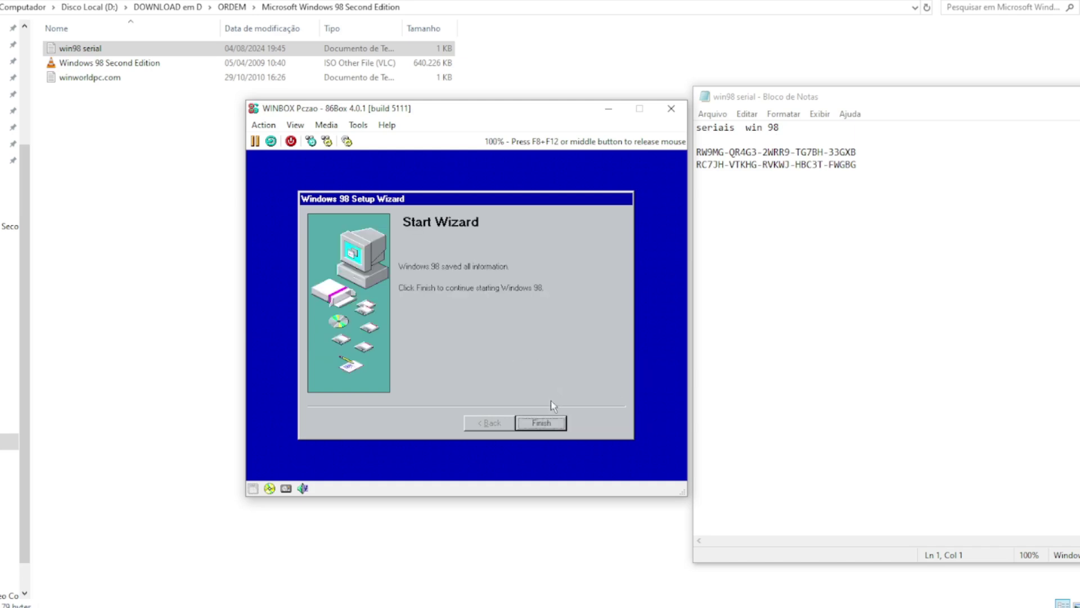
Step: Finish the Start Wizard and recapture the mouse while hardware detection runs
left_click(541, 423)
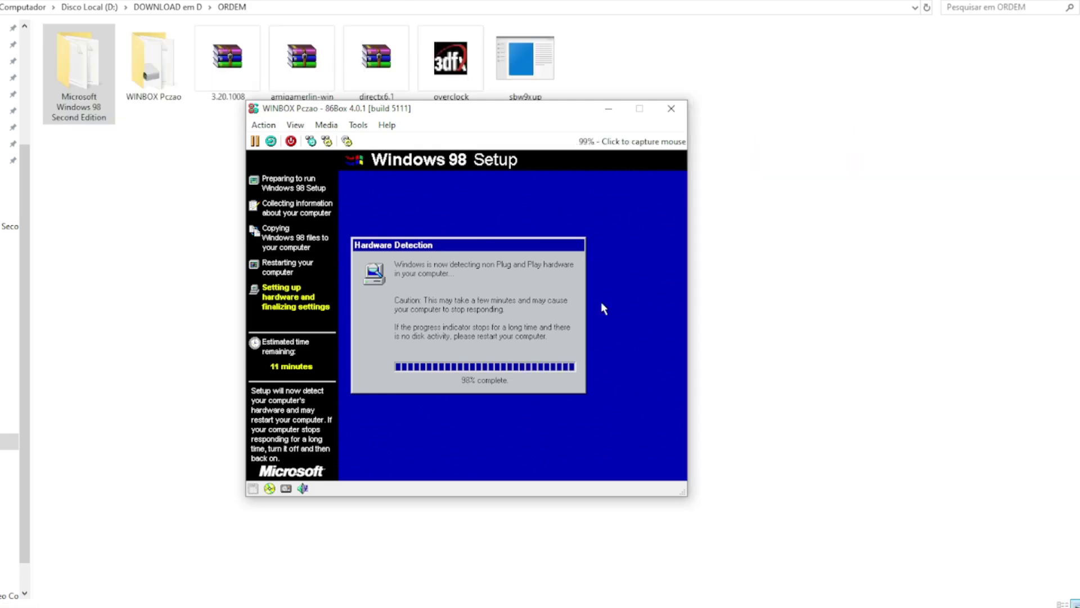
left_click(602, 304)
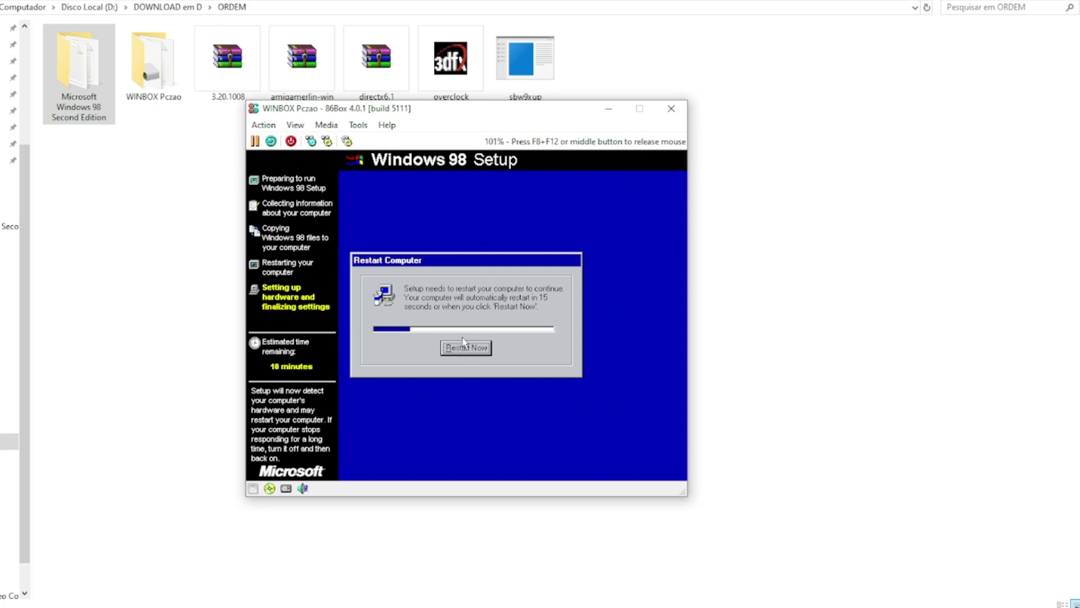
Step: Choose Restart Now so the guest reboots and Setup continues
left_click(464, 346)
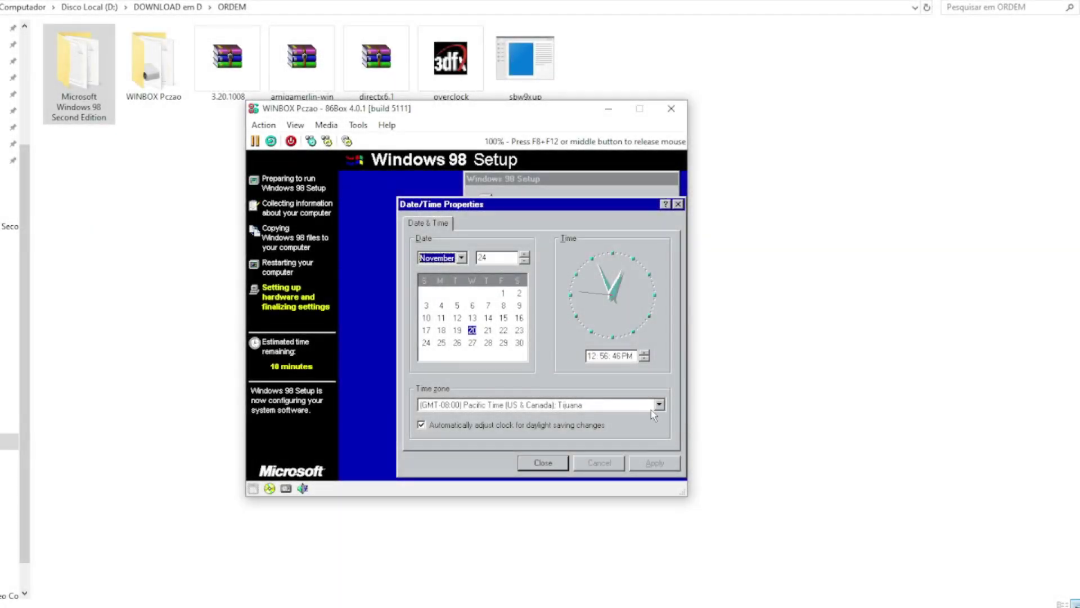
Step: Set the Windows 98 time zone to (GMT-03:00) Brasilia, apply it, and close Date/Time Properties
left_click(659, 406)
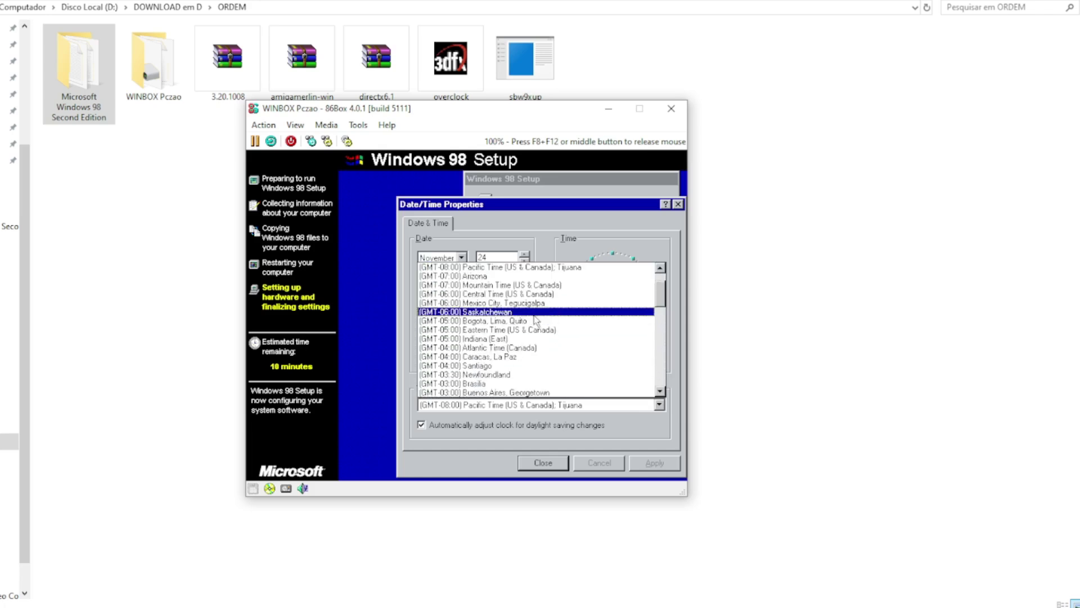
left_click(459, 384)
left_click(647, 466)
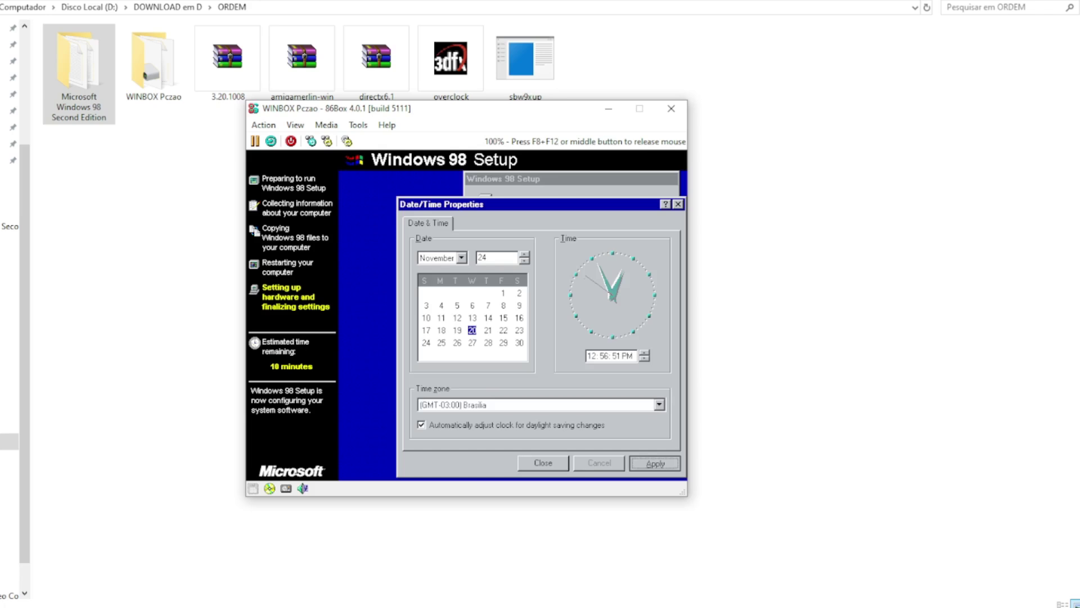
left_click(543, 463)
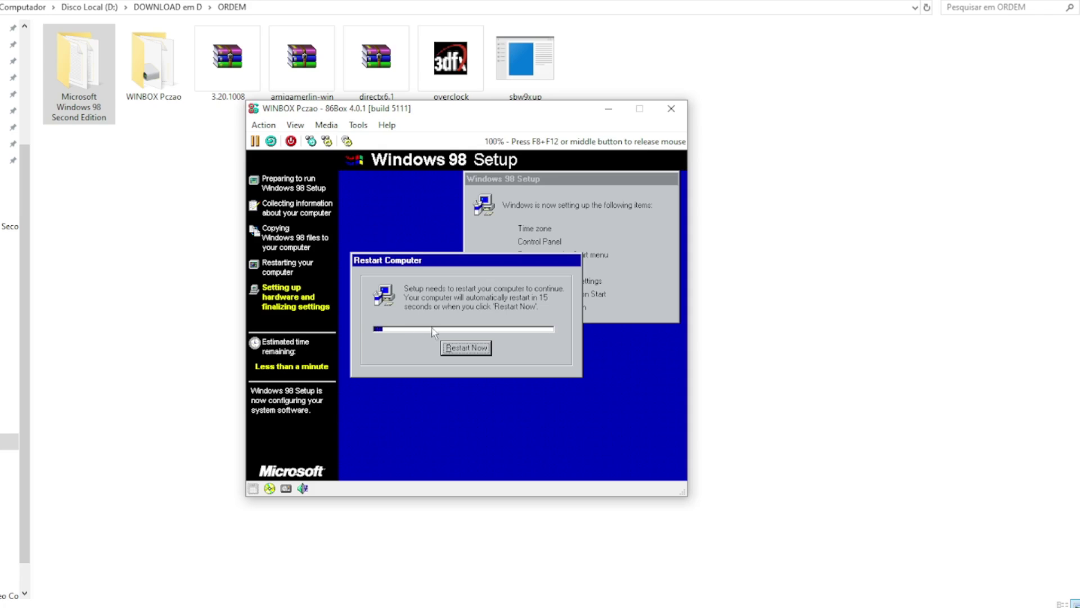
Step: Restart the virtual machine and skip the Windows logon password prompt
left_click(481, 347)
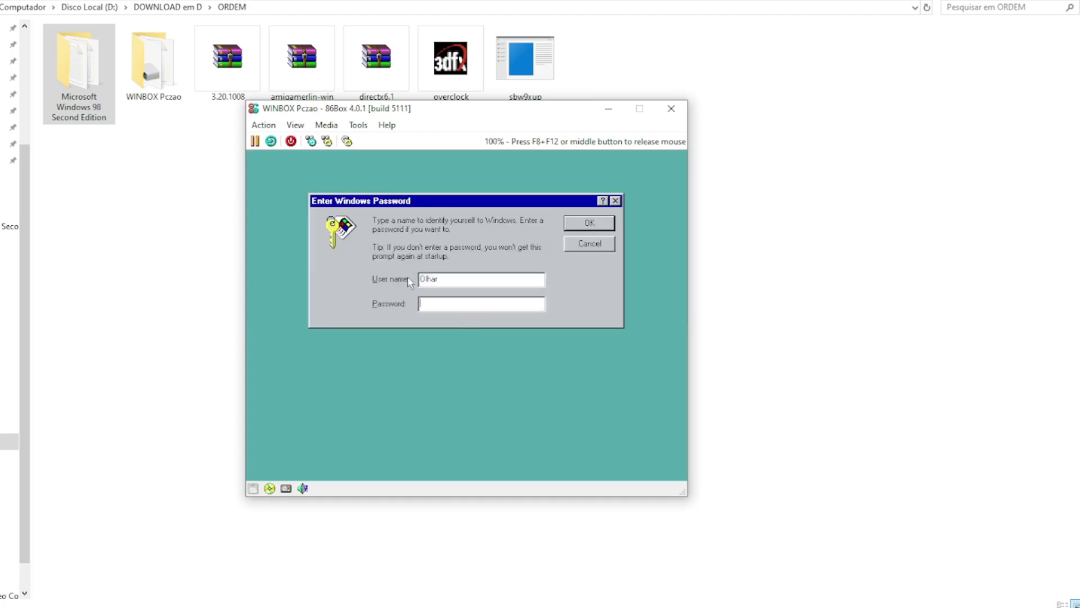
left_click(593, 246)
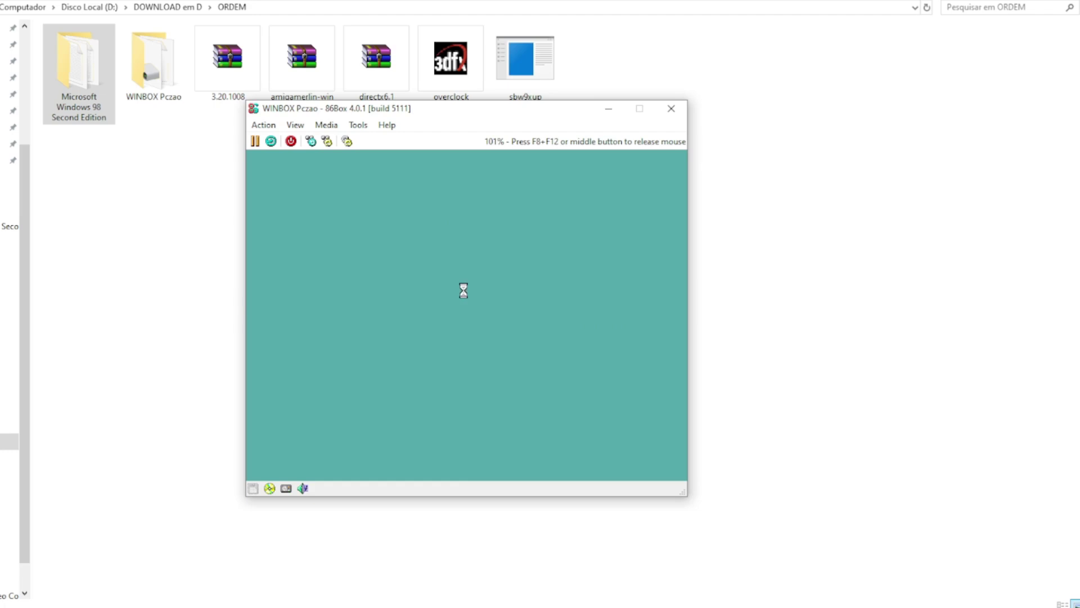
Step: Install the Plug and Play Monitor driver without searching floppy disk drives
left_click(507, 402)
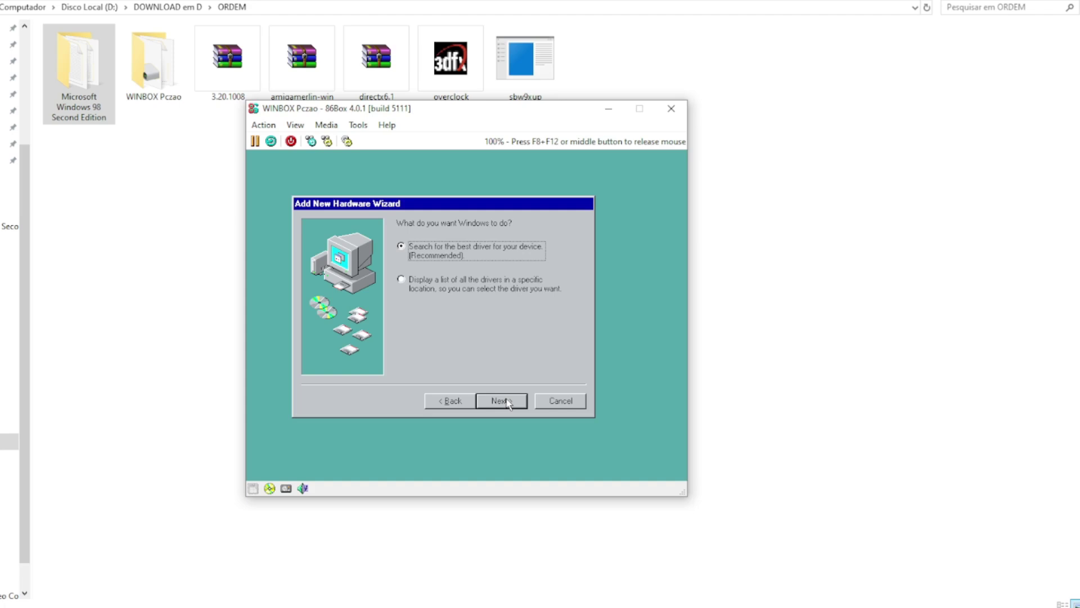
left_click(502, 401)
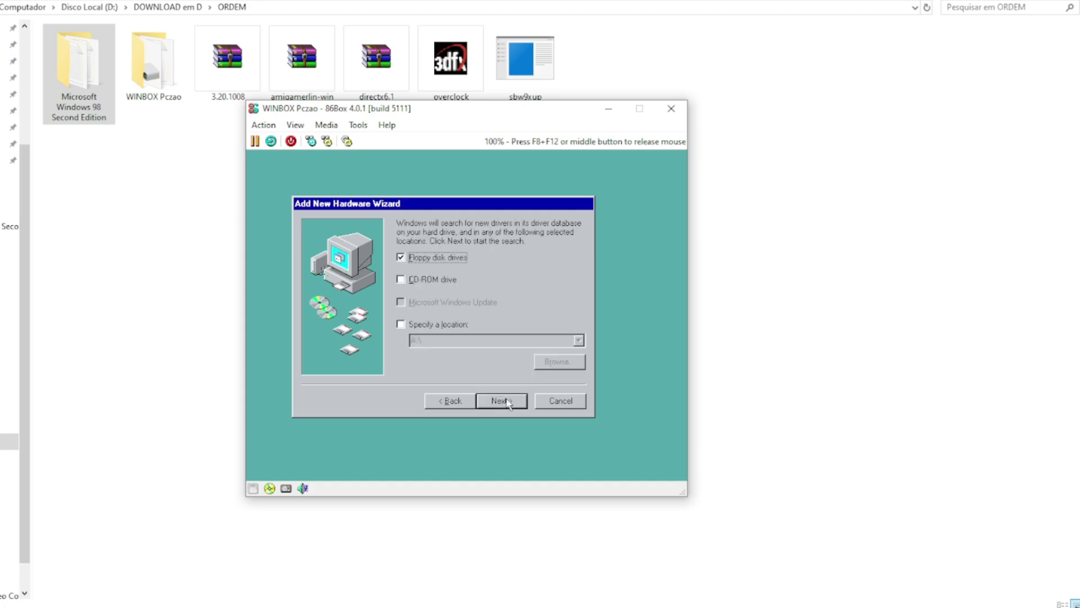
left_click(400, 257)
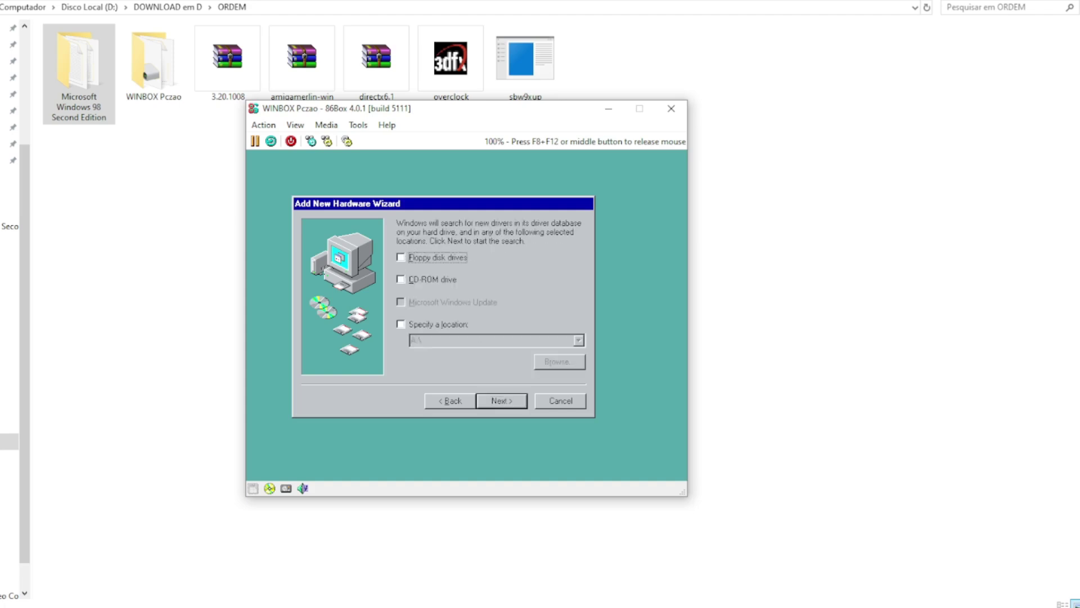
left_click(501, 401)
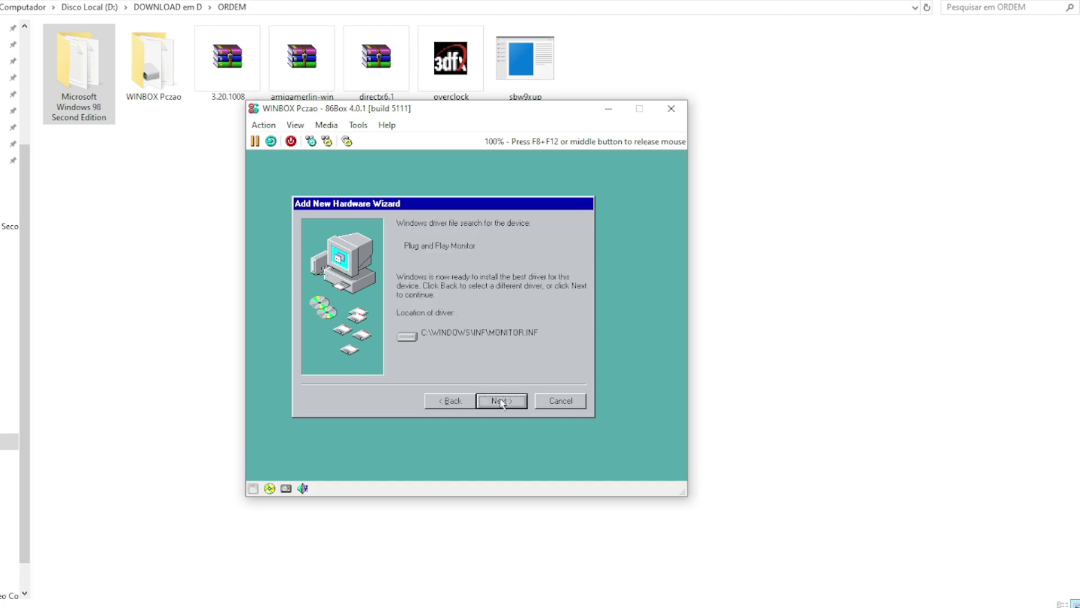
left_click(501, 401)
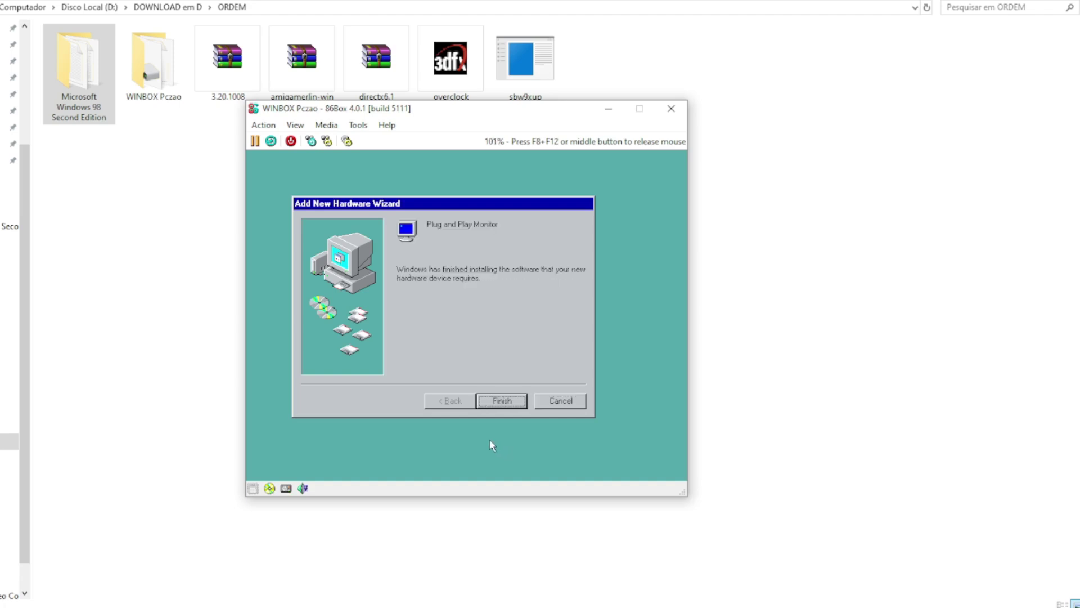
left_click(493, 409)
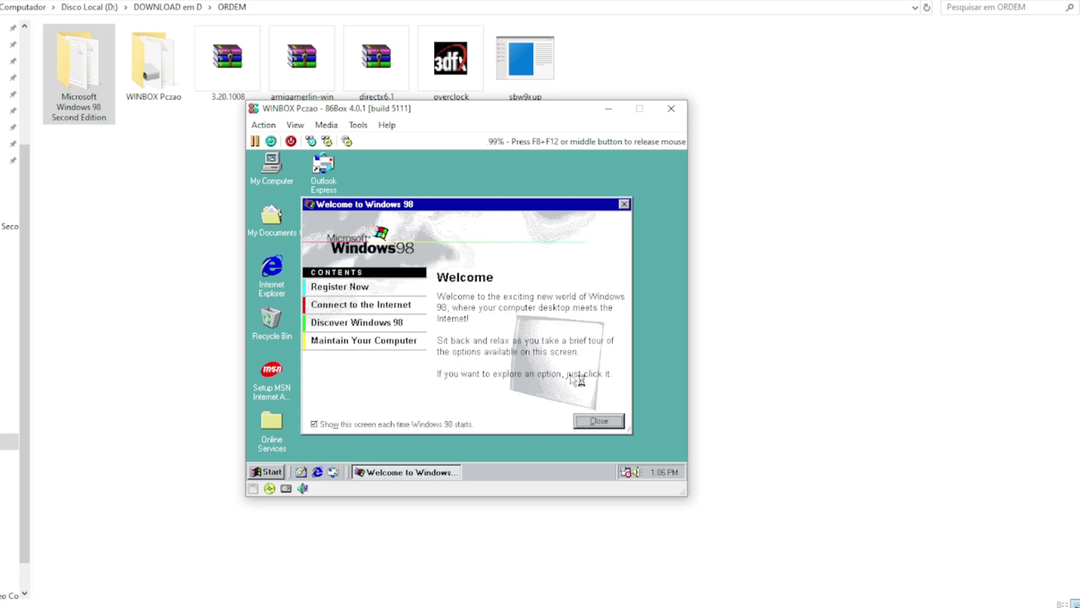
Step: Close the Welcome to Windows 98 screen and shut down Windows 98
left_click(607, 418)
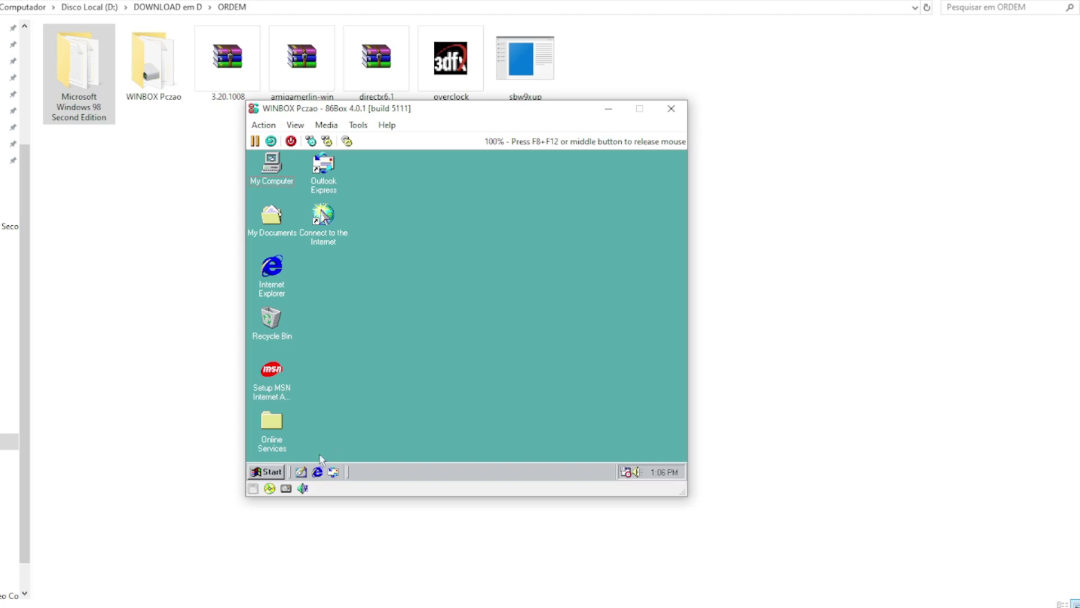
left_click(266, 471)
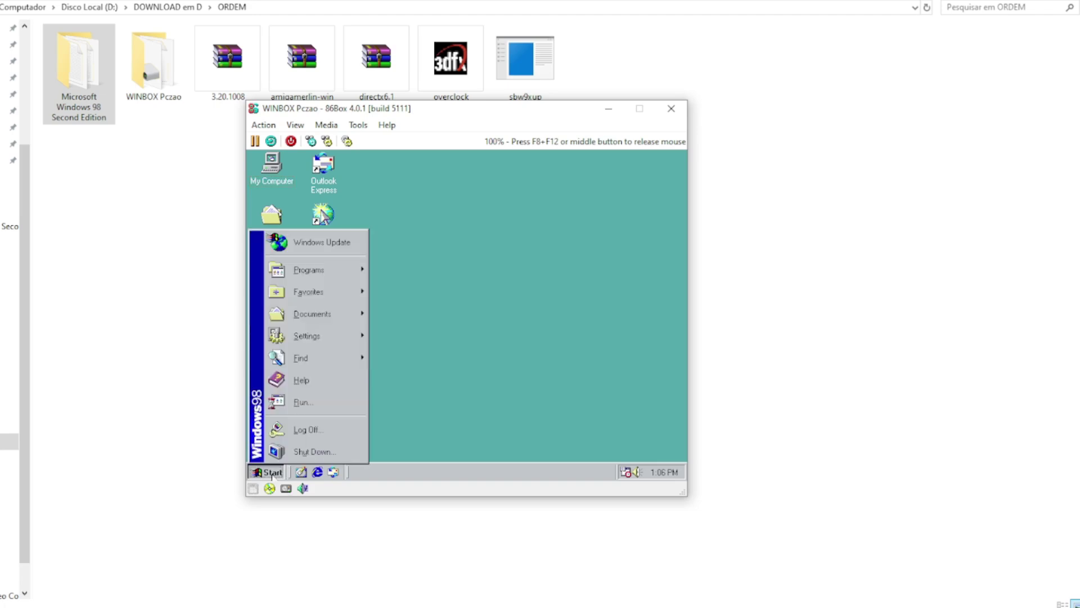
left_click(308, 452)
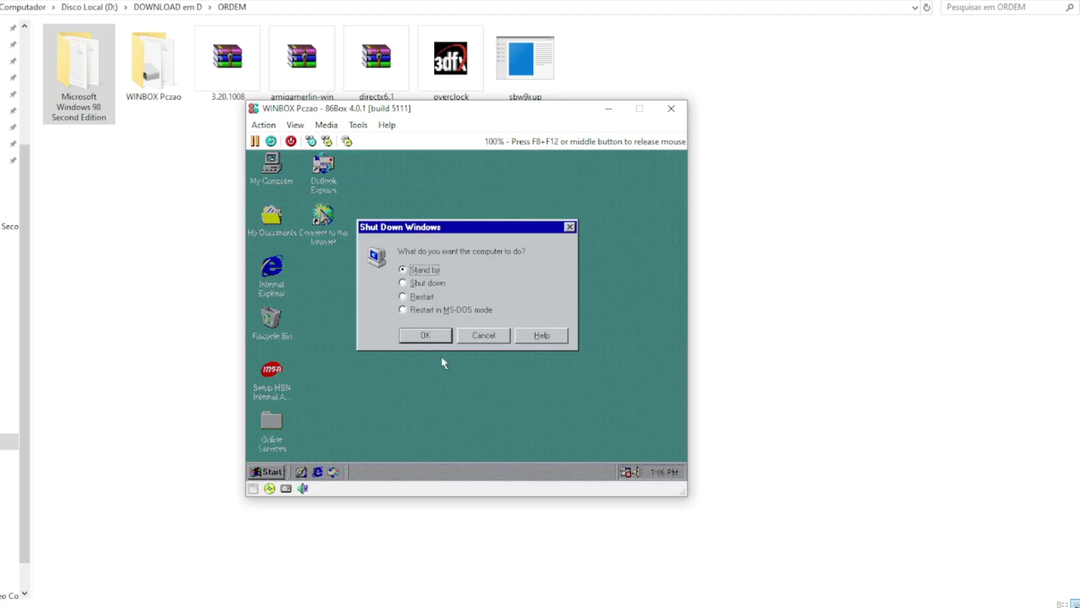
left_click(404, 282)
left_click(426, 335)
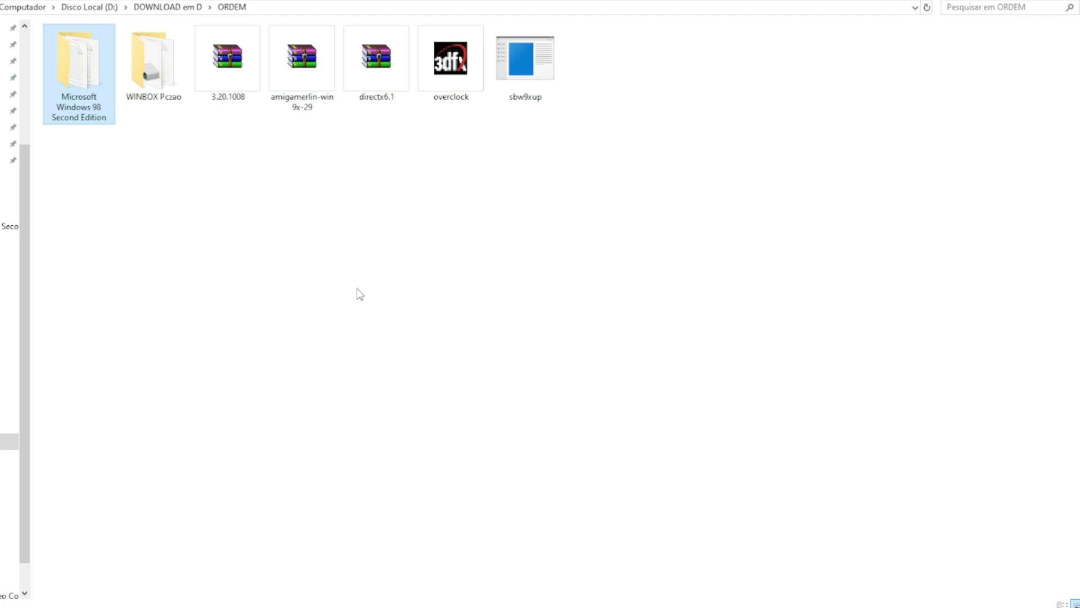
Step: Create a 'Drivers voodoo' folder and move the five driver files into the Windows 98 SE folder
right_click(363, 270)
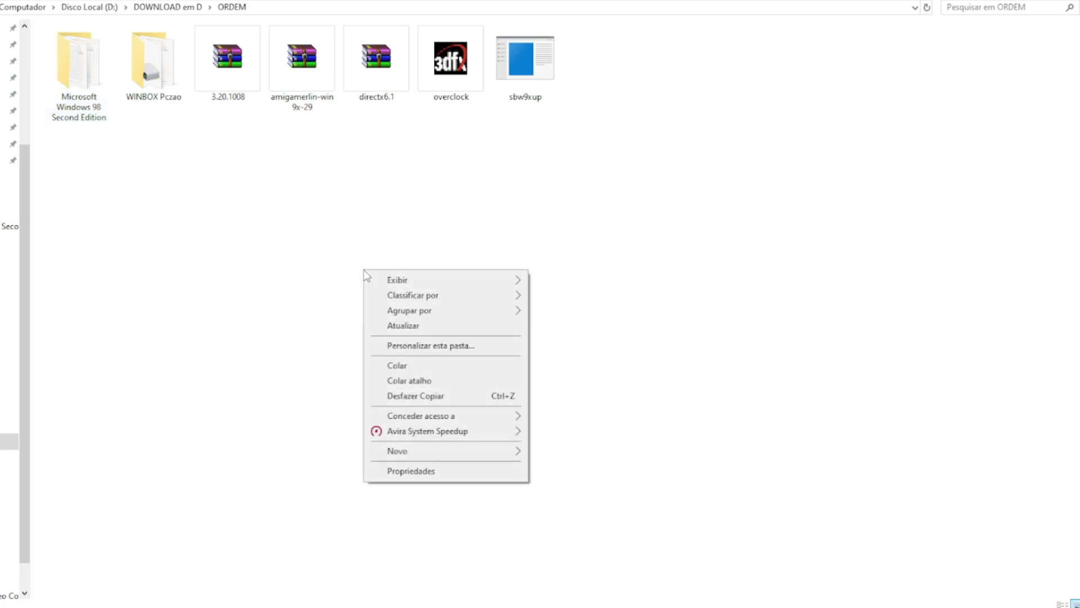
left_click(553, 236)
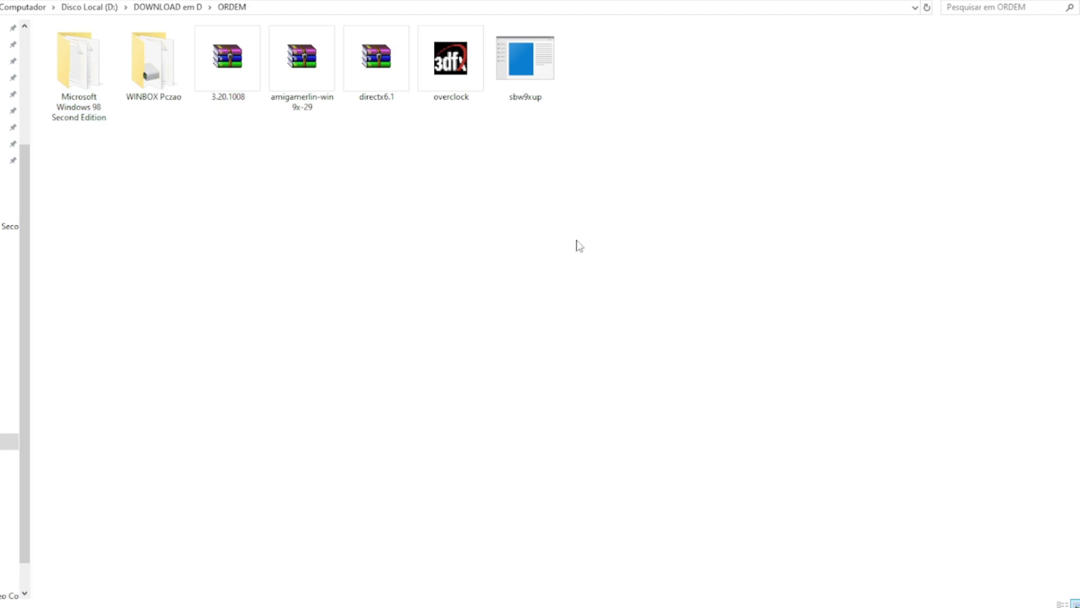
right_click(329, 174)
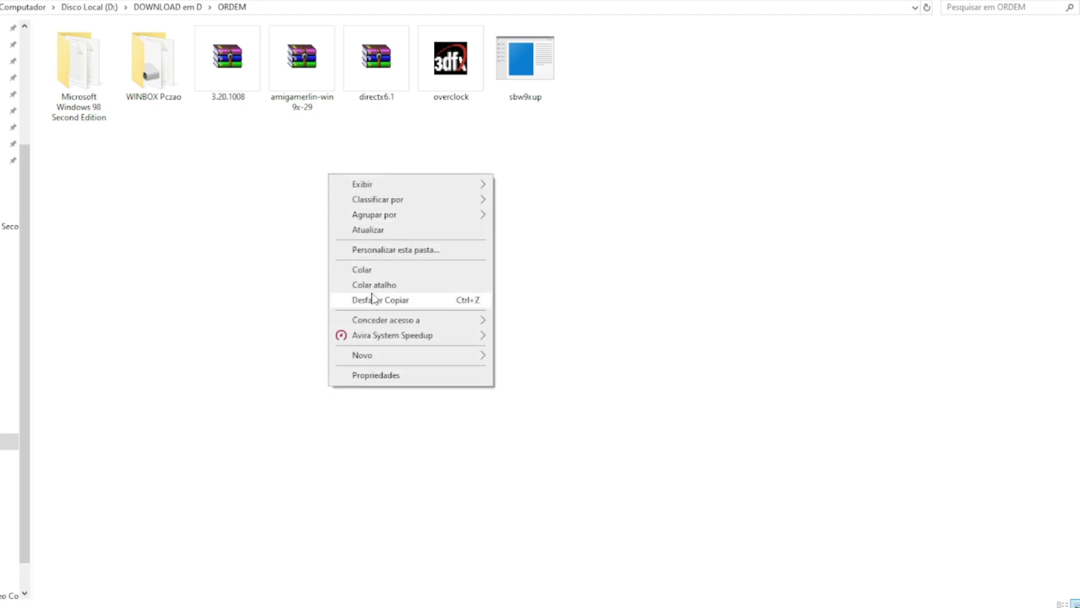
mouse_move(393, 354)
left_click(533, 357)
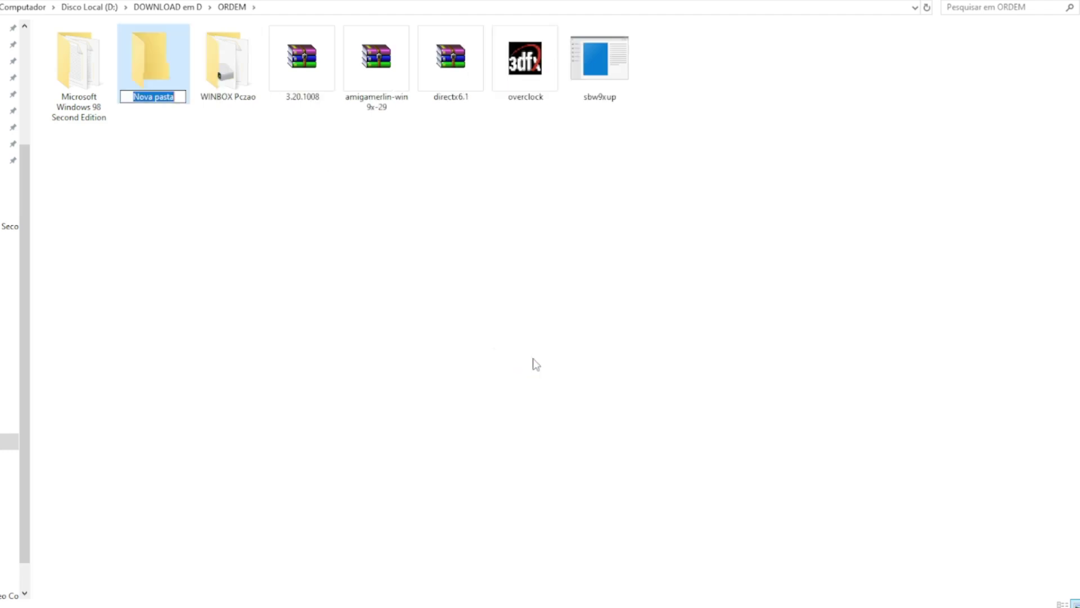
type("Drivers")
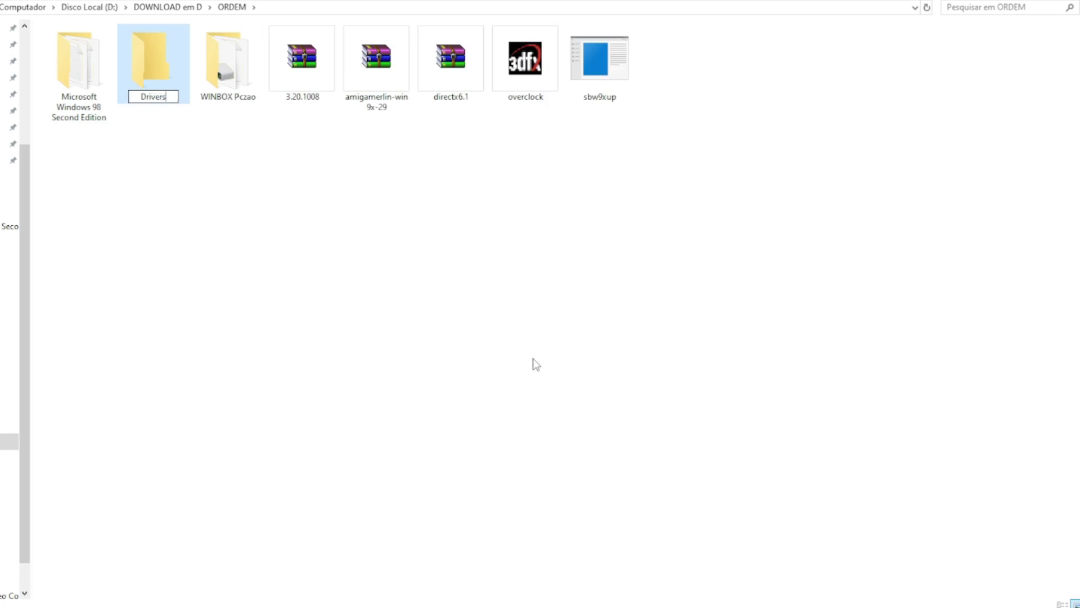
type(" voodoo")
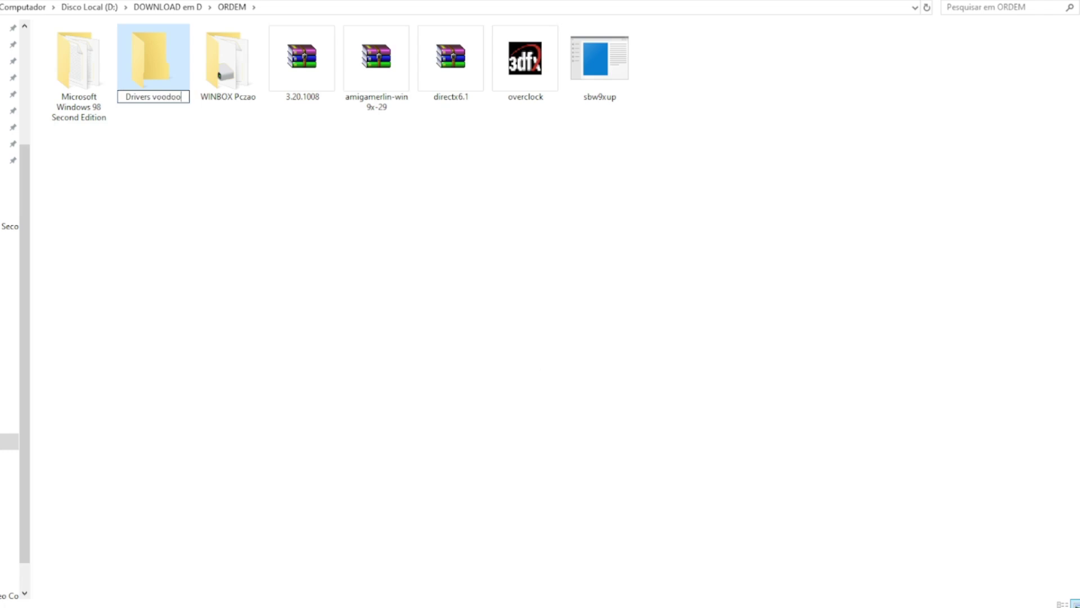
key("Return")
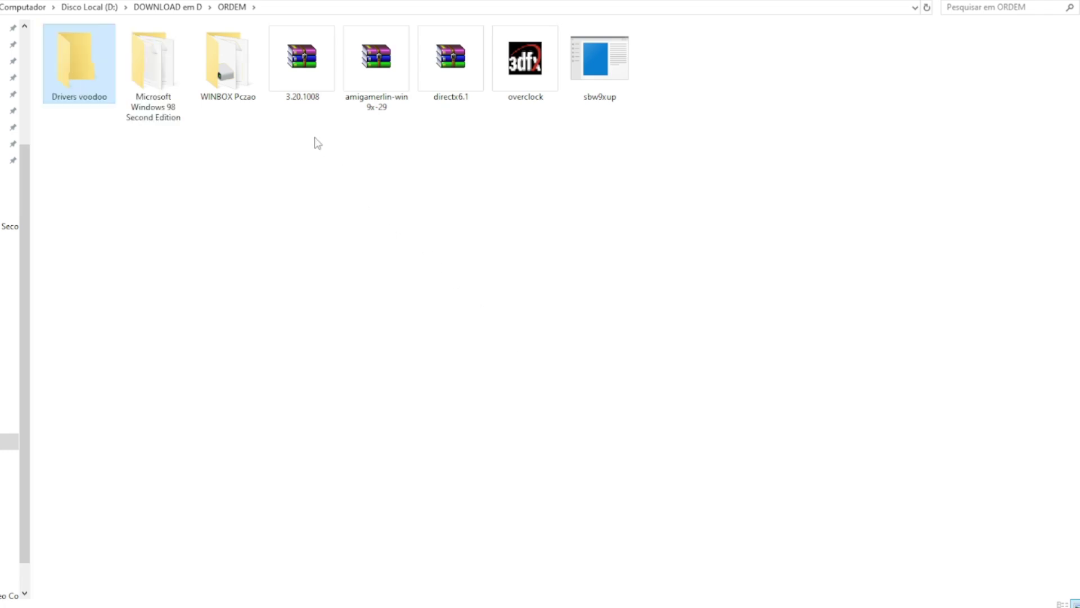
left_click_drag(308, 130, 566, 62)
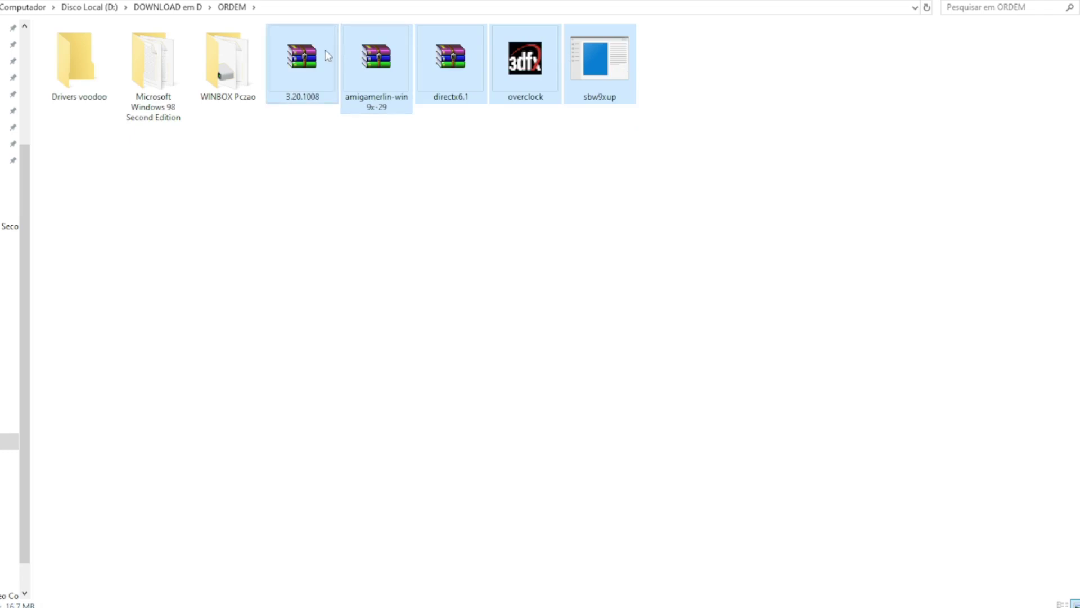
left_click_drag(325, 50, 161, 52)
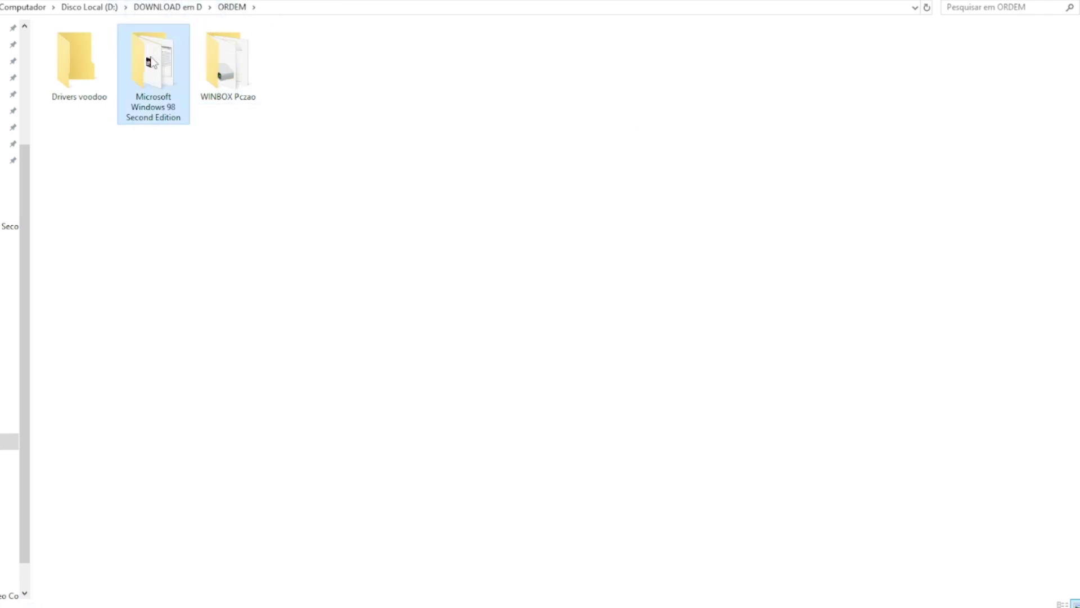
Step: Extract 3.20.1008, amigamerlin-win9x-29 and directx6.1 each into its own folder
double_click(153, 61)
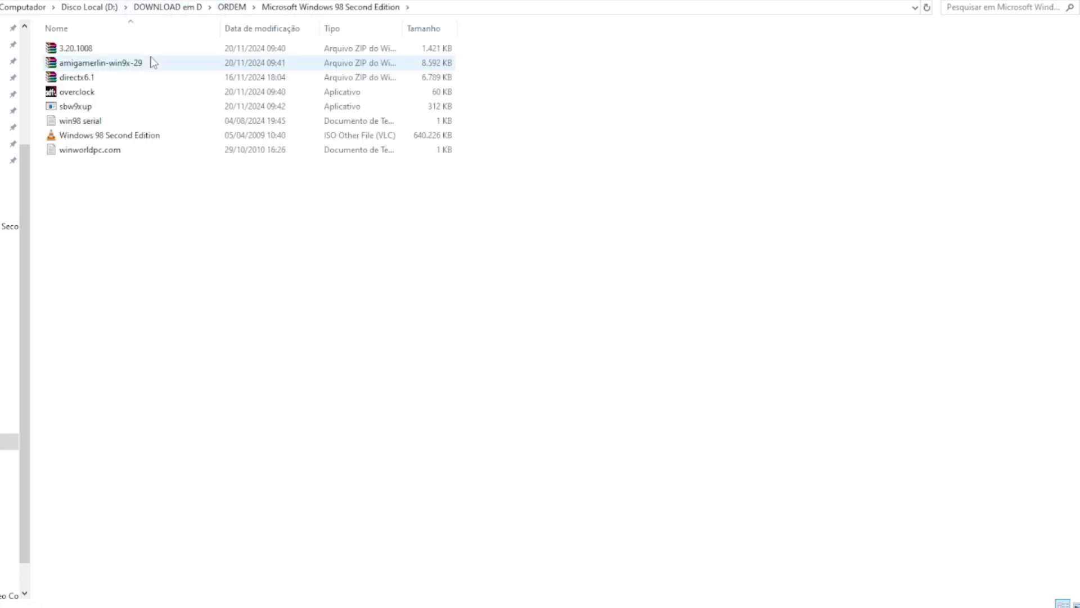
right_click(86, 49)
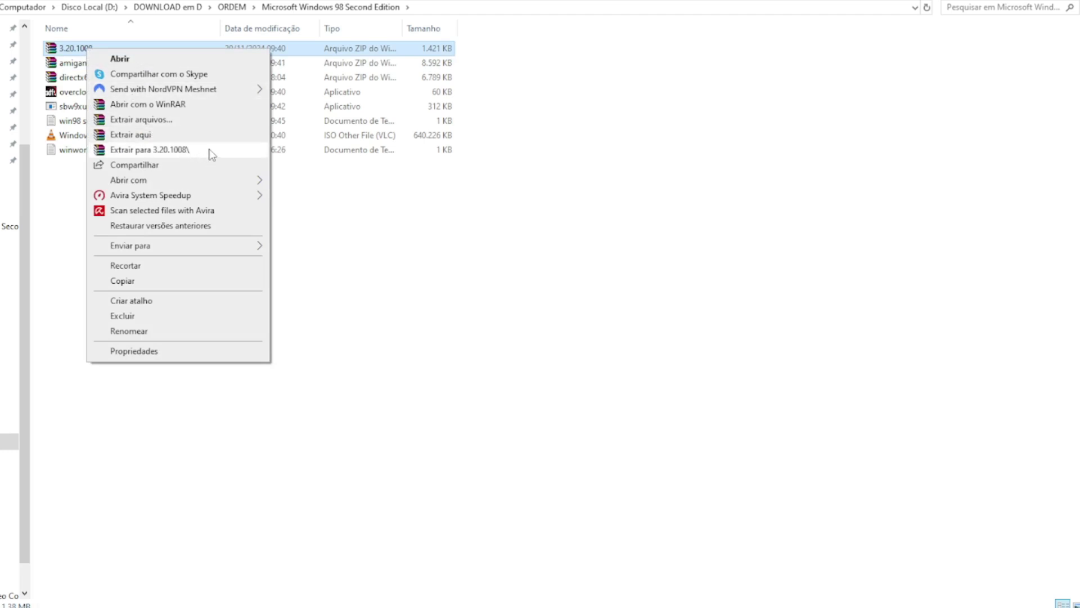
left_click(210, 151)
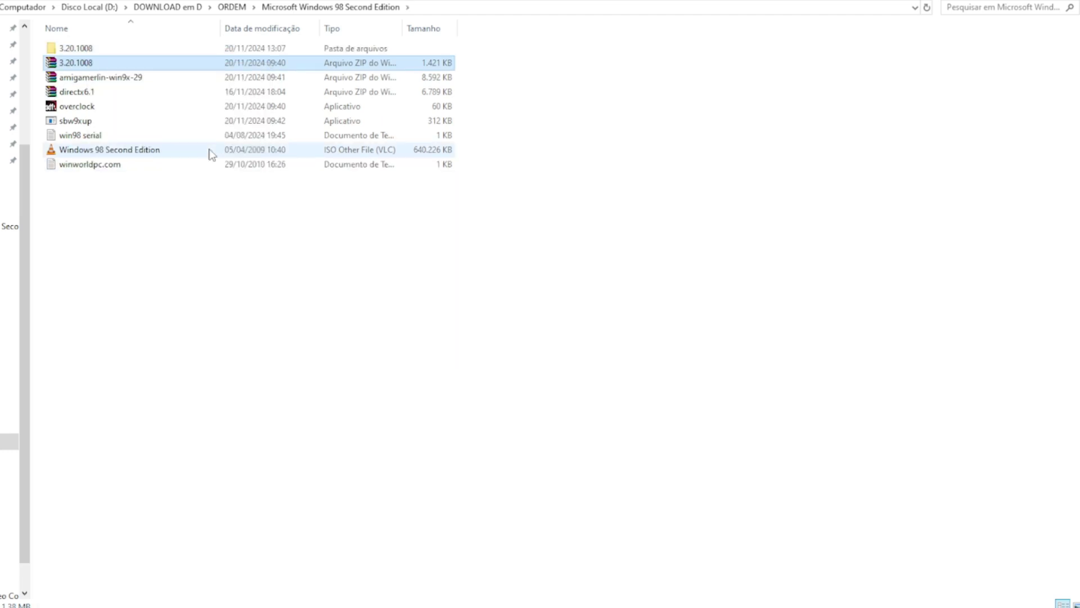
right_click(137, 80)
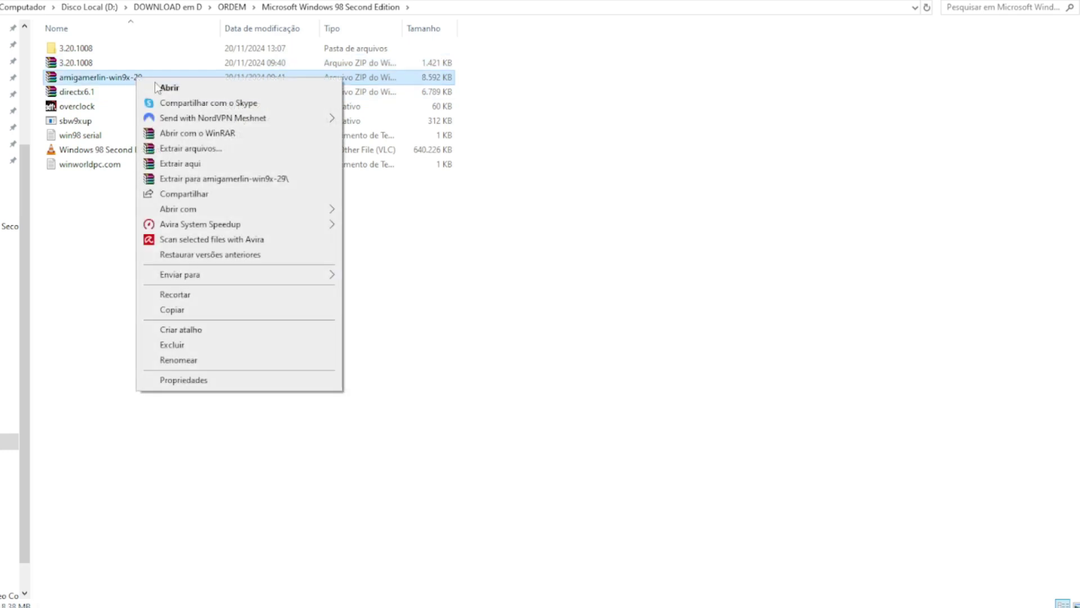
left_click(246, 180)
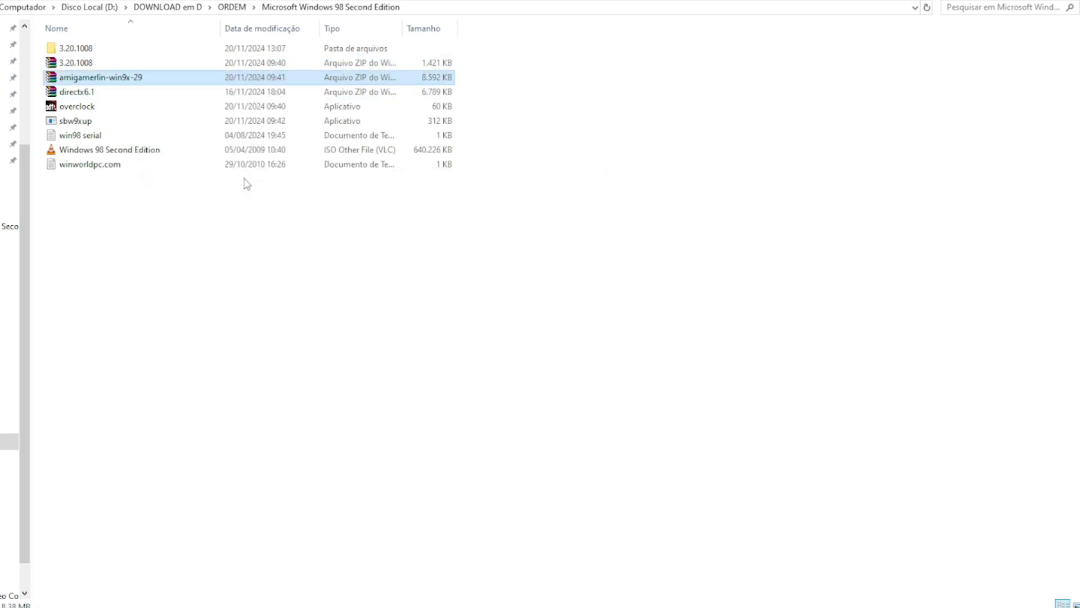
left_click(95, 108)
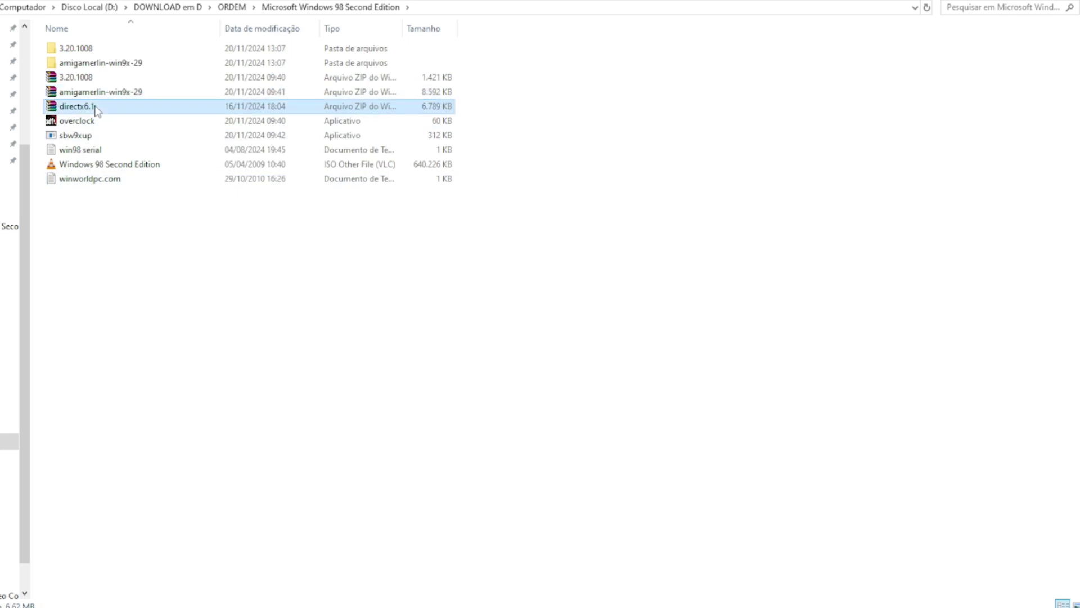
right_click(97, 110)
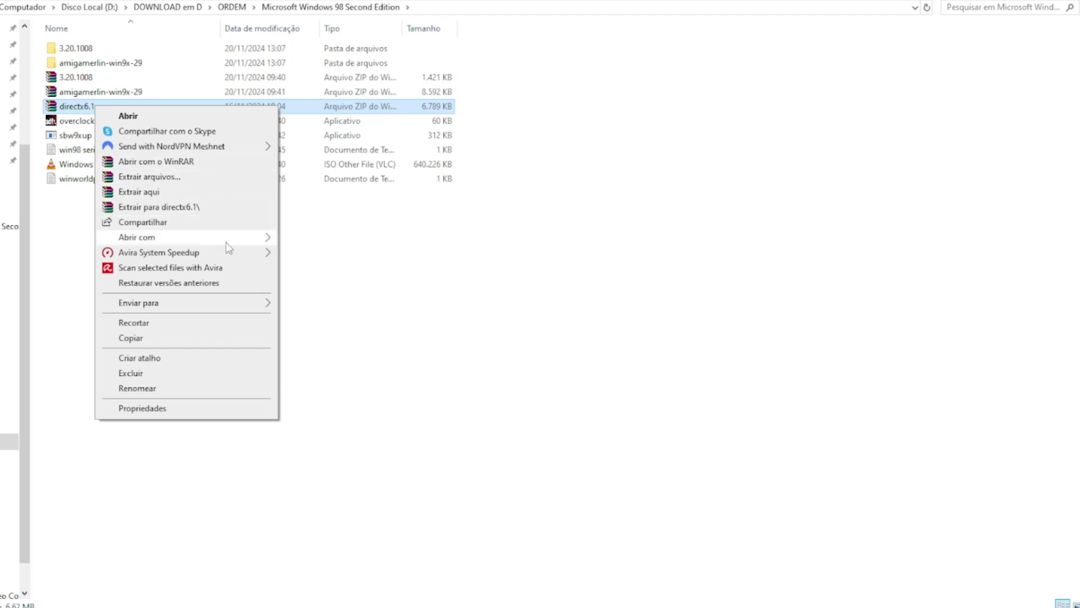
left_click(227, 209)
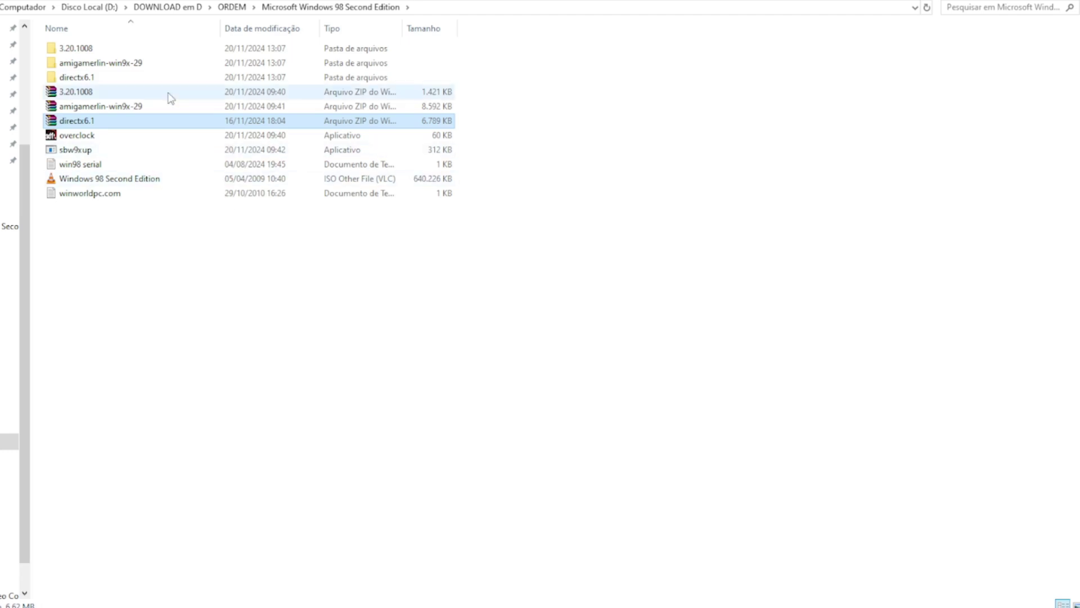
Step: Delete the three ZIP archives and return to ORDEM
left_click_drag(39, 92, 95, 120)
key("Delete")
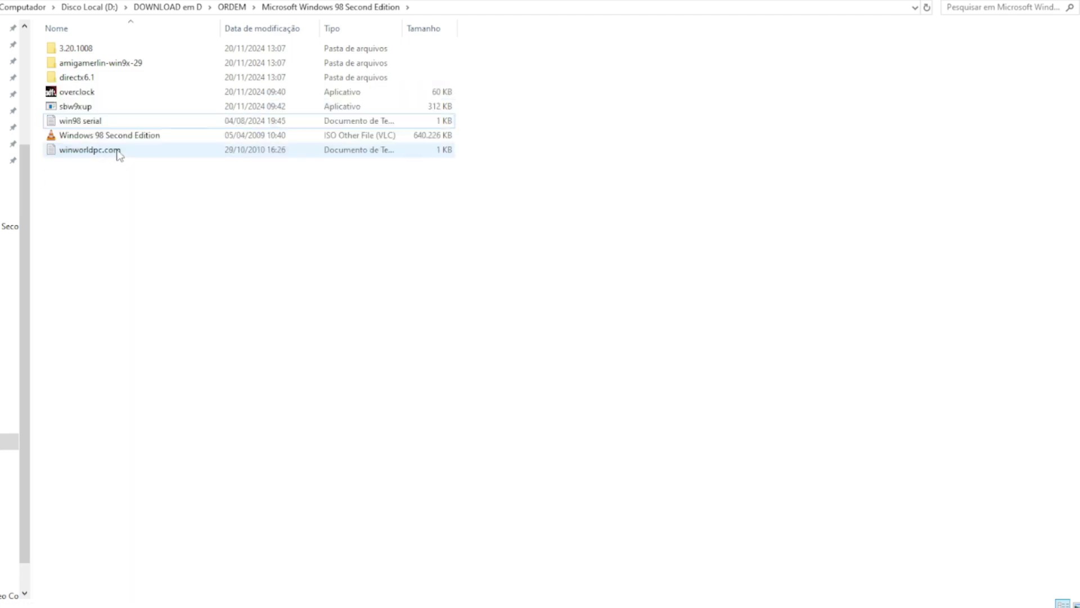
left_click(230, 8)
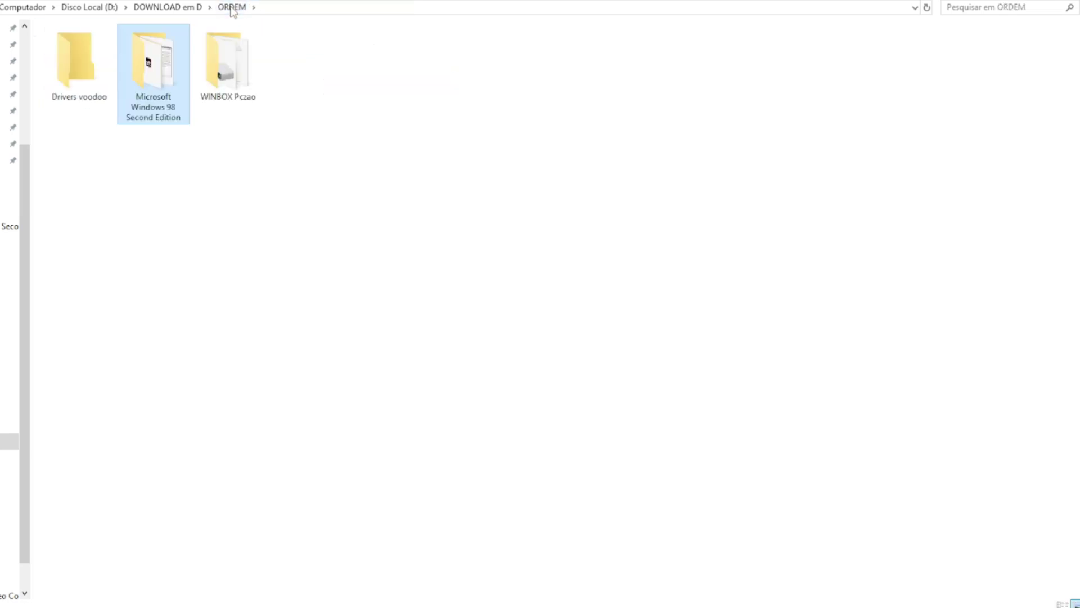
Step: Move win98 serial, the ISO and winworldpc.com into the Drivers voodoo folder
double_click(157, 54)
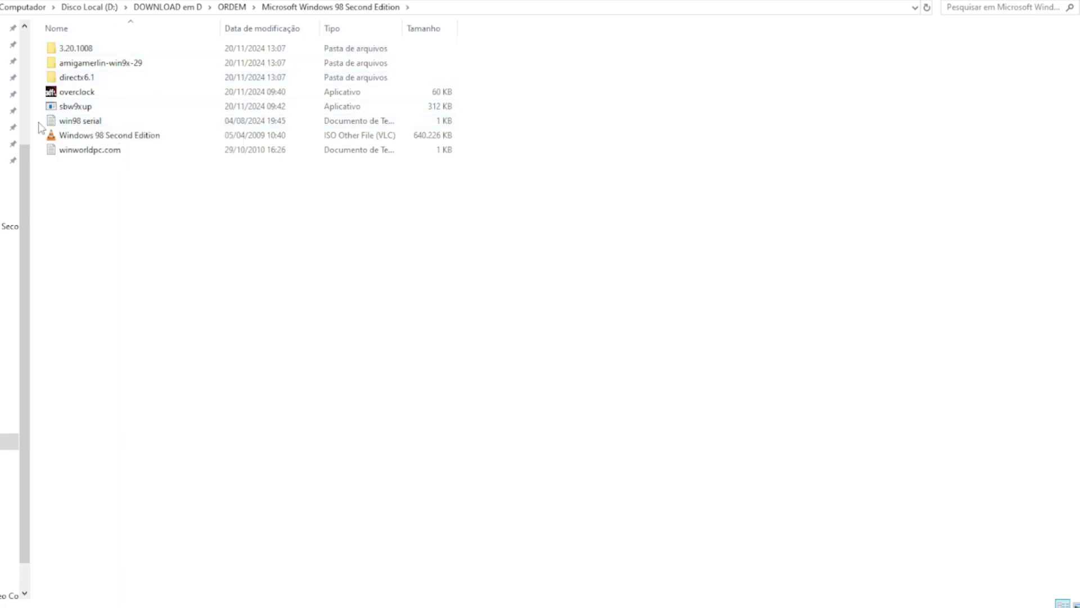
left_click_drag(38, 122, 233, 9)
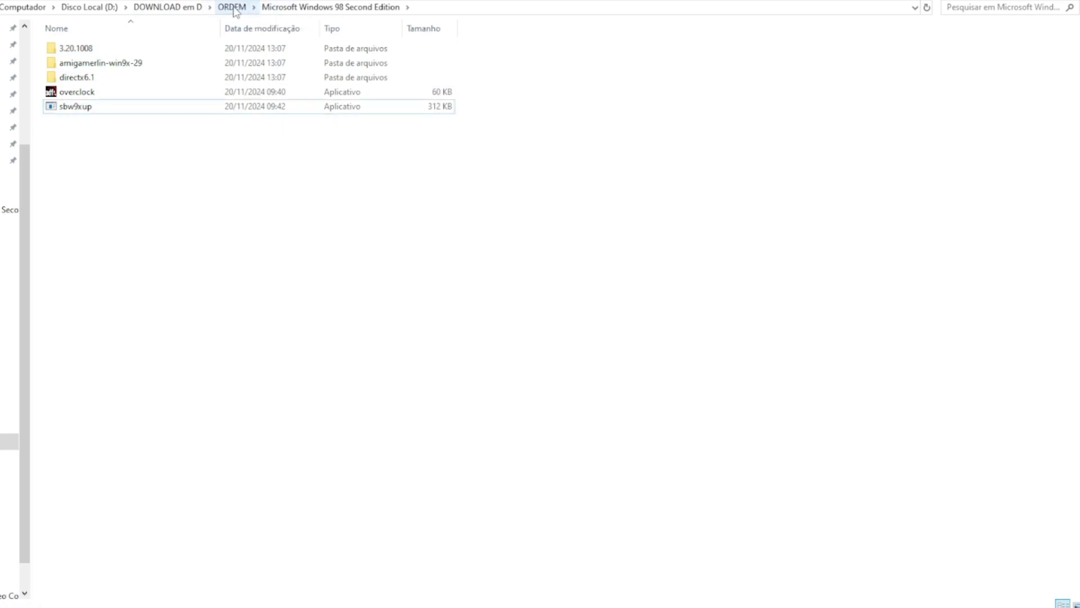
left_click(233, 8)
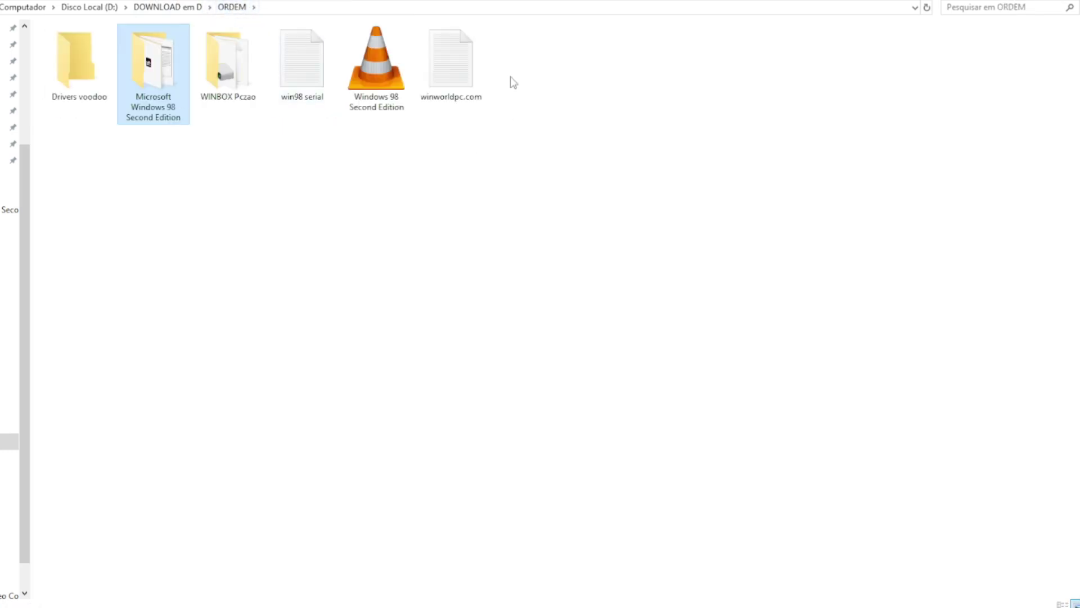
left_click_drag(559, 69, 81, 68)
Step: Rename Drivers voodoo to 'Win 98' and the Windows 98 SE folder to 'Voodoo drivers'
right_click(81, 70)
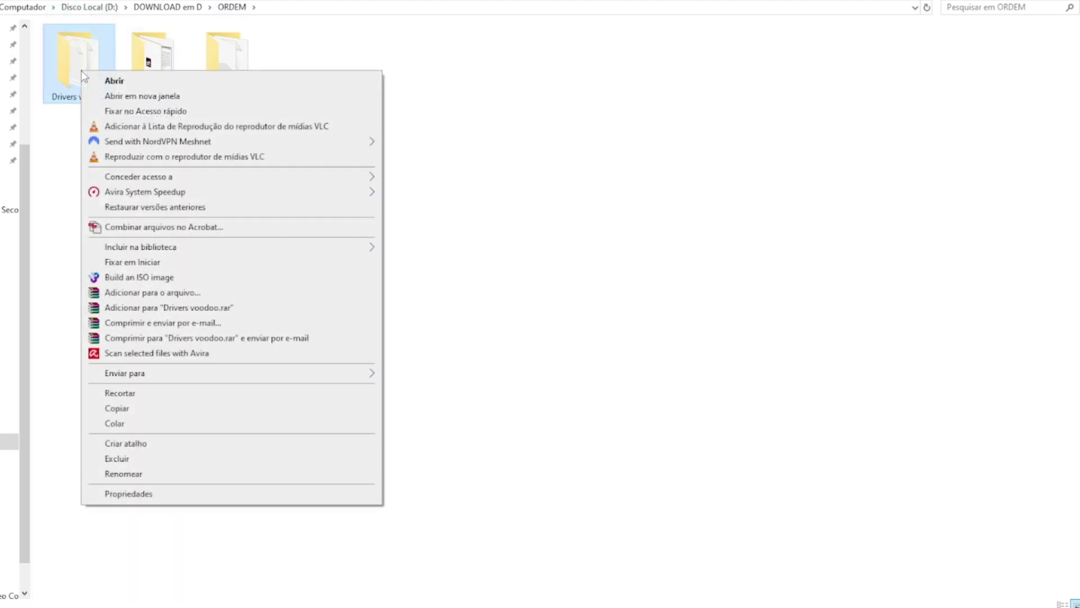
left_click(148, 477)
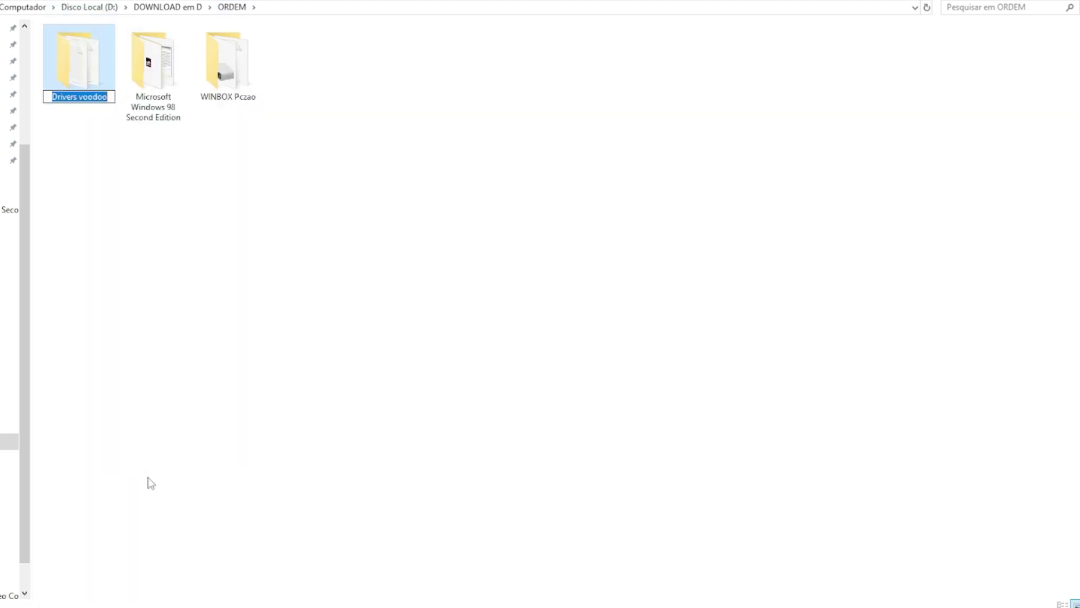
type("Win 98")
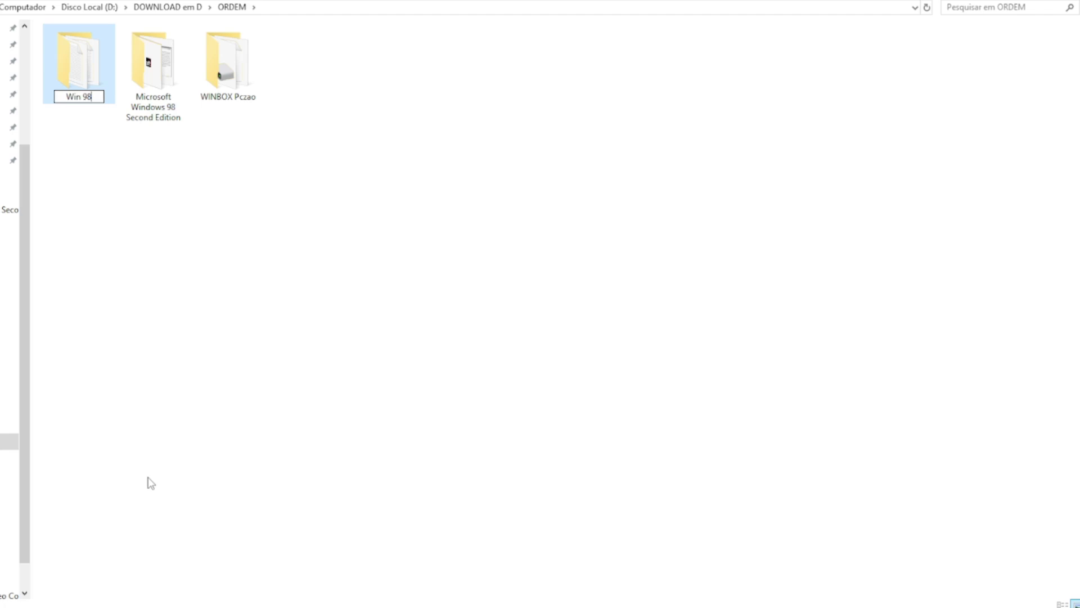
key("Return")
right_click(88, 104)
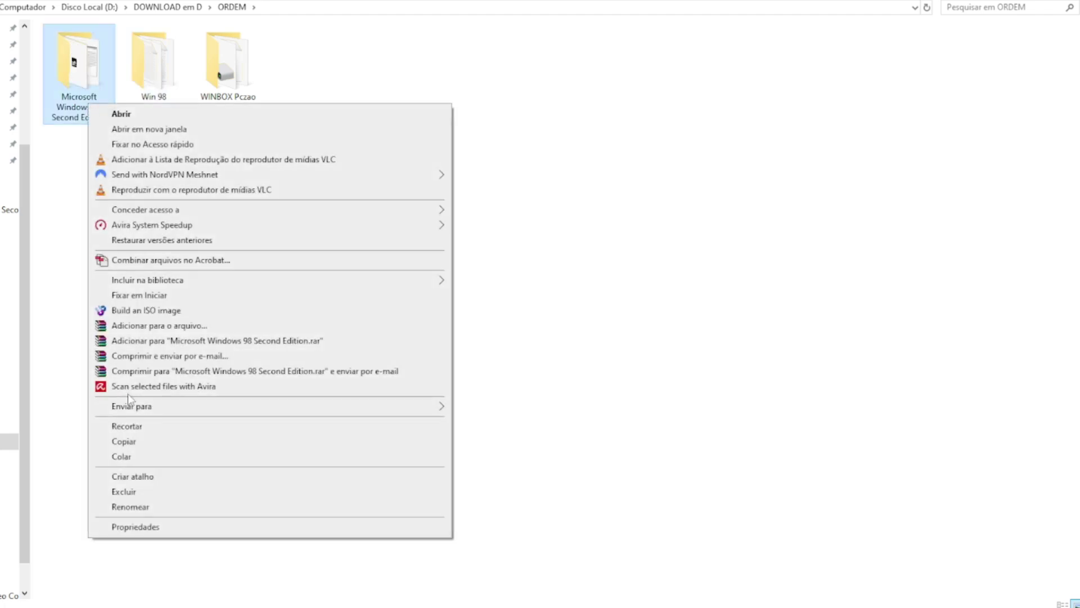
left_click(149, 507)
type("V")
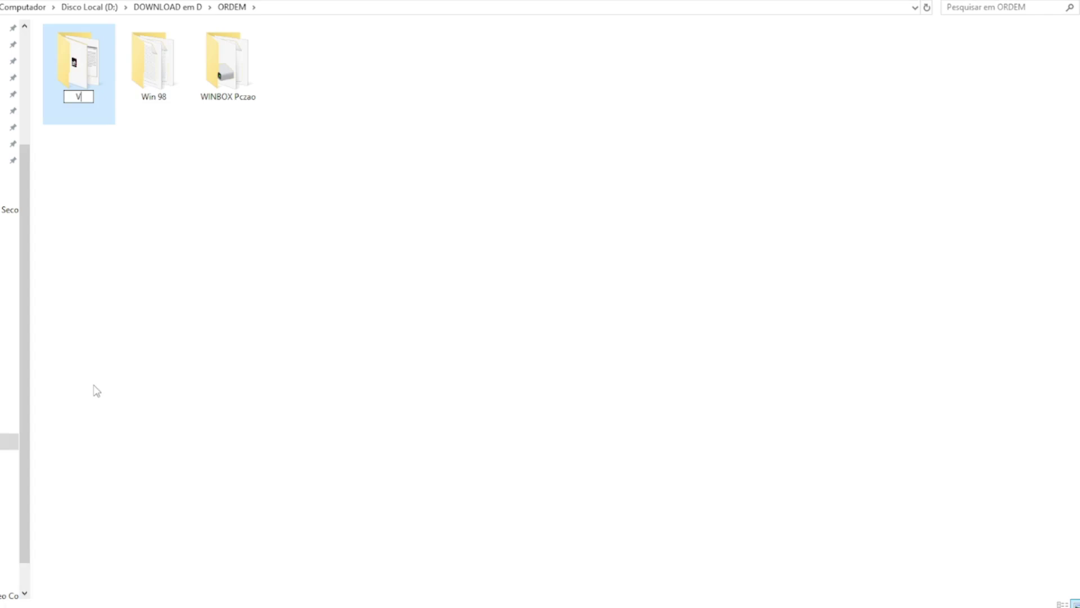
type("oodoo drive")
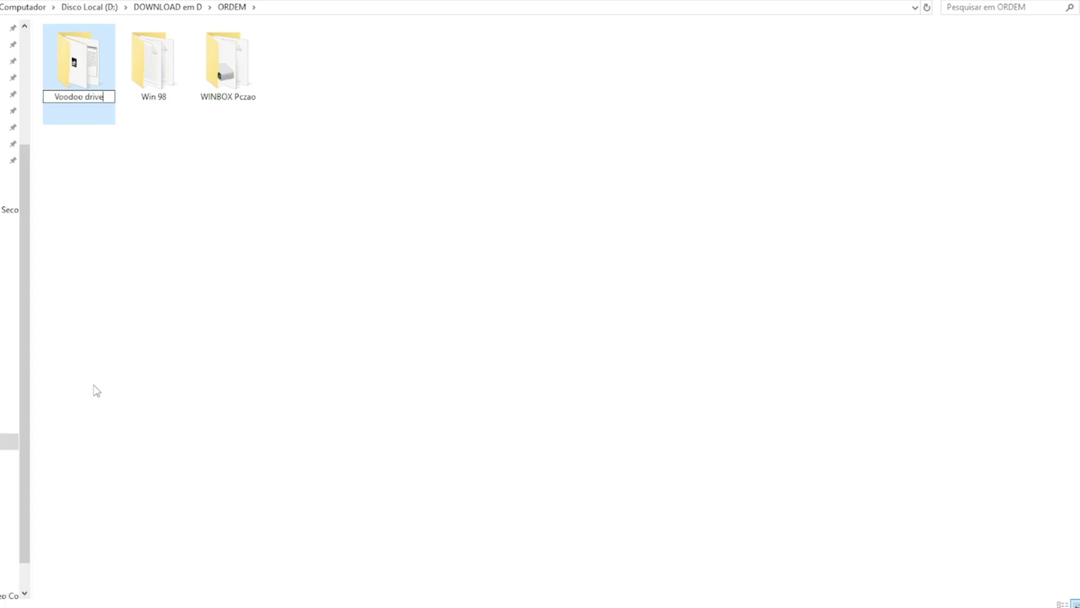
type("rs")
key("Return")
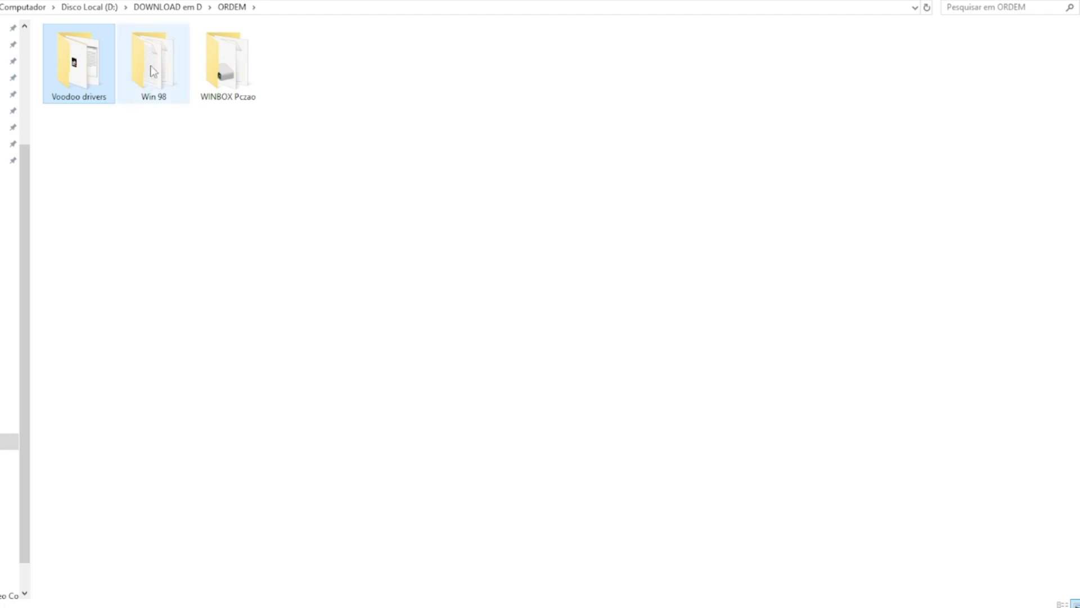
Step: Check both renamed folders' contents and copy the Voodoo drivers folder
double_click(152, 70)
key("alt+Left")
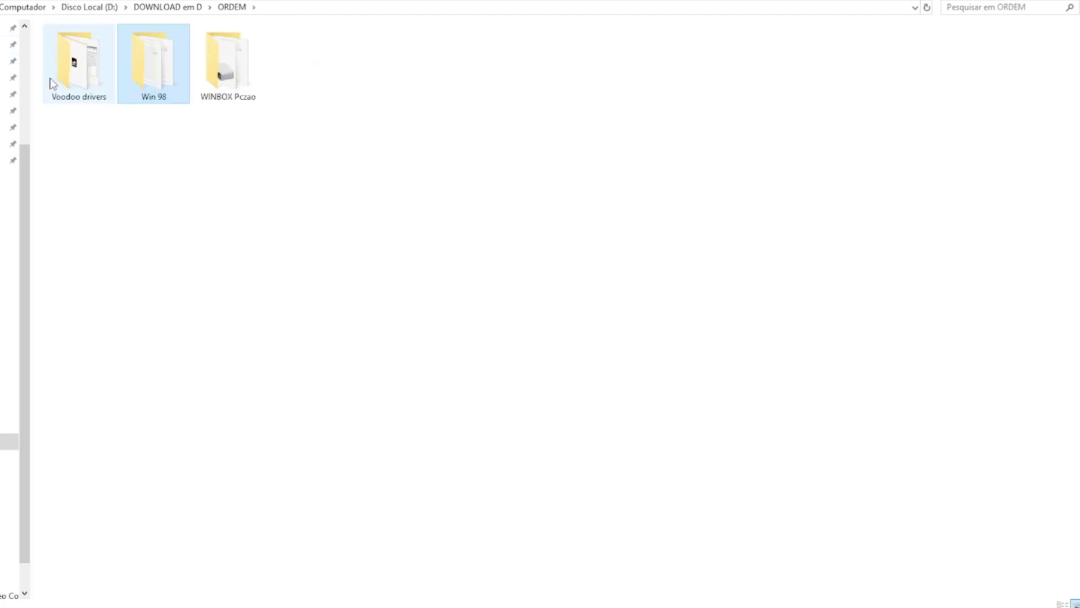
double_click(49, 85)
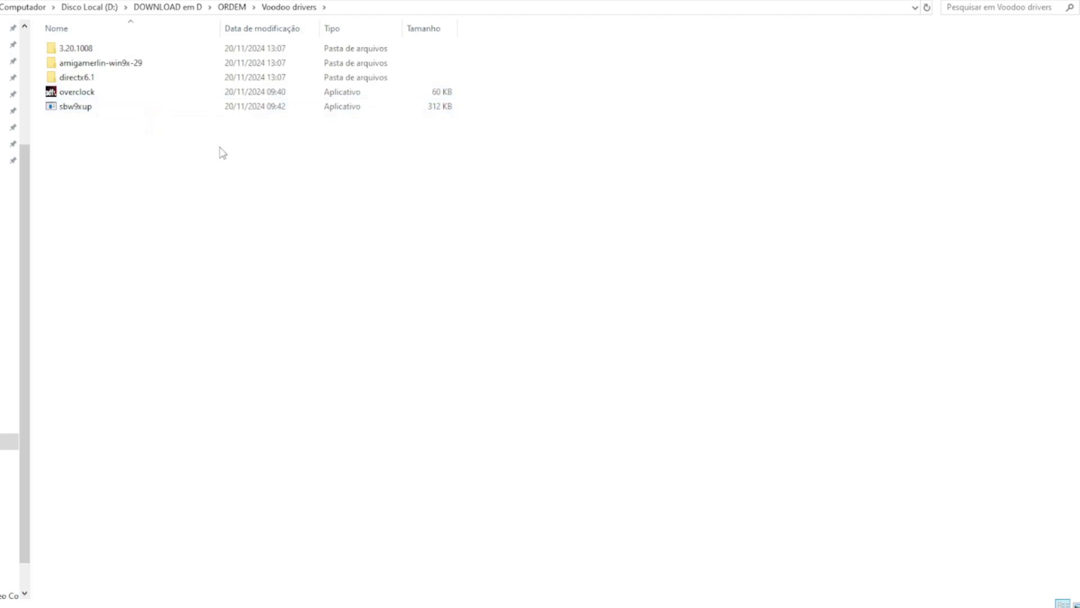
key("alt+Left")
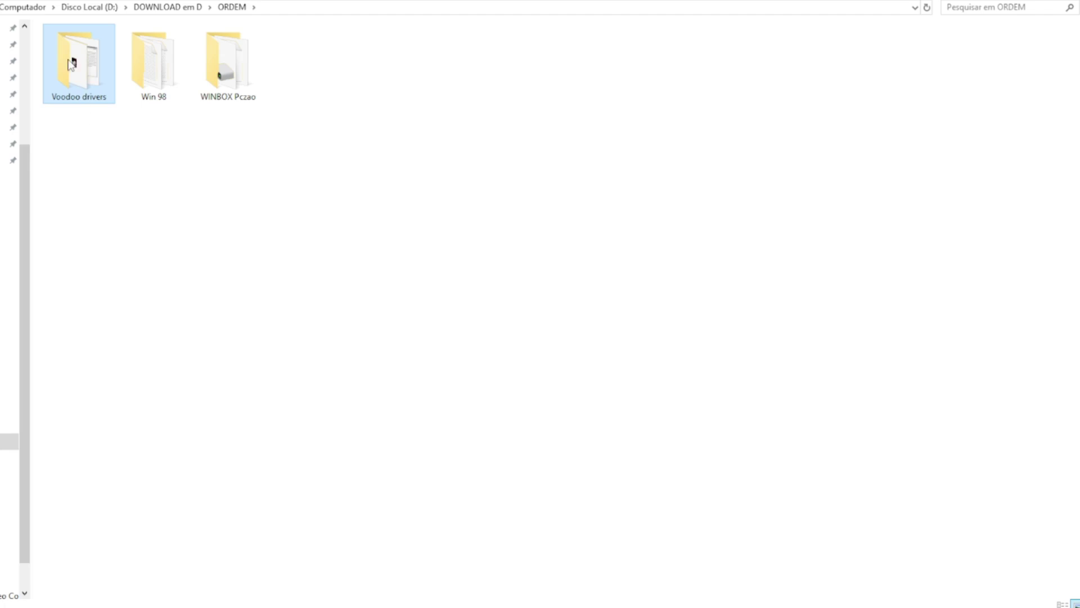
right_click(71, 58)
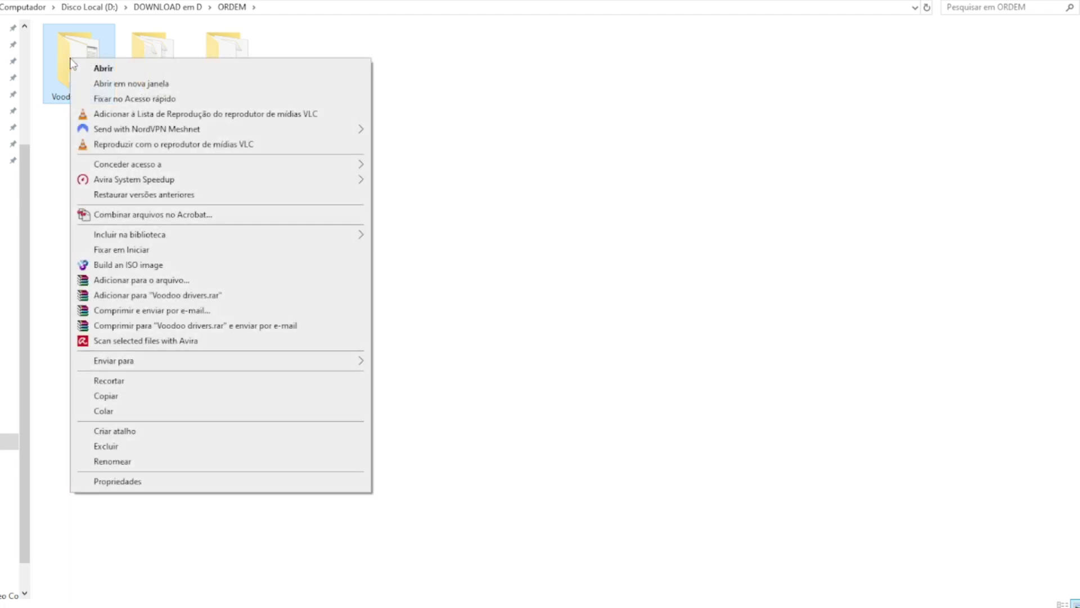
left_click(127, 397)
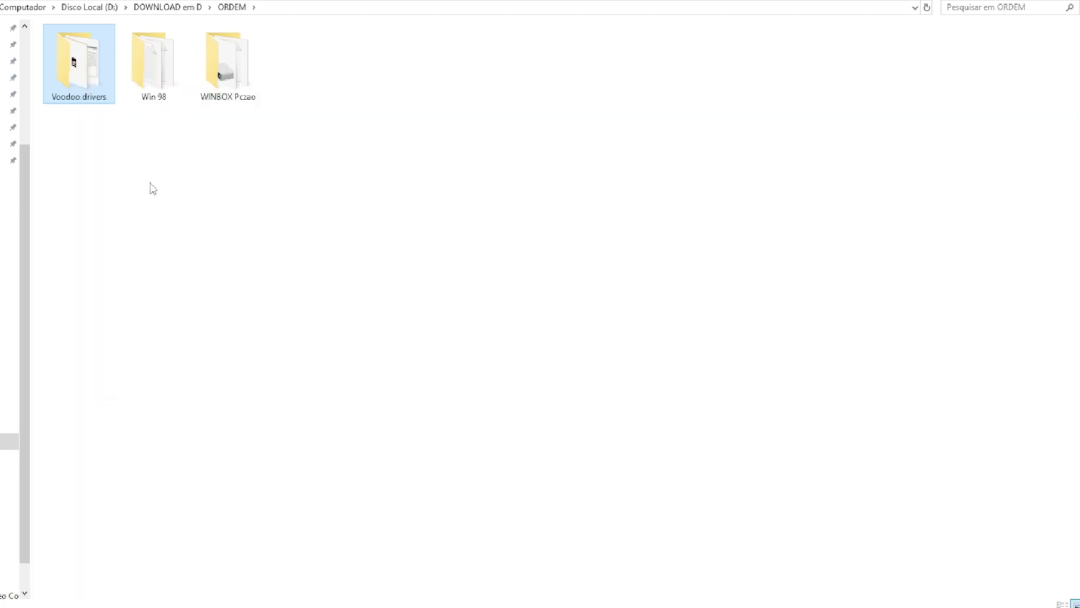
Step: Mount the Durao disk image from WINBOX Pczao as drive F:
left_click(223, 63)
double_click(221, 62)
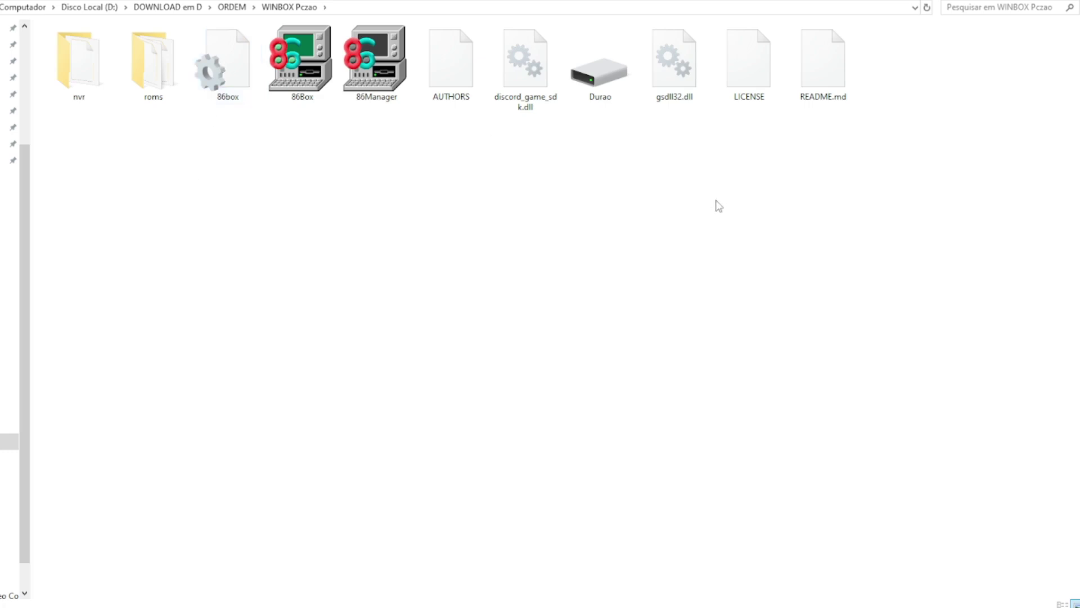
mouse_move(599, 79)
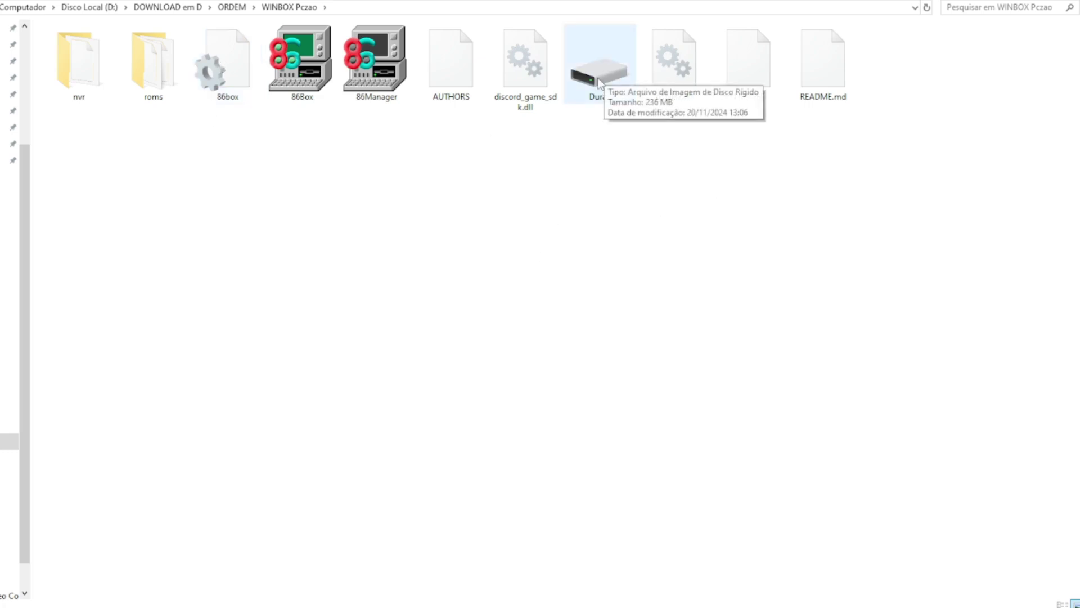
right_click(598, 79)
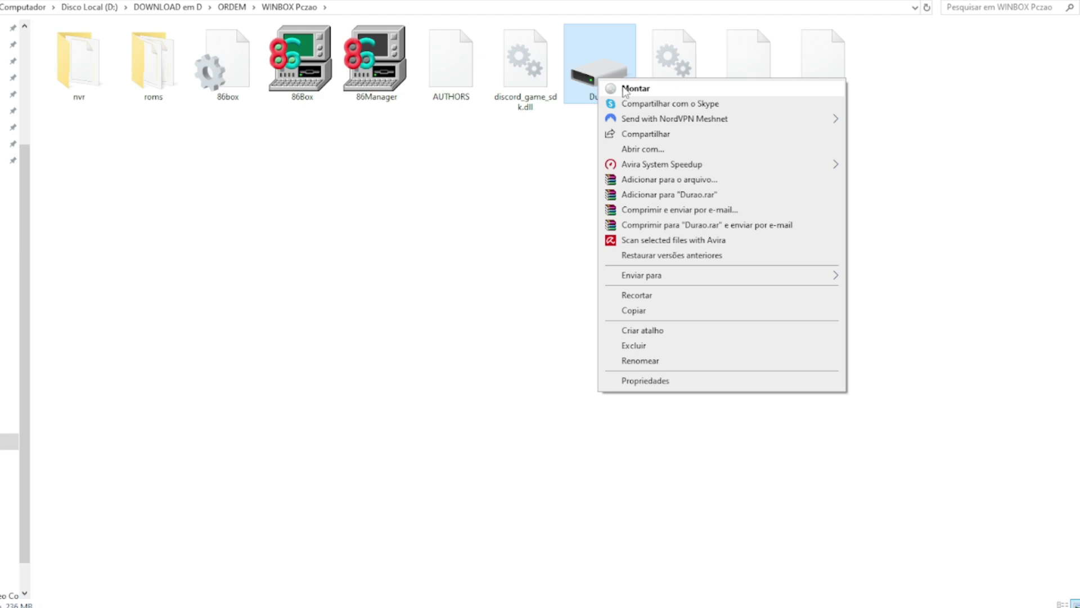
left_click(625, 90)
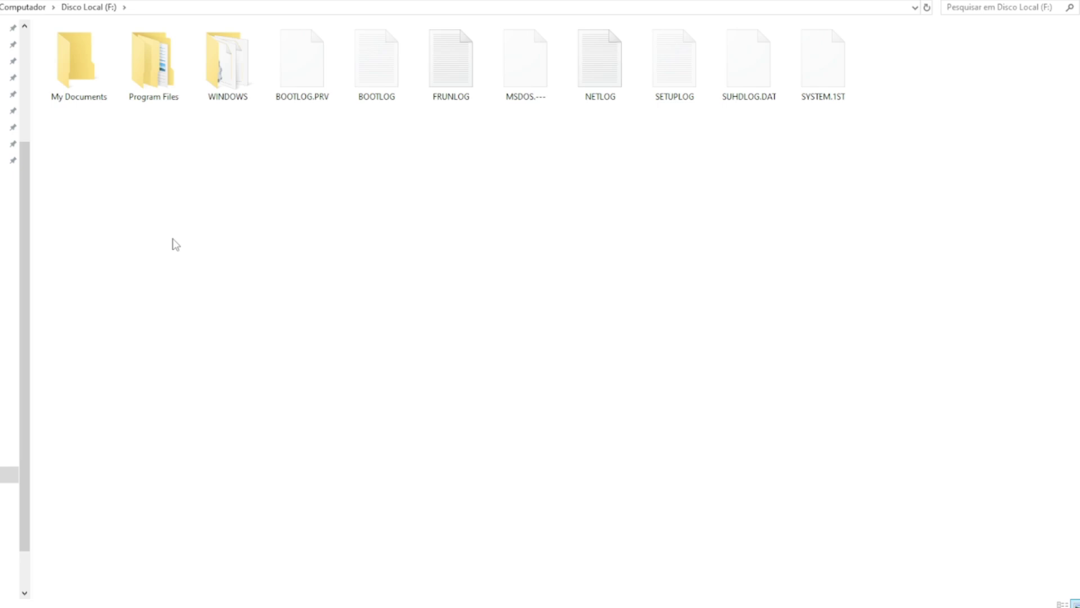
Step: Paste the Voodoo drivers folder onto drive F:
key("ctrl+v")
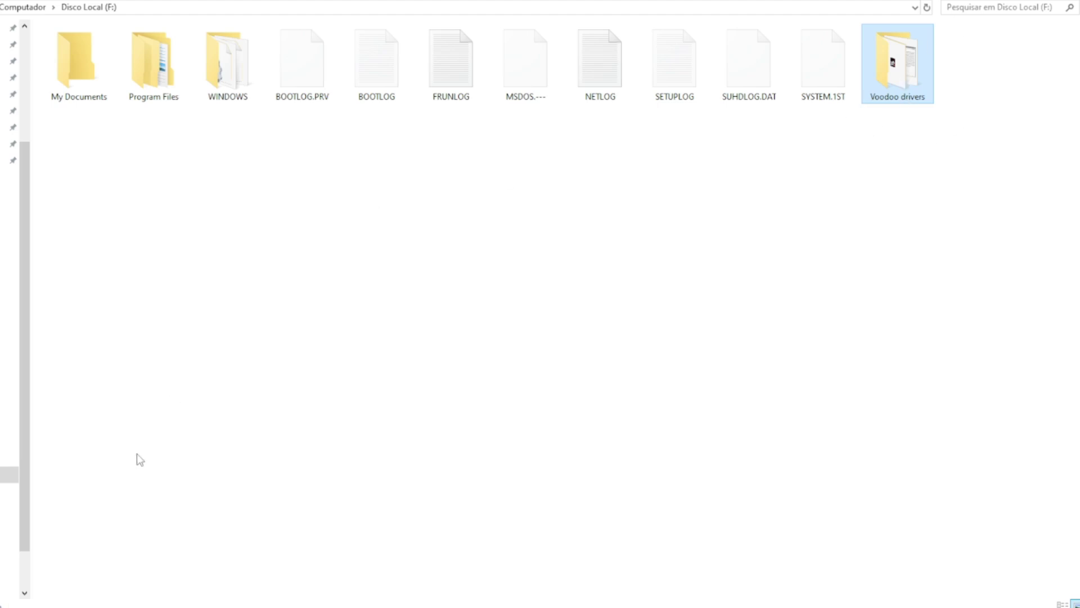
right_click(4, 481)
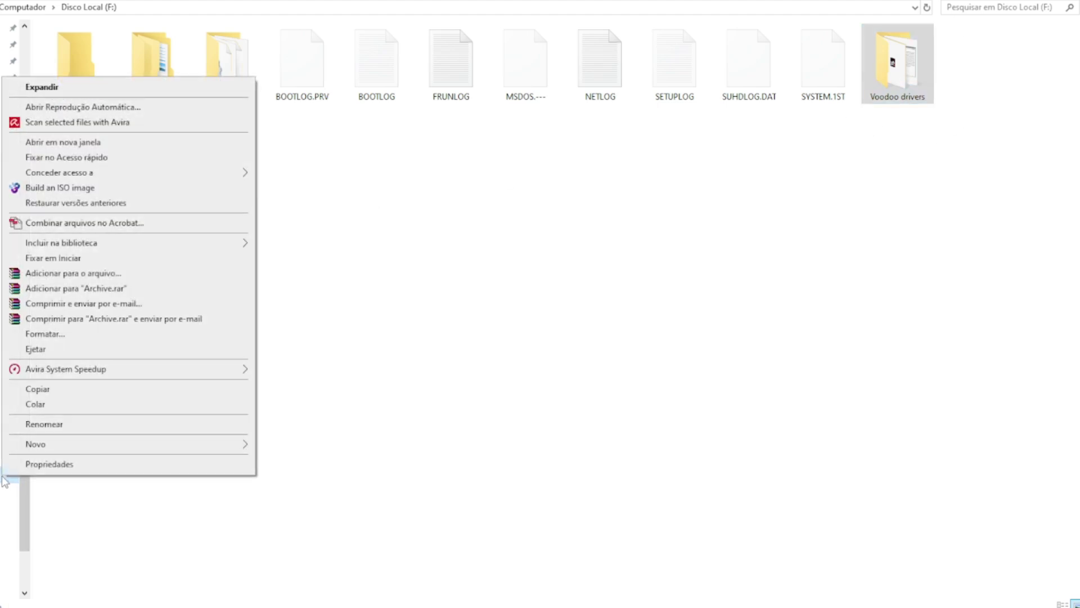
left_click(102, 483)
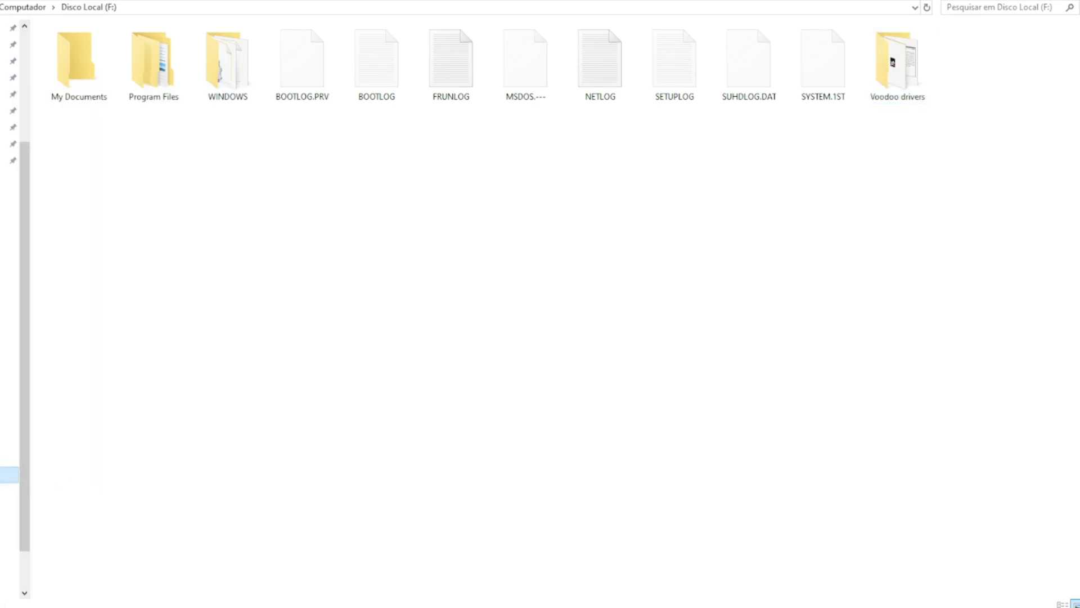
left_click(524, 61)
Step: Launch 86Box from the WINBOX Pczao folder to boot the Windows 98 guest
right_click(8, 474)
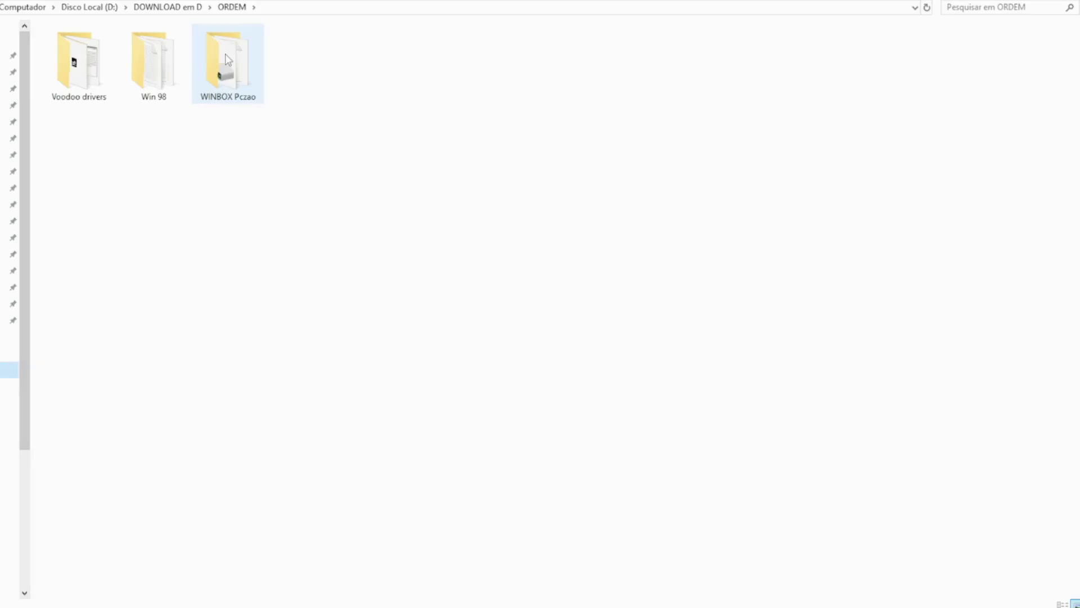
left_click(227, 60)
double_click(227, 60)
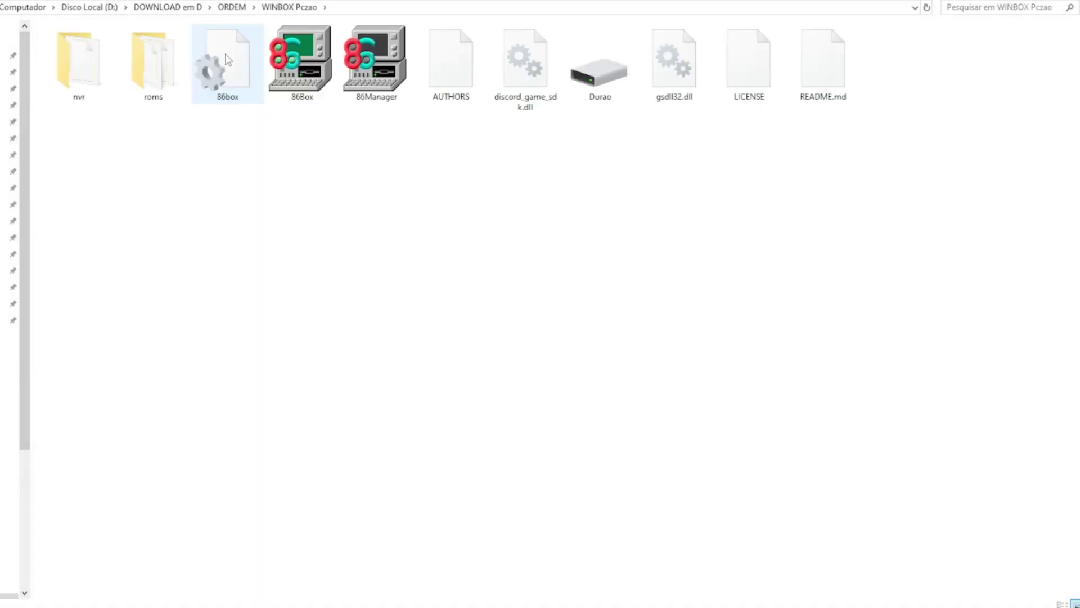
double_click(302, 83)
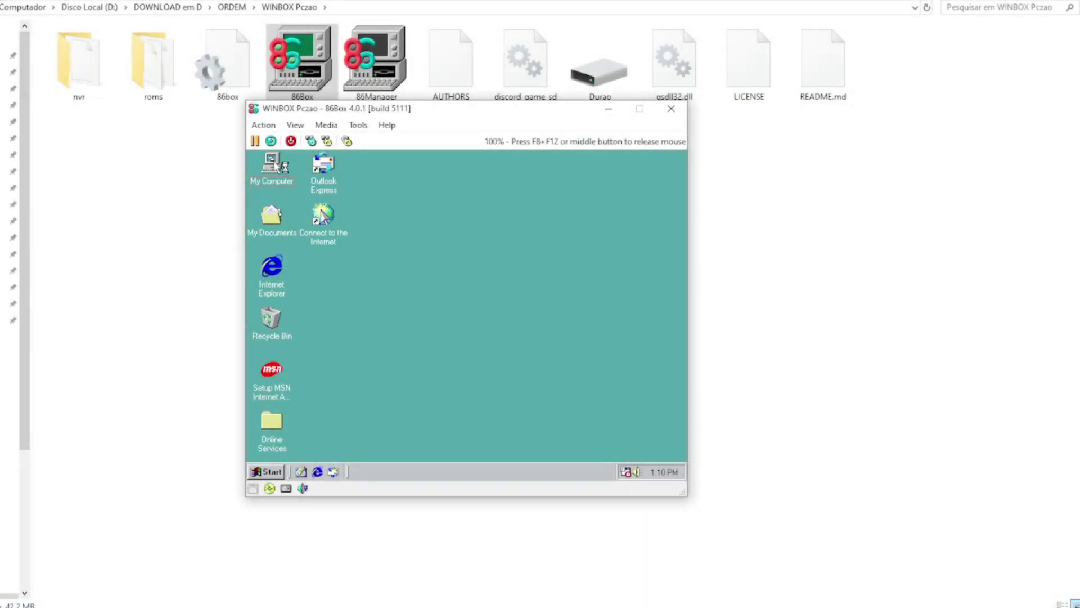
Step: Open My Computer in the guest, shift its window right, and open drive C:
double_click(279, 182)
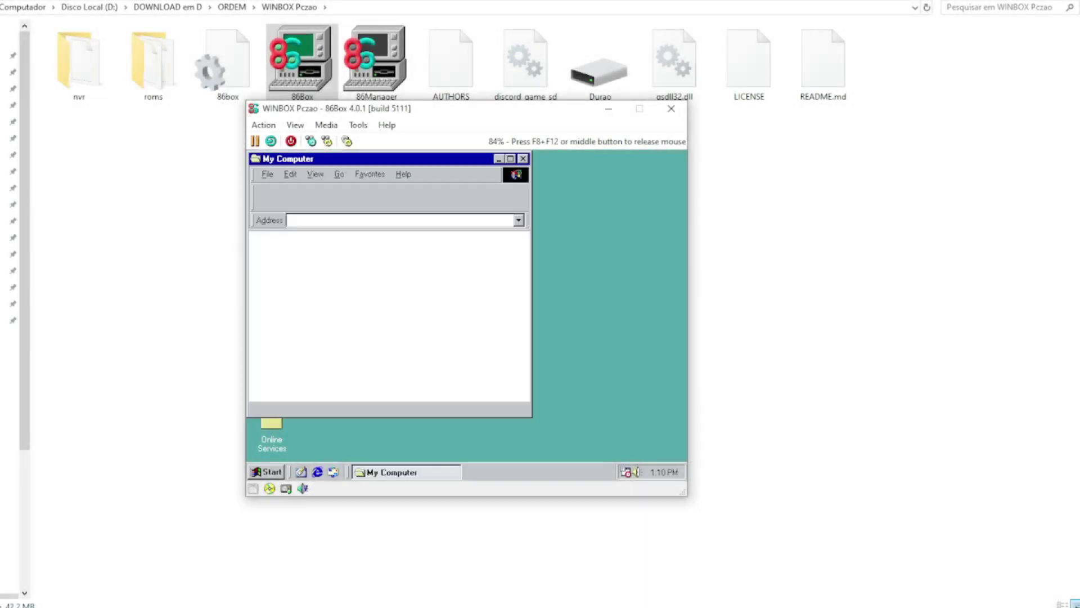
left_click_drag(422, 165, 509, 165)
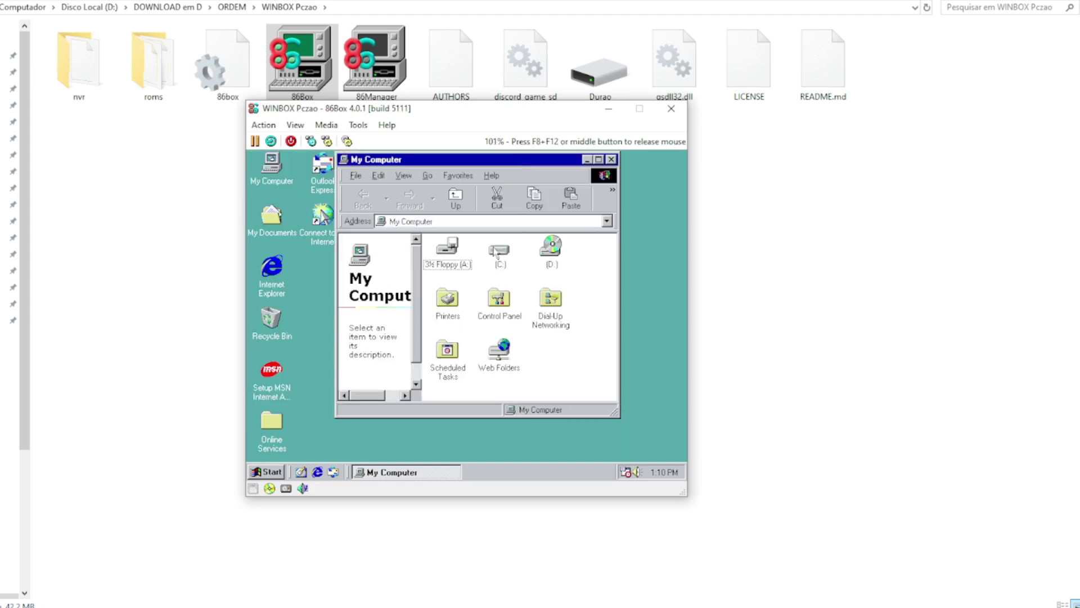
double_click(494, 250)
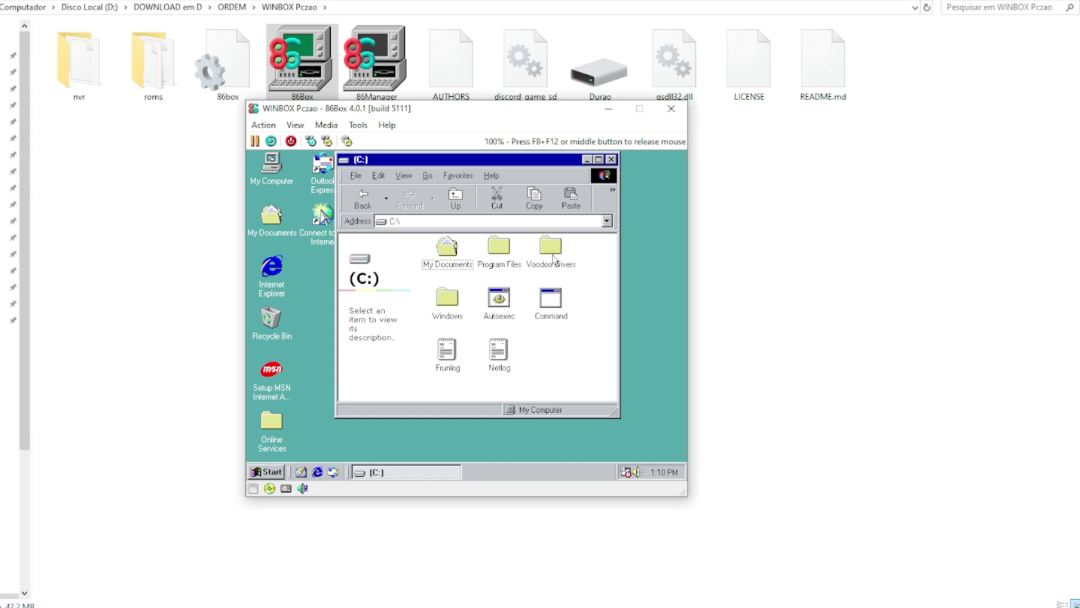
right_click(273, 166)
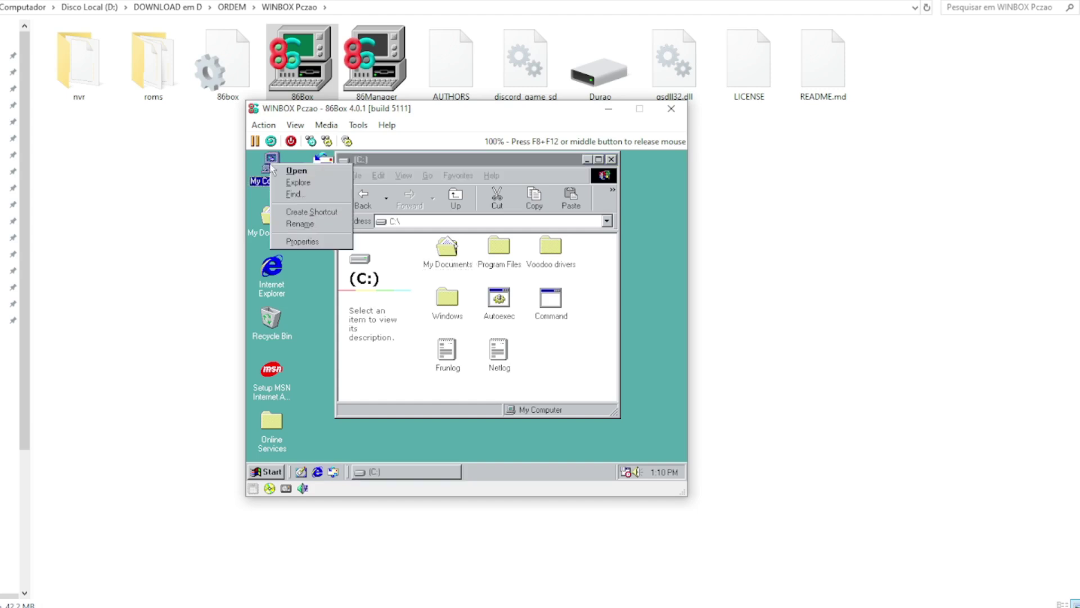
left_click(302, 242)
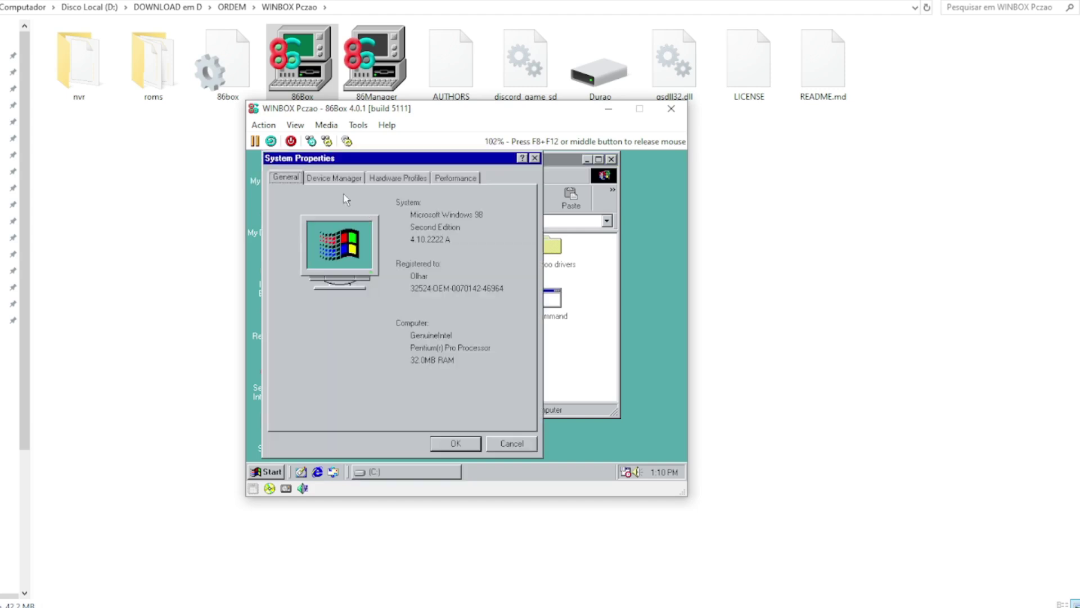
left_click(345, 185)
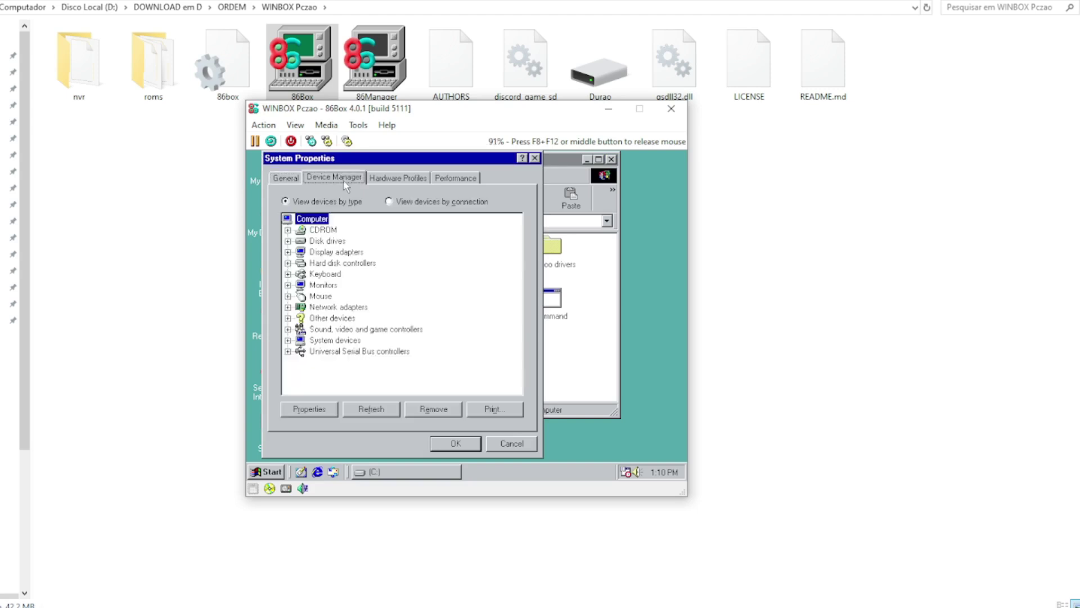
left_click(383, 179)
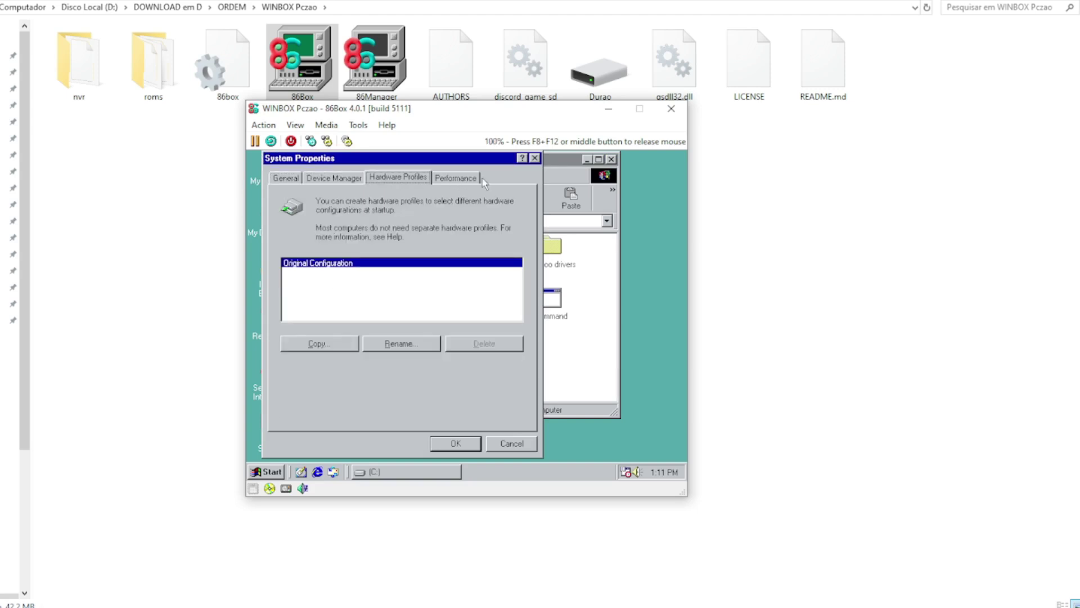
left_click(467, 179)
left_click(287, 179)
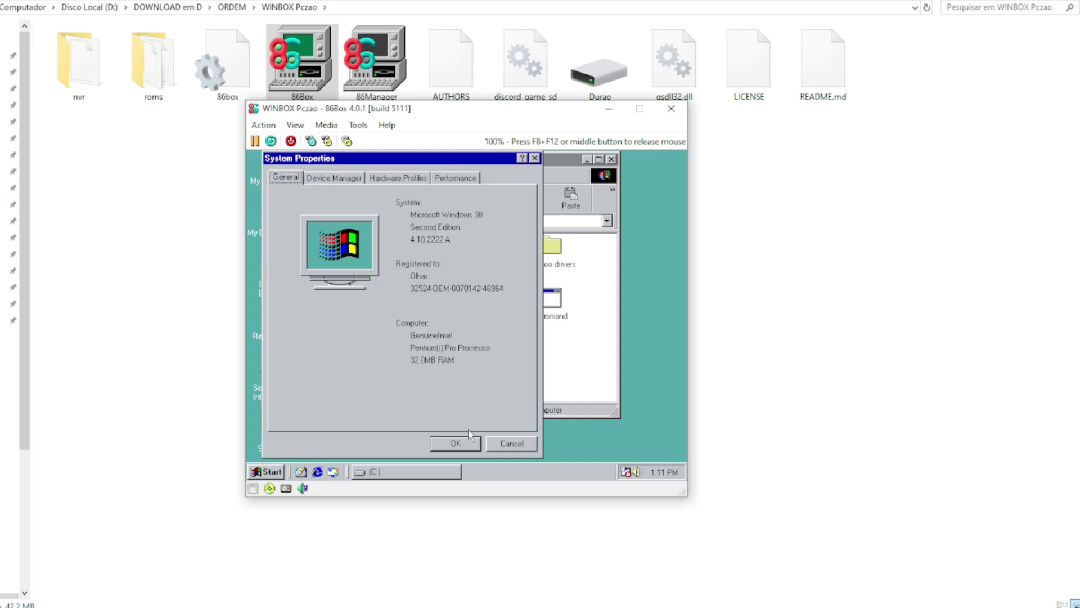
left_click(455, 444)
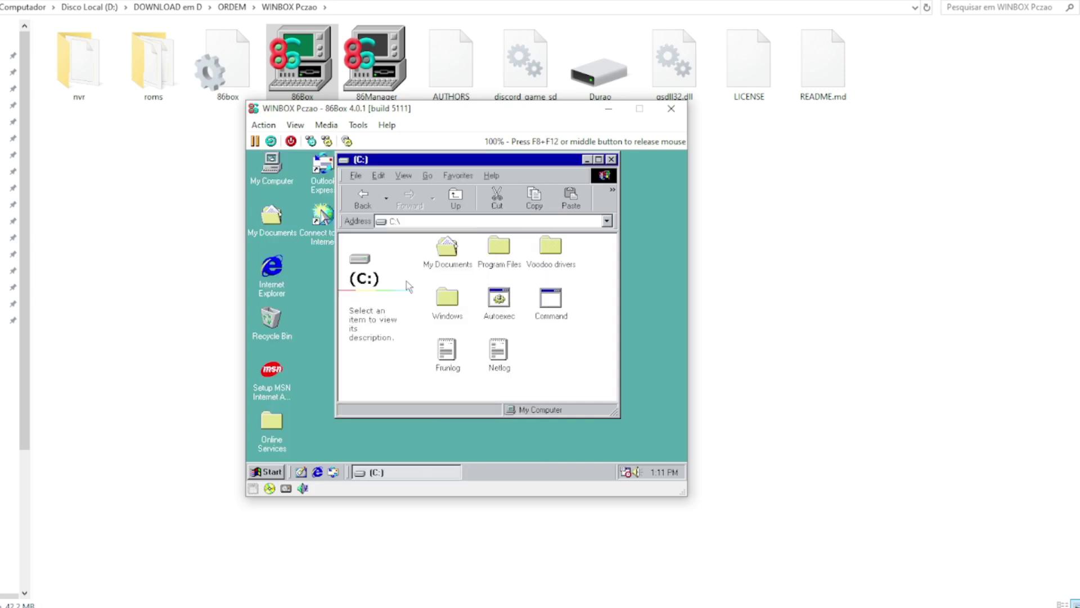
left_click(363, 197)
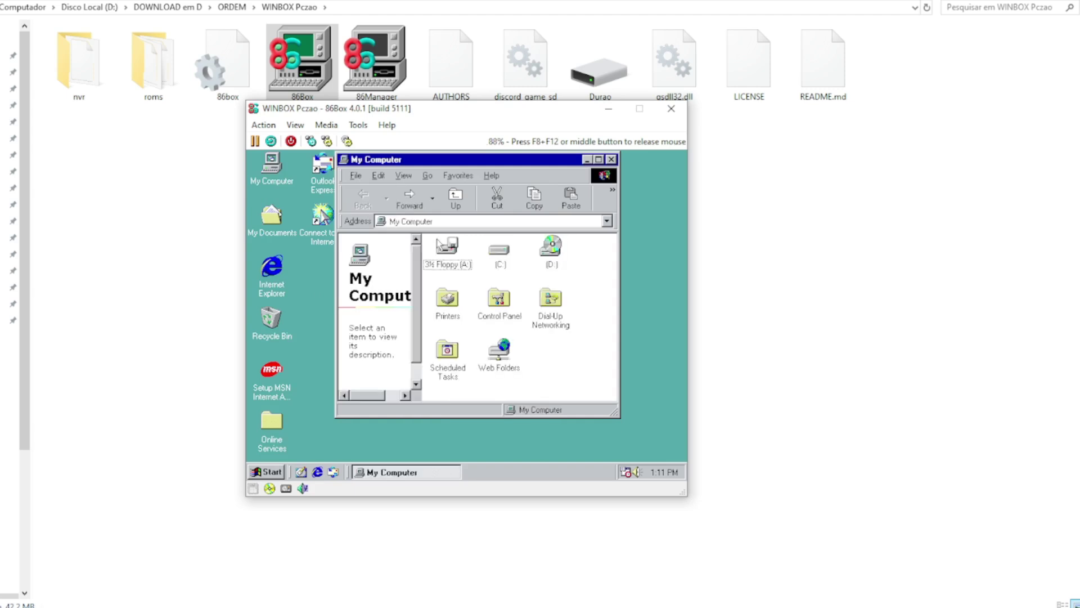
left_click(495, 251)
right_click(493, 253)
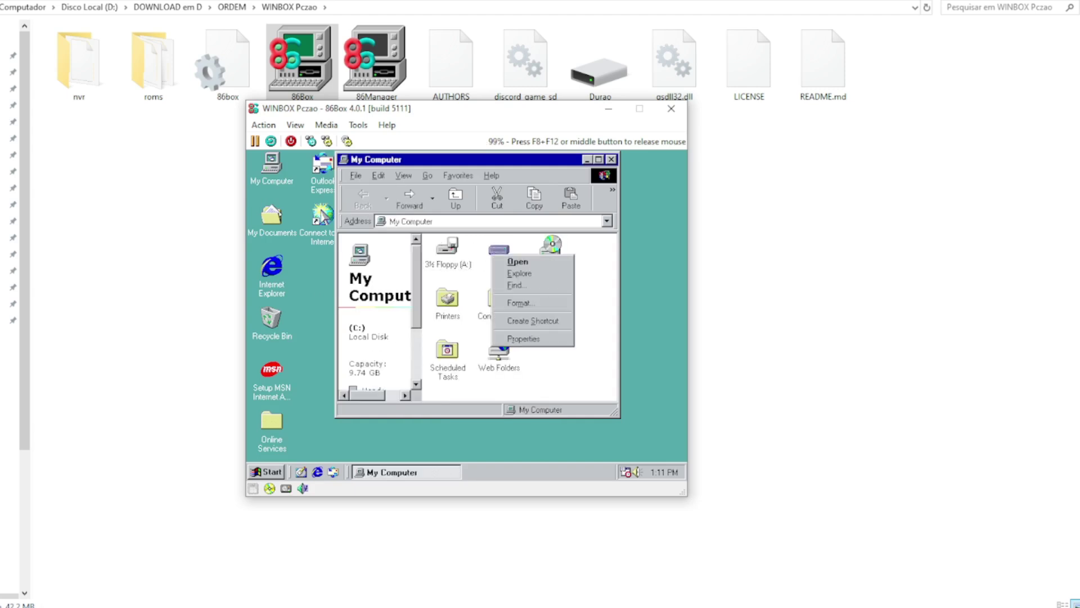
left_click(526, 339)
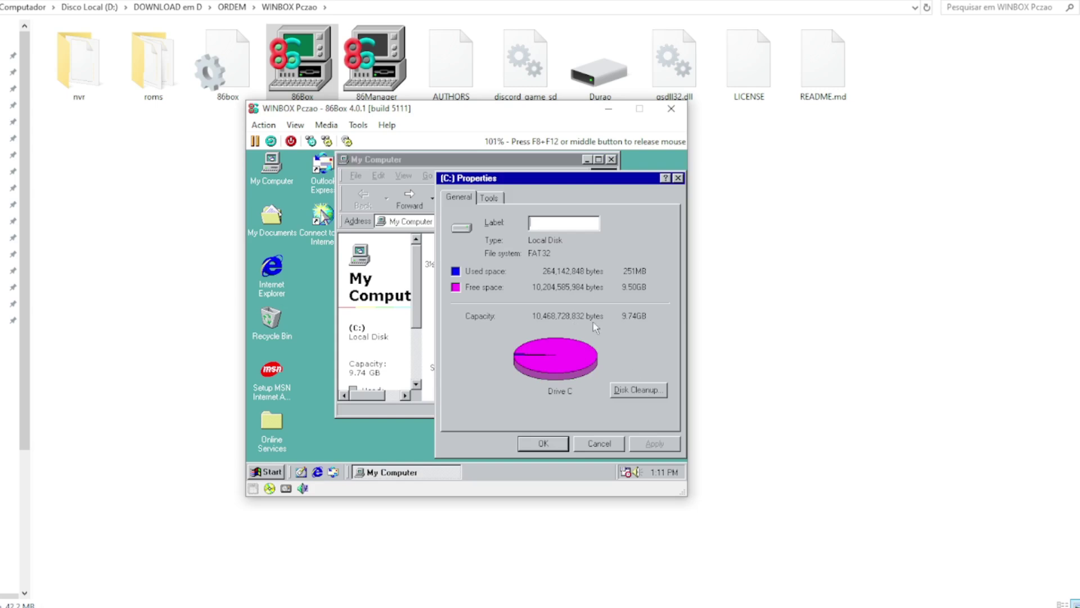
left_click(538, 448)
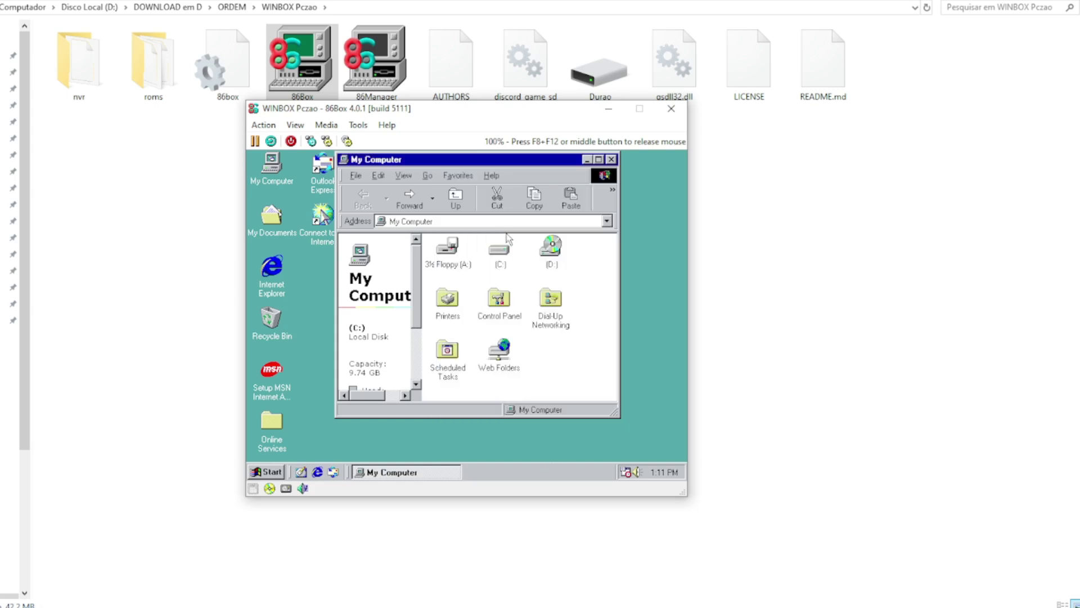
double_click(498, 253)
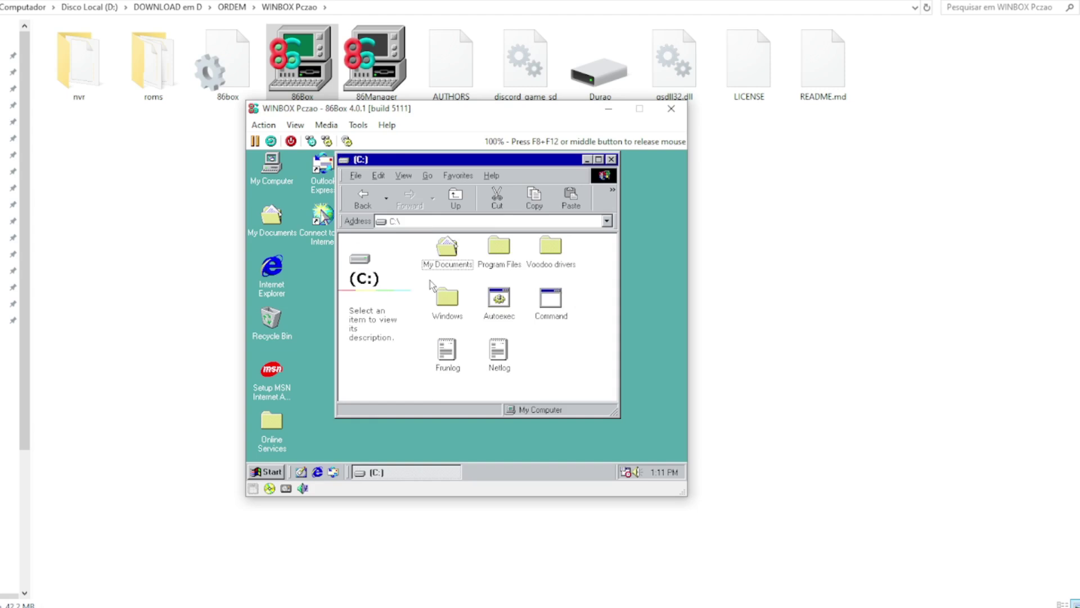
Step: Browse into Voodoo drivers > amigamerlin-win9x-29 > am29win9x and select the Setup program
double_click(551, 248)
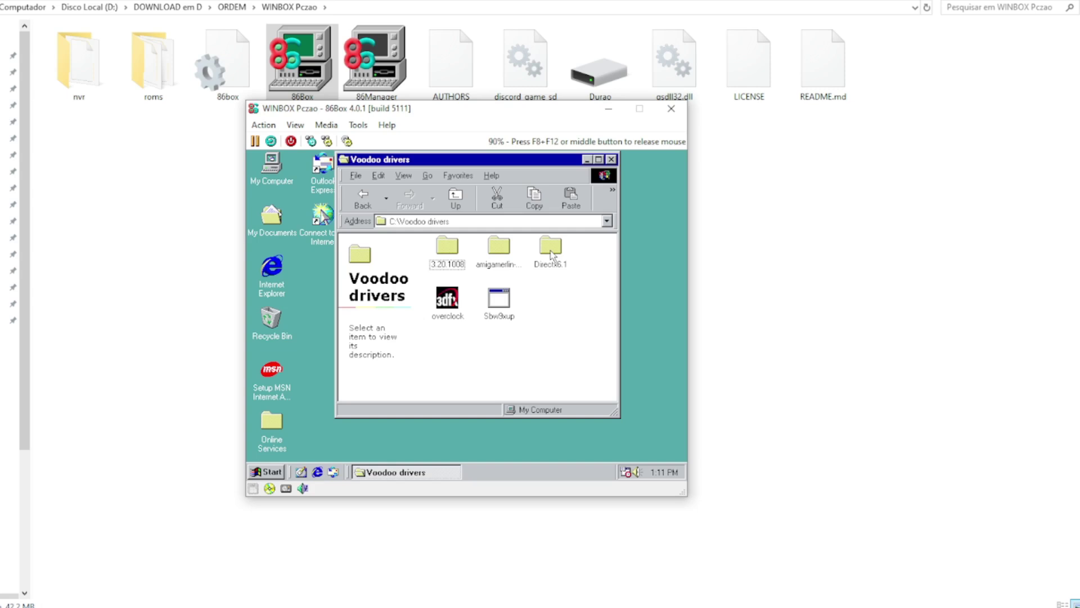
double_click(498, 253)
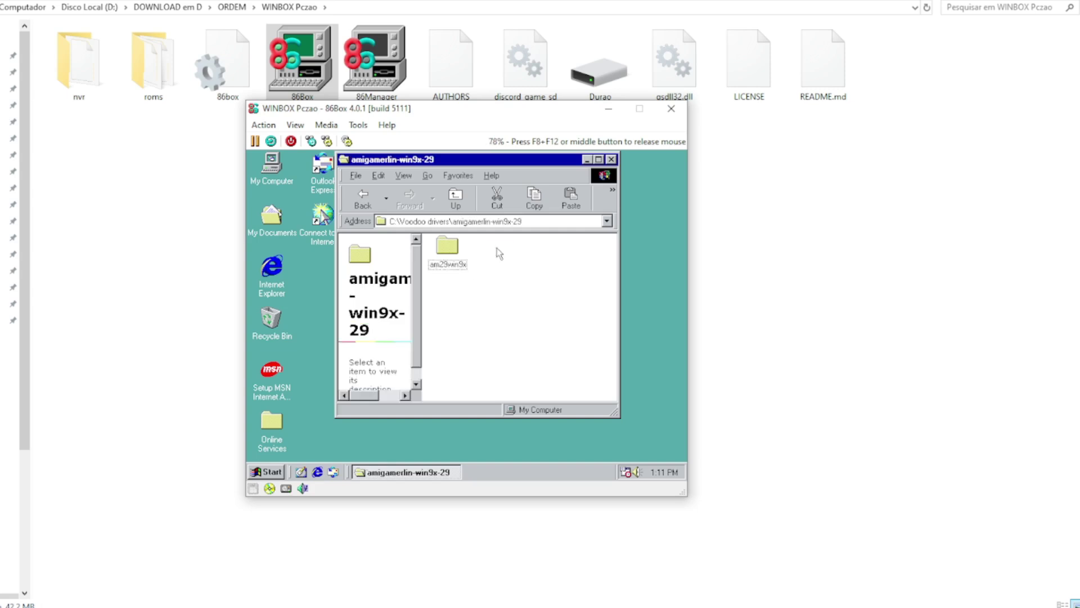
left_click(444, 248)
double_click(446, 247)
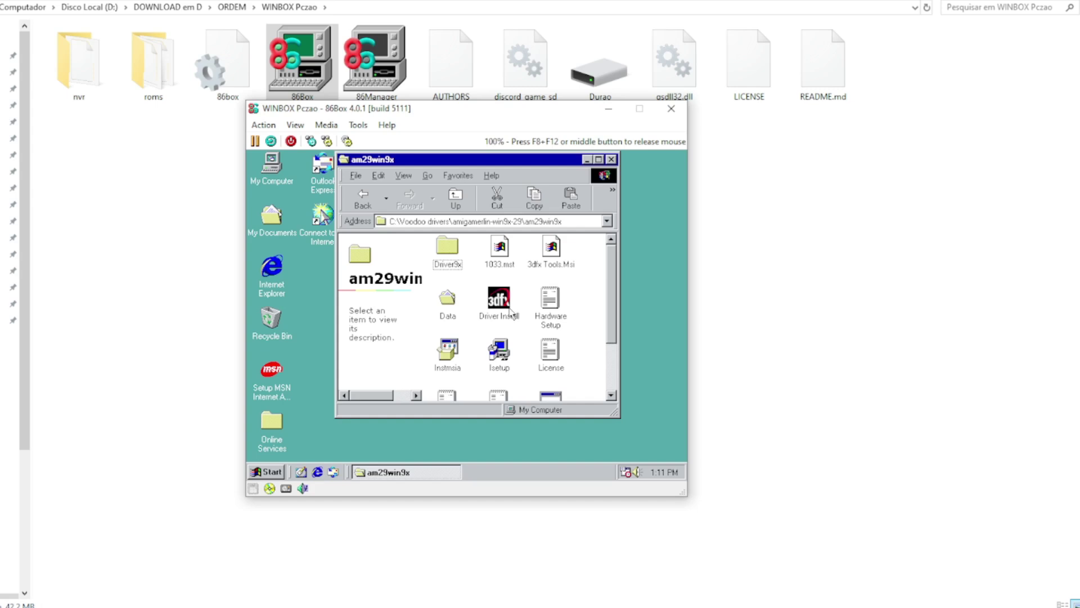
scroll(618, 332, "down", 1)
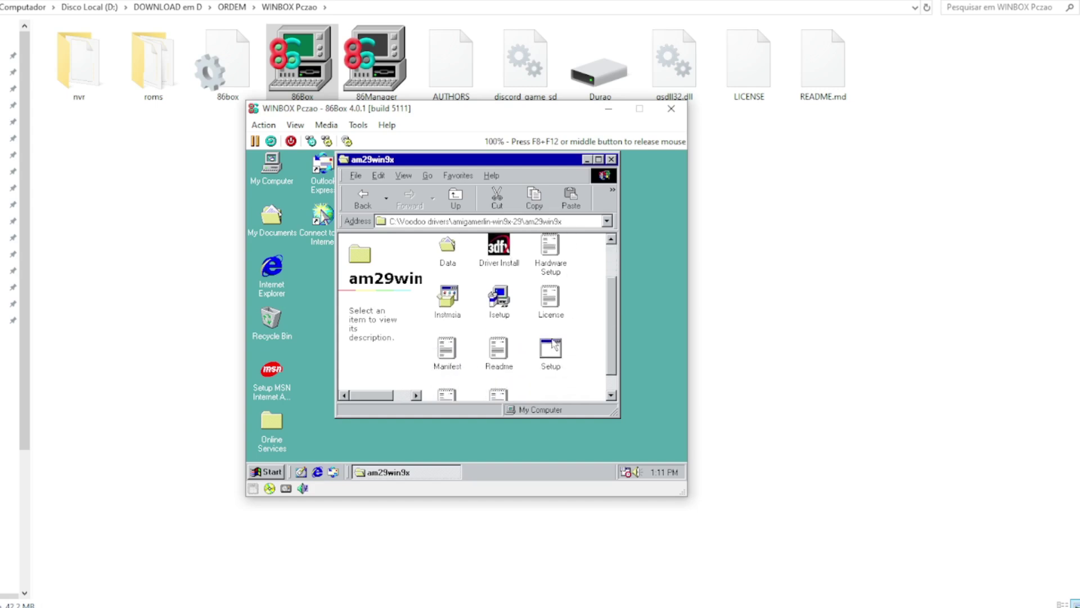
left_click(554, 344)
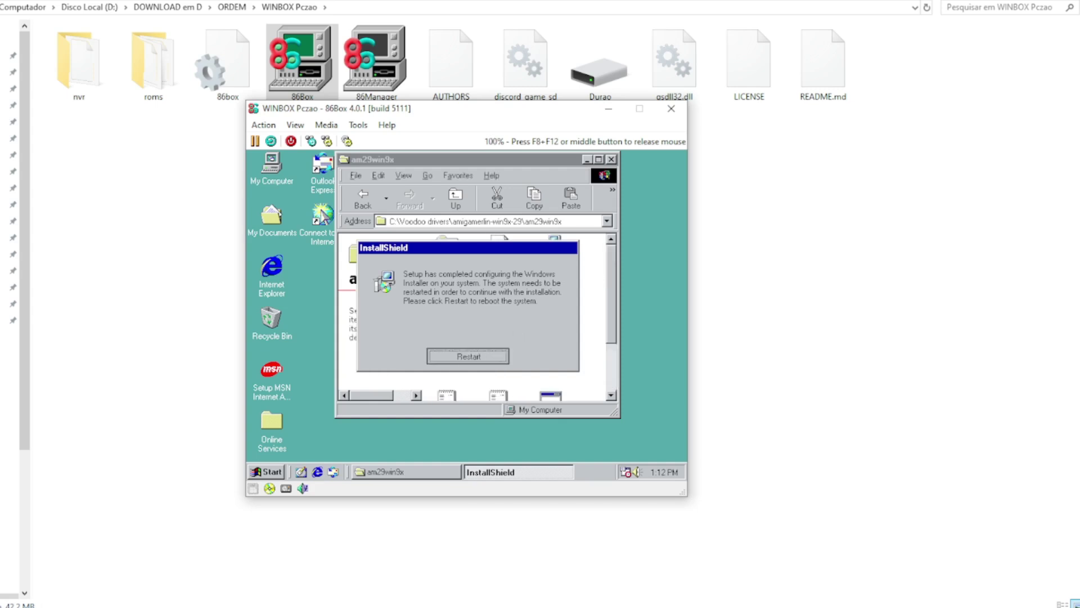
Step: Confirm the InstallShield restart so Windows 98 reboots and continues the 3dfx Tools installation
key("Return")
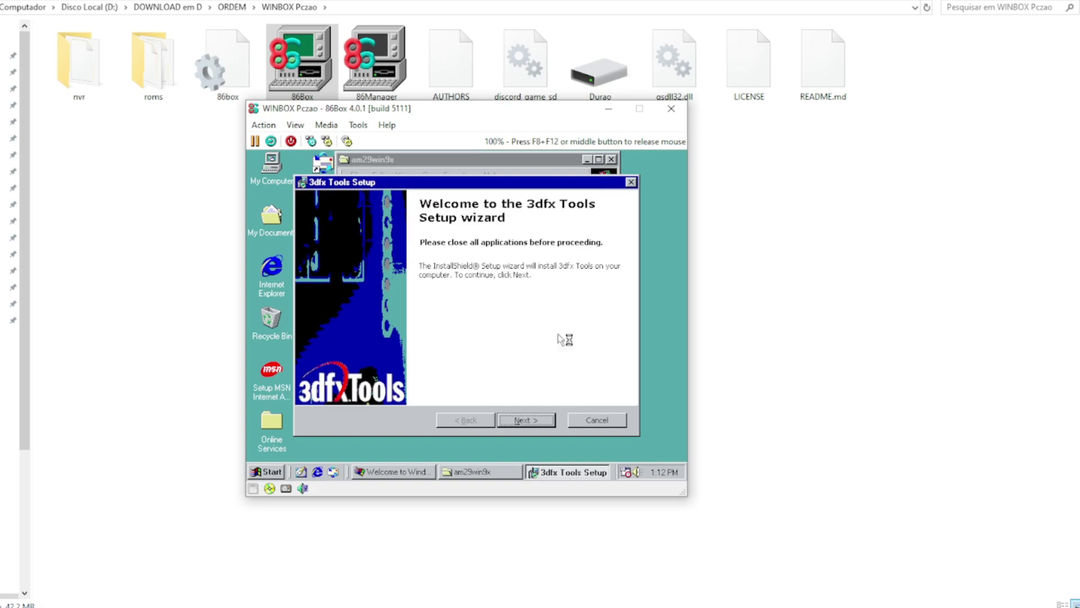
Step: Bring the 3dfx Tools Setup wizard forward and close the Welcome to Windows 98 window
left_click(528, 159)
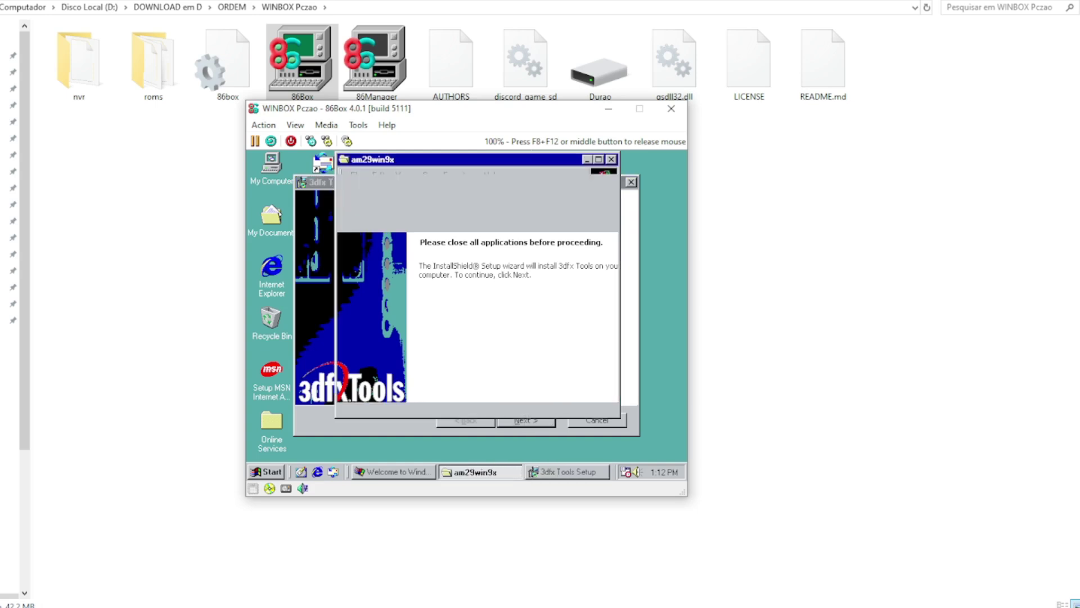
left_click(562, 433)
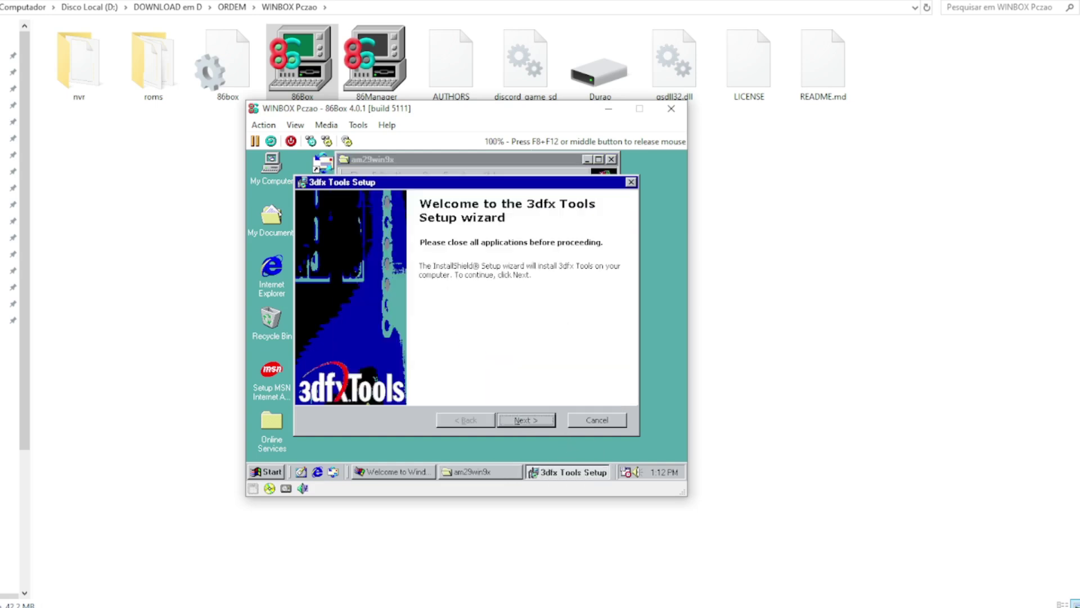
left_click(417, 476)
left_click(313, 424)
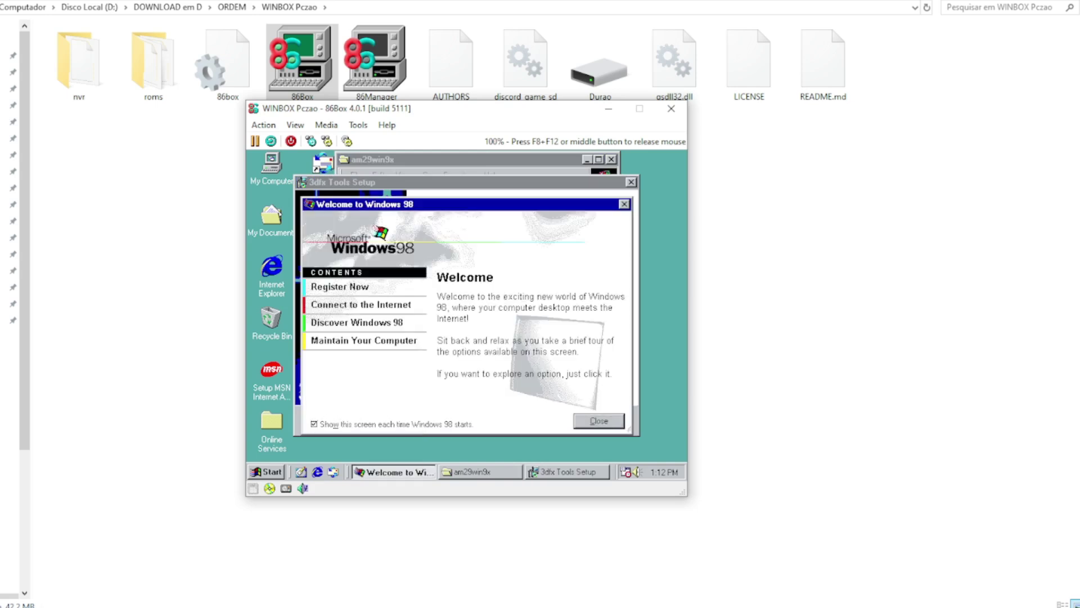
left_click(591, 426)
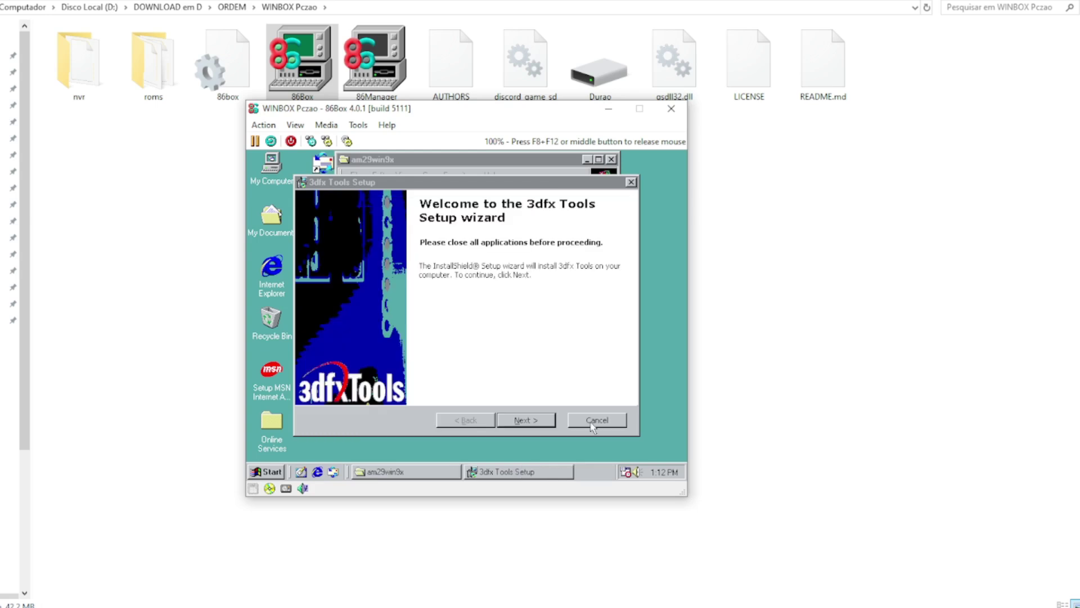
Step: Accept the 3dfx Tools license agreement and start the installation
left_click(524, 426)
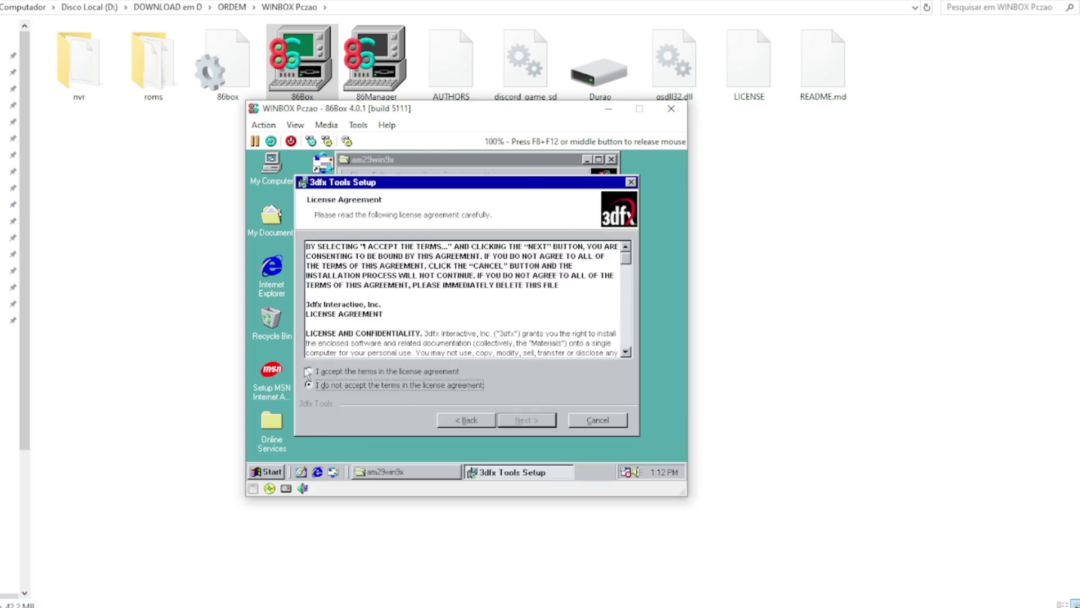
left_click(311, 371)
left_click(518, 421)
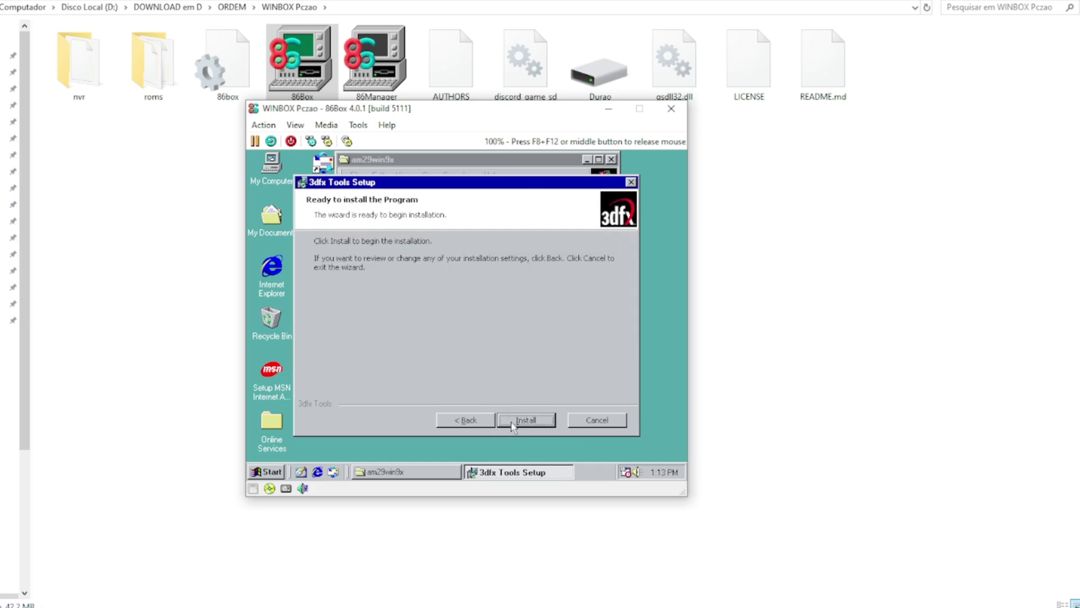
left_click(517, 423)
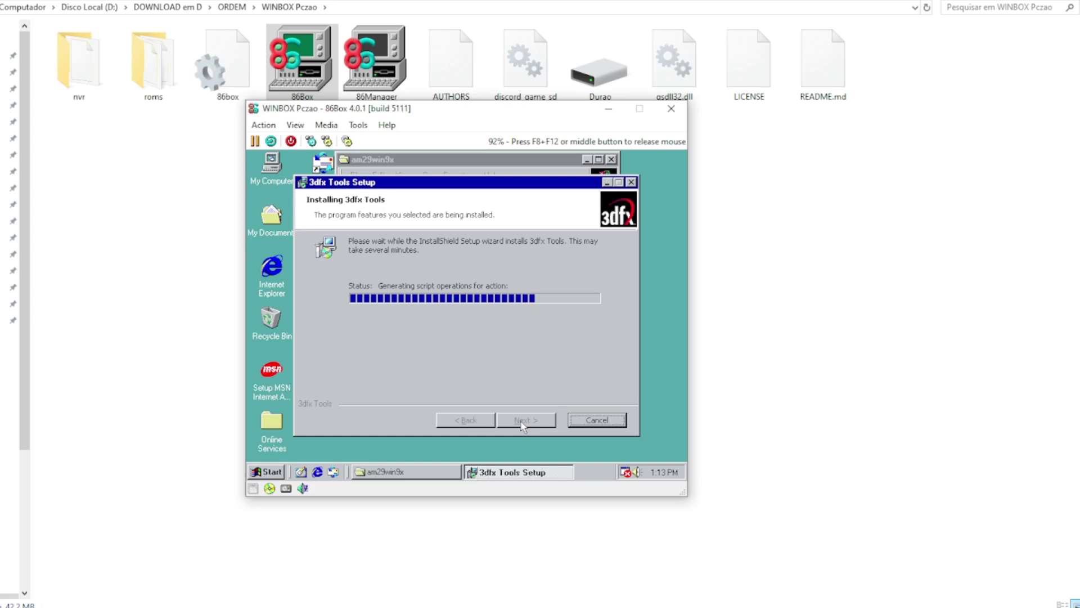
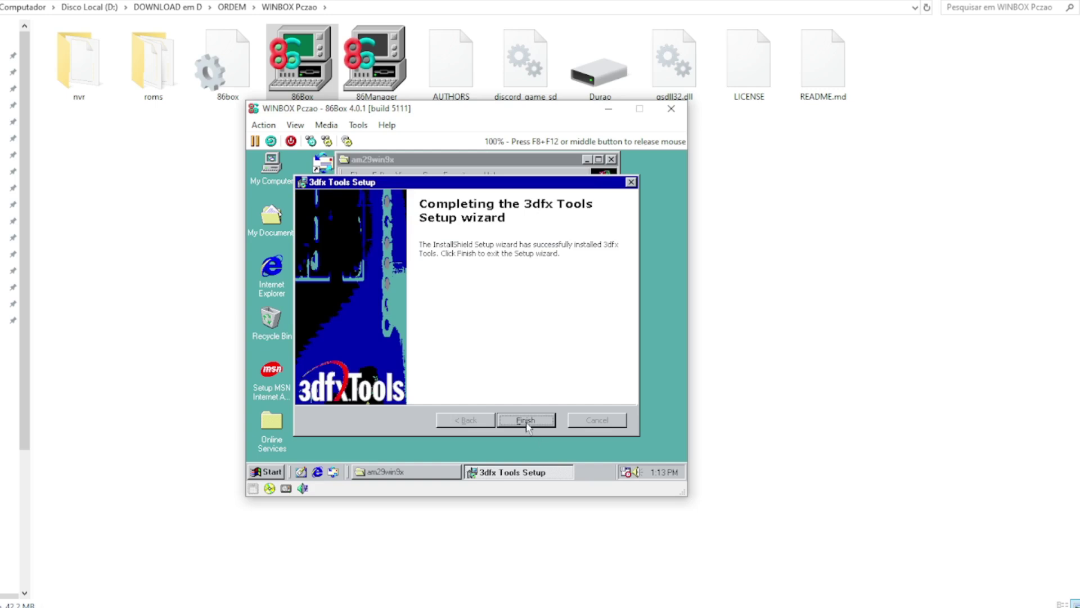
Step: Finish the 3dfx Tools wizard, restart Windows 98, and skip the password logon
left_click(526, 420)
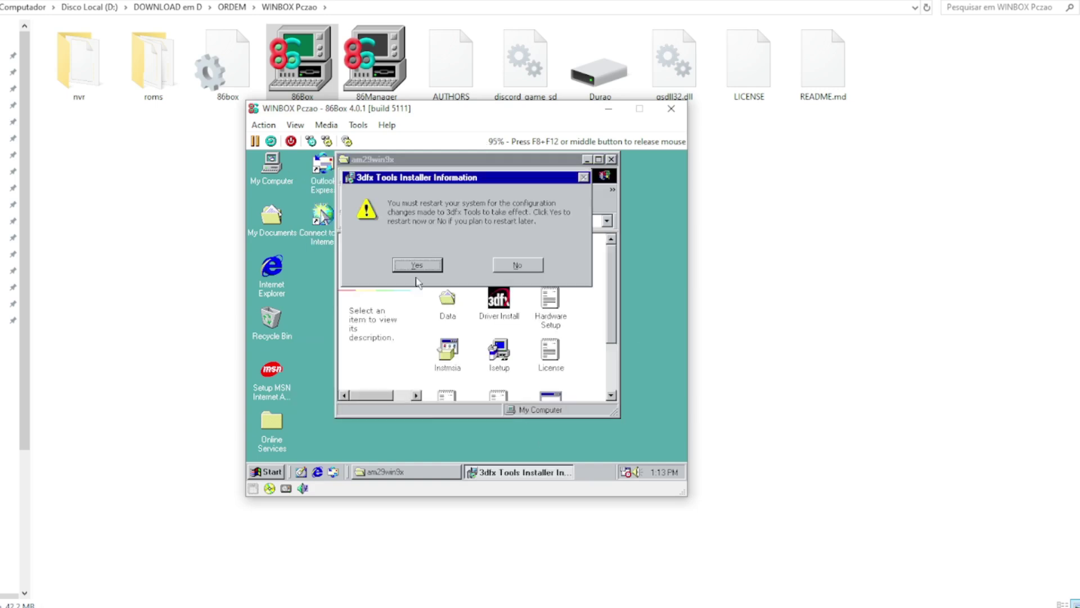
left_click(409, 269)
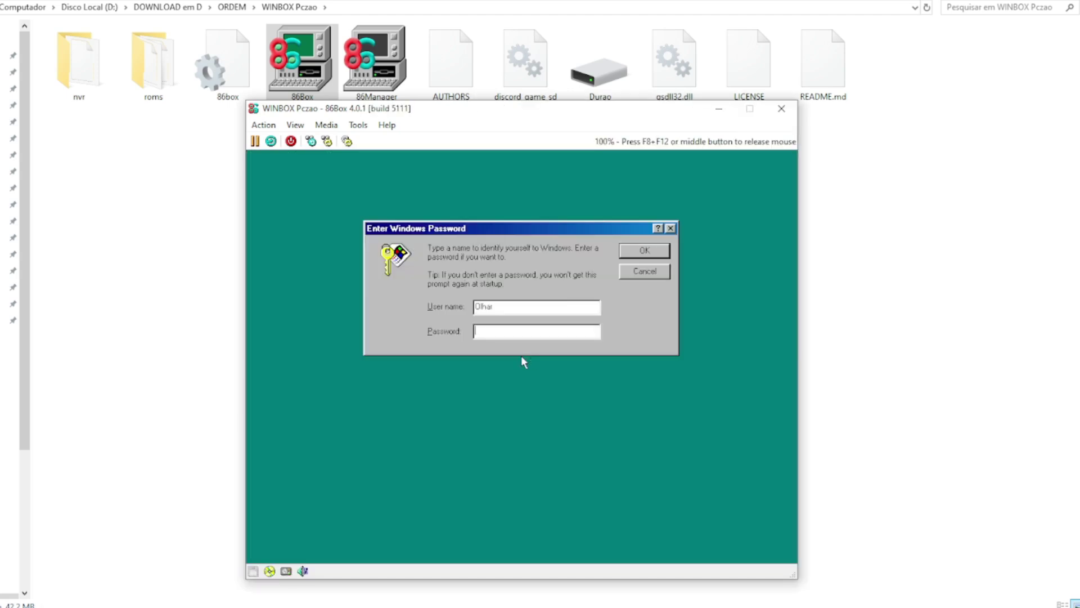
left_click(660, 274)
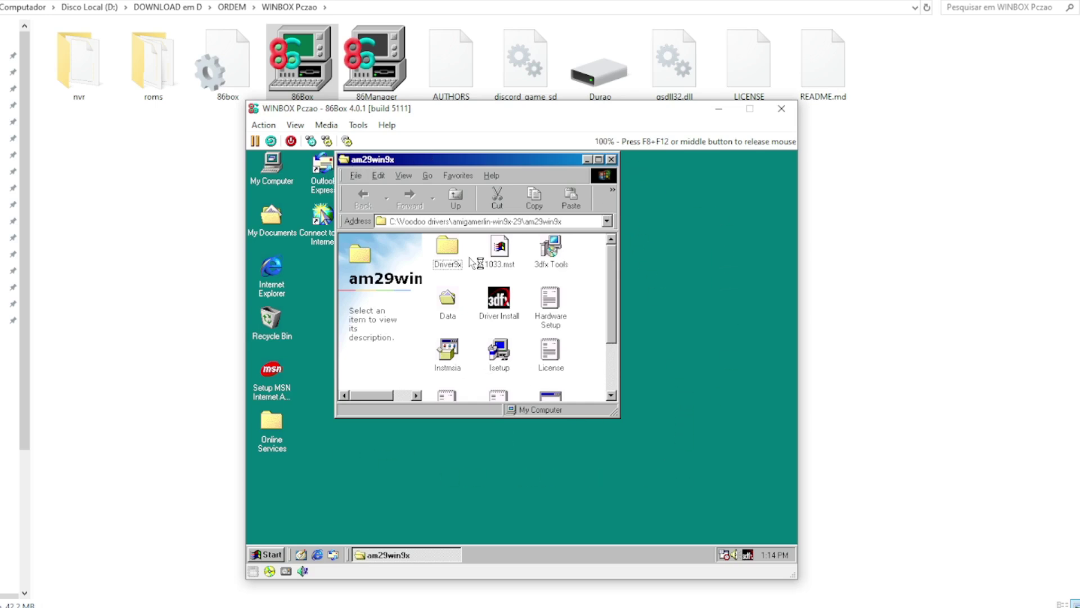
Step: Go up to Voodoo drivers and launch infinst_enu from the 3.20.1008 folder
left_click(458, 198)
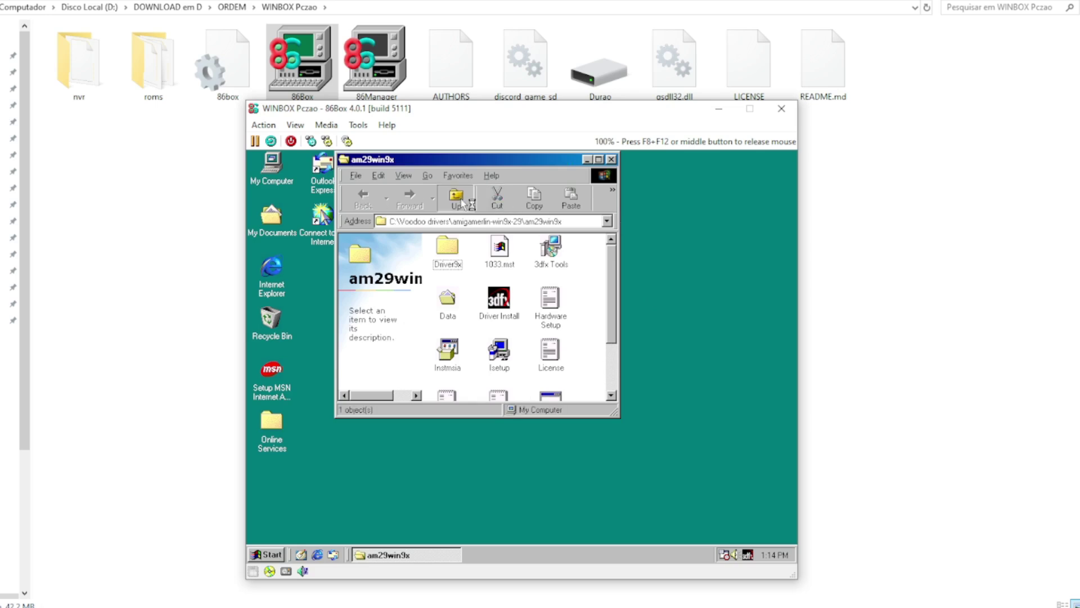
left_click(461, 201)
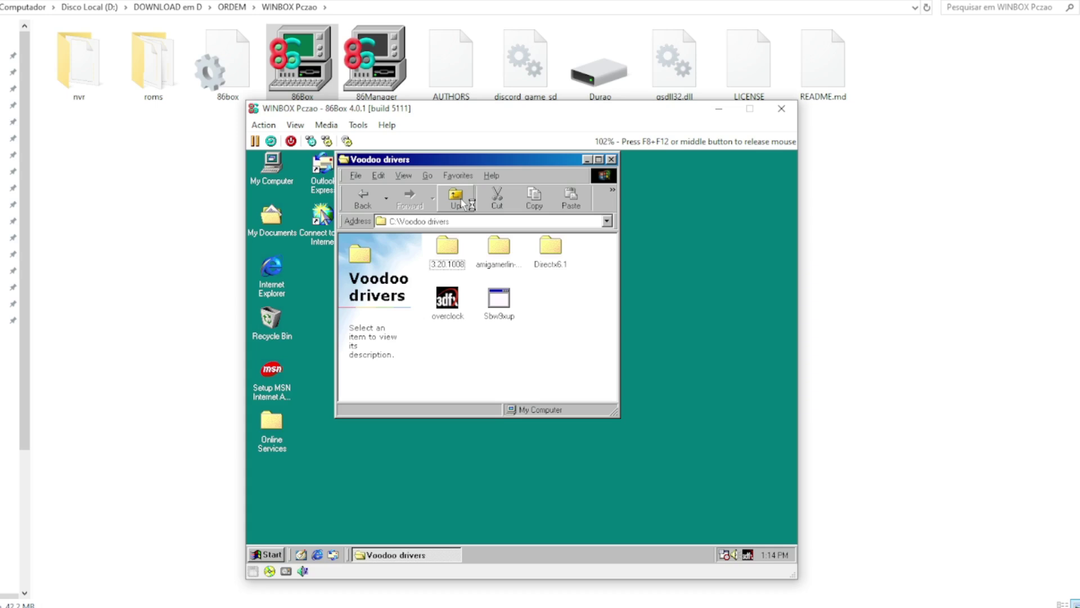
left_click(451, 257)
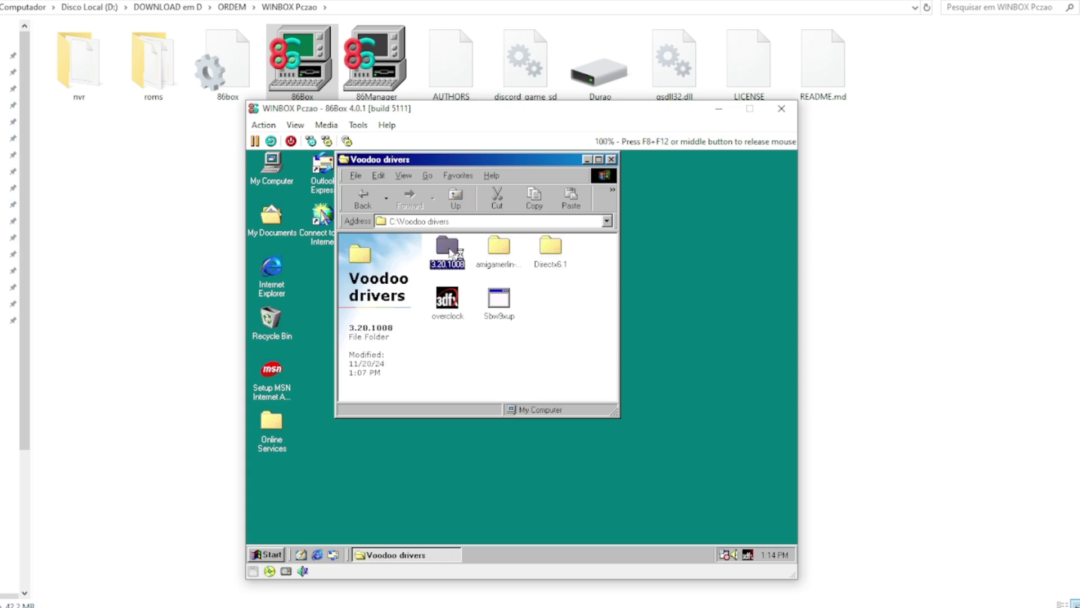
double_click(451, 253)
double_click(451, 253)
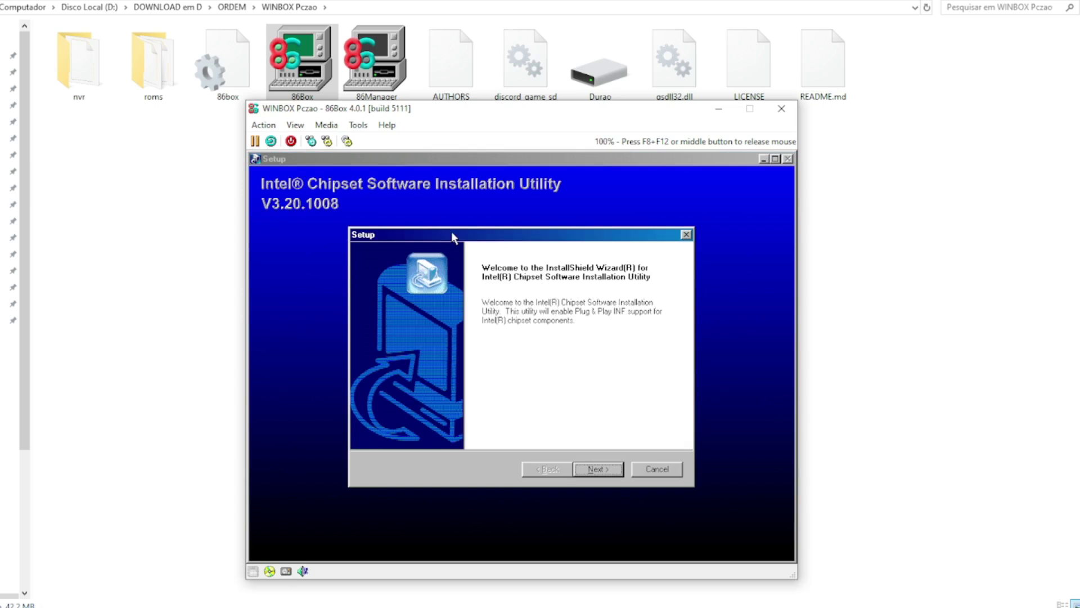
Step: Accept the Intel chipset license, install the utility, and restart Windows
left_click(591, 469)
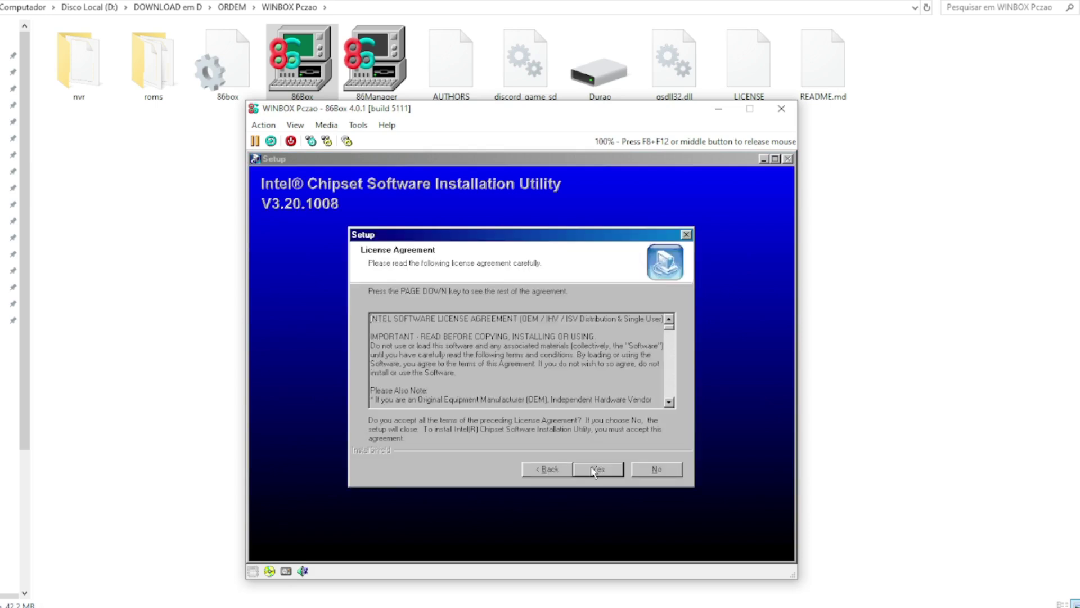
left_click(597, 469)
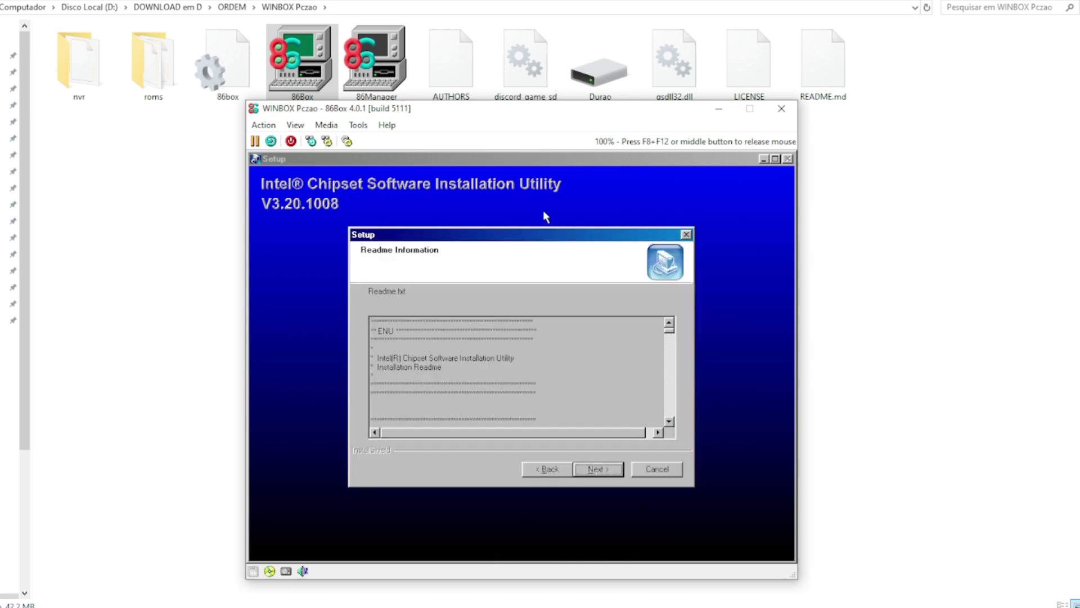
left_click(607, 469)
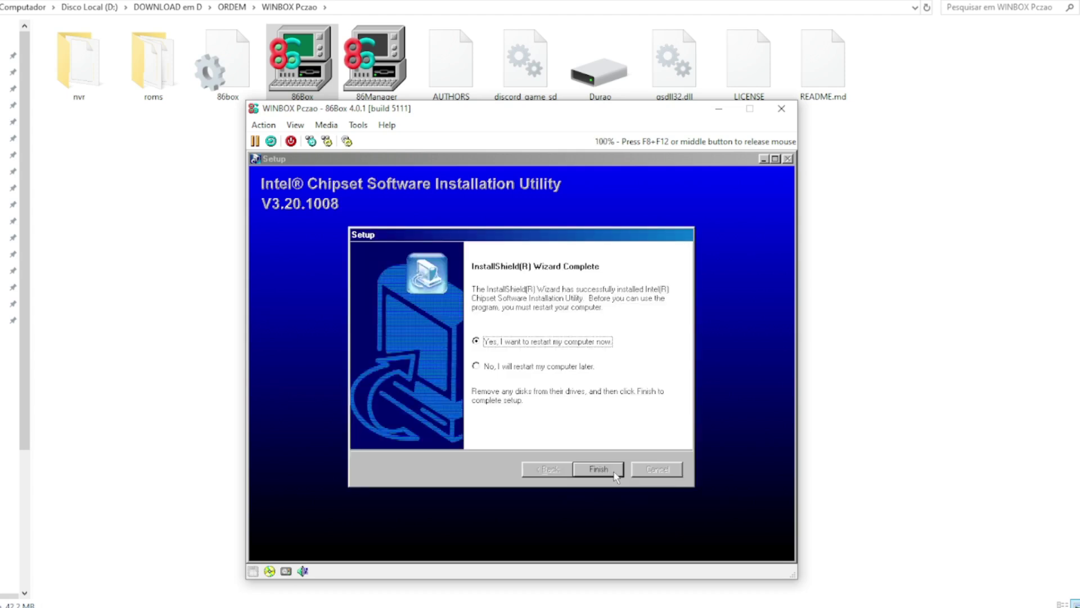
left_click(614, 473)
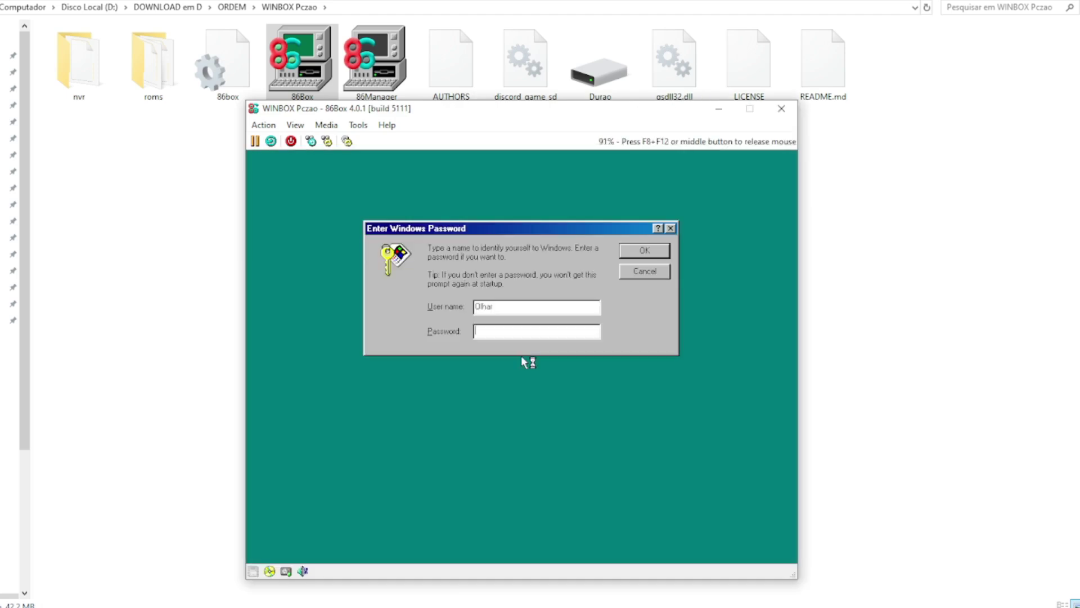
Step: Skip the password logon and restart after the secondary IDE controller is installed
left_click(656, 272)
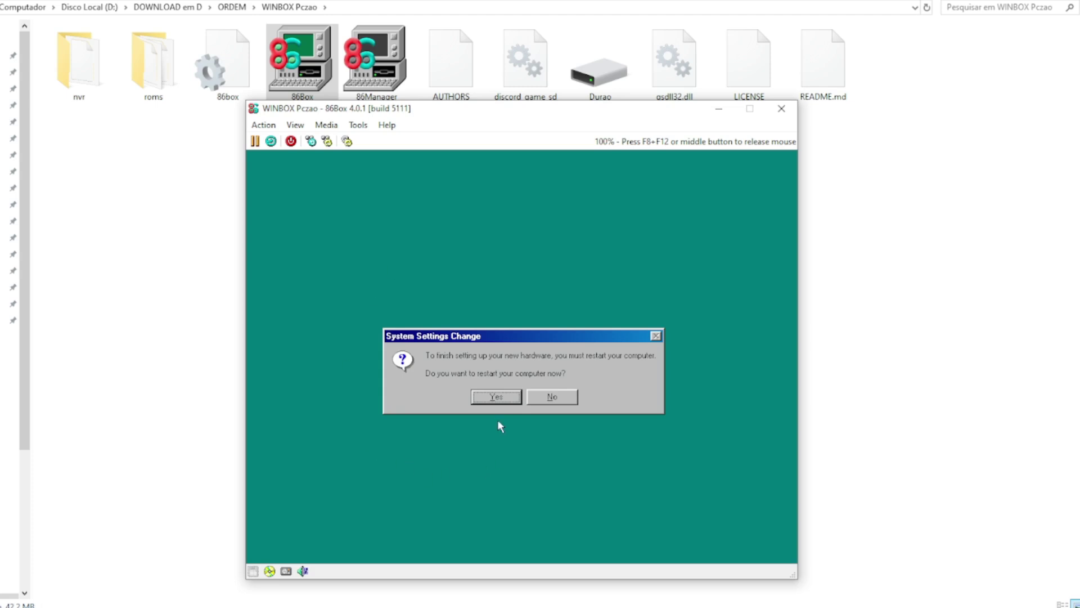
left_click(497, 398)
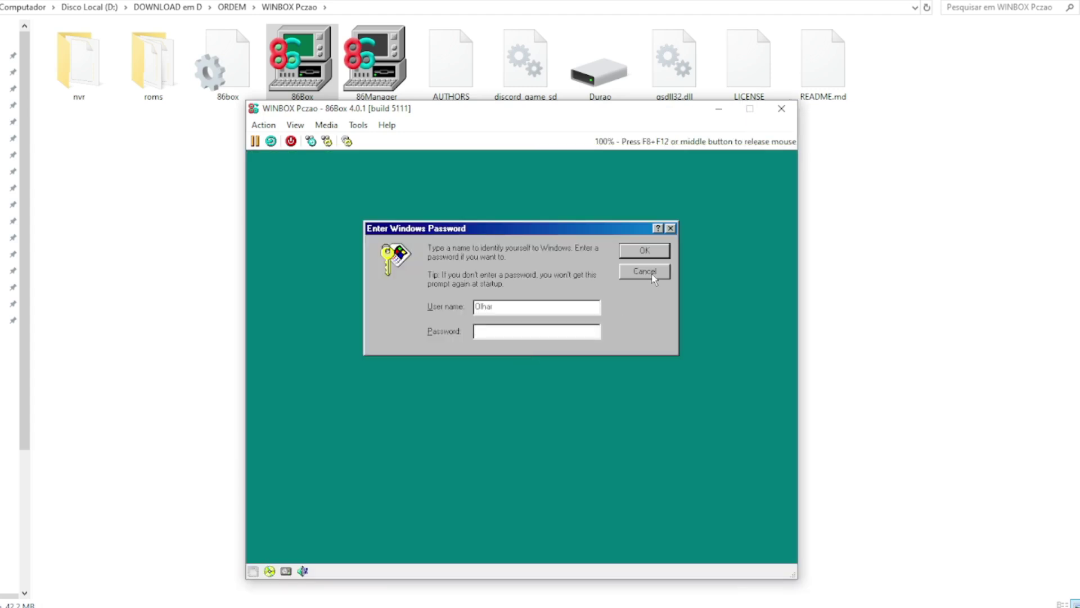
Step: Skip the logon, return to Voodoo drivers, and extract Sbw9xup's files
left_click(647, 271)
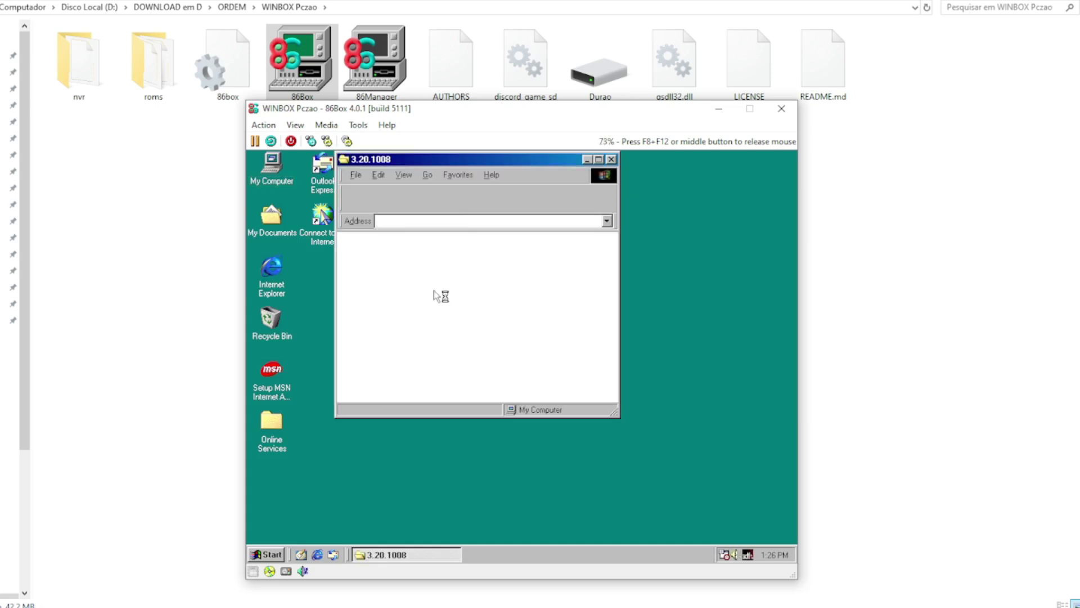
left_click(458, 197)
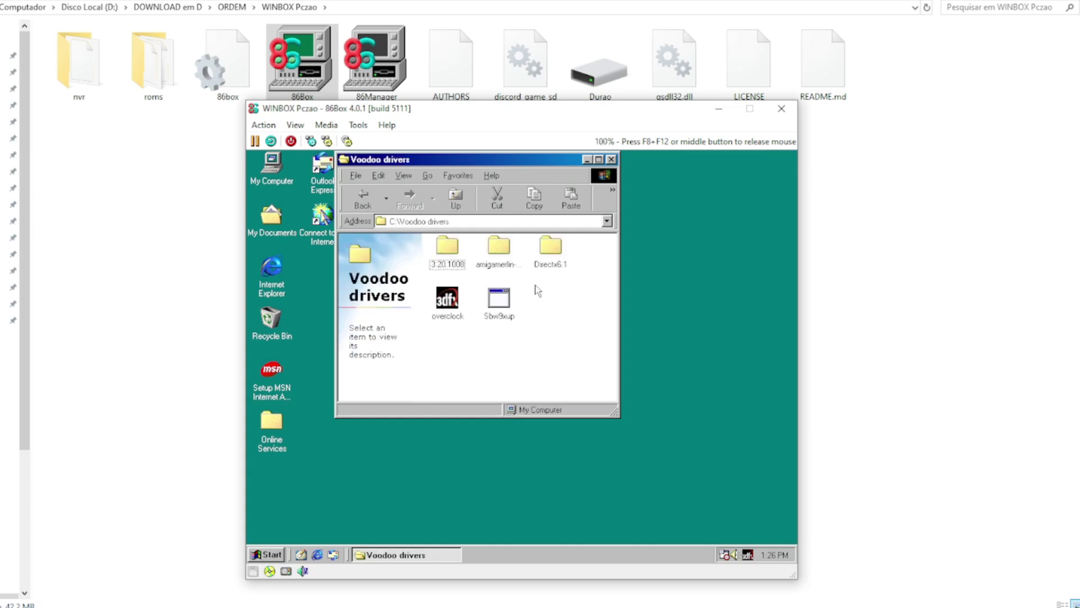
double_click(500, 301)
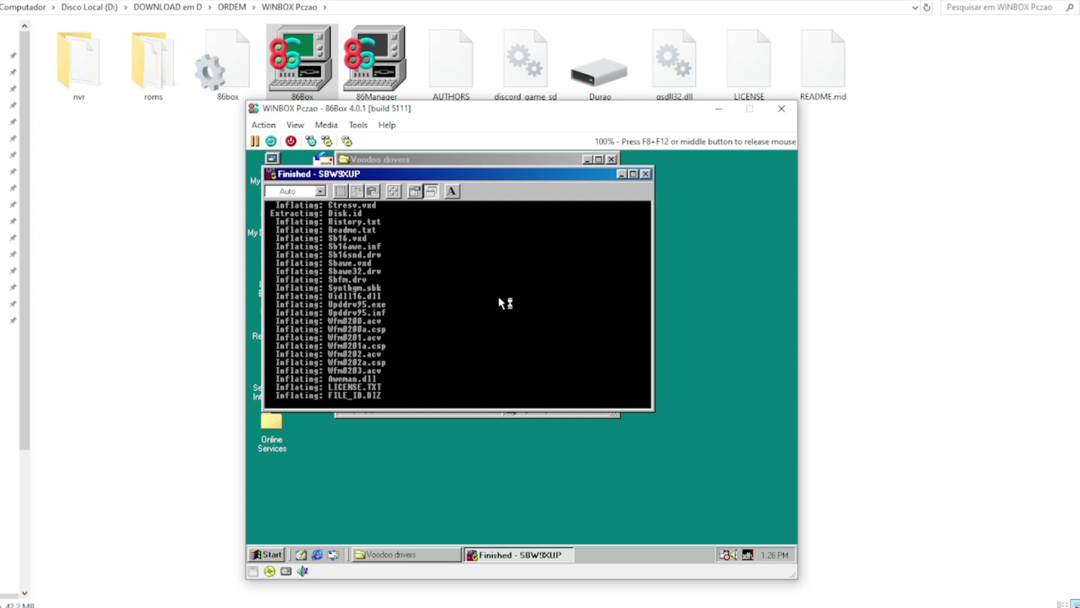
left_click(647, 175)
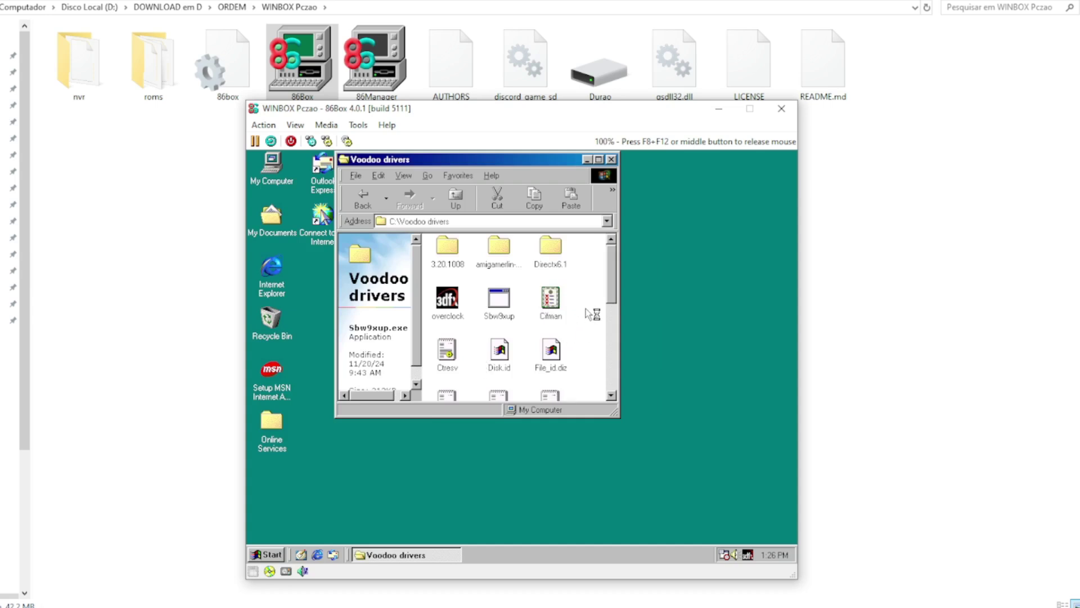
Step: Run Upddrv95 and restart Windows to apply the new settings
left_click_drag(613, 295, 615, 339)
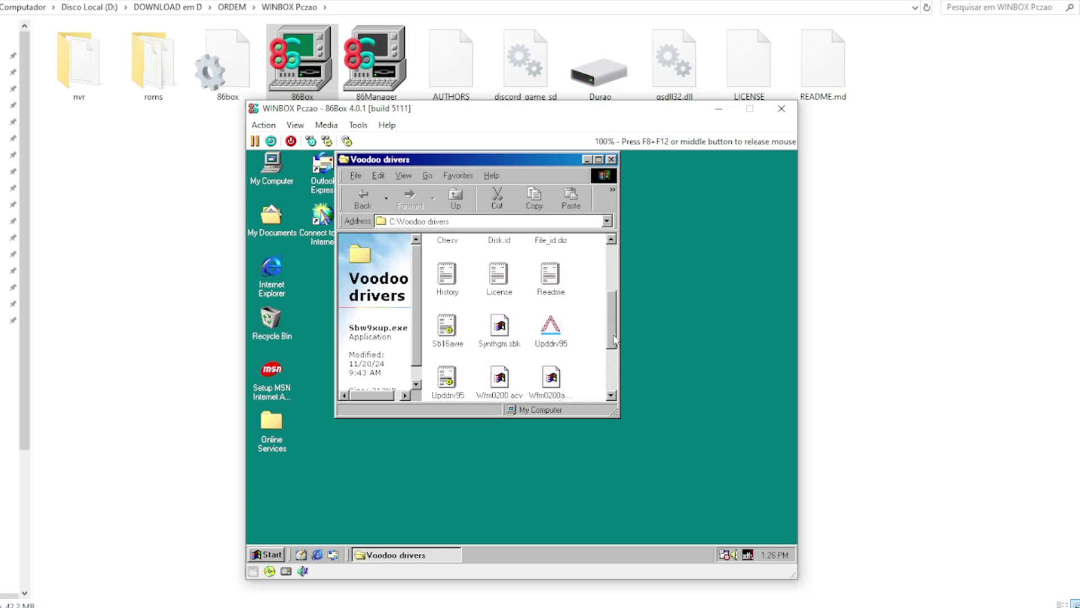
double_click(551, 329)
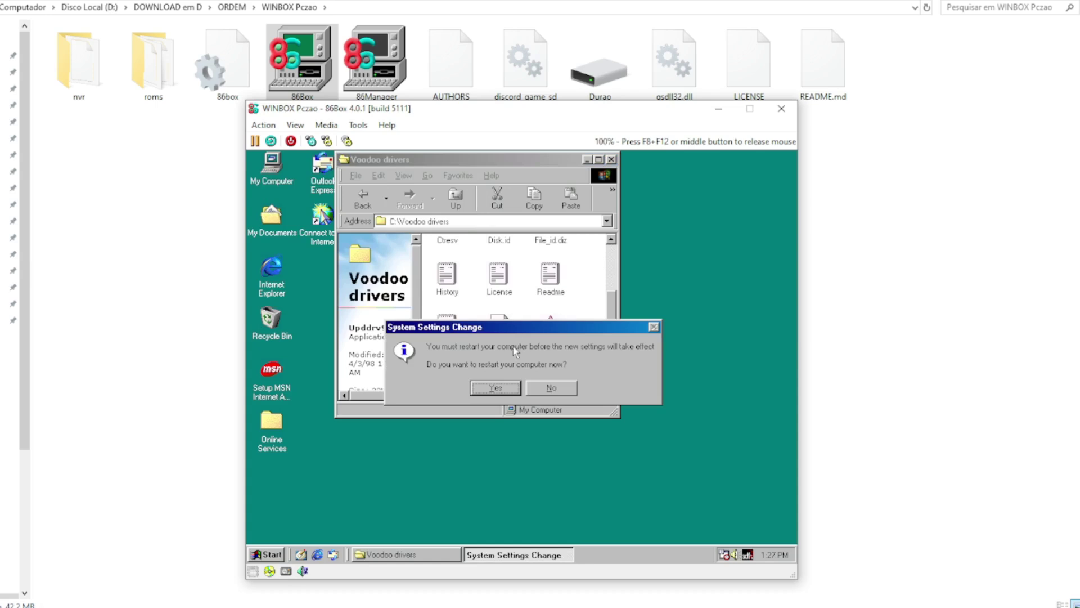
left_click(497, 386)
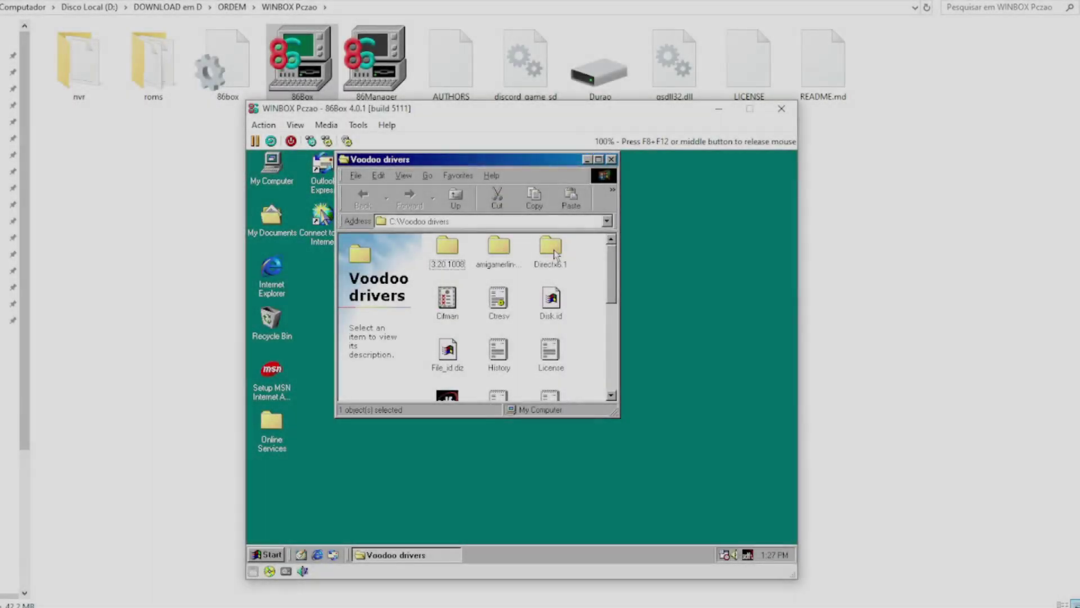
Step: Open Directx6.1, run Dx61eng, accept the license, and dismiss the resulting setup error
double_click(551, 247)
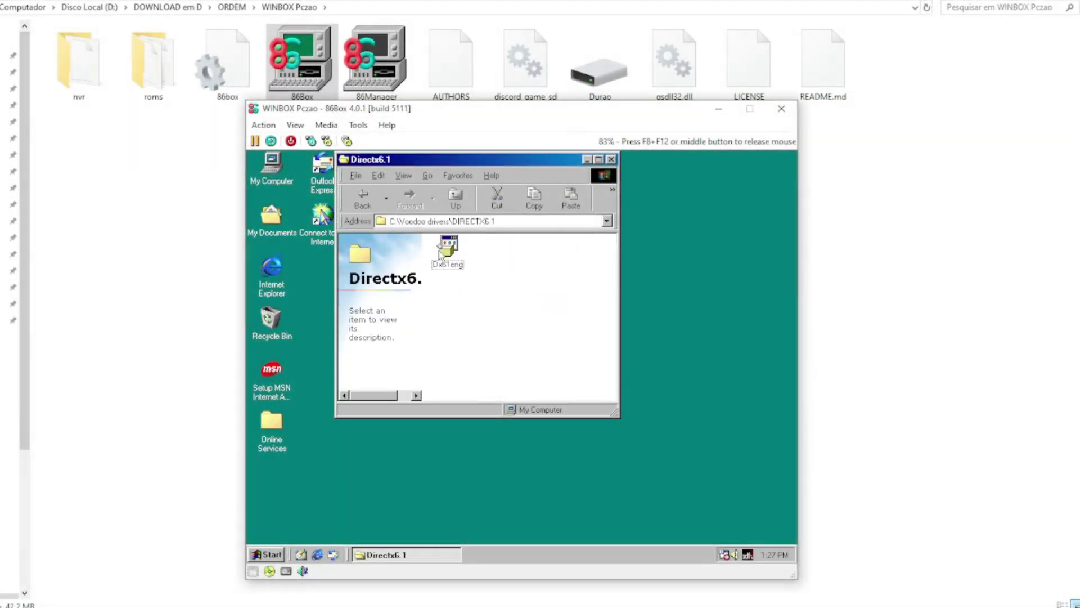
double_click(449, 248)
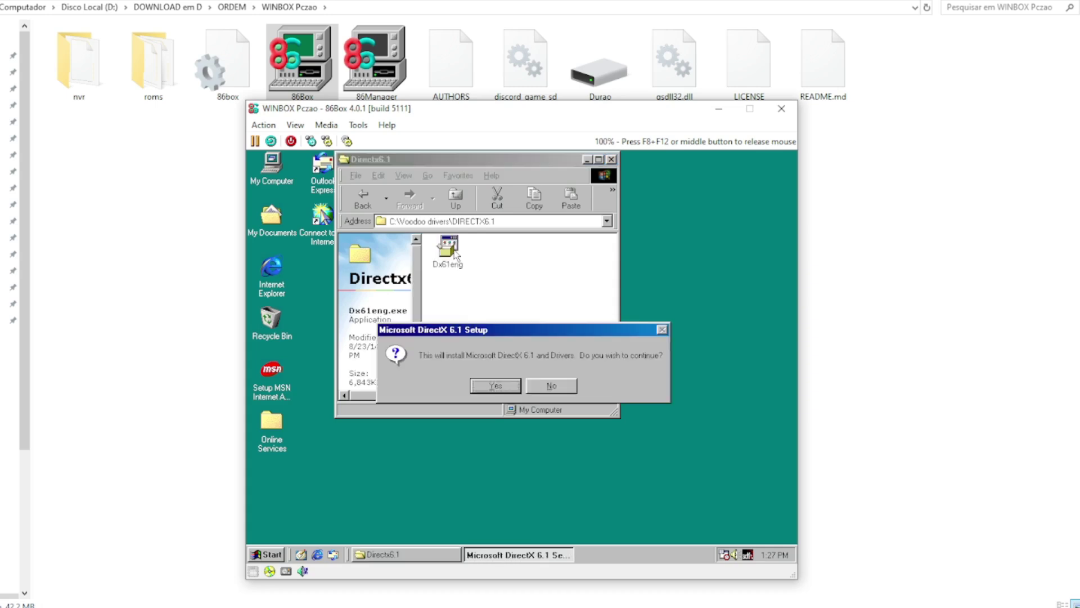
left_click(494, 388)
left_click(556, 464)
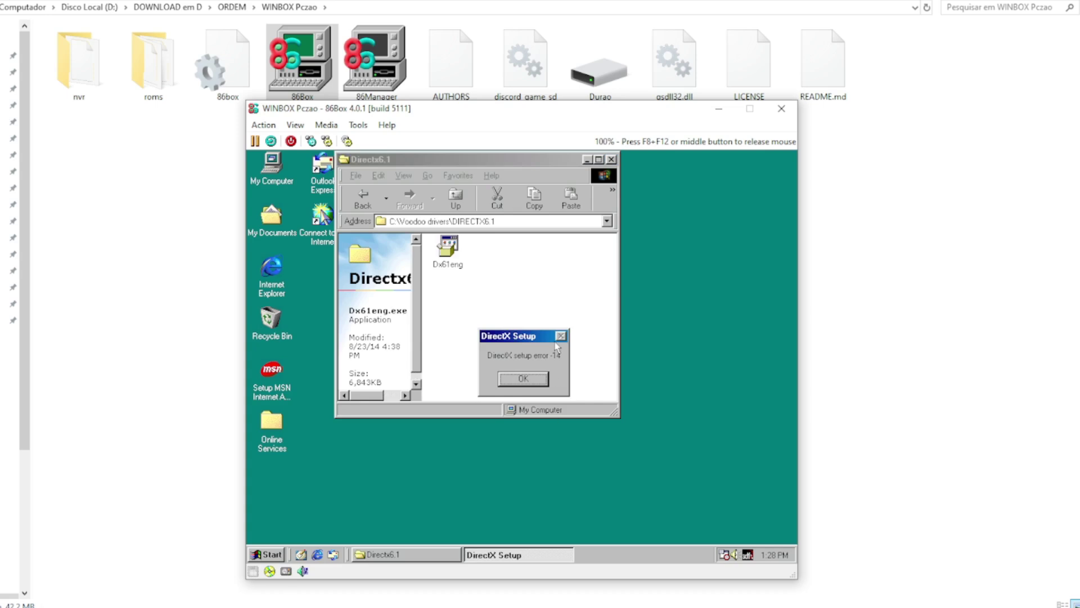
left_click(516, 377)
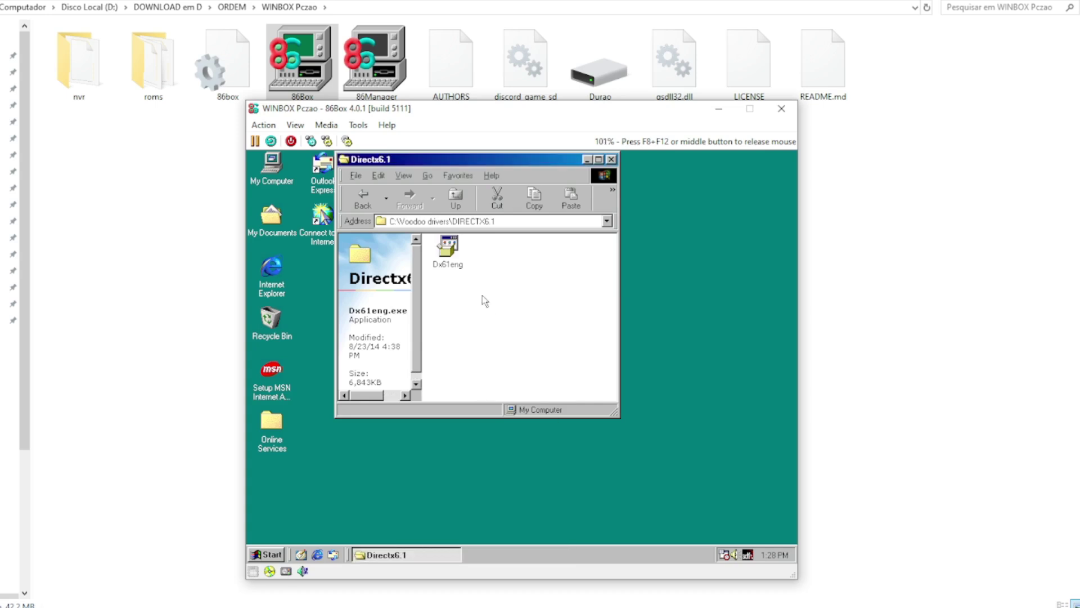
Step: Retry the Dx61eng DirectX 6.1 install and dismiss the setup error -14
double_click(460, 263)
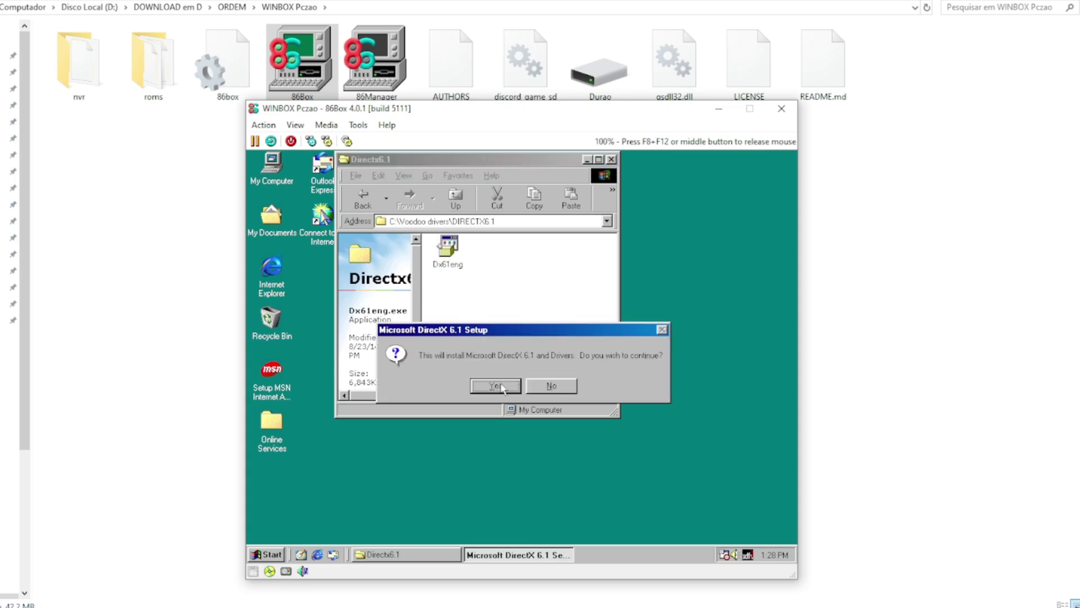
left_click(500, 385)
left_click(559, 461)
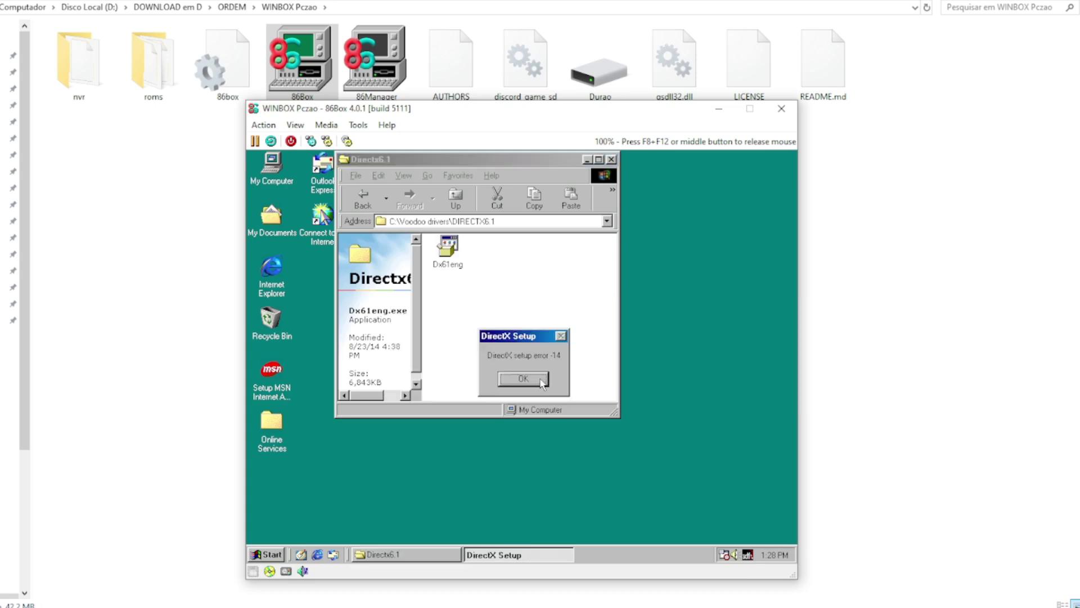
left_click(523, 379)
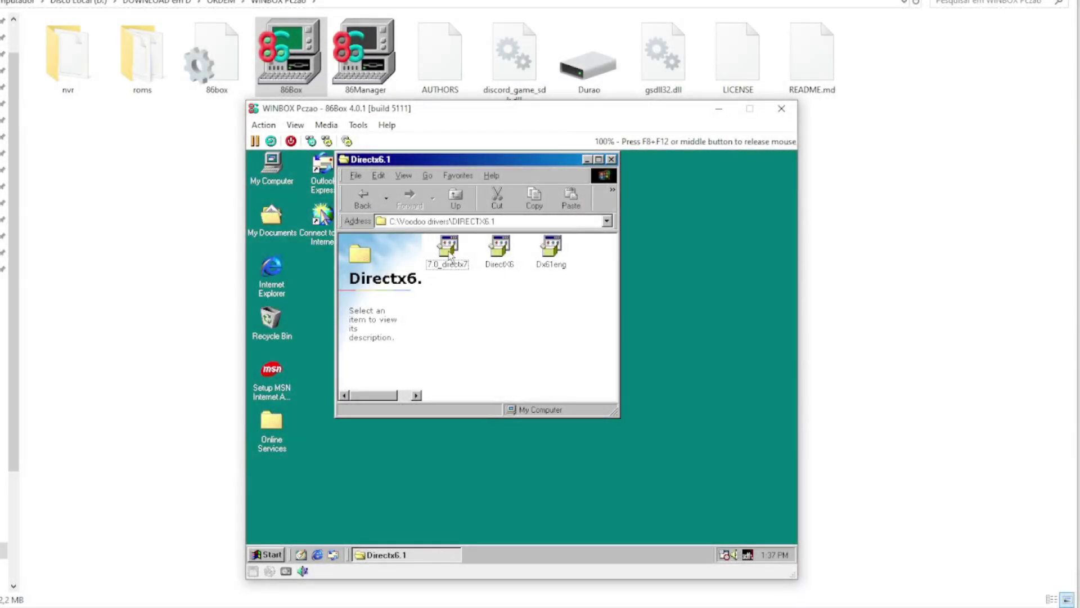
Step: Install DirectX 7.0a from 7.0_directx7 and restart Windows 98
left_click(450, 256)
double_click(450, 256)
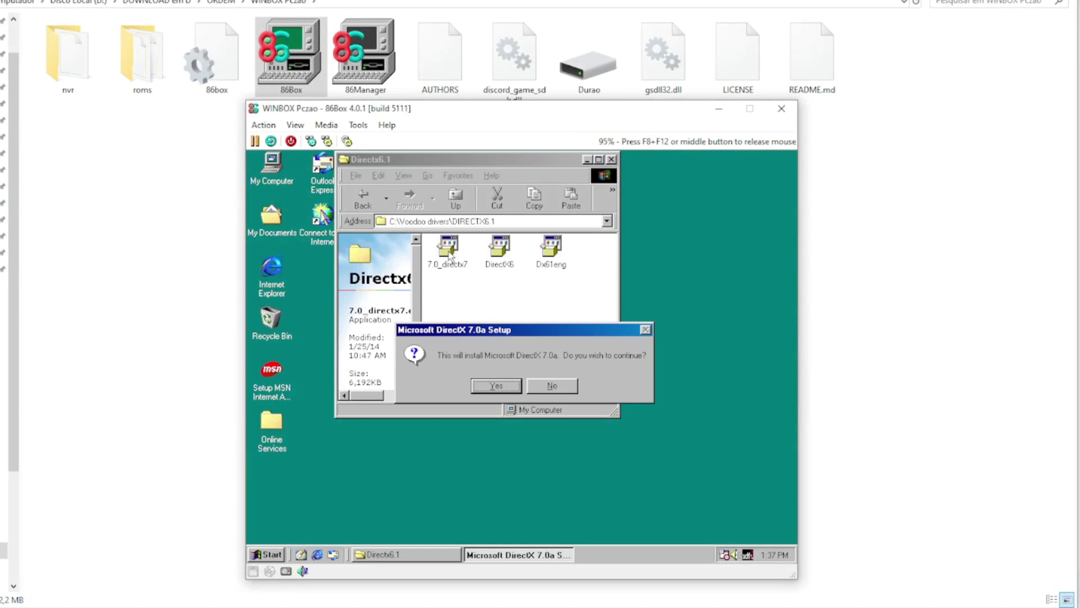
left_click(497, 387)
left_click(559, 470)
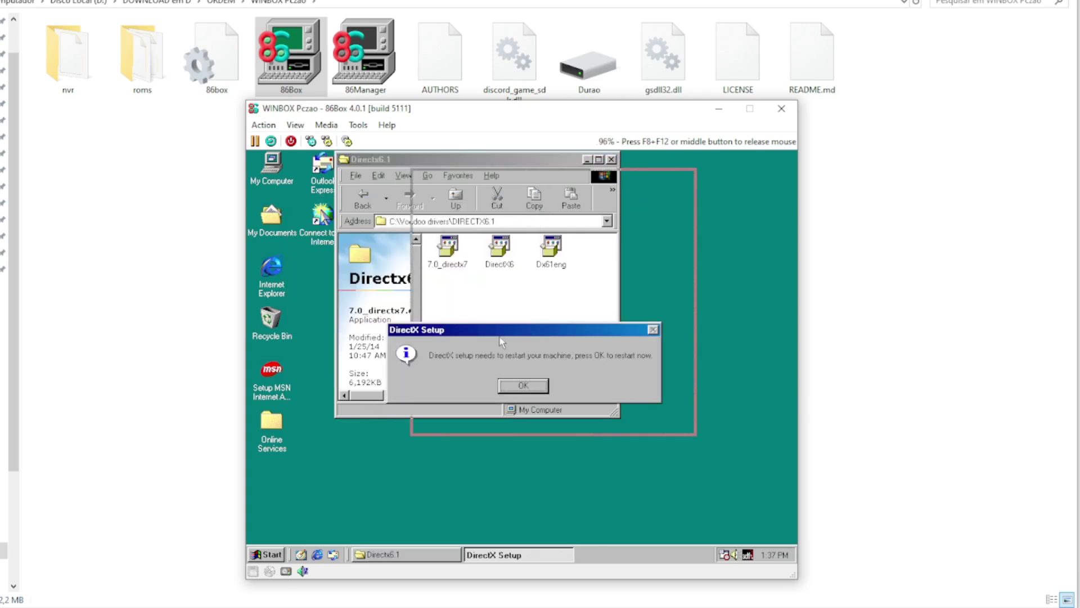
left_click(518, 383)
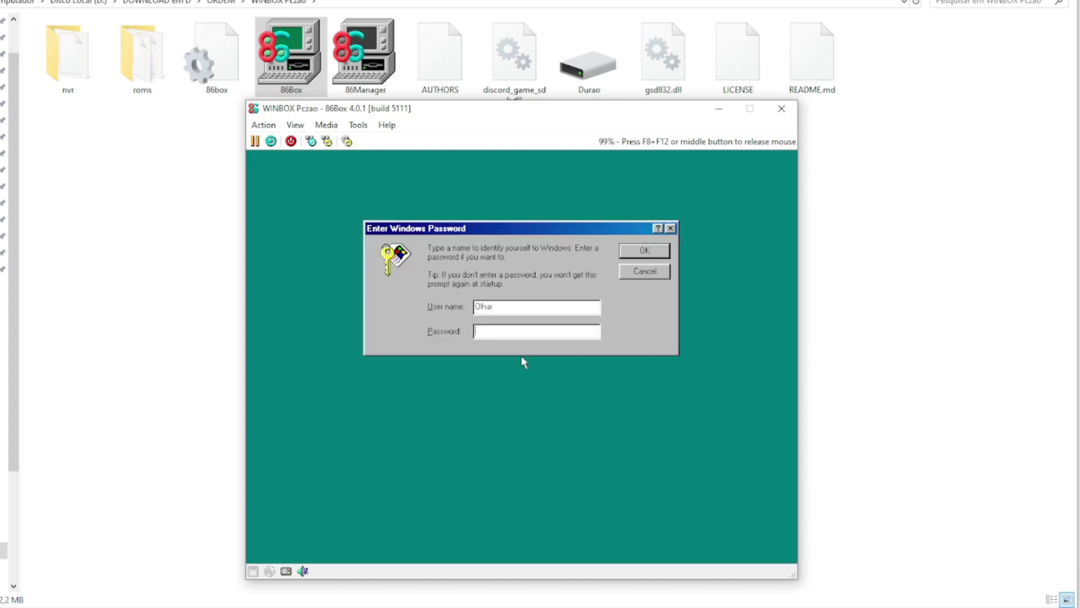
Step: Skip the password prompt, close the Directx6.1 folder, and browse Start > Programs
left_click(646, 270)
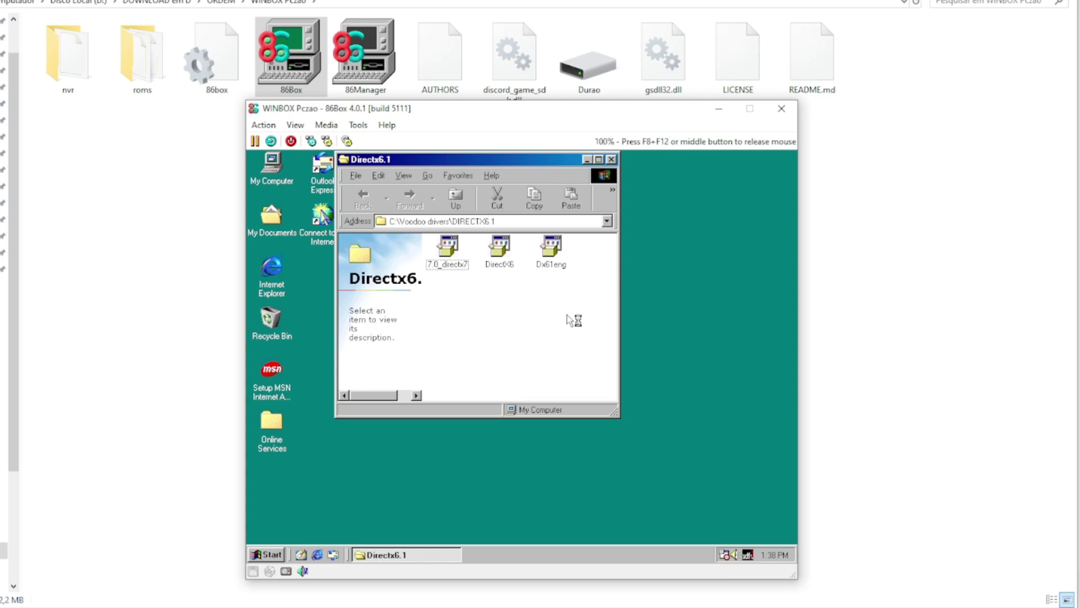
left_click(611, 159)
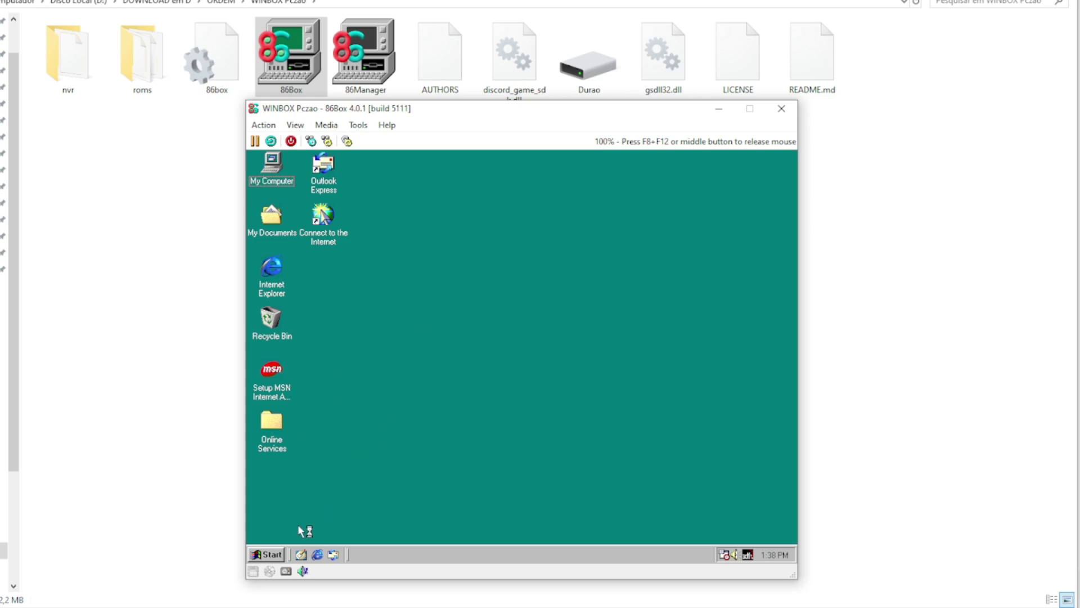
left_click(267, 554)
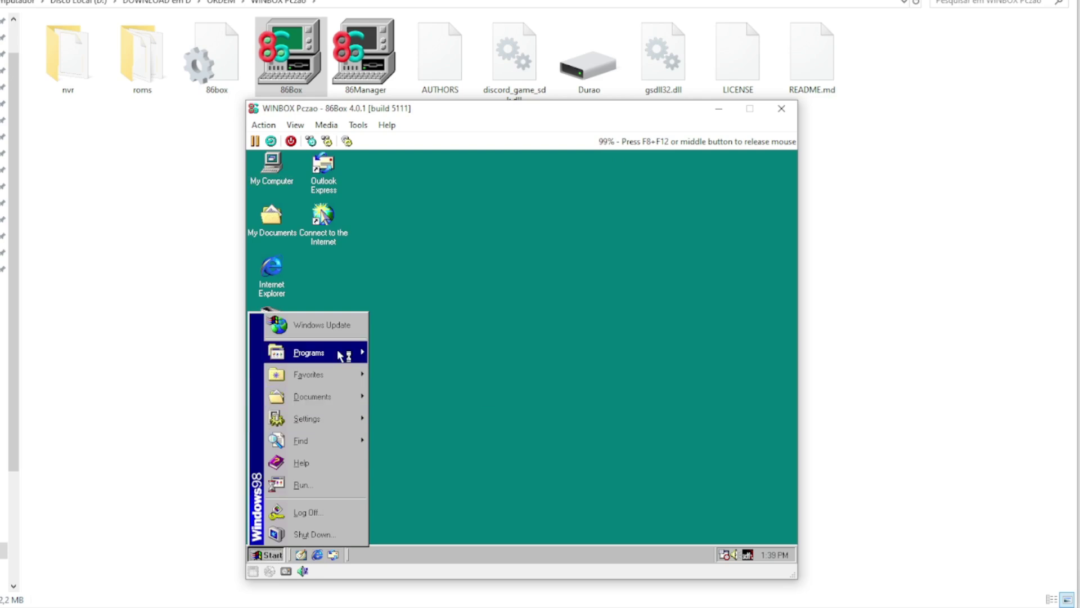
mouse_move(341, 354)
mouse_move(434, 369)
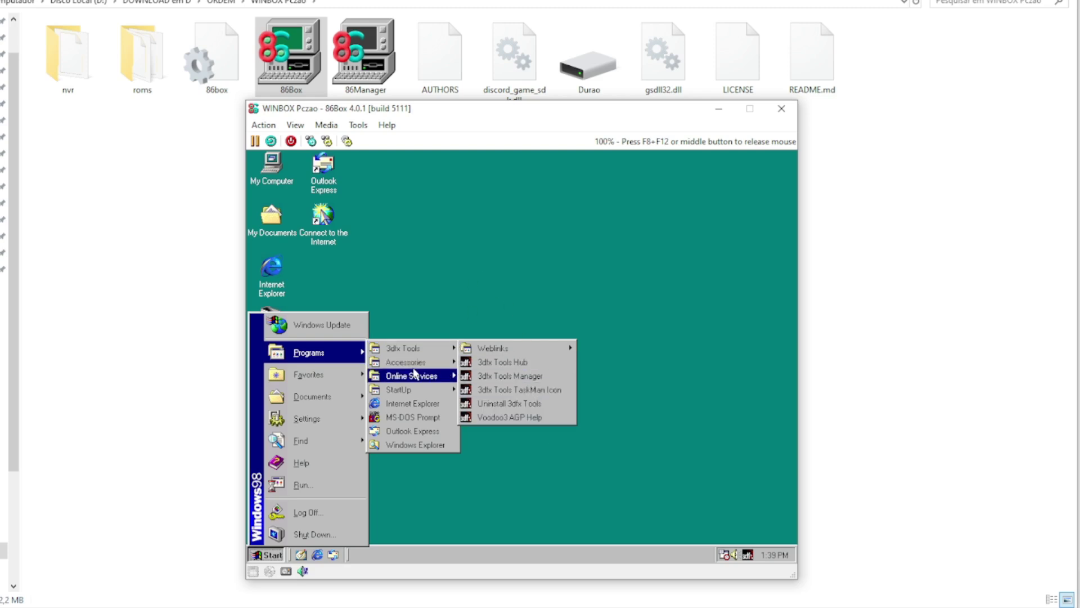
Step: Open the Voodoo drivers folder via My Computer and the C: drive
left_click(427, 322)
double_click(279, 177)
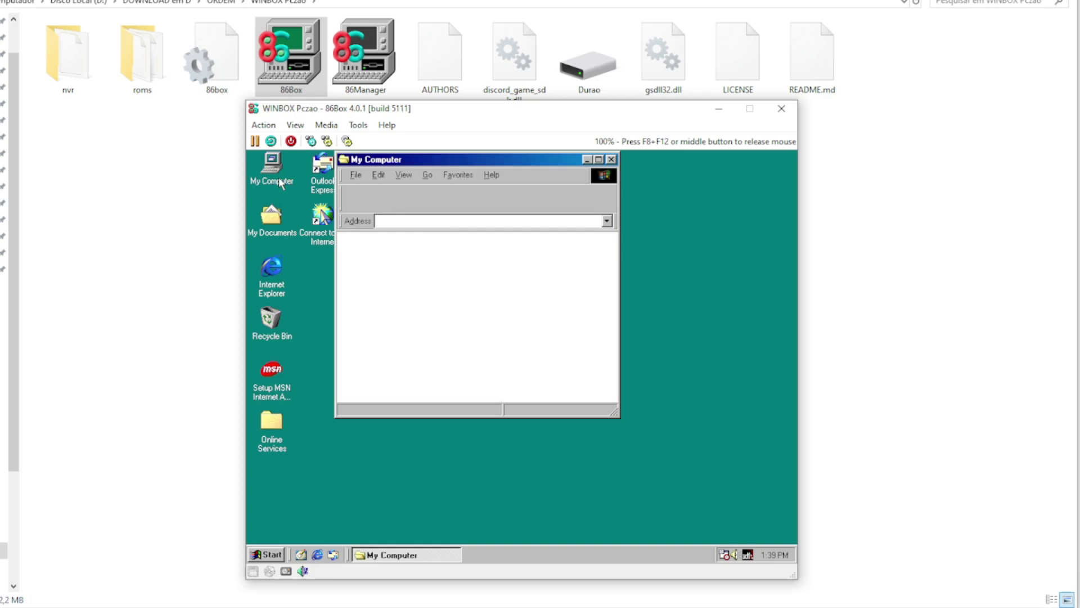
double_click(506, 258)
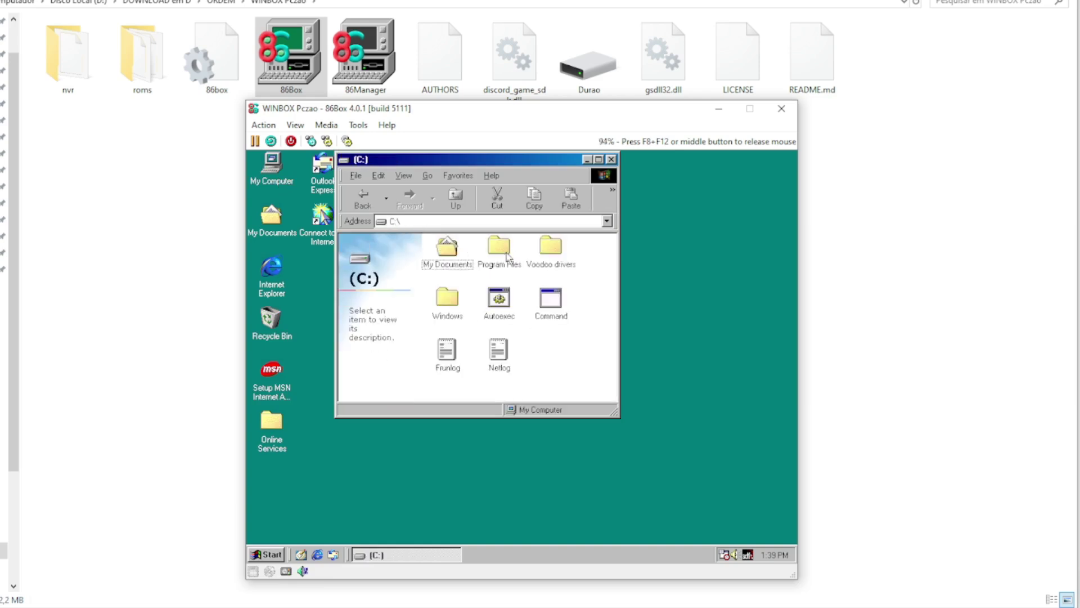
double_click(552, 247)
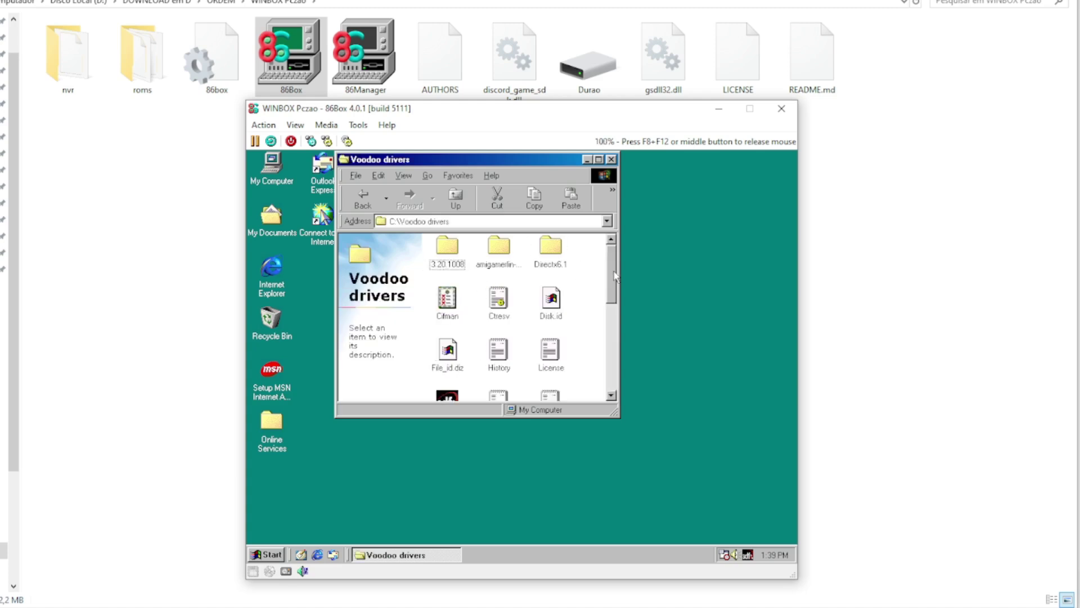
left_click_drag(614, 276, 616, 317)
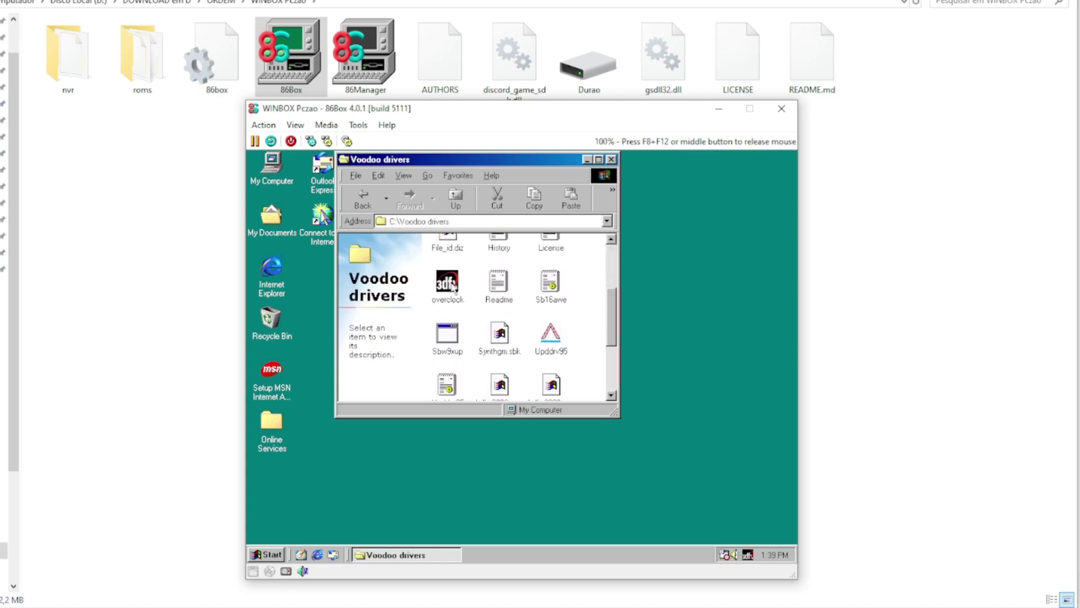
Step: Run overclock to enable the over-clocking page, then close its dialog and the folder
double_click(453, 288)
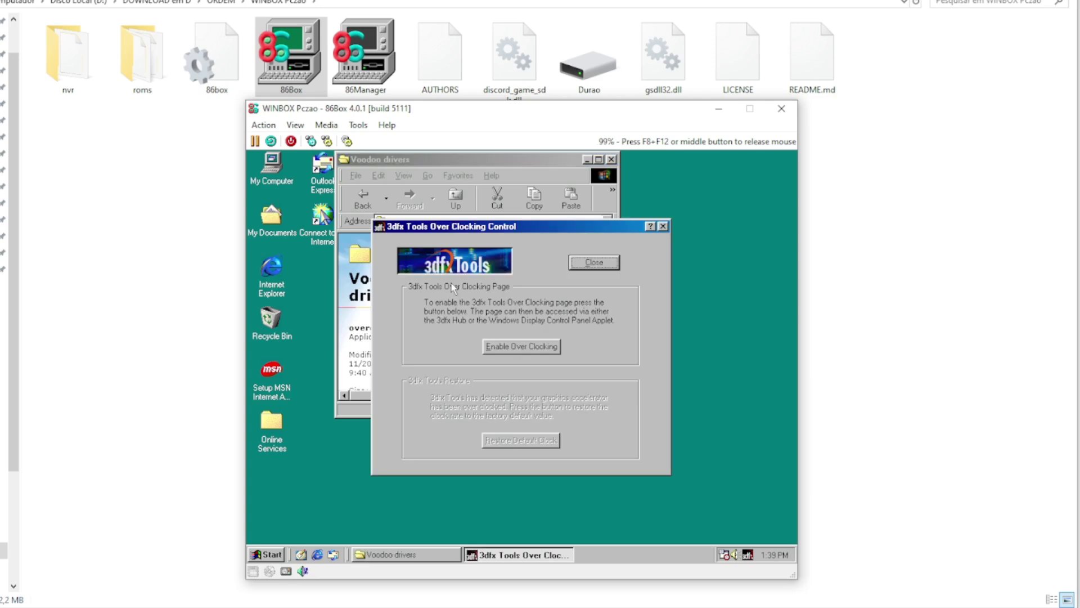
left_click(523, 345)
left_click(526, 348)
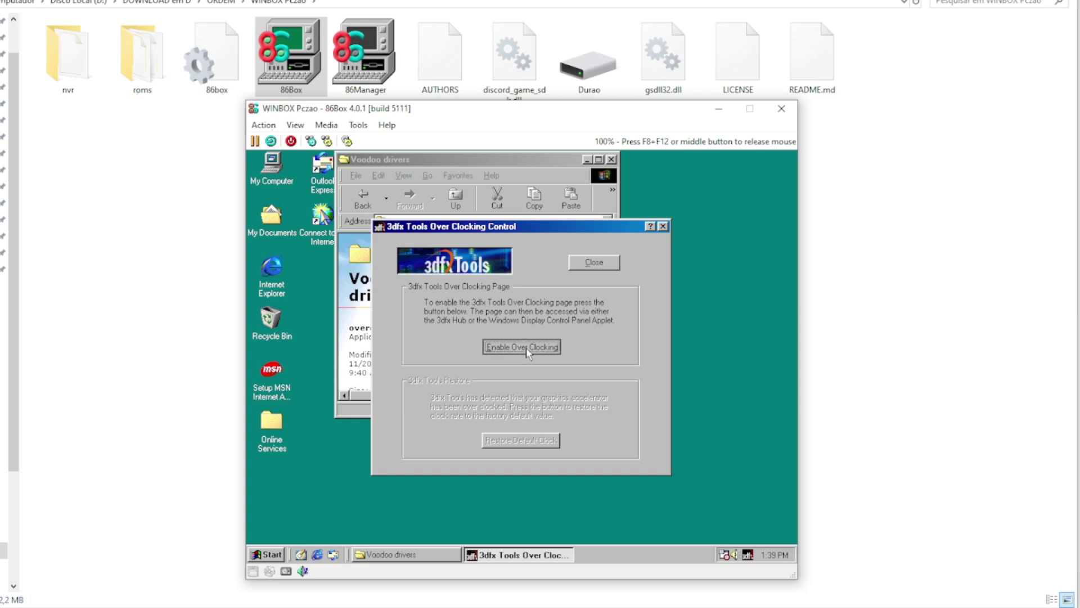
left_click(594, 263)
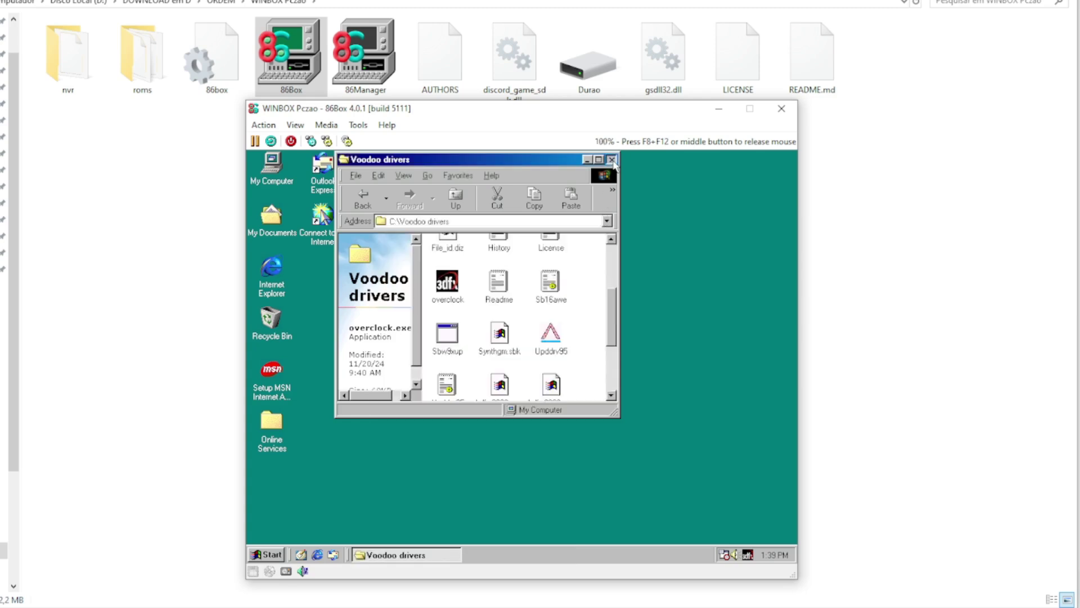
left_click(612, 159)
Step: Open Display Properties from the desktop and browse its tabs to the Settings page
right_click(529, 285)
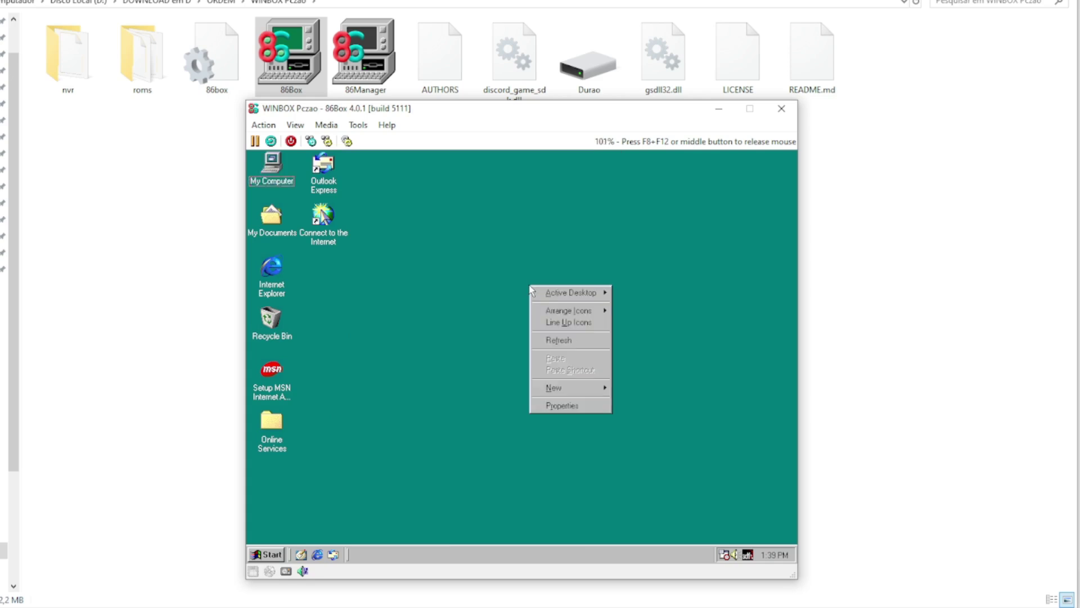
left_click(563, 405)
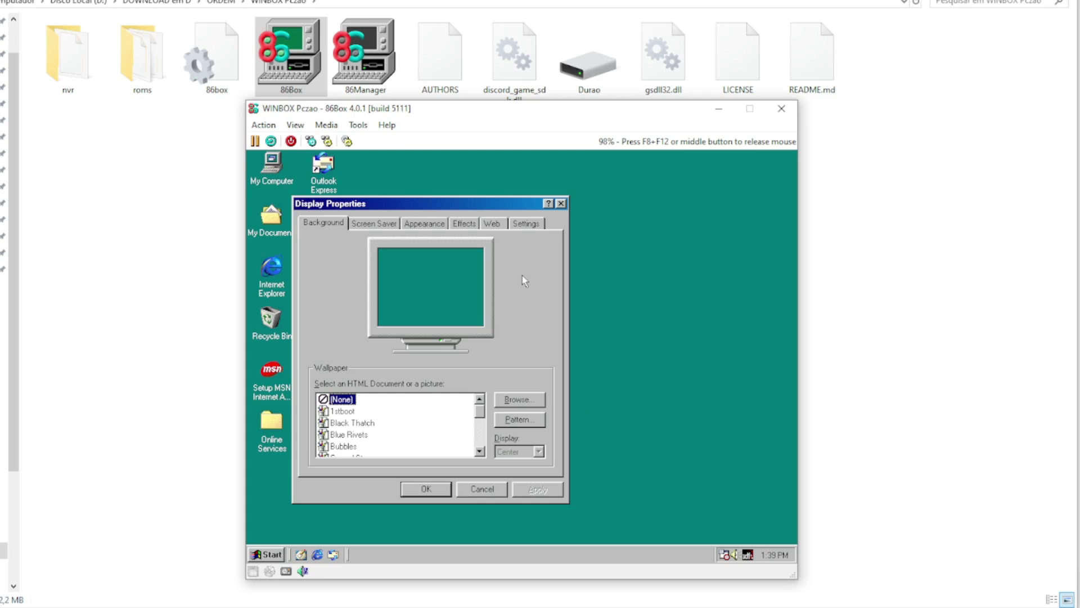
left_click(426, 223)
left_click(466, 223)
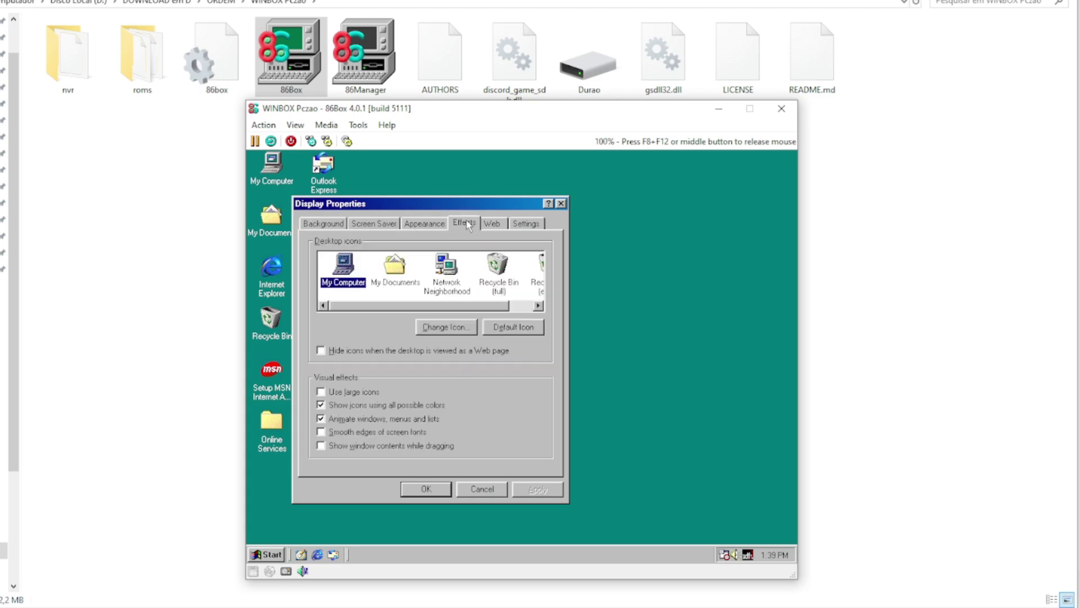
left_click(498, 222)
left_click(529, 223)
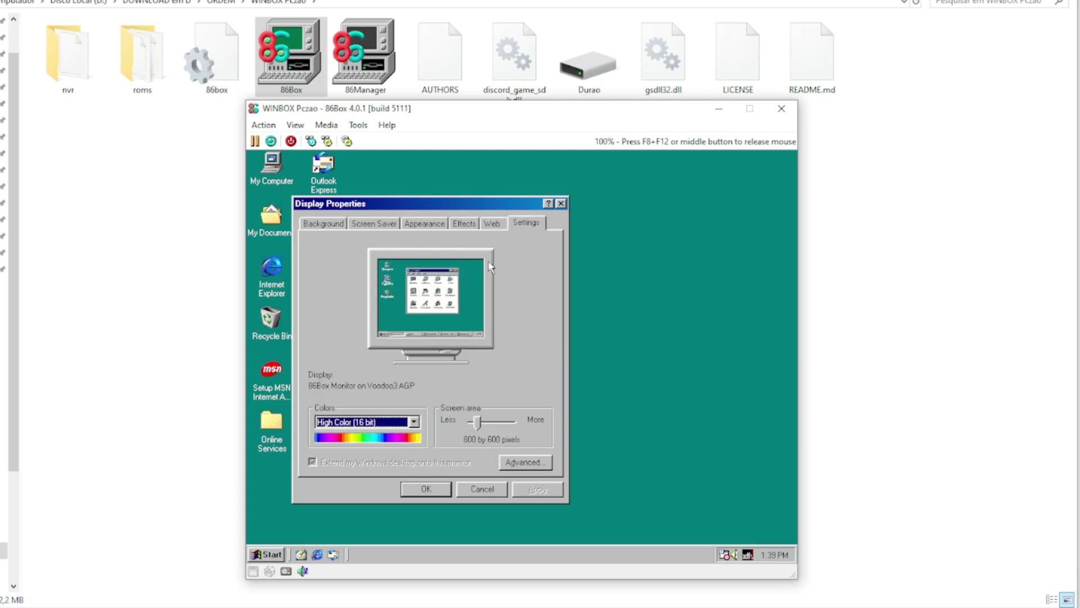
Step: Try High Color (16 bit) at 1920 by 1440, cancel the changes, and release the mouse
left_click(415, 423)
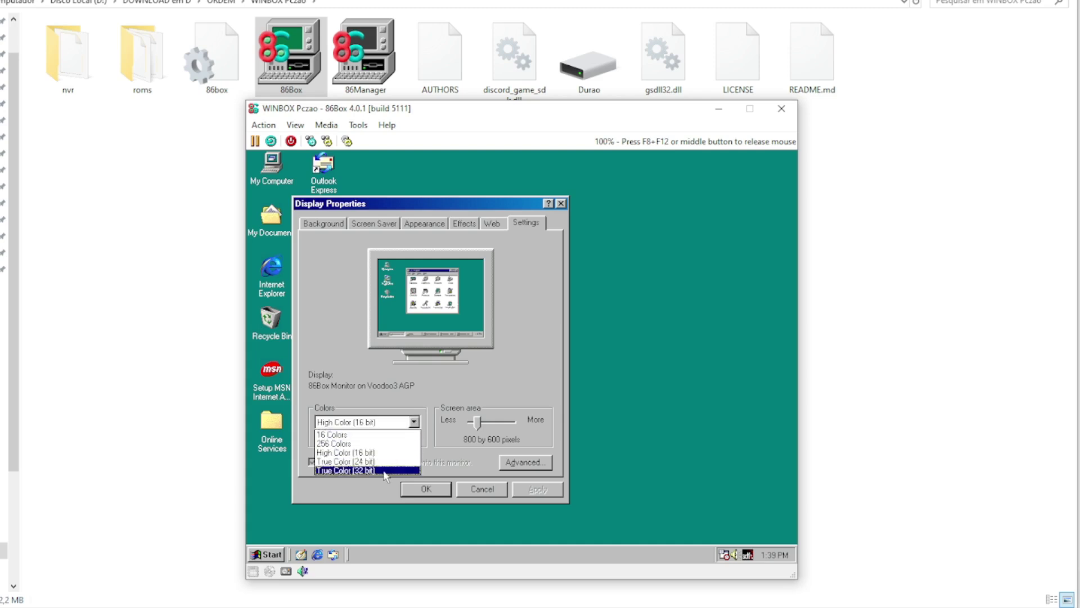
left_click(476, 373)
left_click_drag(478, 425, 513, 426)
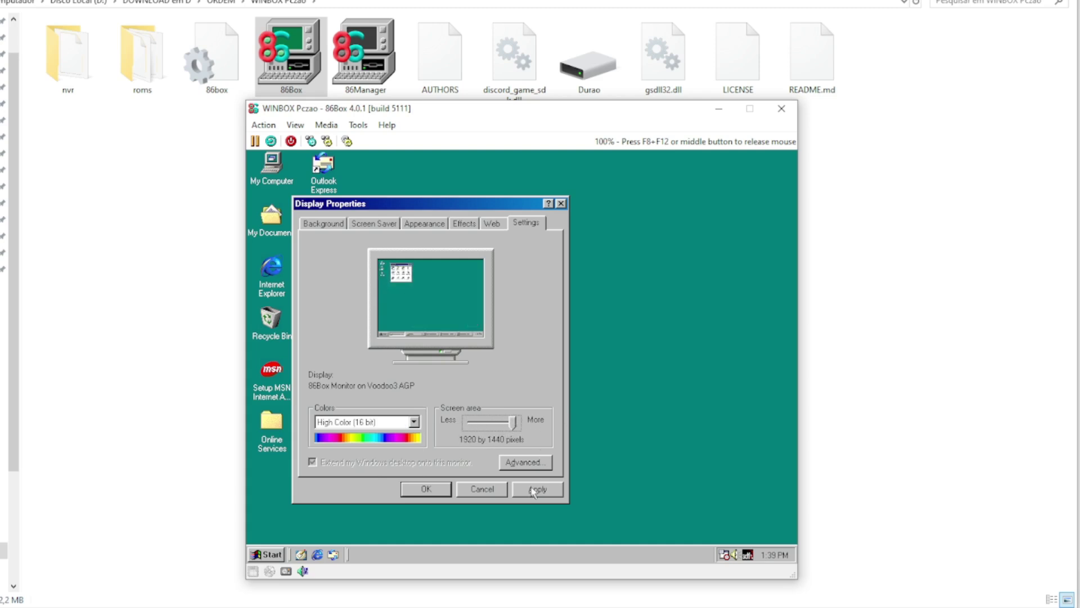
left_click(486, 488)
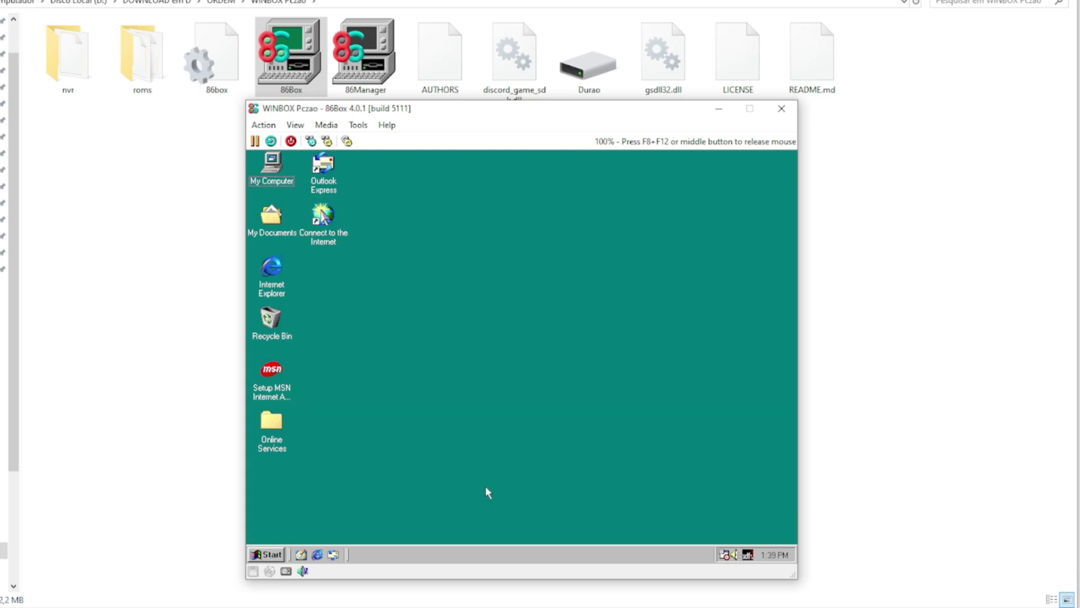
middle_click(485, 297)
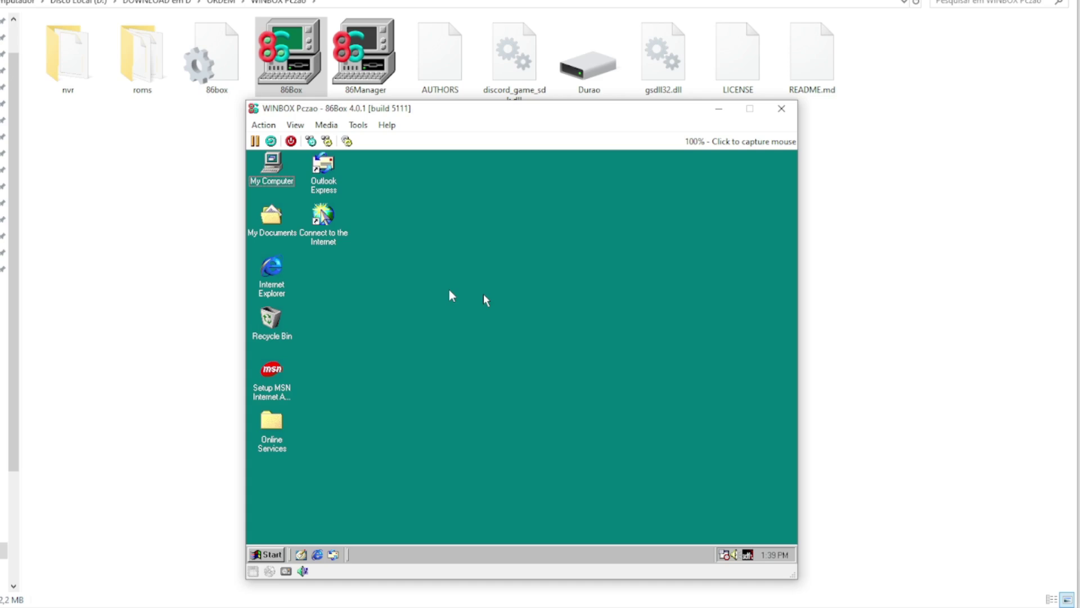
Step: Choose Media > CD-ROM 1 > Existing image and browse the MAQUININHA folder
left_click(331, 126)
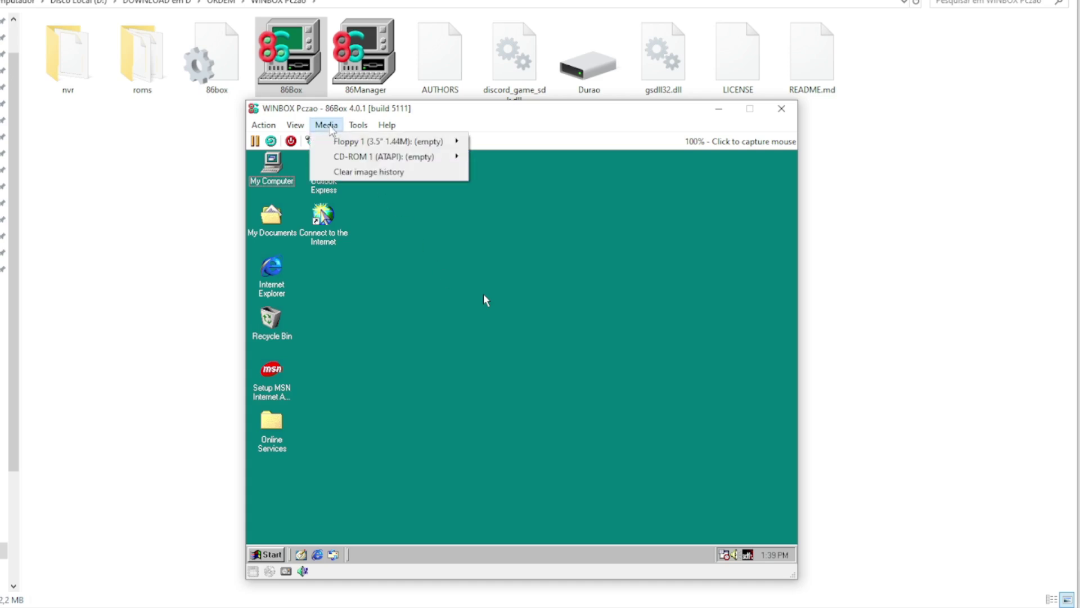
mouse_move(326, 124)
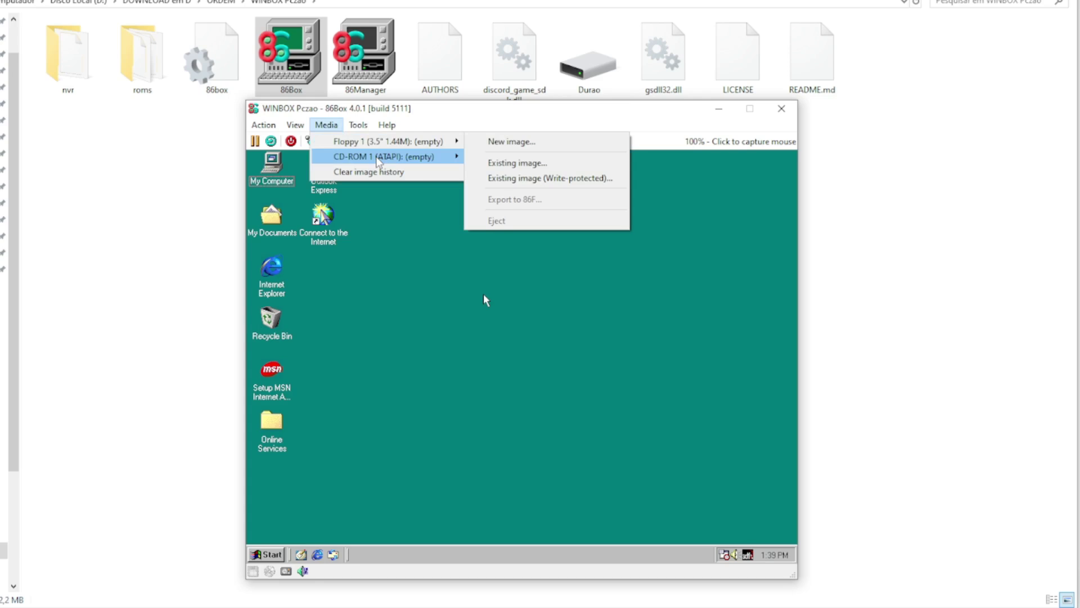
mouse_move(352, 157)
left_click(498, 178)
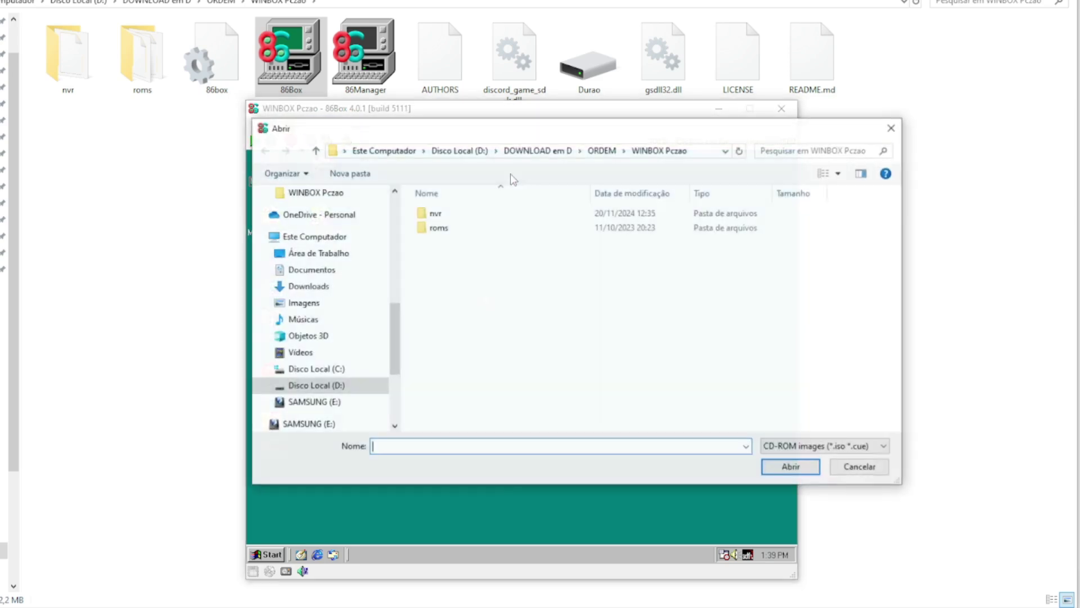
scroll(393, 299, "up", 5)
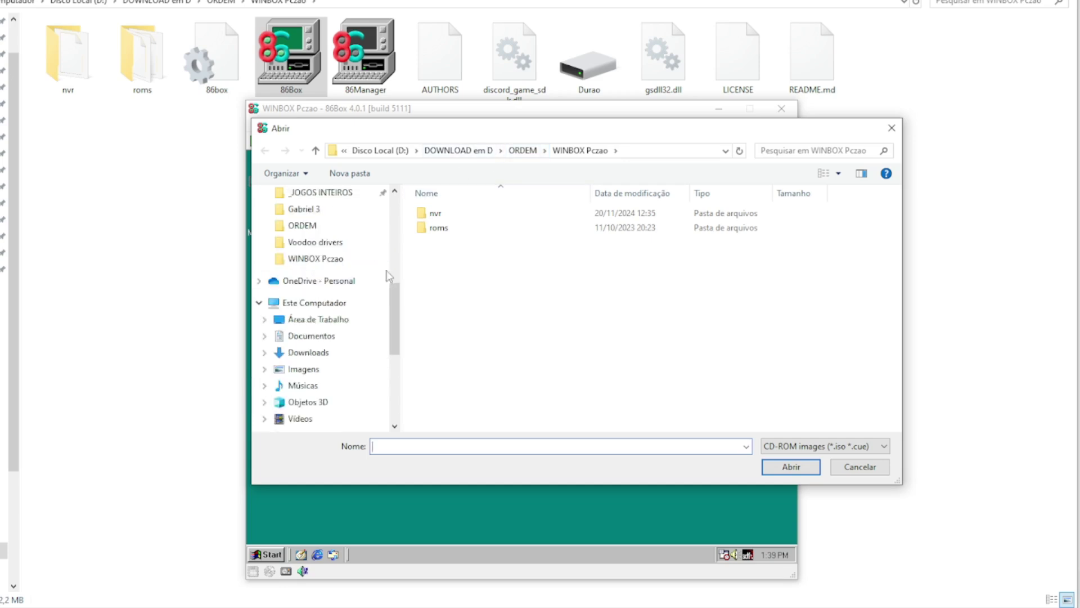
scroll(392, 298, "up", 1)
left_click(351, 325)
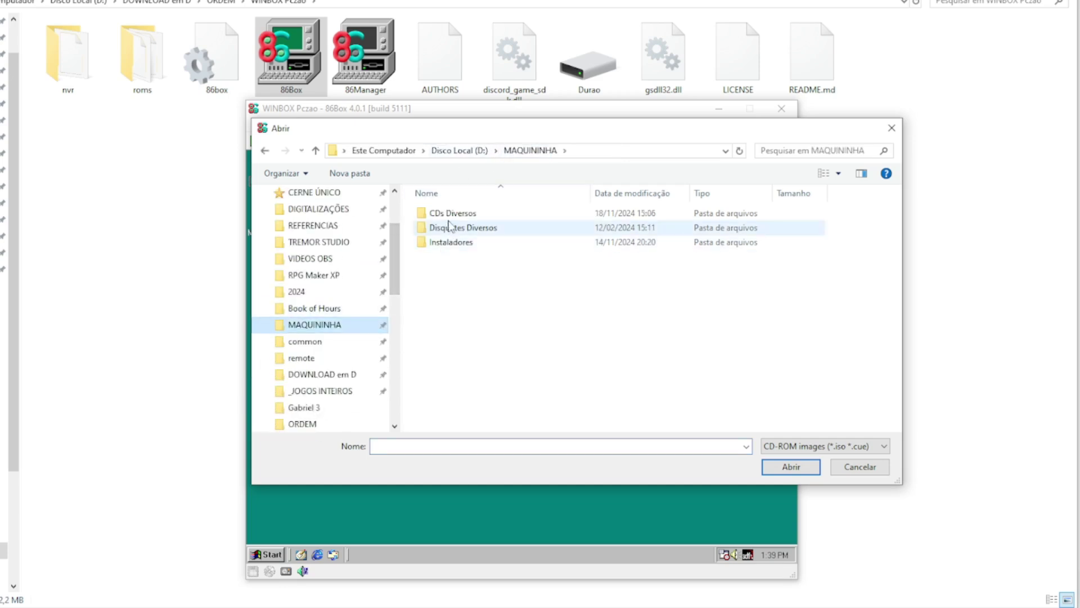
left_click(469, 228)
double_click(468, 228)
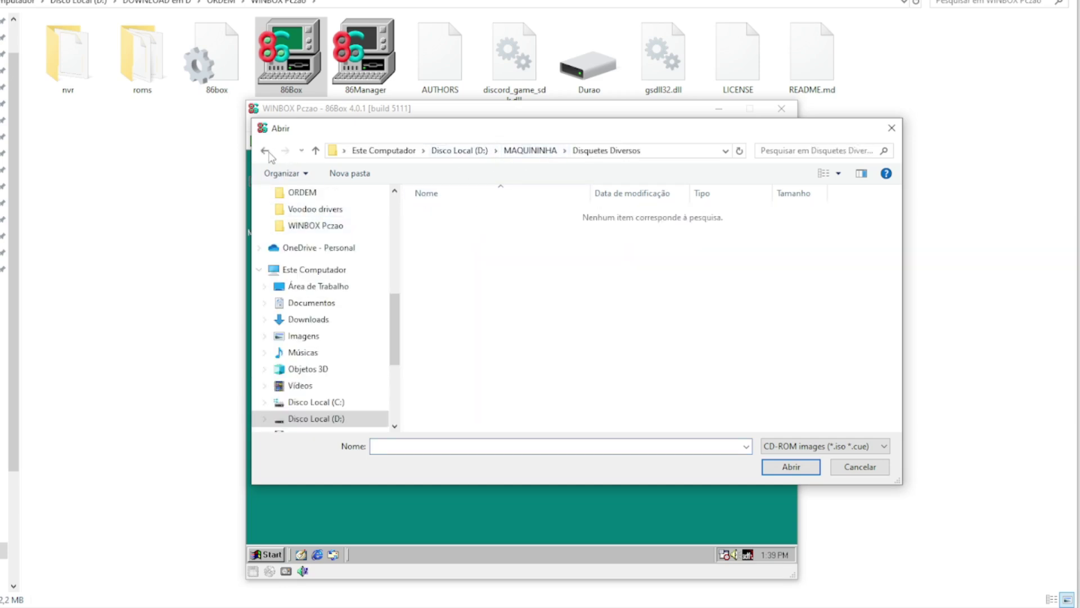
left_click(530, 150)
Step: Load SherMumia from CDs Diversos\sherlock mumia into the CD-ROM and recapture the mouse
left_click_drag(473, 132, 112, 172)
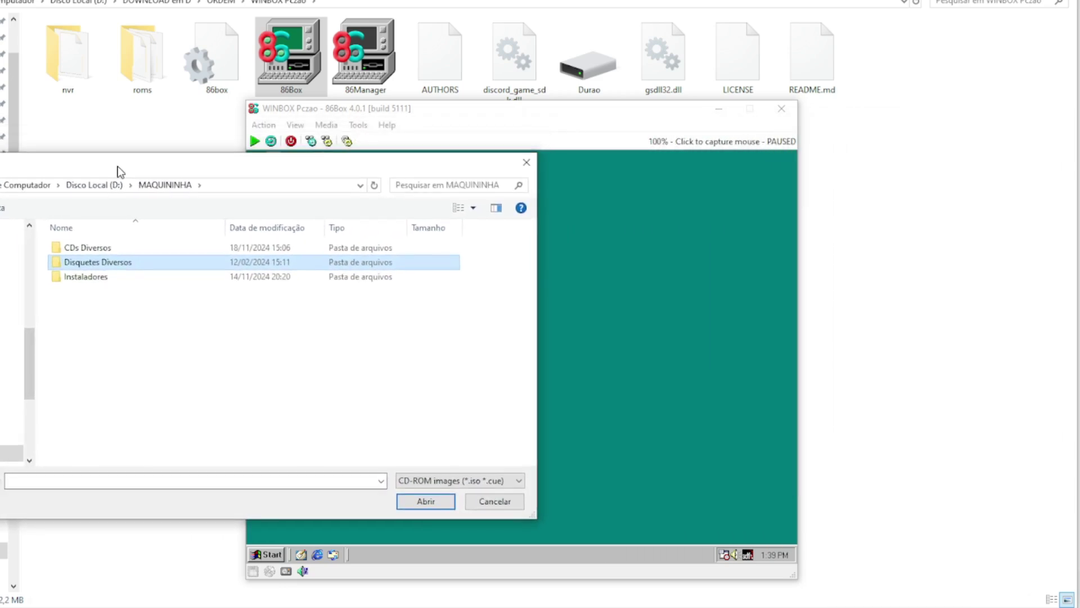
double_click(77, 251)
scroll(113, 301, "down", 2)
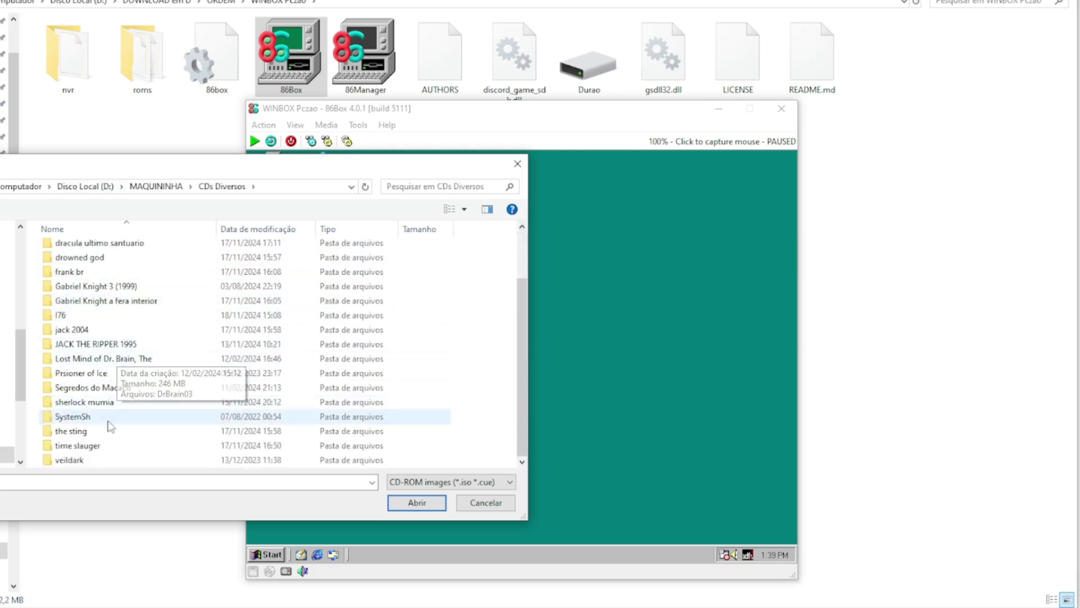
left_click(110, 405)
double_click(111, 405)
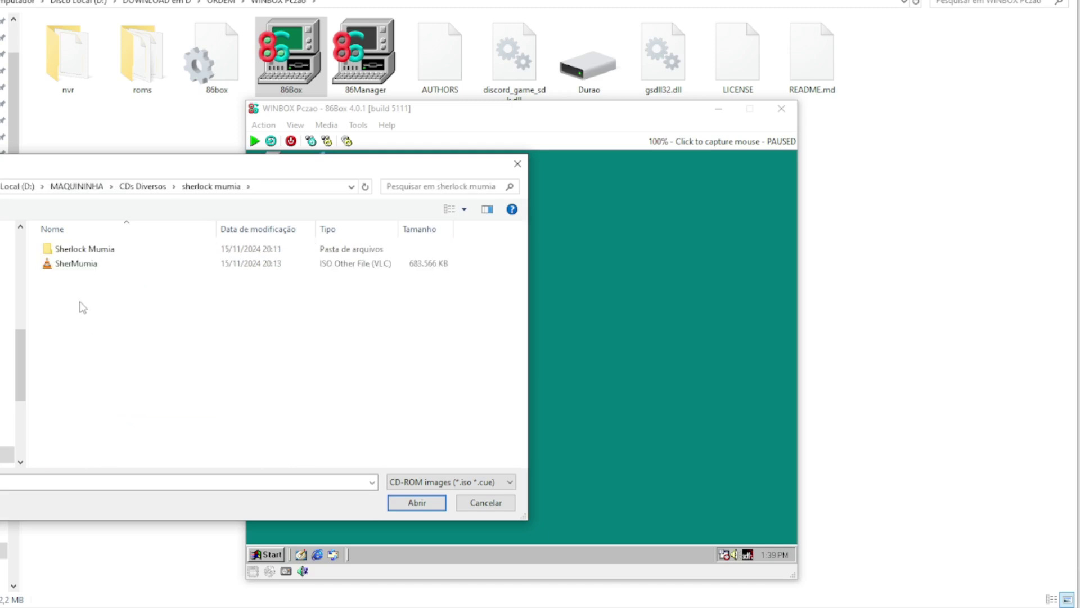
left_click(85, 268)
left_click(409, 508)
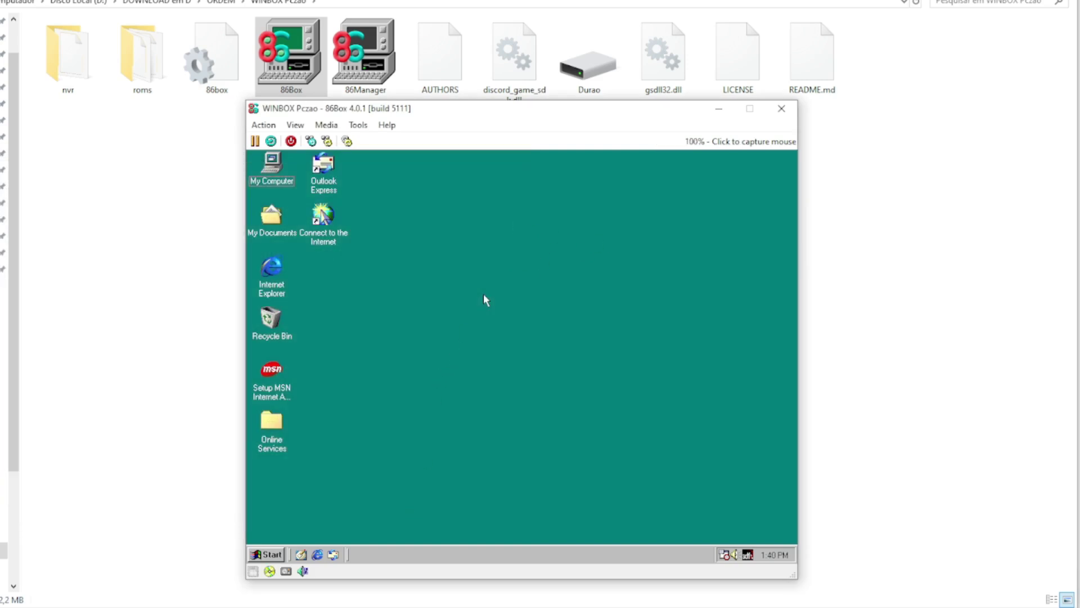
left_click(484, 295)
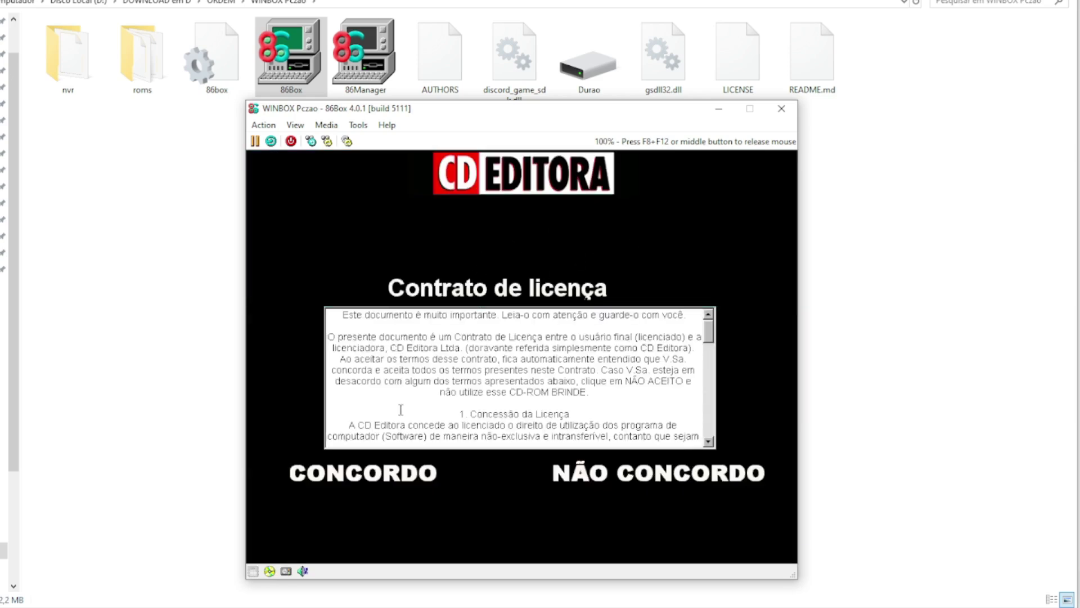
Step: Accept the CONCORDO license and install the game to the default folder via InstallShield
left_click(375, 483)
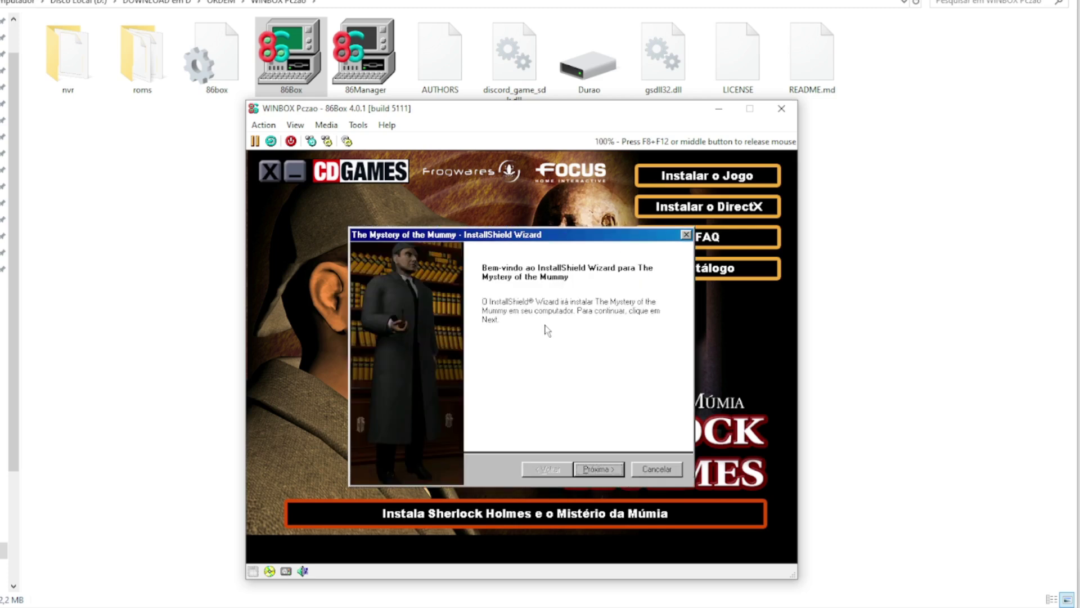
left_click(598, 470)
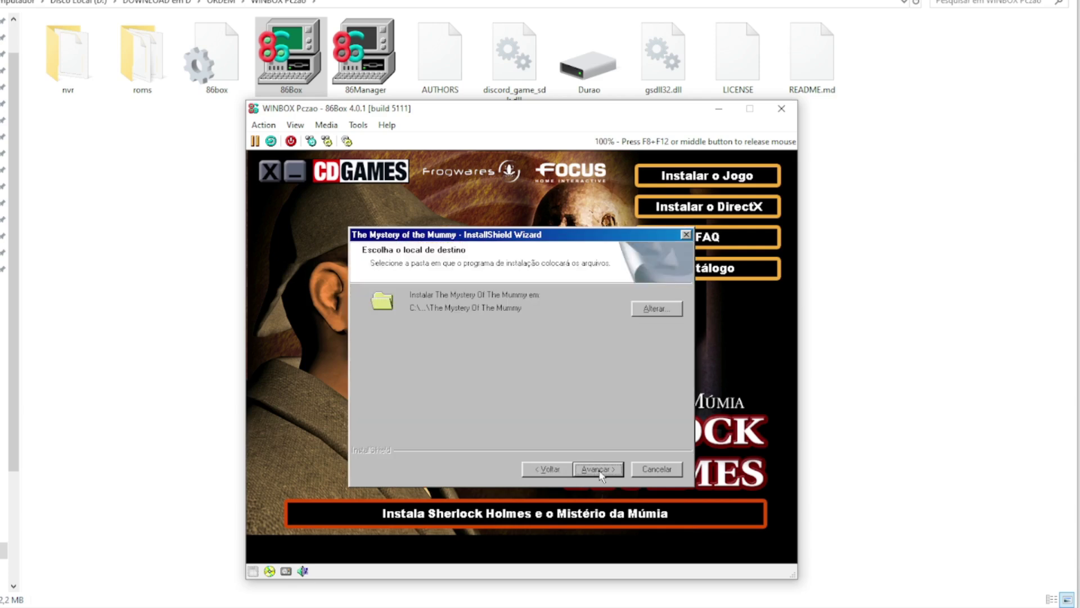
left_click(600, 473)
left_click(600, 471)
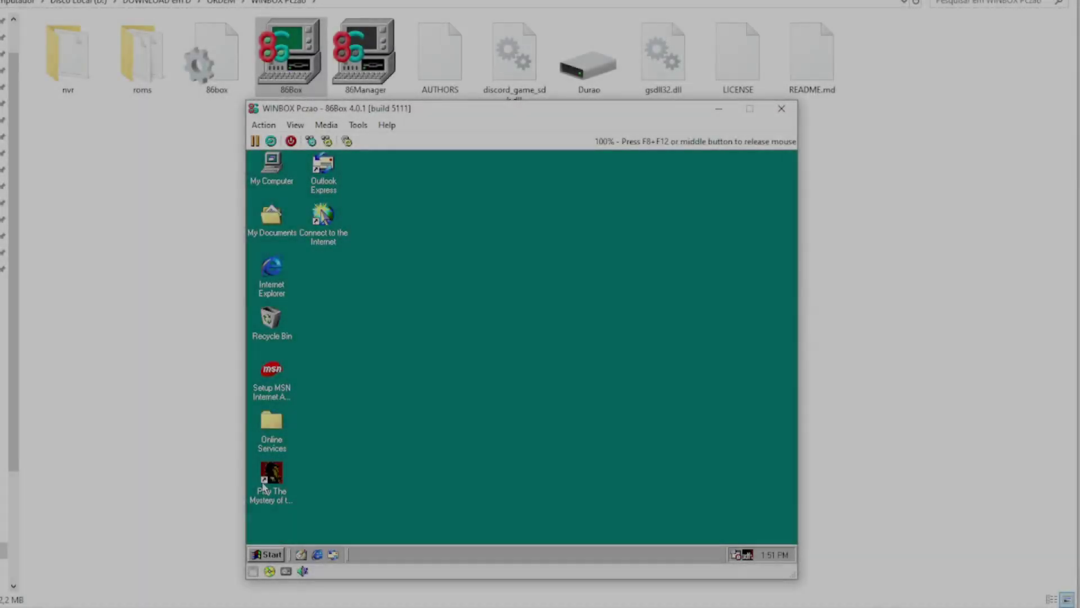
Step: Launch The Mystery of the Mummy from the desktop, review its options, then start a new game
double_click(265, 482)
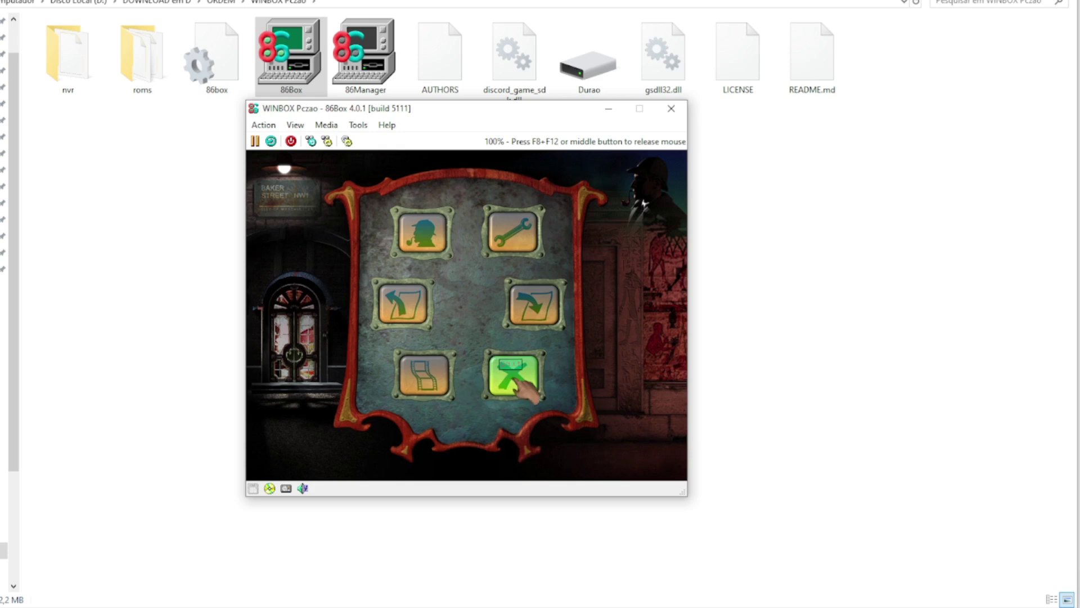
left_click(527, 243)
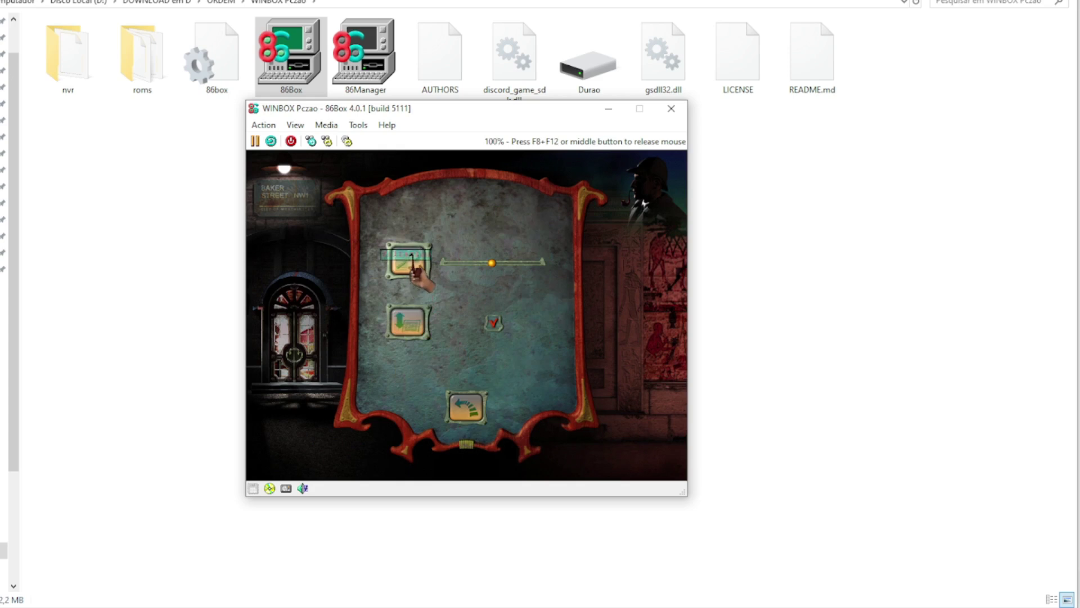
left_click(465, 403)
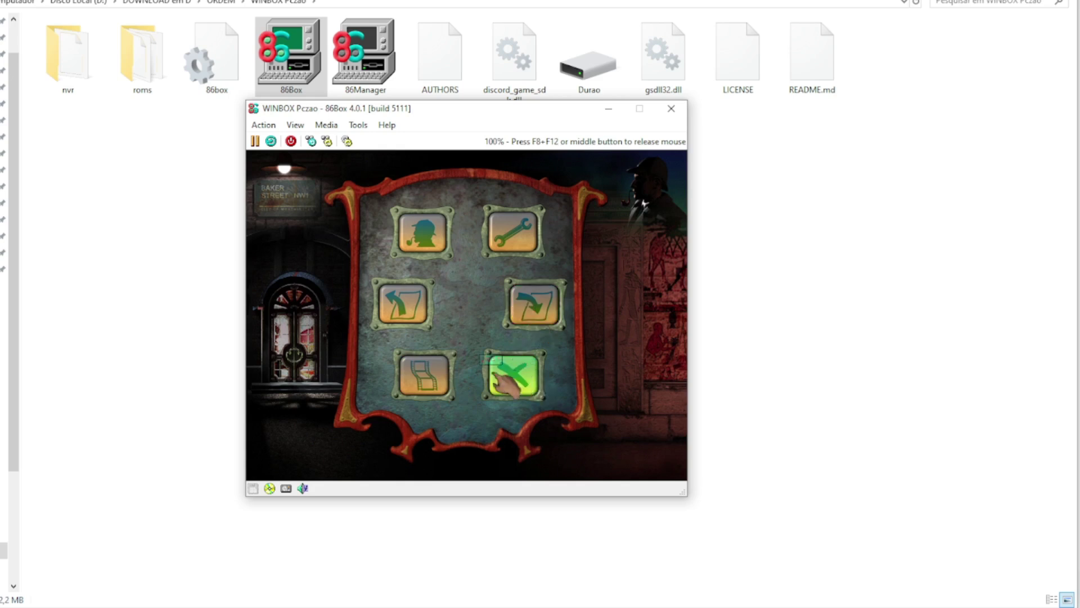
left_click(422, 231)
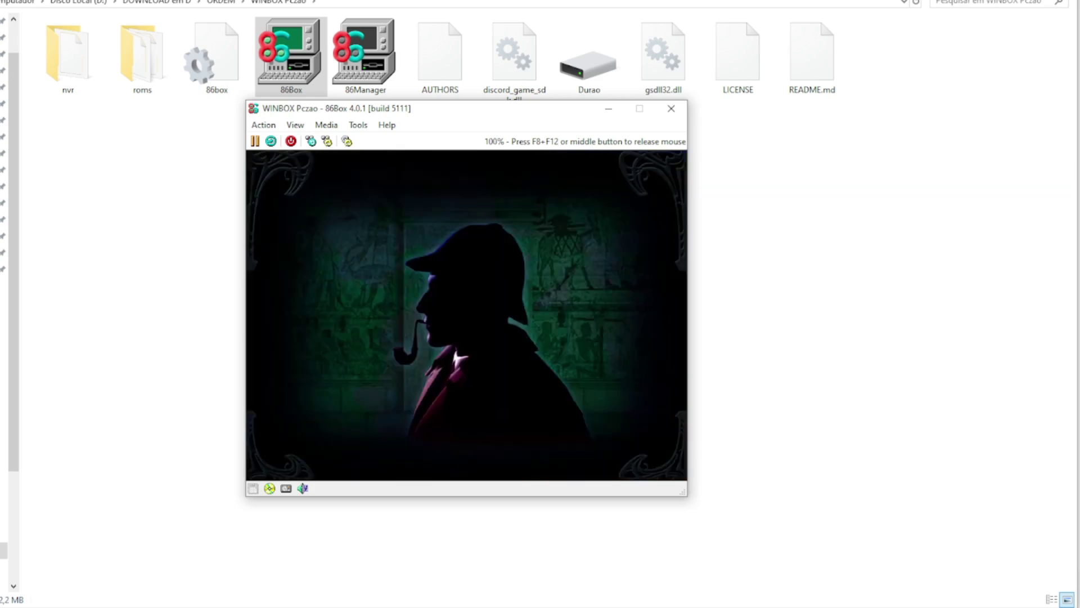